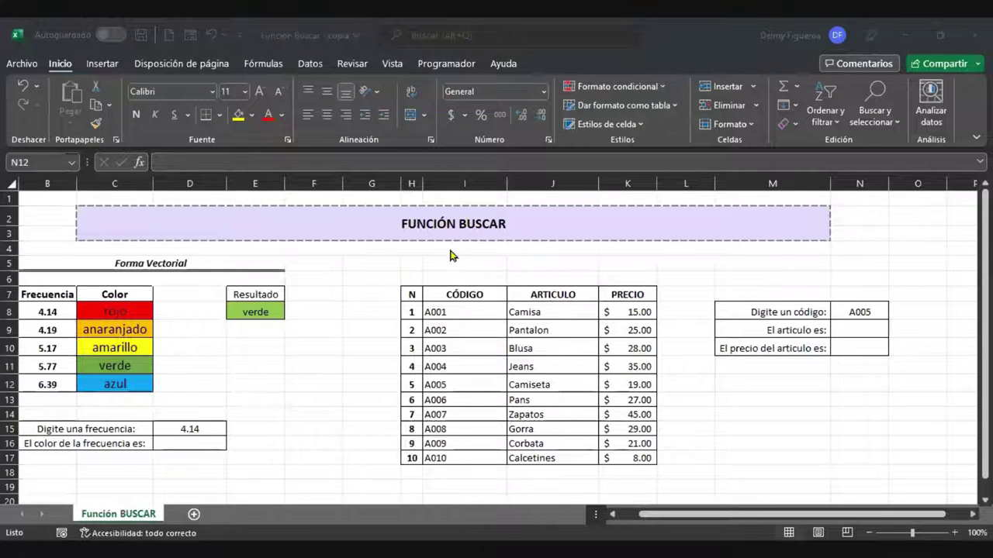
Step: Examine the Frecuencia and Color columns of the Forma Vectorial table and the BUSCAR formula in the Resultado cell E8
click(126, 261)
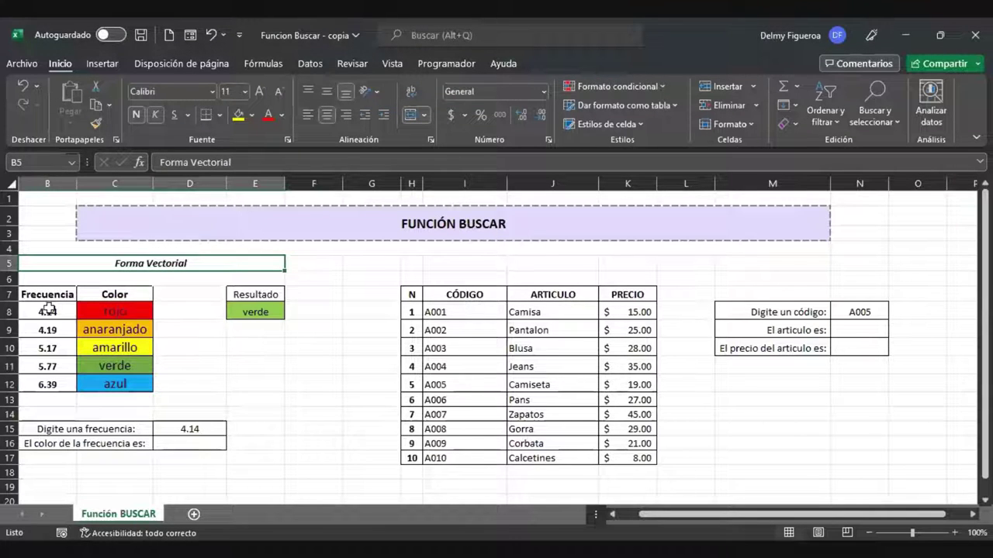
drag(46, 312, 45, 384)
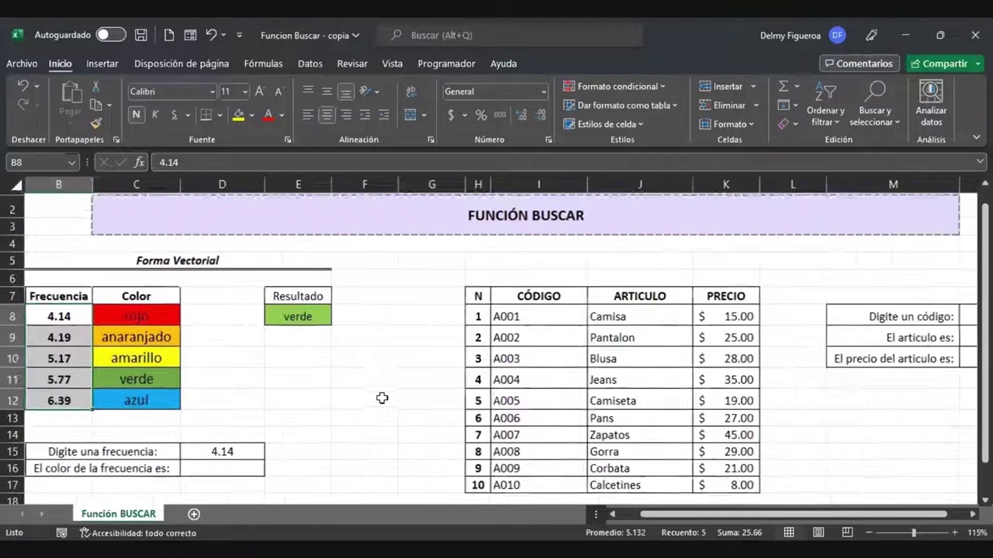
scroll(382, 397, up, 1)
key(ctrl+Home)
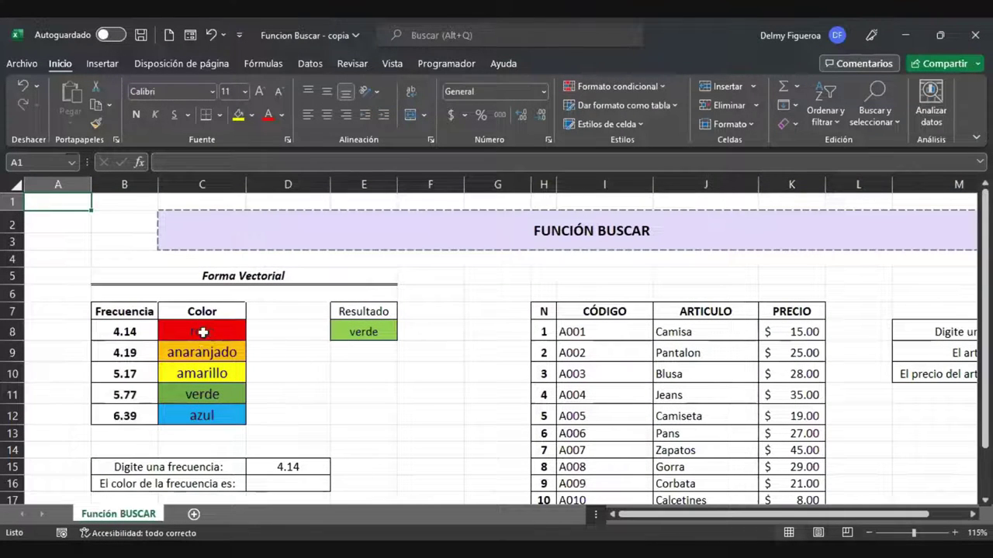
drag(194, 328, 206, 415)
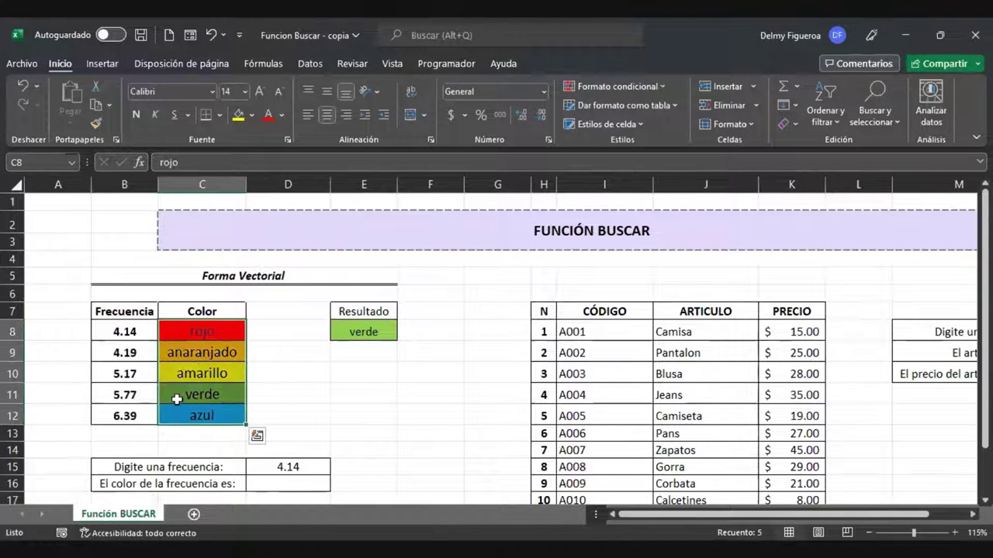
click(383, 331)
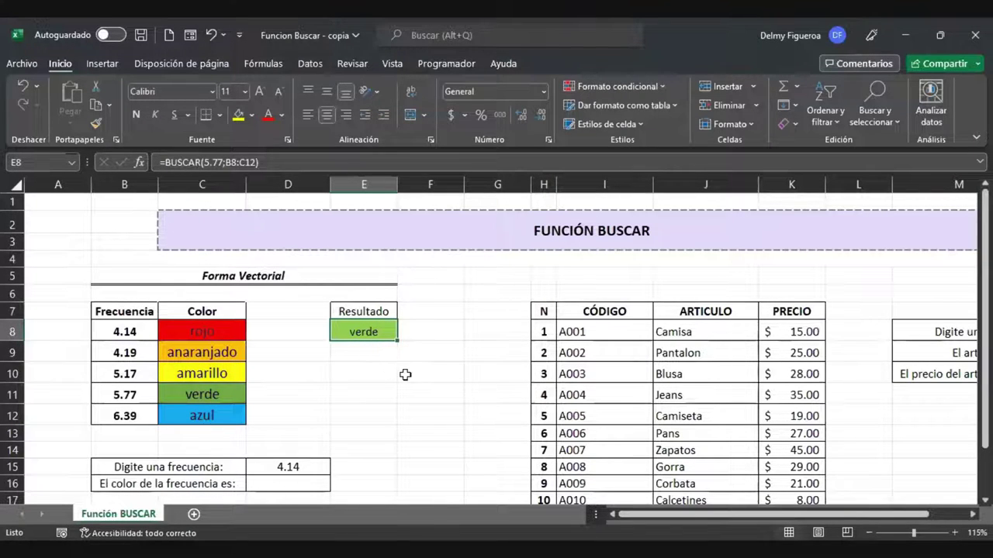
key(F2)
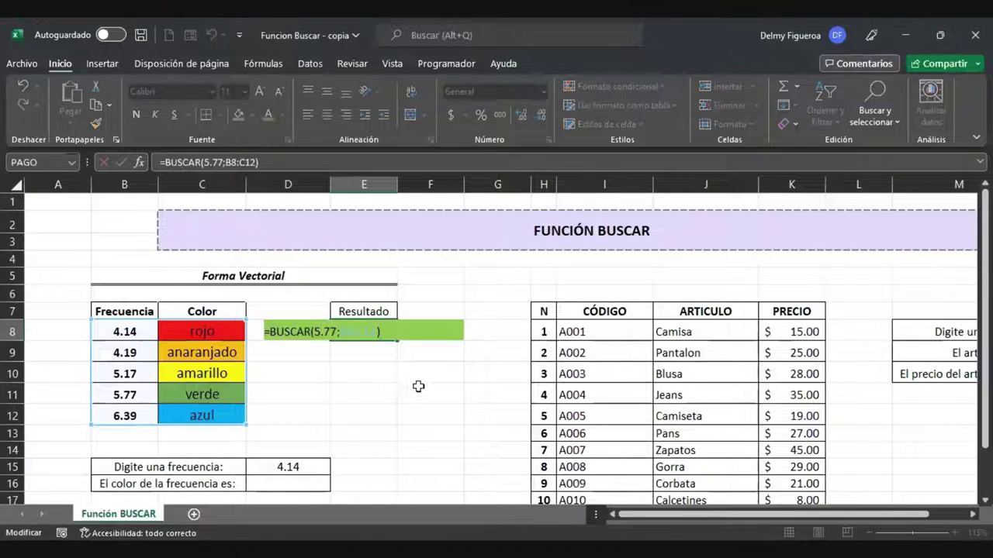
key(Return)
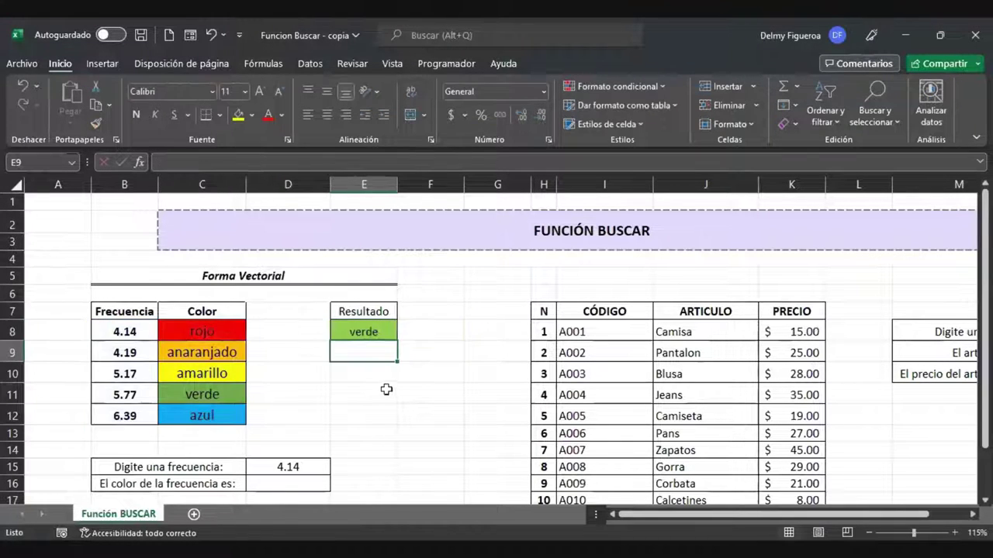
Step: Change the lookup value of the BUSCAR formula in E8 to 4.14, keeping the range B8:C12
click(363, 331)
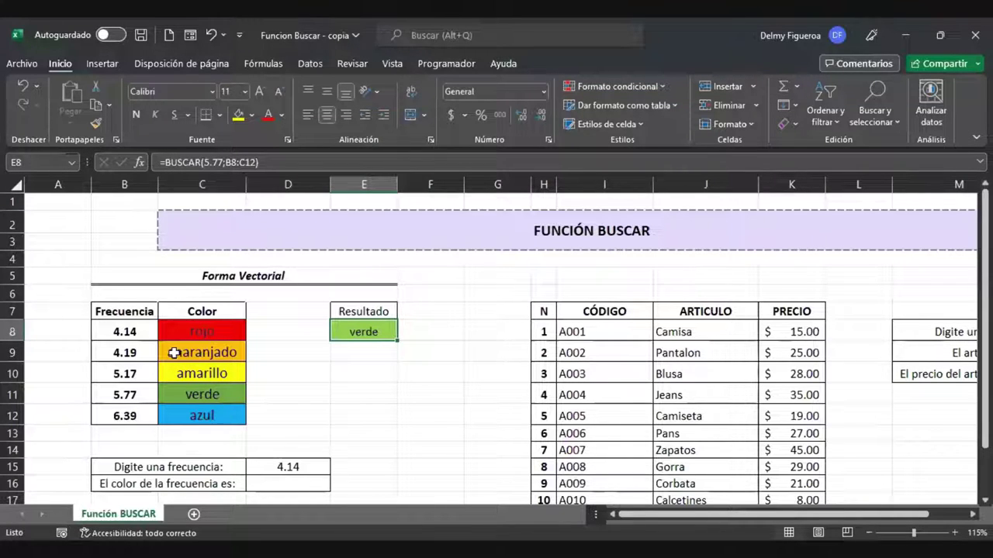
click(213, 161)
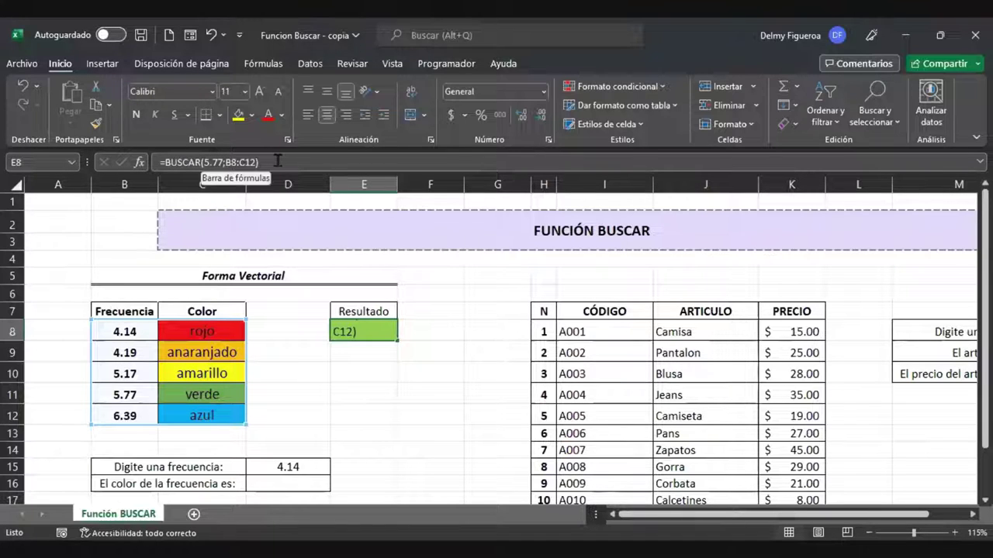
key(BackSpace)
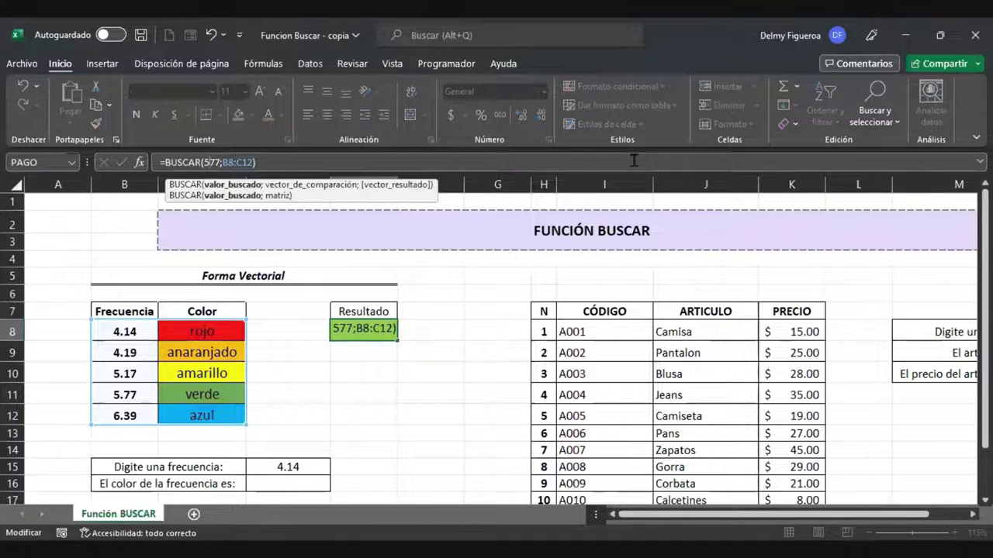
key(BackSpace)
key(Delete)
key(Delete)
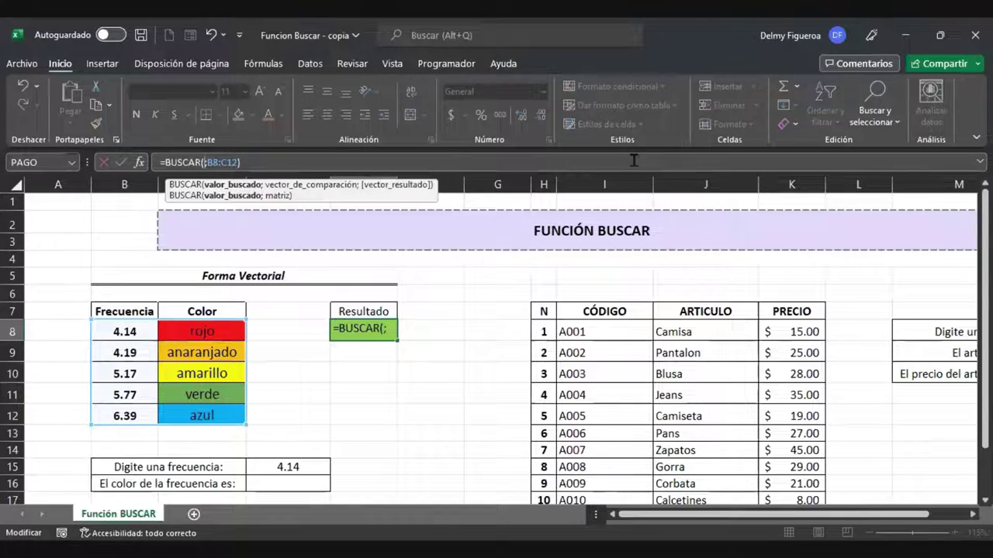
text(4.14)
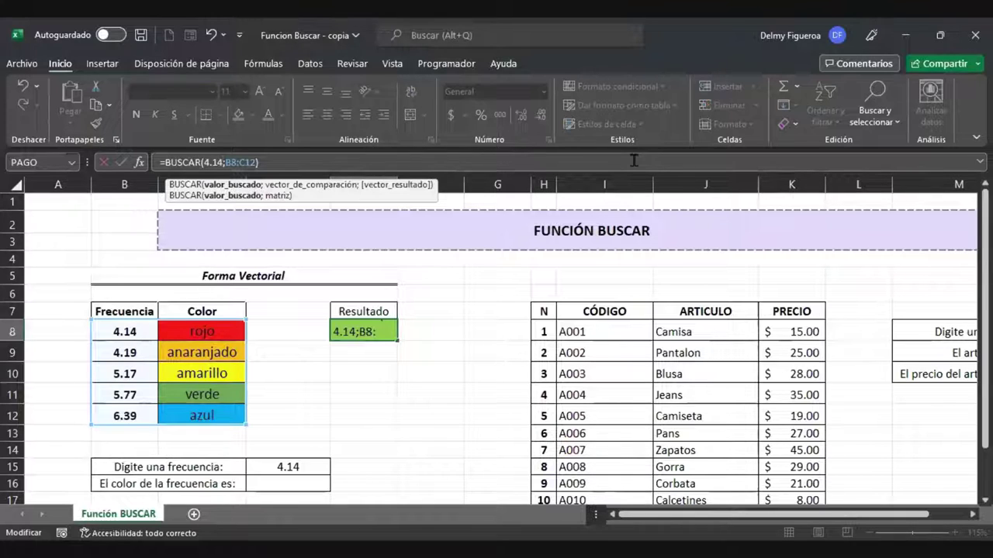
key(Return)
key(Up)
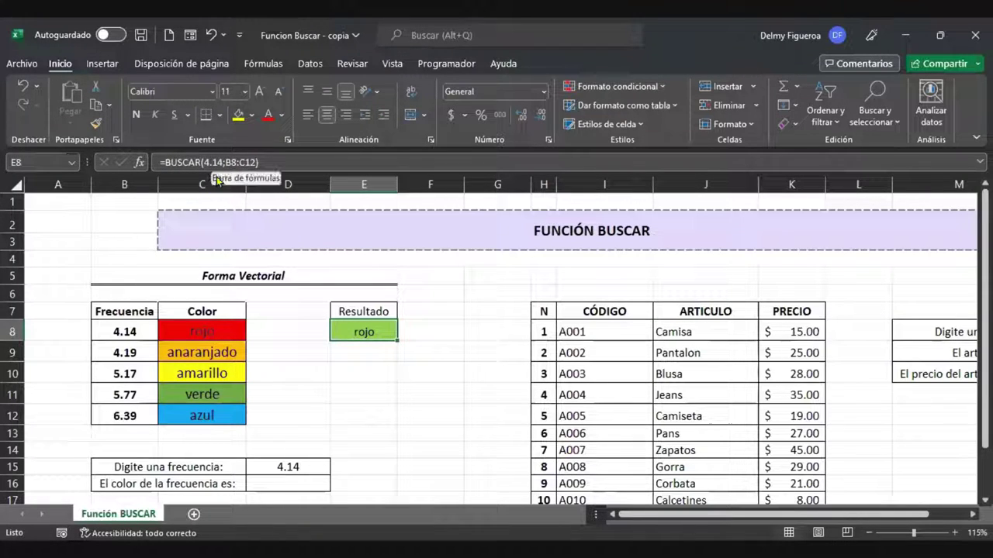
Step: Set the frequency to look up in cell D15 to 4.19
click(292, 467)
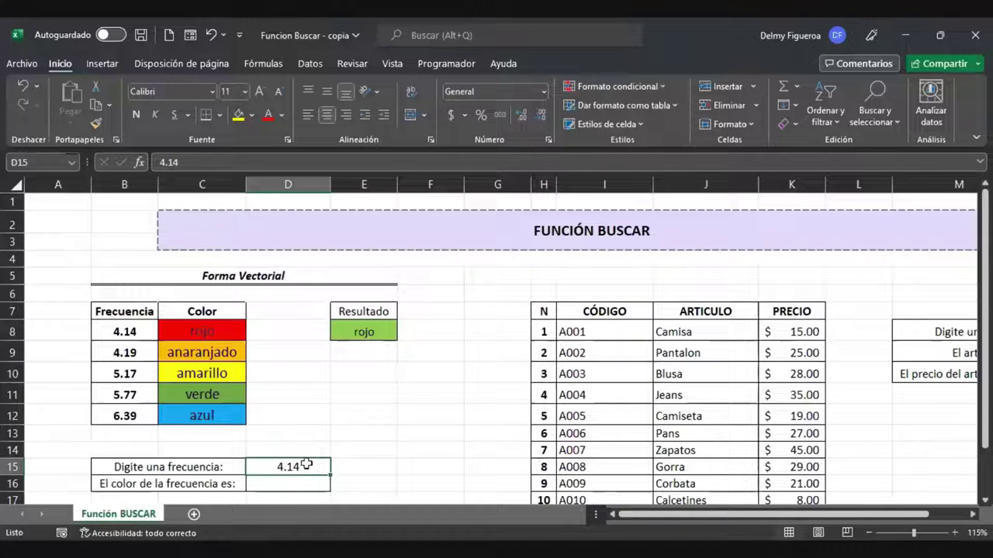
click(299, 483)
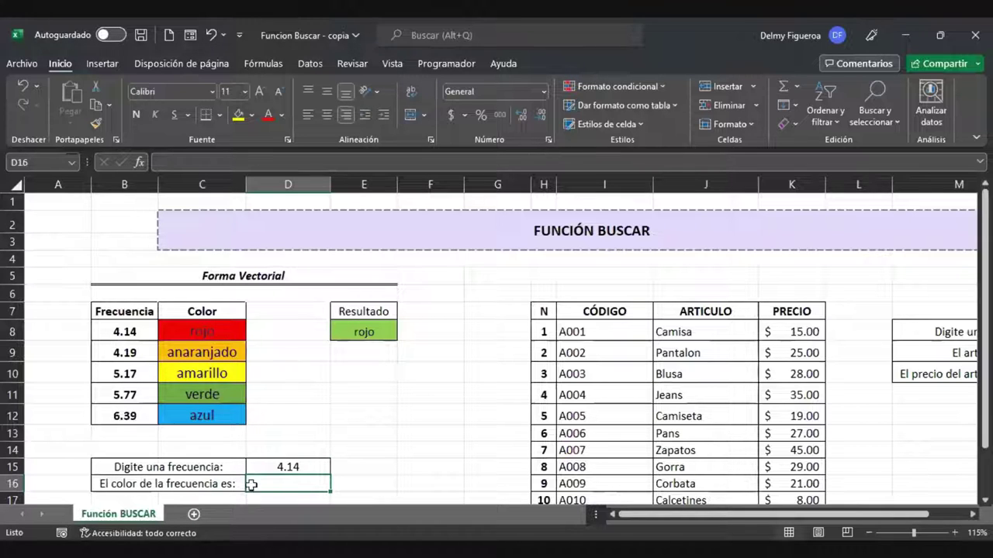
click(298, 468)
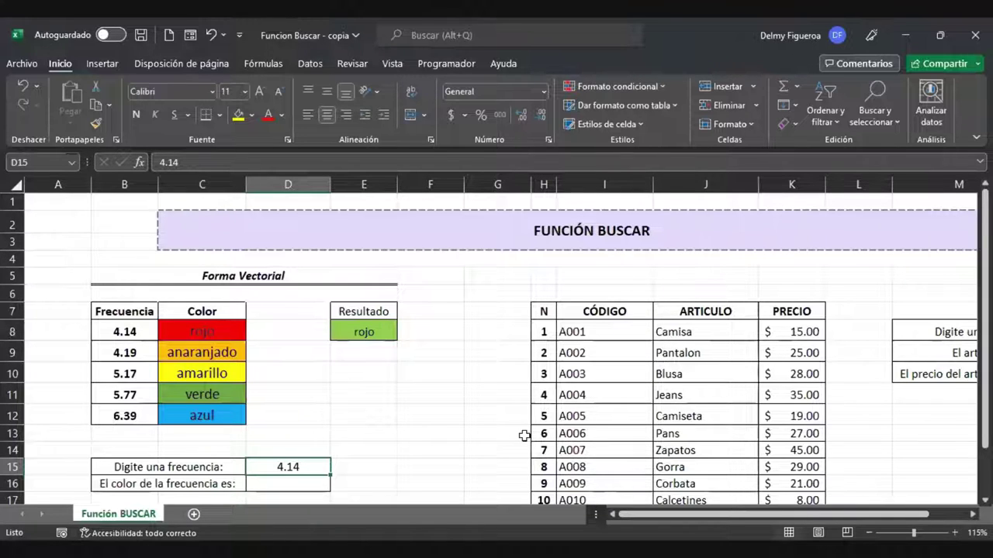
text(4.19)
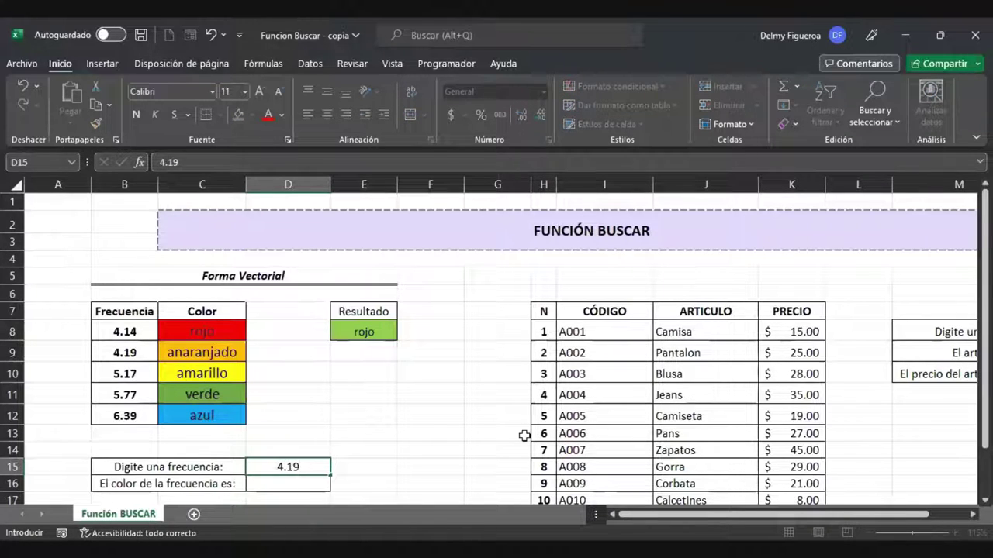
key(Return)
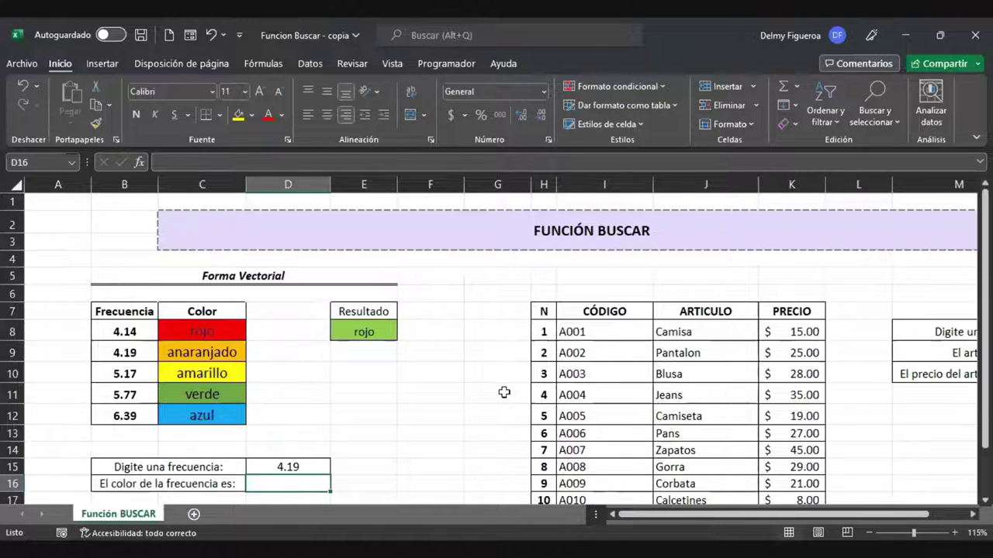
Step: Enter a BUSCAR formula in D16 with D15:D15 as the lookup value and B8:B12 as the comparison vector
text(+)
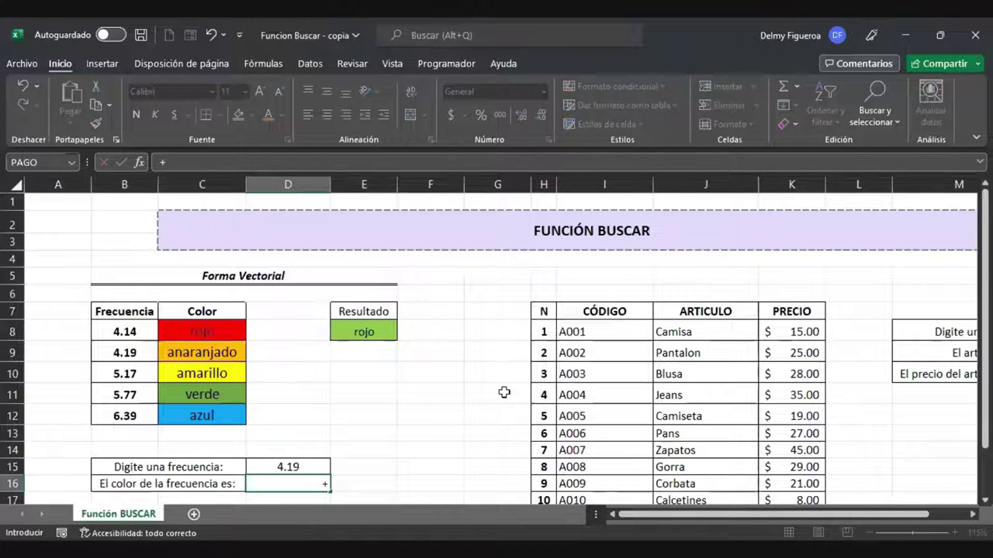
text(busc)
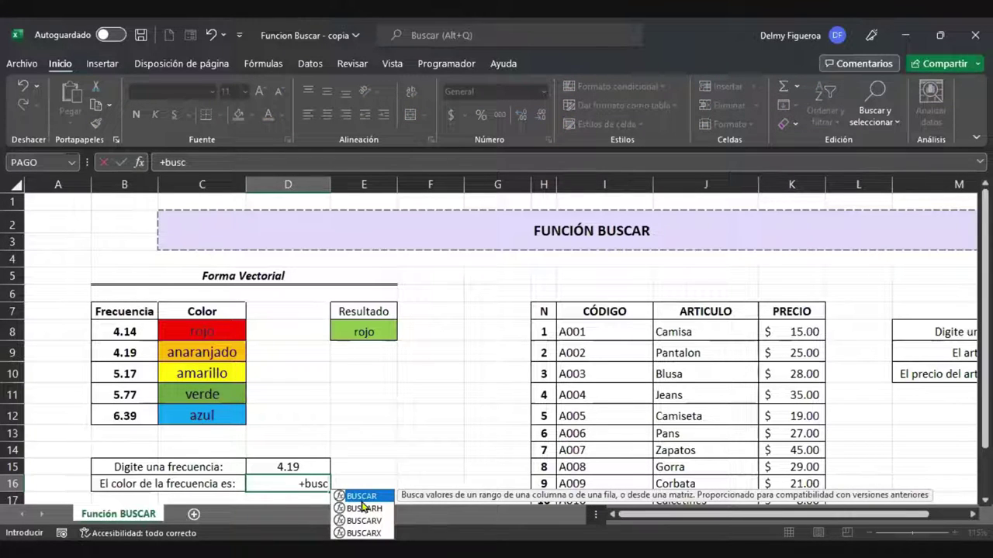
double_click(361, 497)
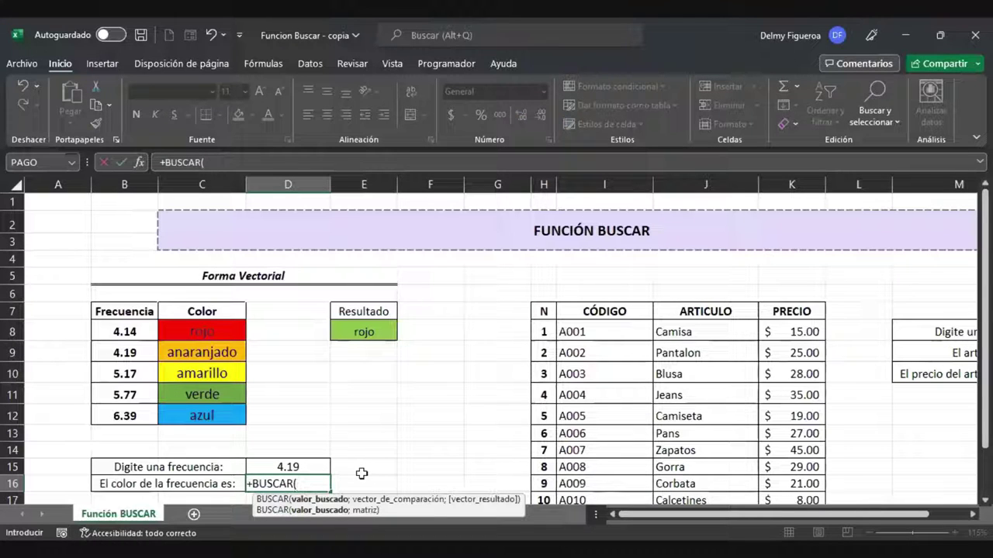
click(301, 464)
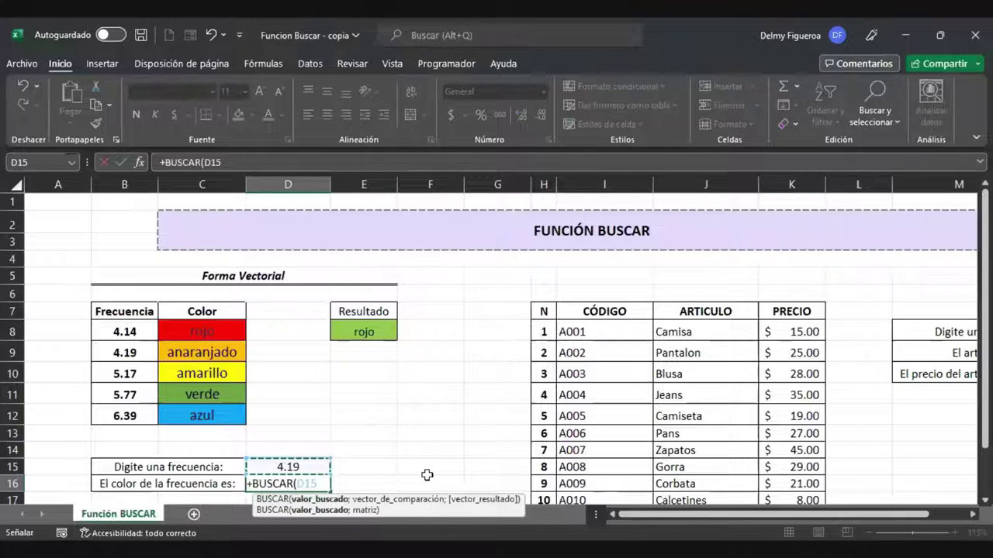
key(F8)
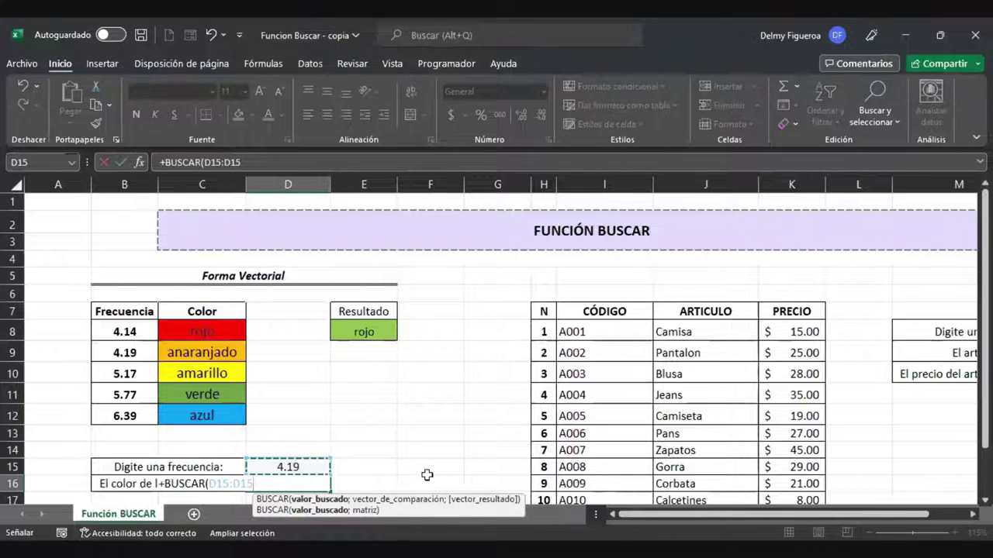
click(239, 163)
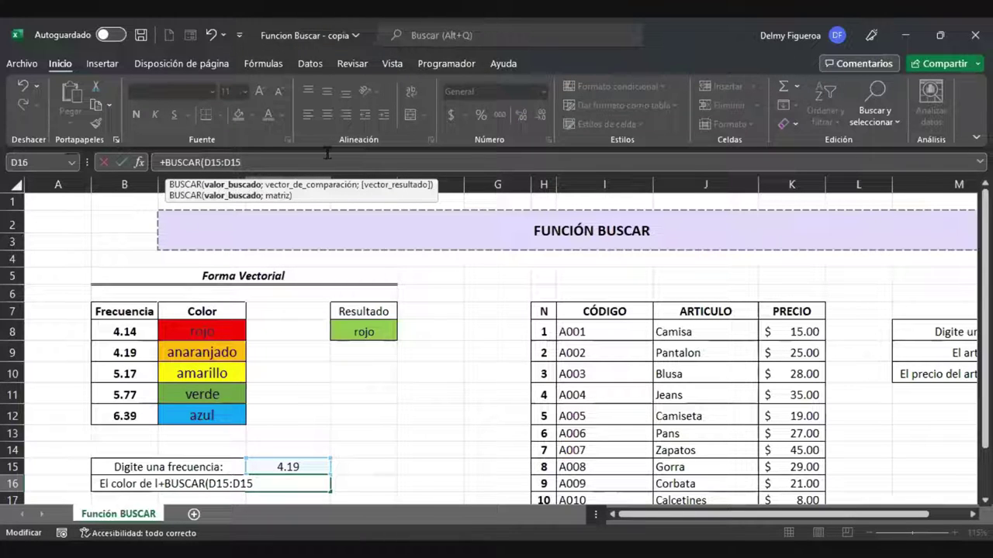
text(;)
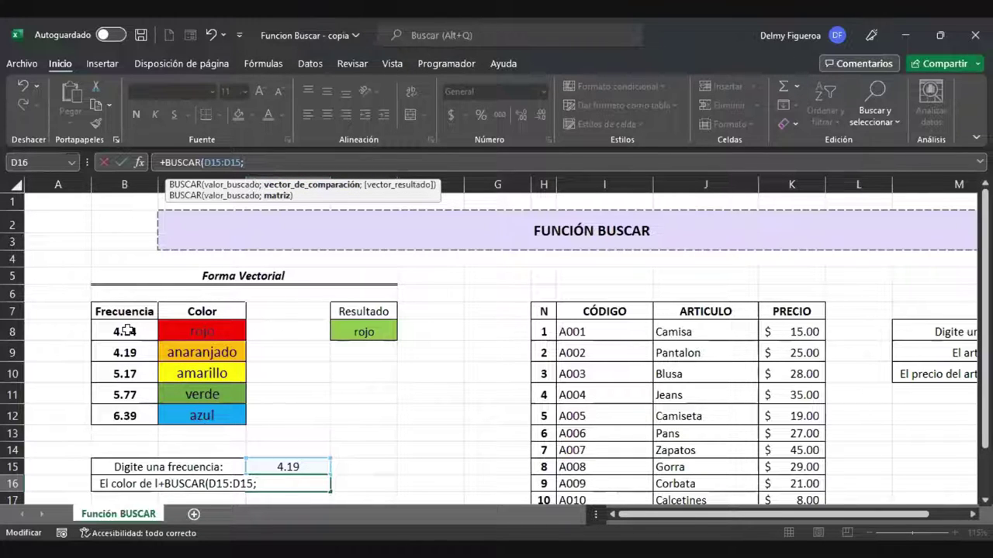
drag(127, 332, 128, 412)
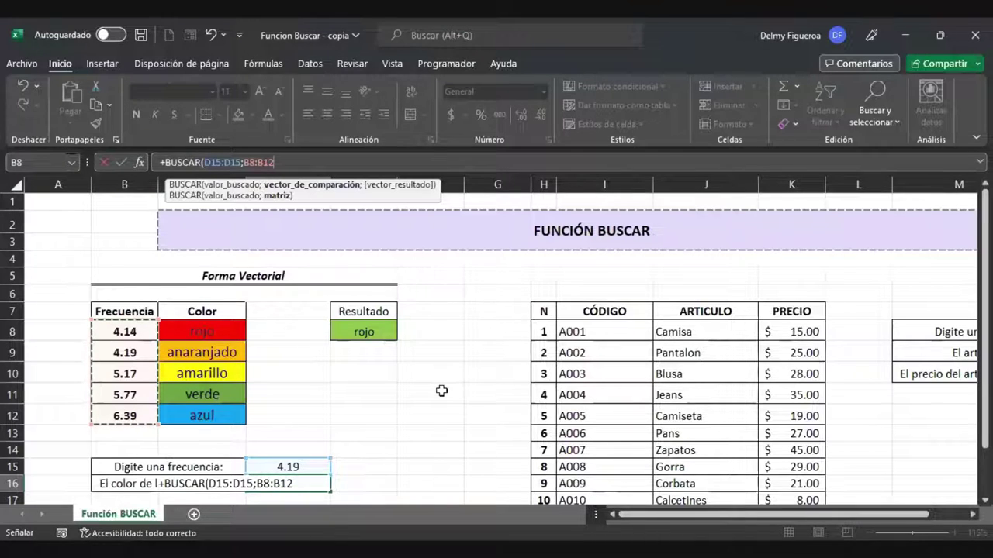
key(Return)
key(Up)
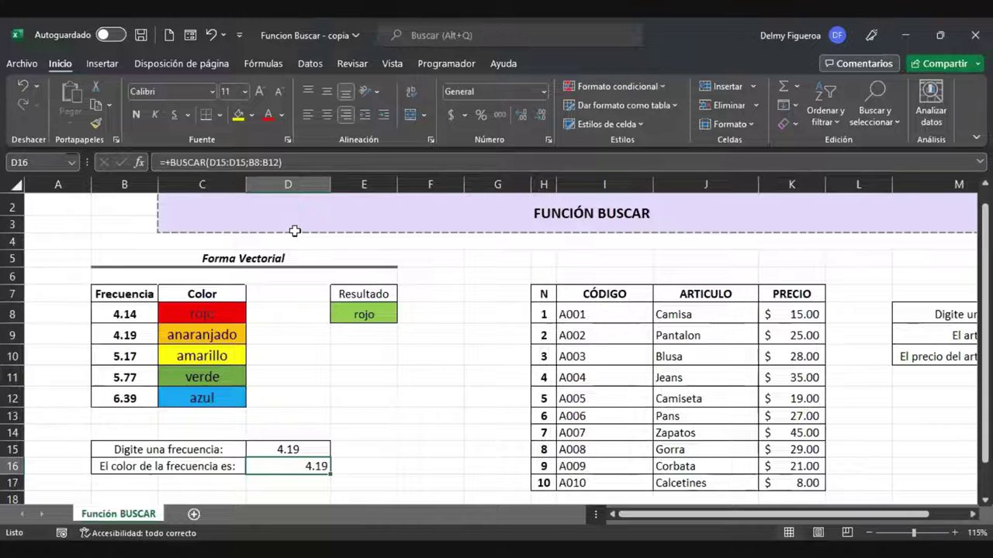
Step: Add the color range C8:C12 as the result vector of the BUSCAR formula in D16
key(F2)
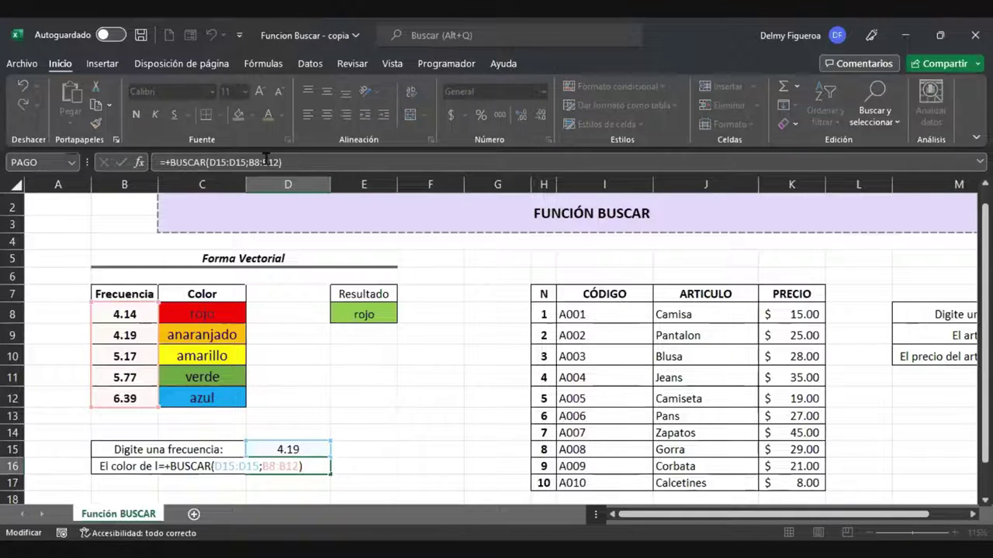
click(298, 165)
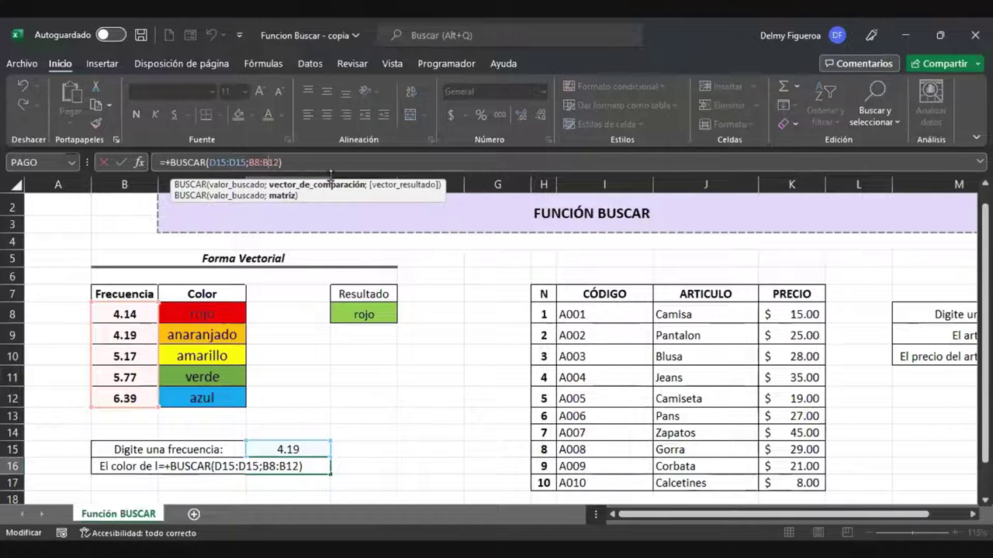
click(221, 160)
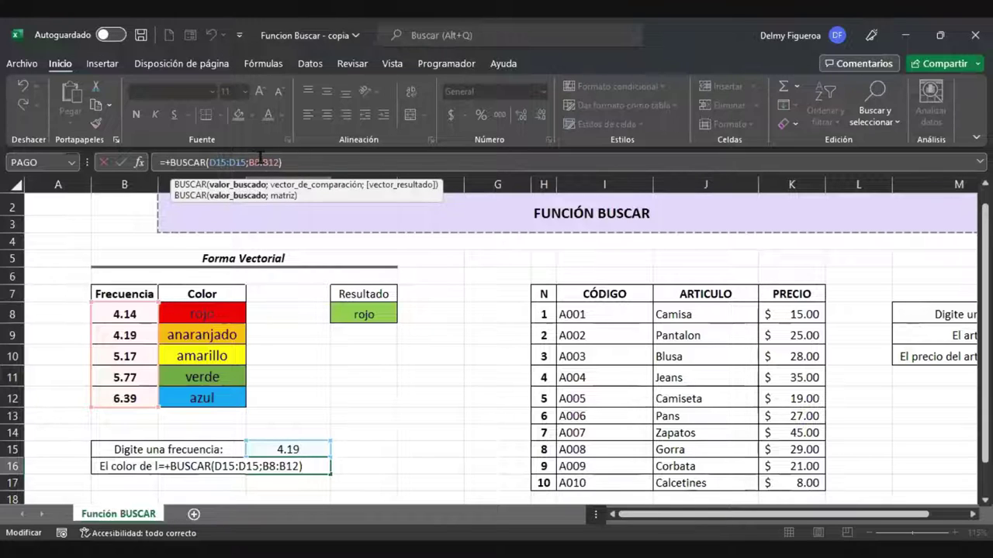
click(266, 160)
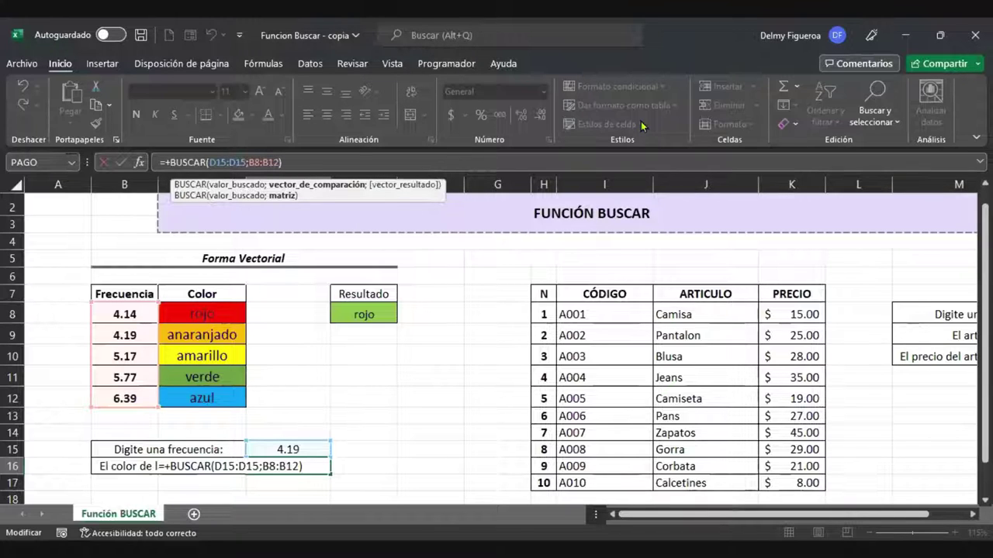
text(;)
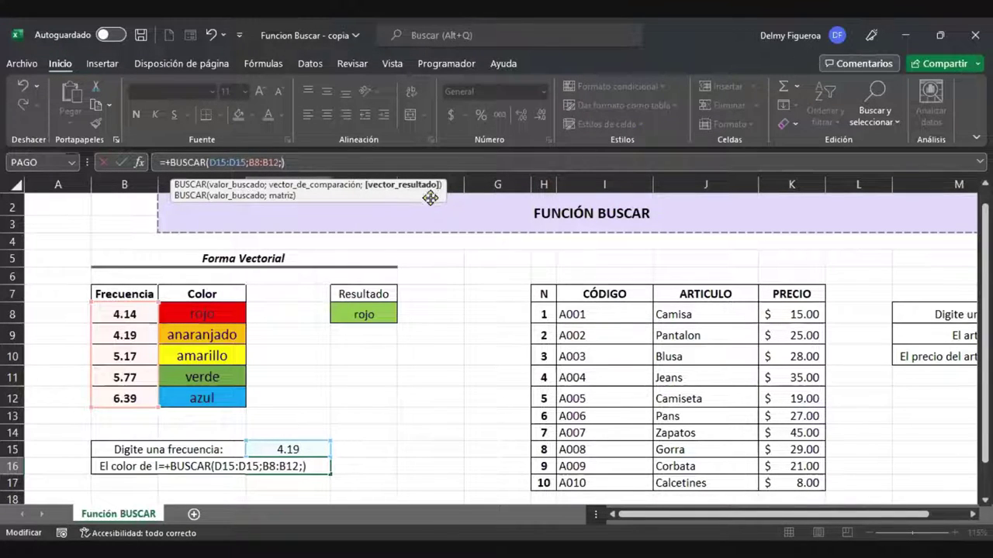
click(207, 316)
drag(207, 317, 193, 396)
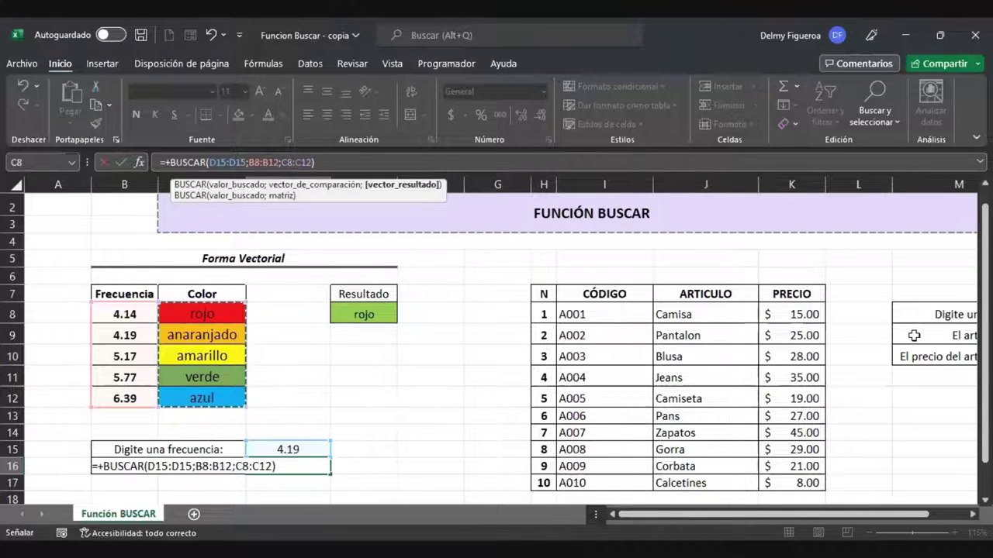
key(Return)
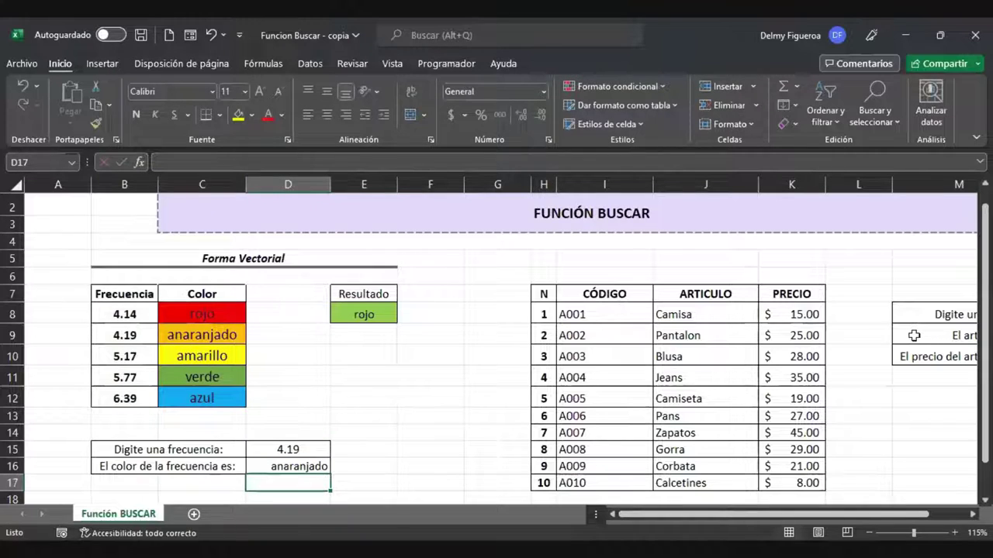
key(Up)
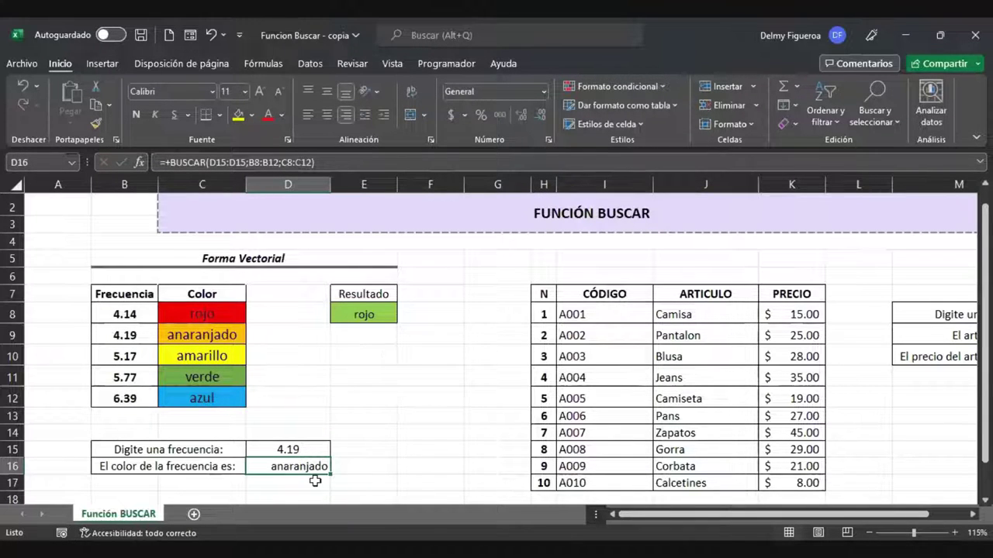
Step: Review the lookup value, comparison vector and result vector arguments of the BUSCAR formula in D16
click(374, 464)
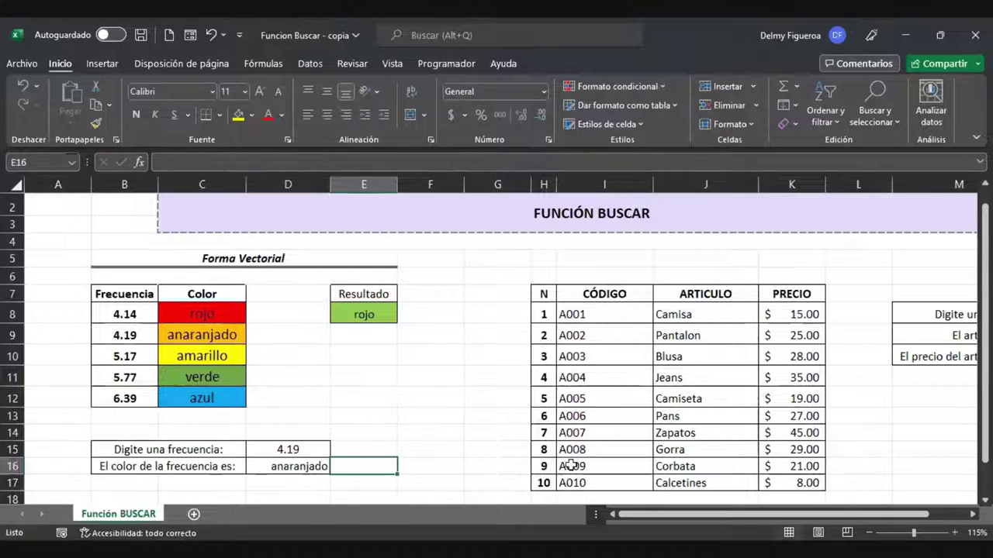
key(Left)
key(Right)
key(Left)
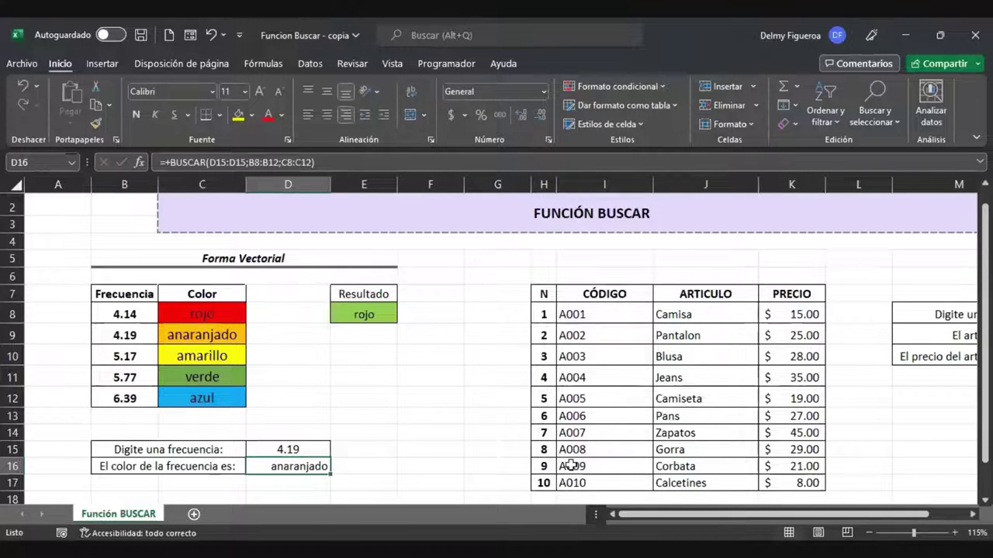
key(F2)
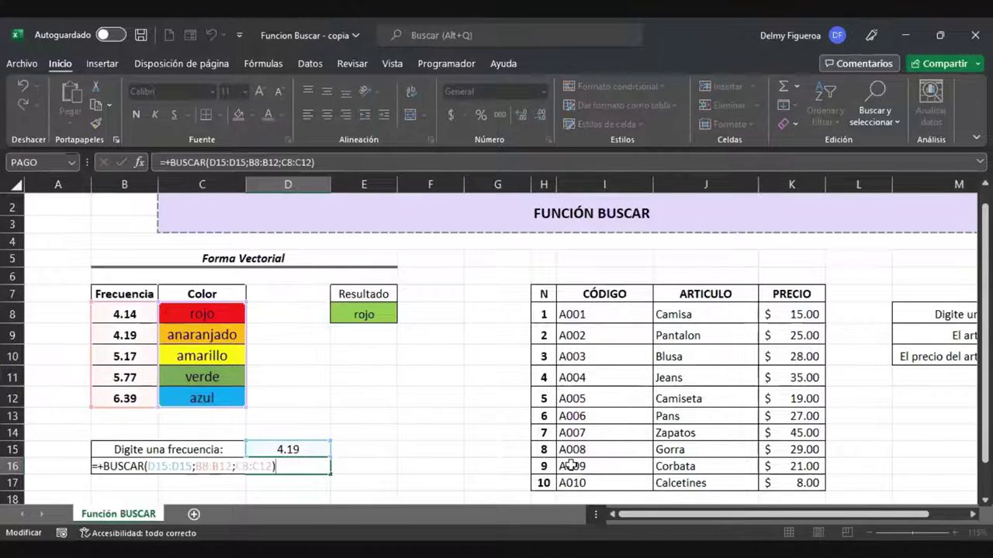
click(223, 163)
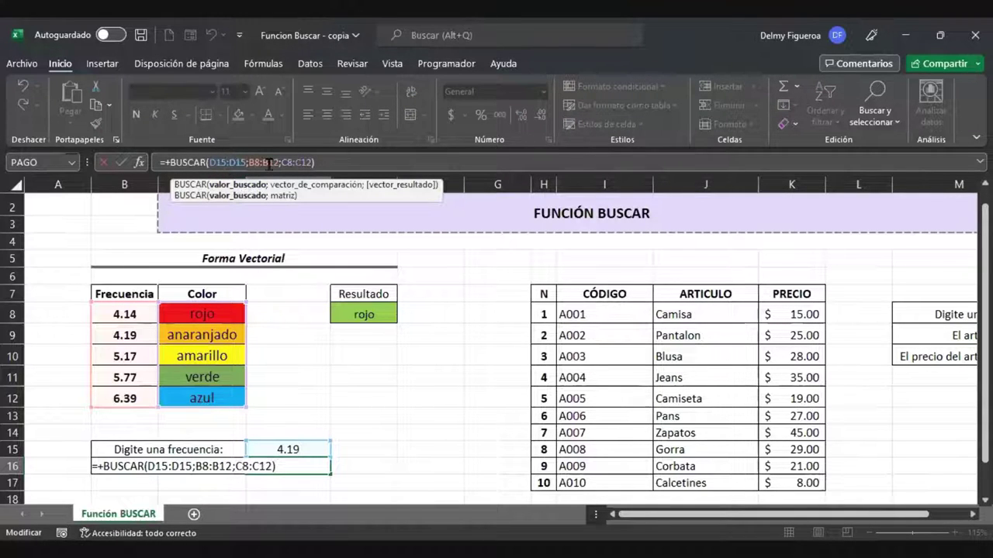
click(268, 163)
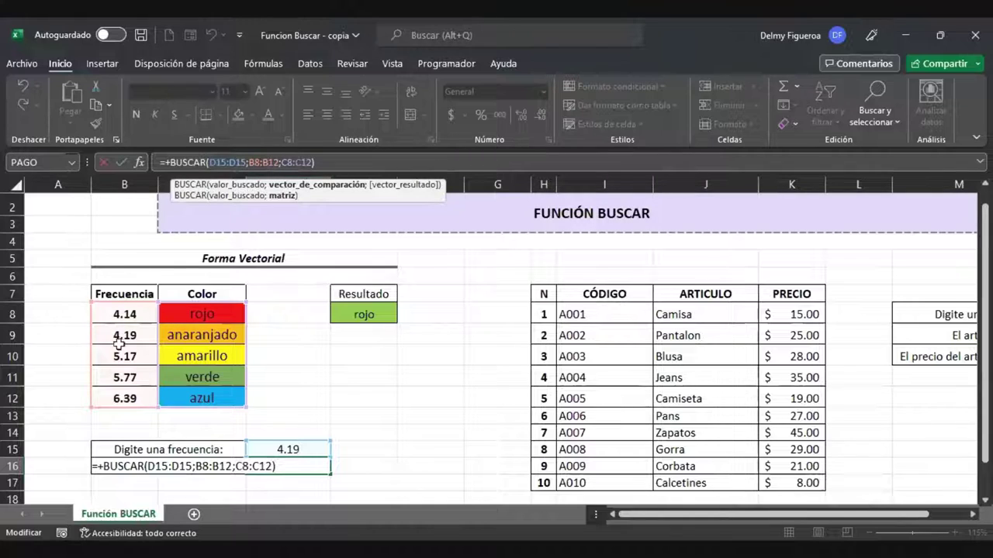
click(298, 163)
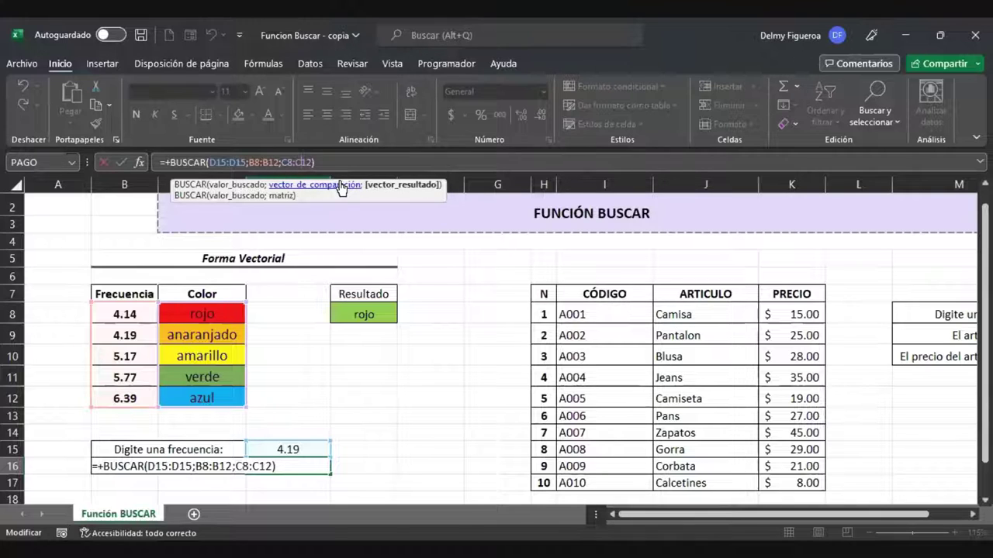
key(Return)
key(Up)
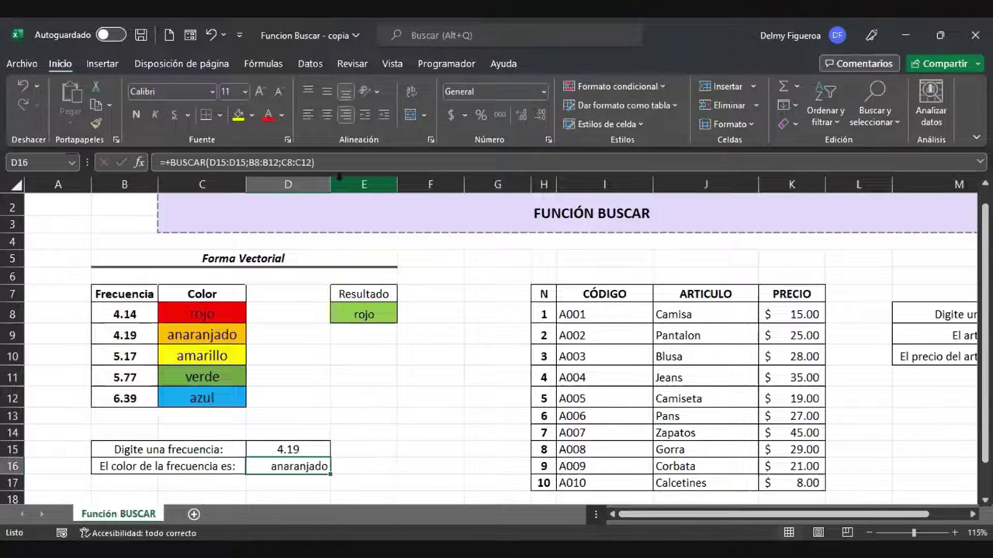
Step: Start a BUSCAR formula in cell E16, beside the color result
key(Right)
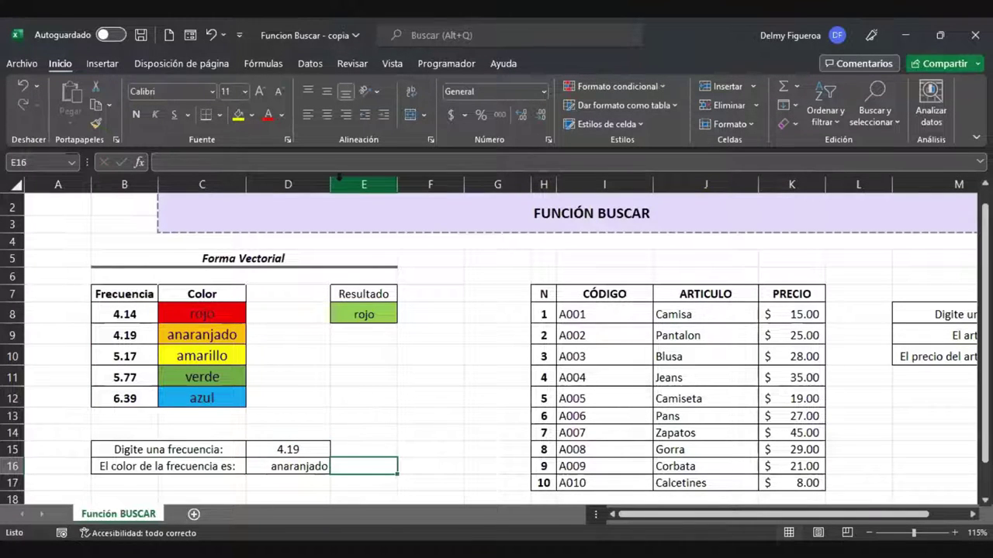
text(+)
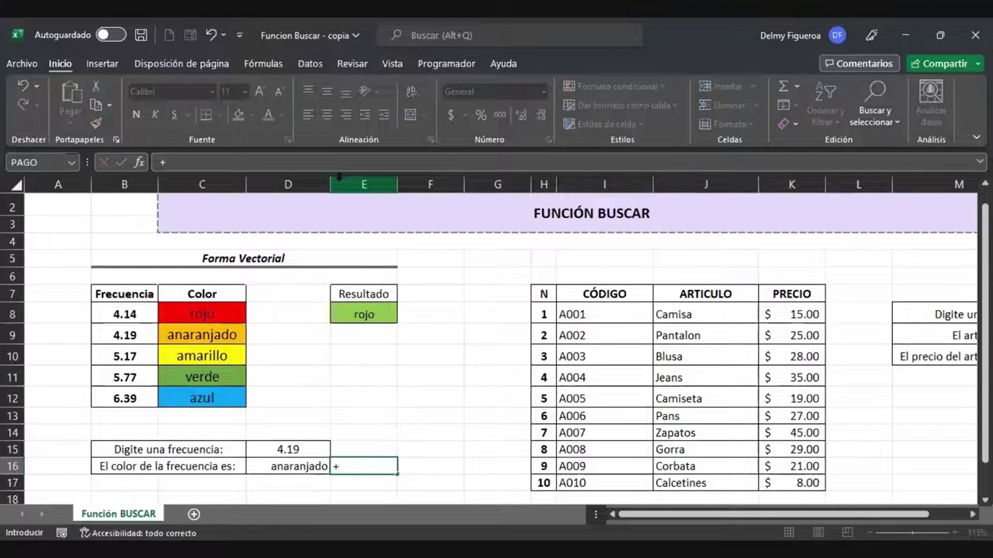
text(bus)
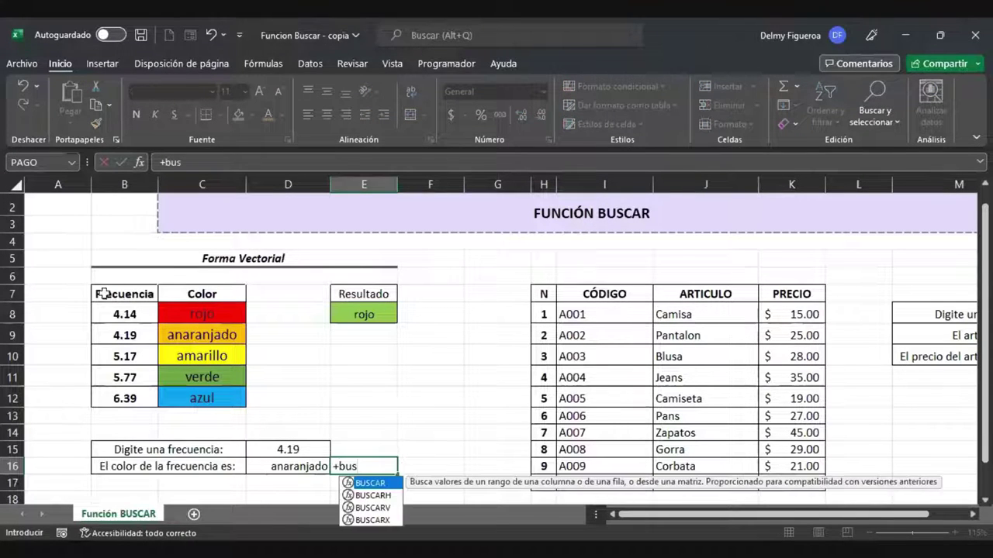
double_click(380, 485)
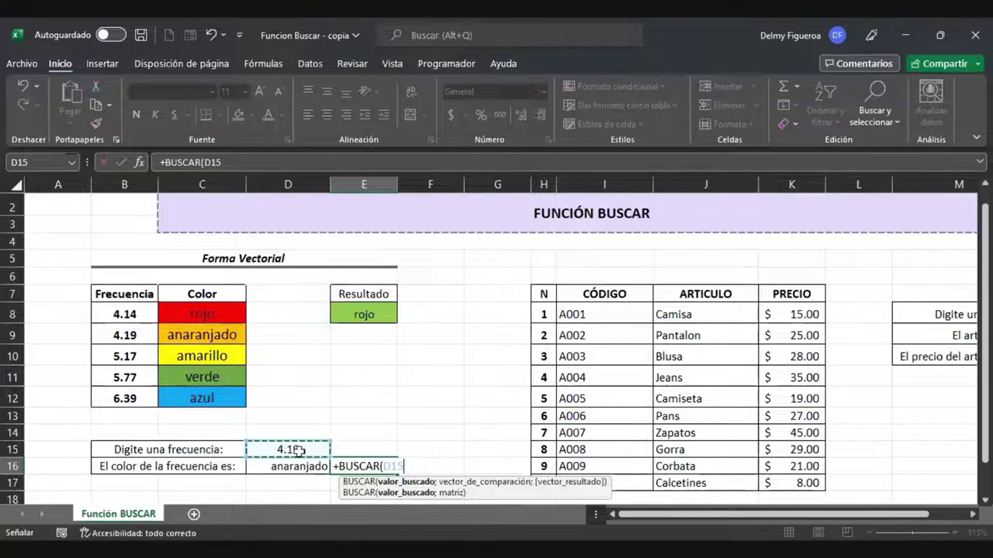
click(294, 450)
click(140, 315)
shift+click(225, 397)
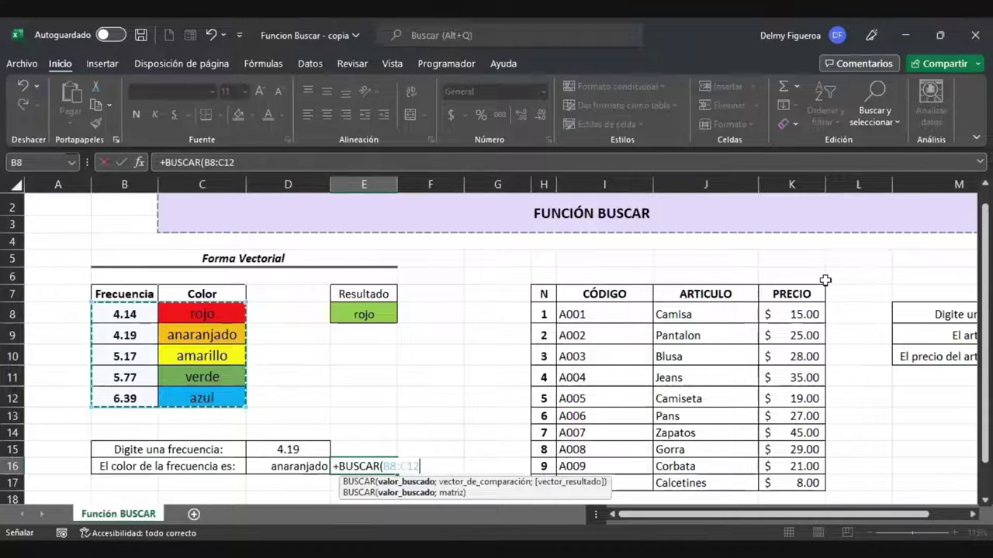
key(BackSpace)
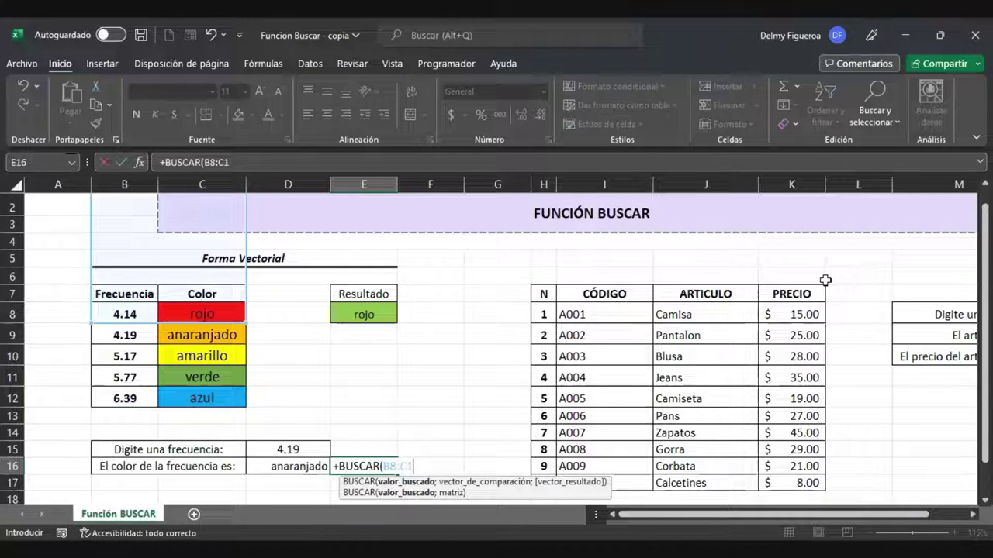
key(BackSpace)
key(BackSpace)
key(BackSpace)
key(BackSpace)
key(BackSpace)
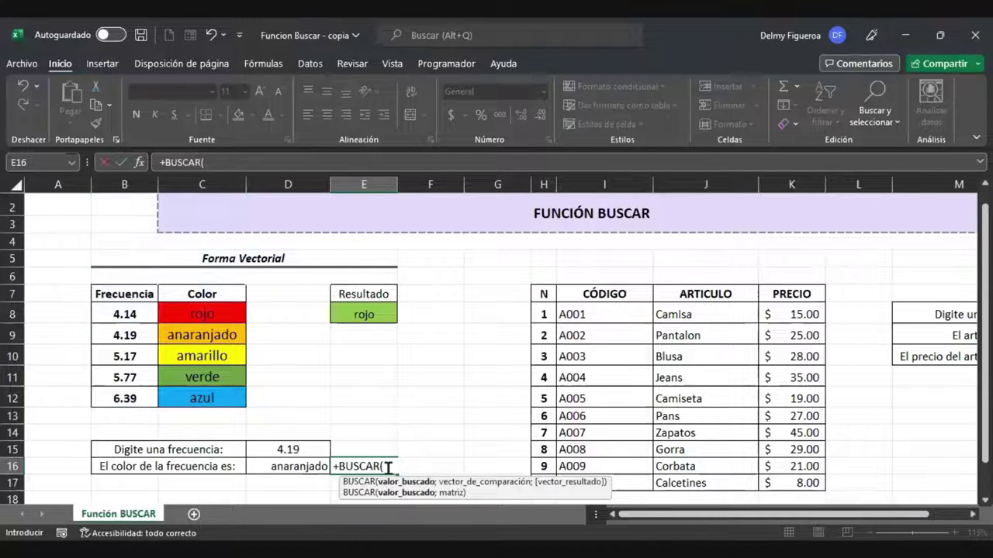
Step: Complete the BUSCAR formula in E16 with D15 as the lookup value and B8:C12 as the array
click(283, 450)
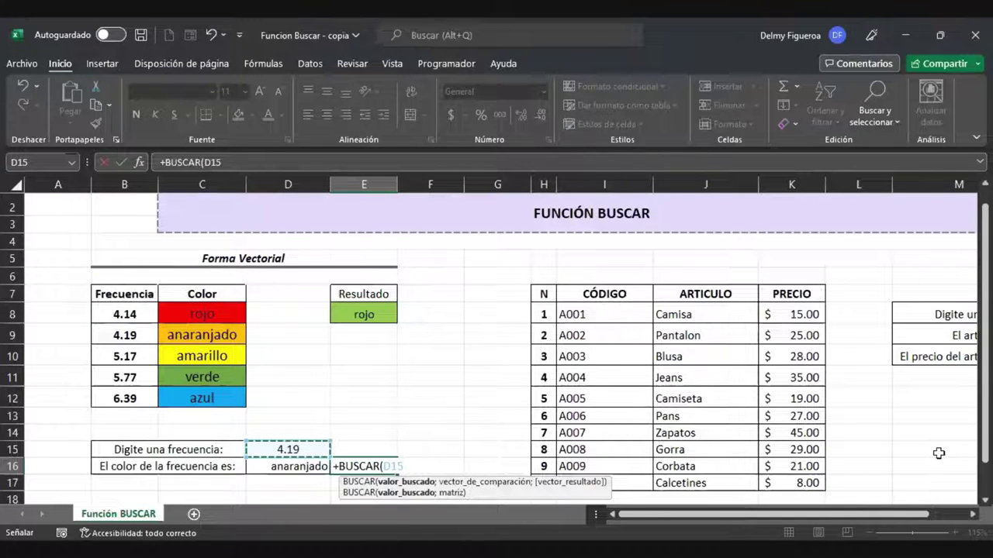
text(;)
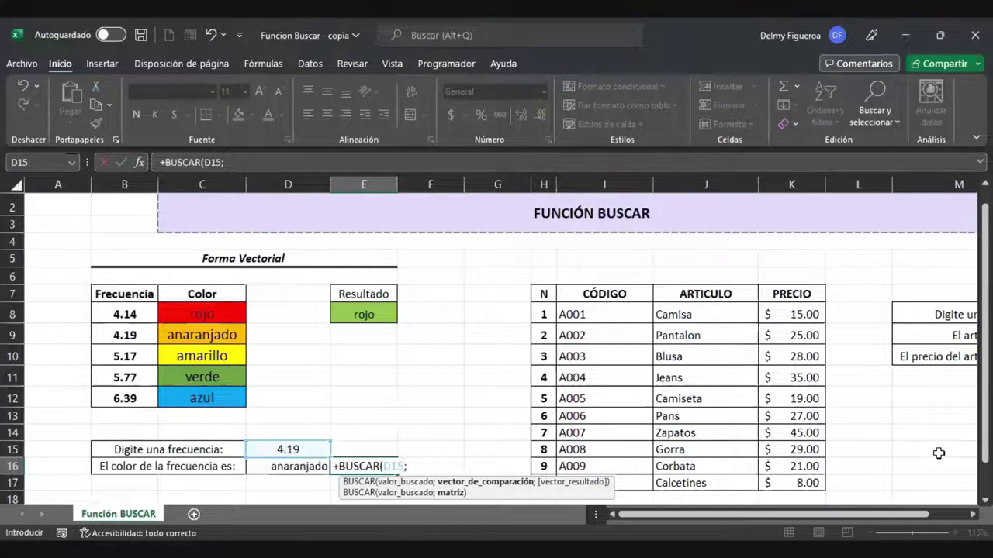
drag(125, 311, 164, 322)
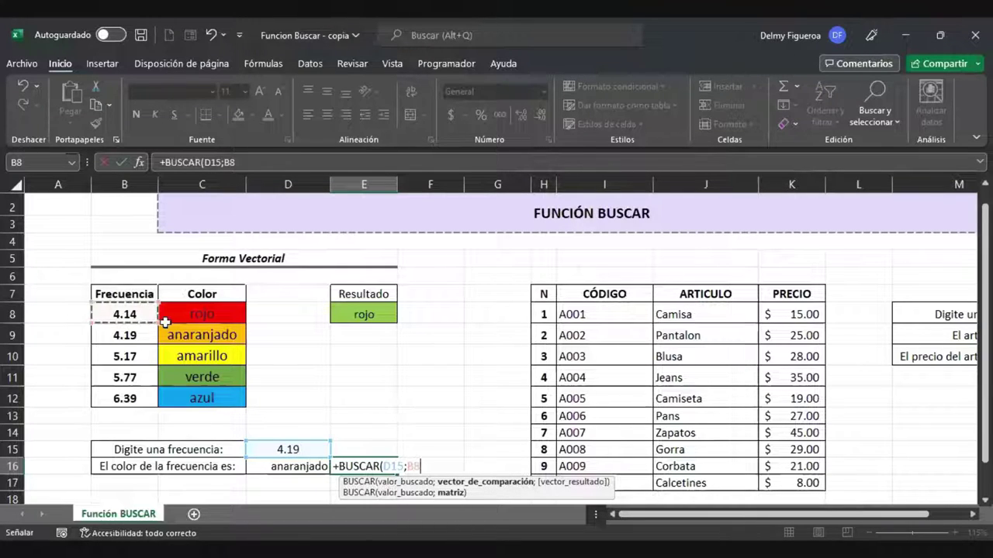
key(ctrl+shift+Down)
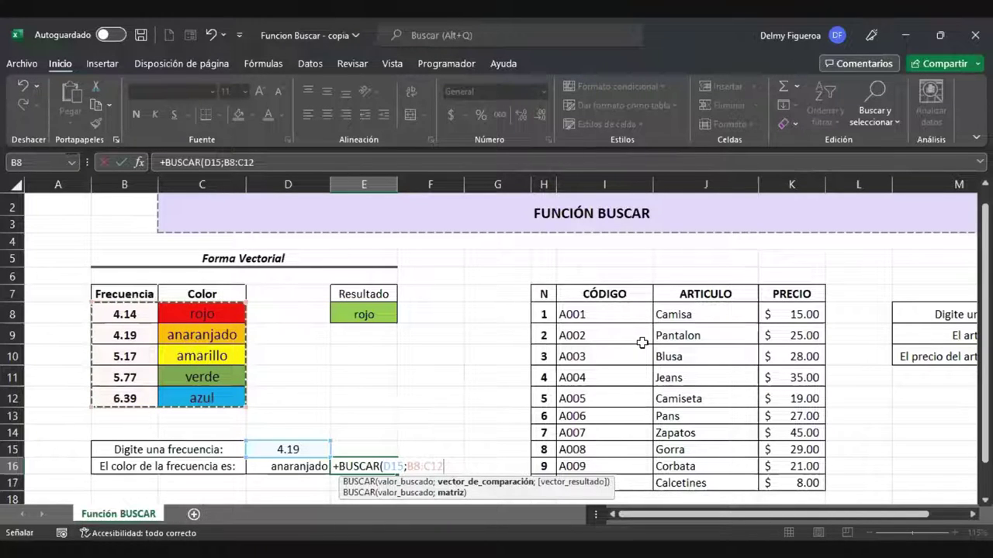
key(Return)
key(Up)
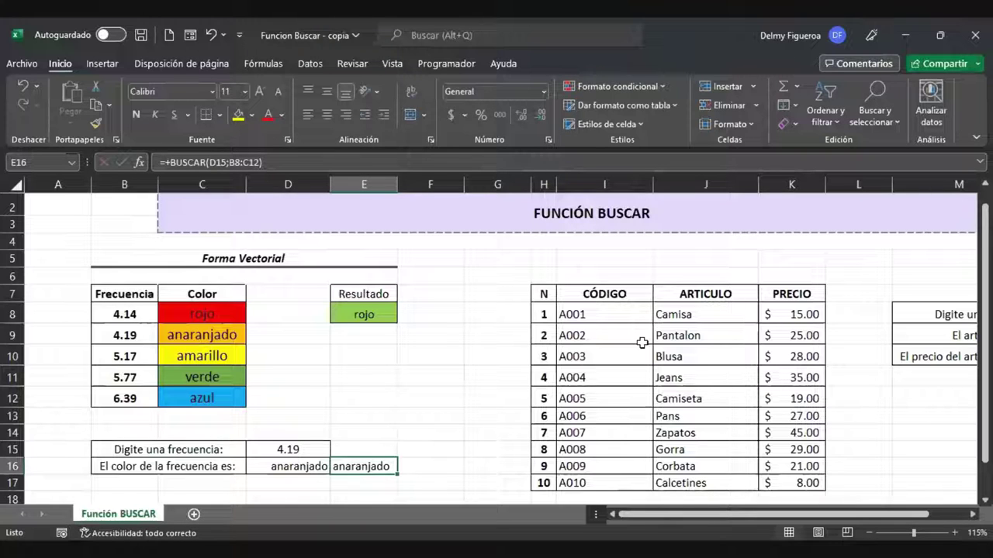
Step: Examine the lookup value and array references of the BUSCAR formula in E16
key(F2)
key(Return)
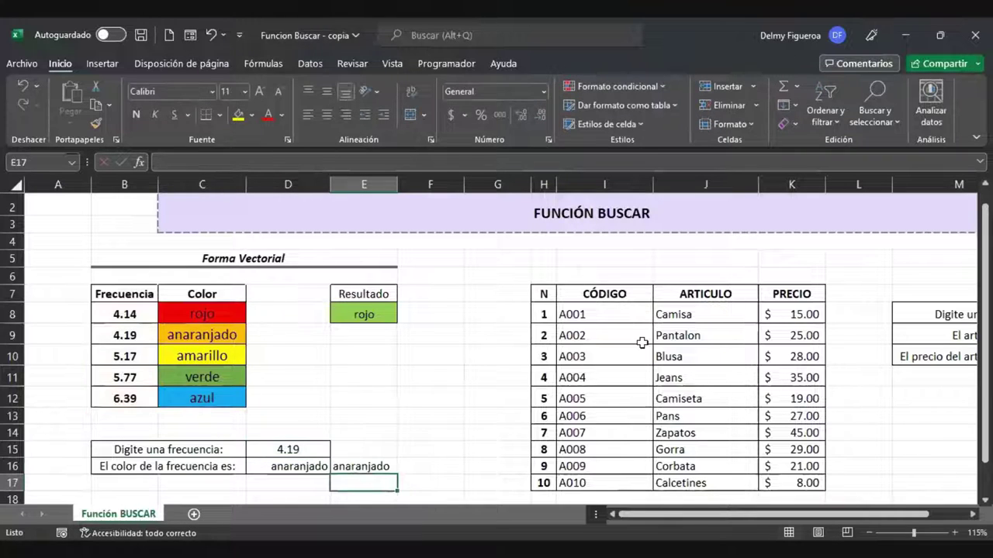
key(Up)
key(F2)
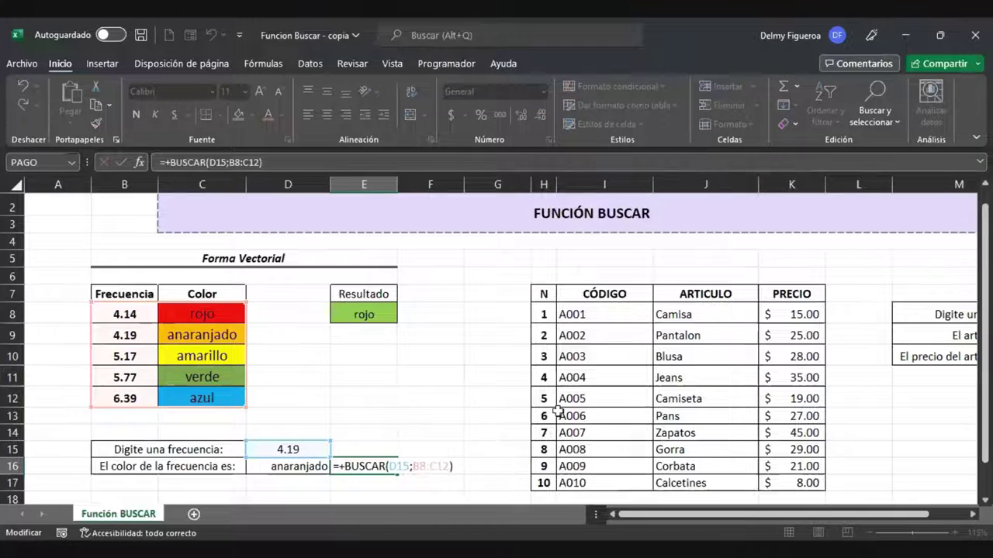
scroll(395, 458, down, 1)
click(394, 416)
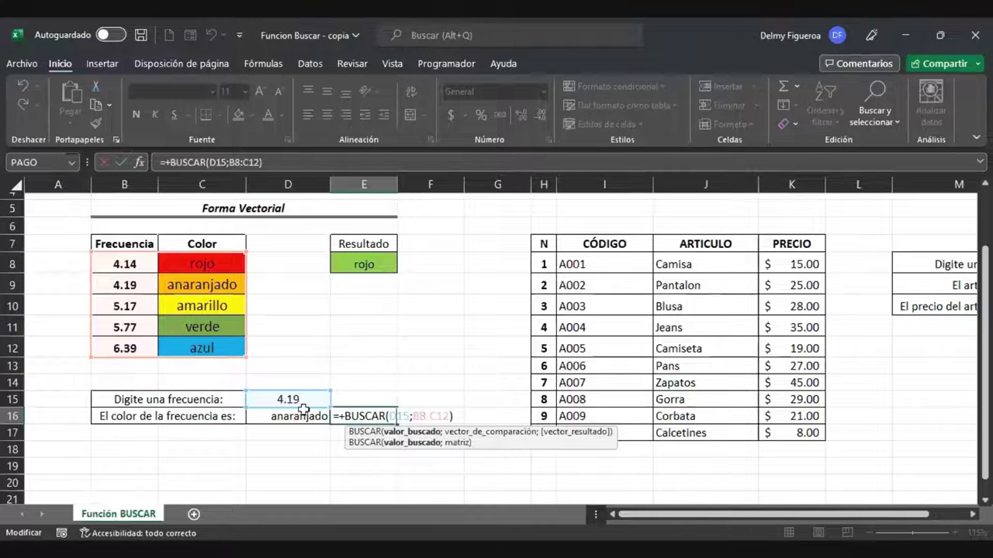
key(Return)
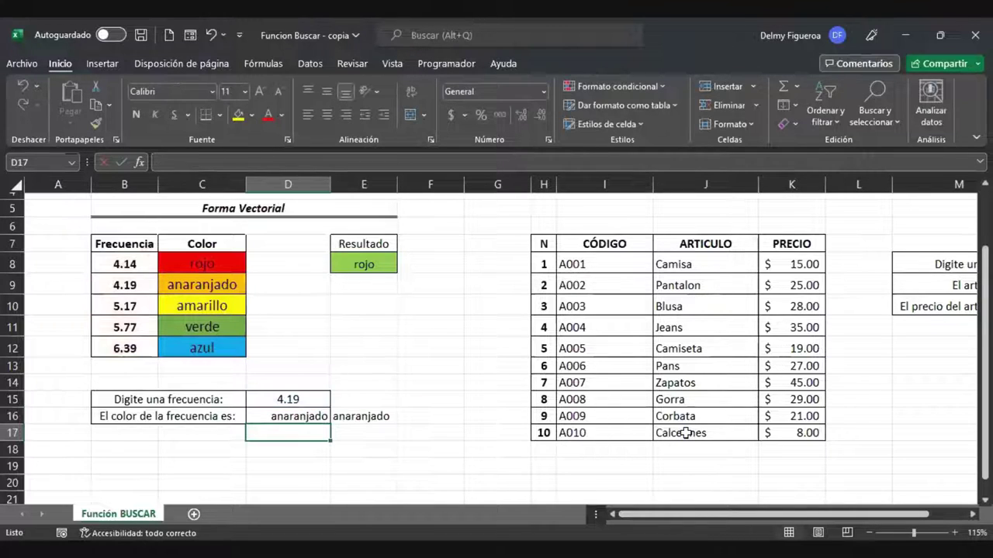
Step: Check each of the three arguments of the vector-form BUSCAR formula in D16
key(Up)
key(F2)
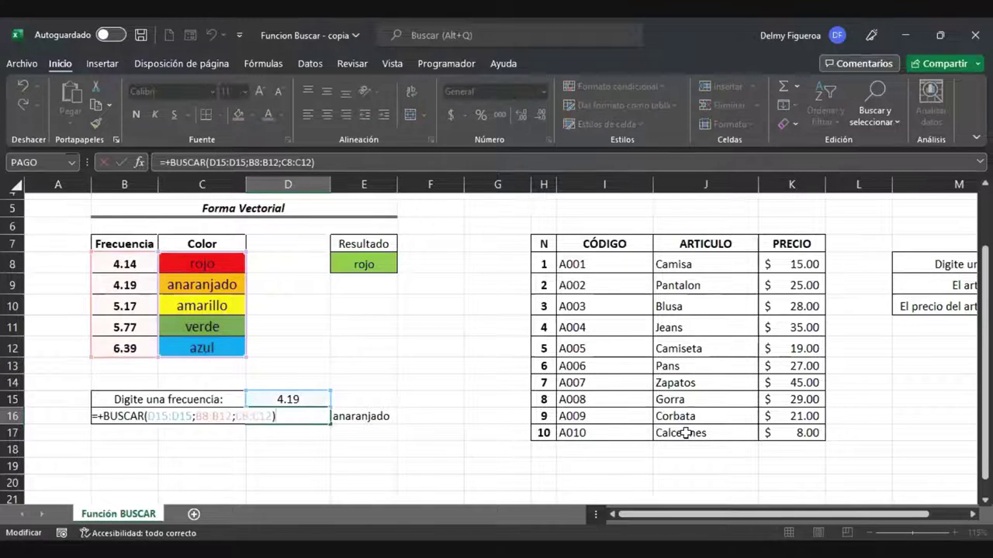
click(161, 417)
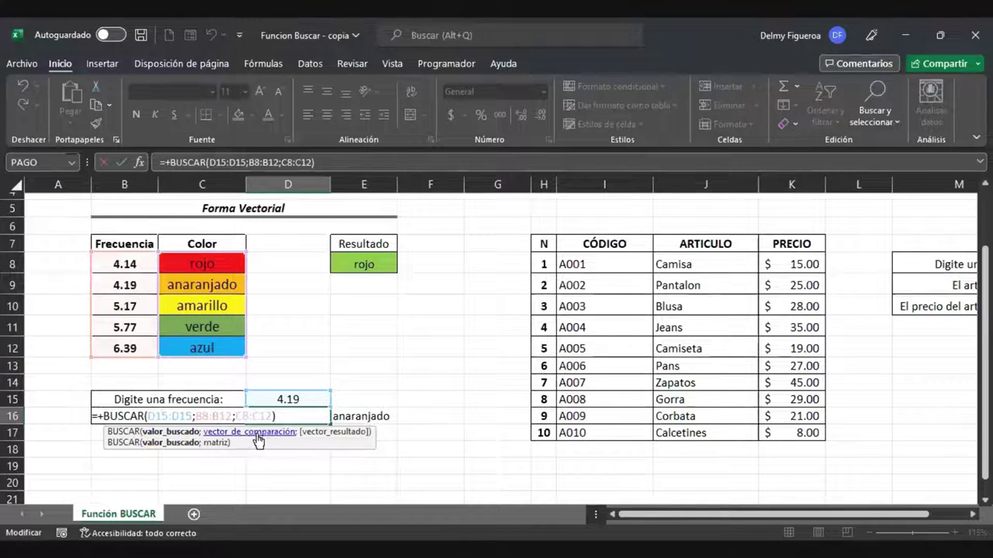
click(217, 415)
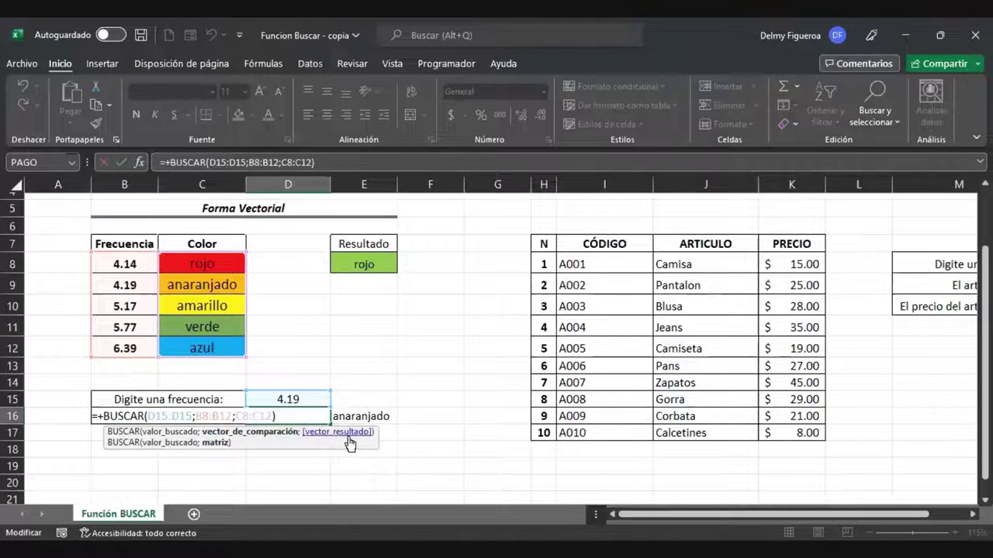
click(258, 416)
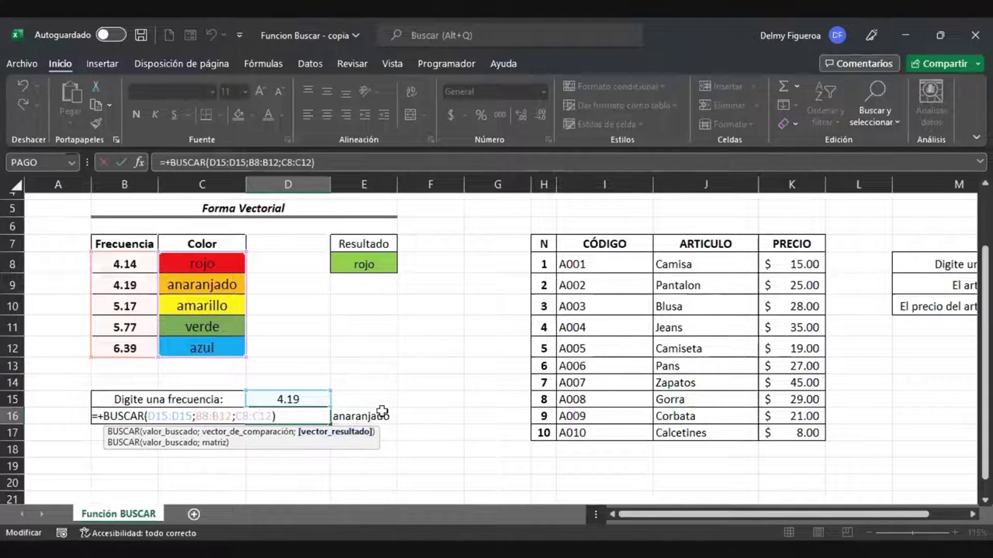
key(Tab)
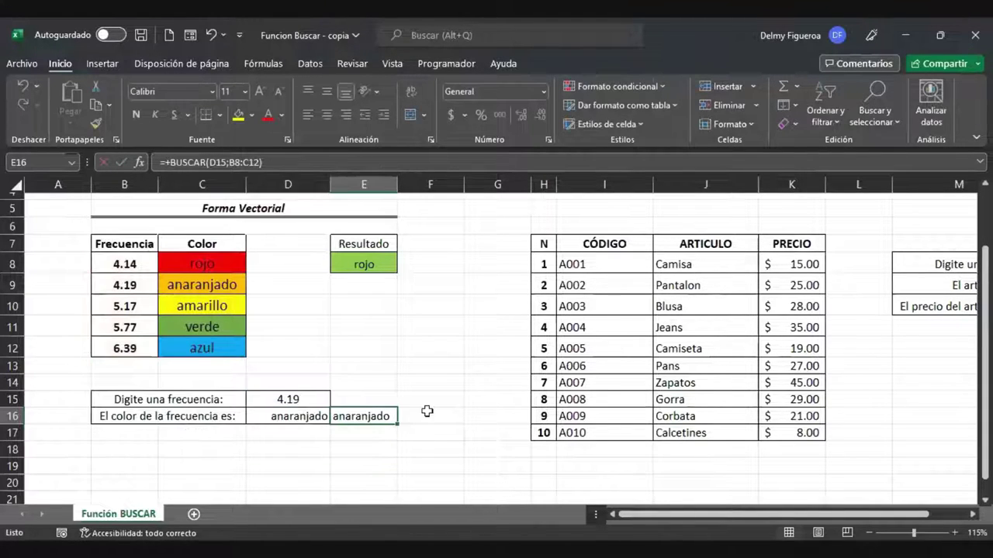
Step: Compare the E16 formula's two arguments, D15 and B8:C12, with the matrix syntax of BUSCAR
key(F2)
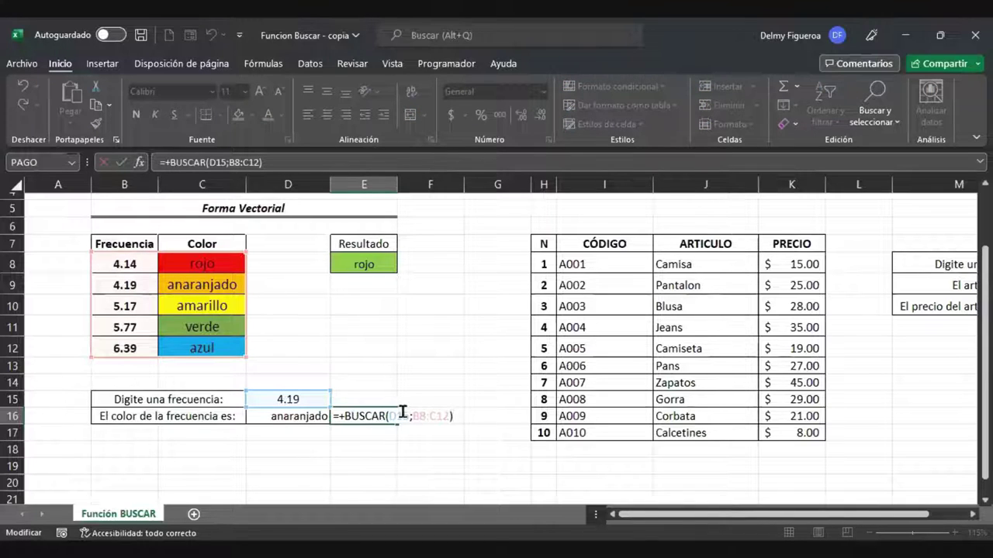
key(Left)
key(Left)
key(Left)
key(Left)
key(Left)
key(Left)
key(Left)
key(Left)
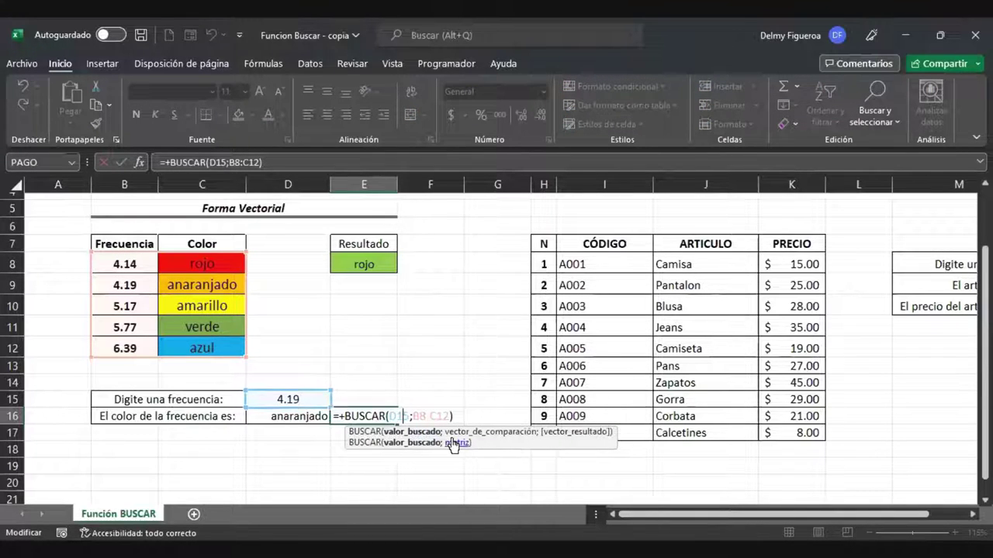
click(424, 416)
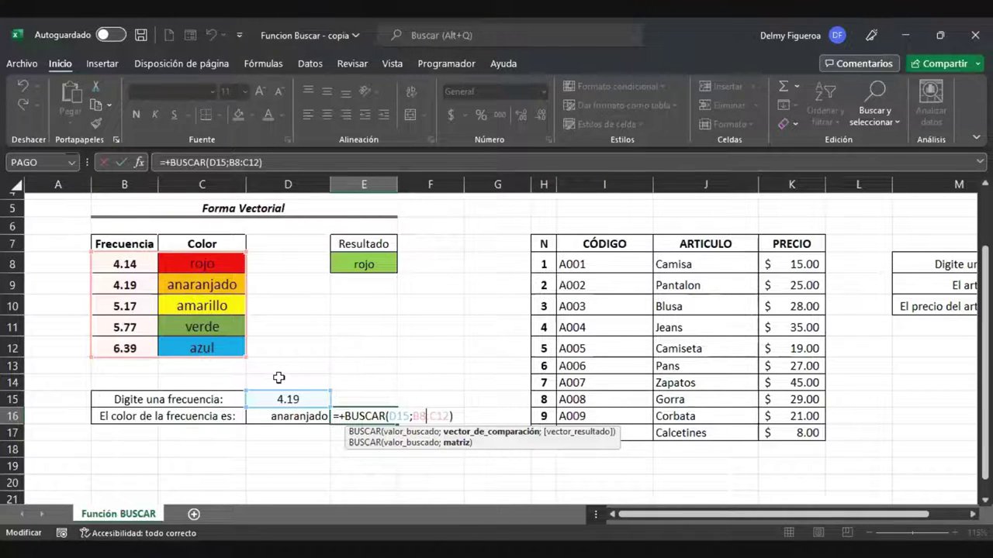
key(ctrl+Return)
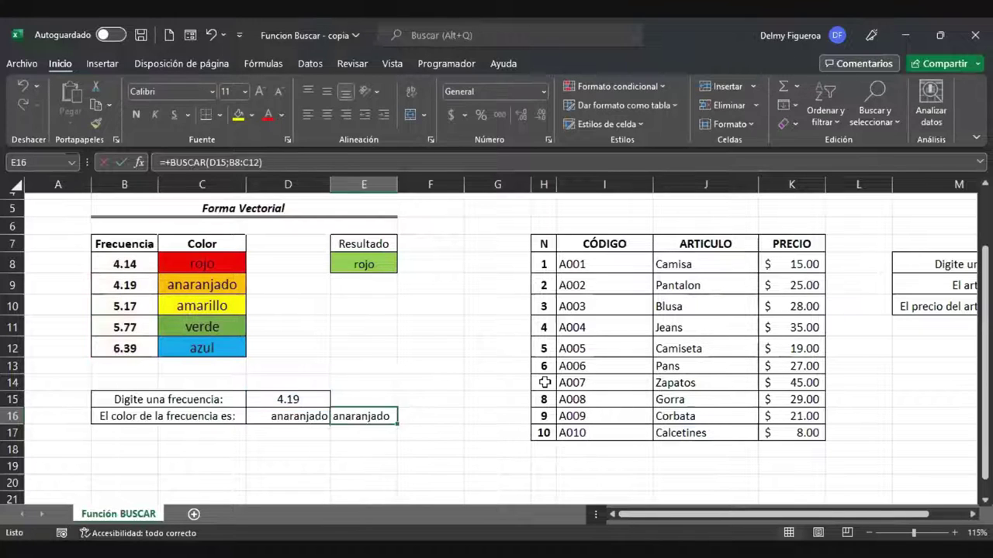
Step: Set the frequency to look up in cell D15 to 5.17
key(Up)
key(Left)
text(5.17)
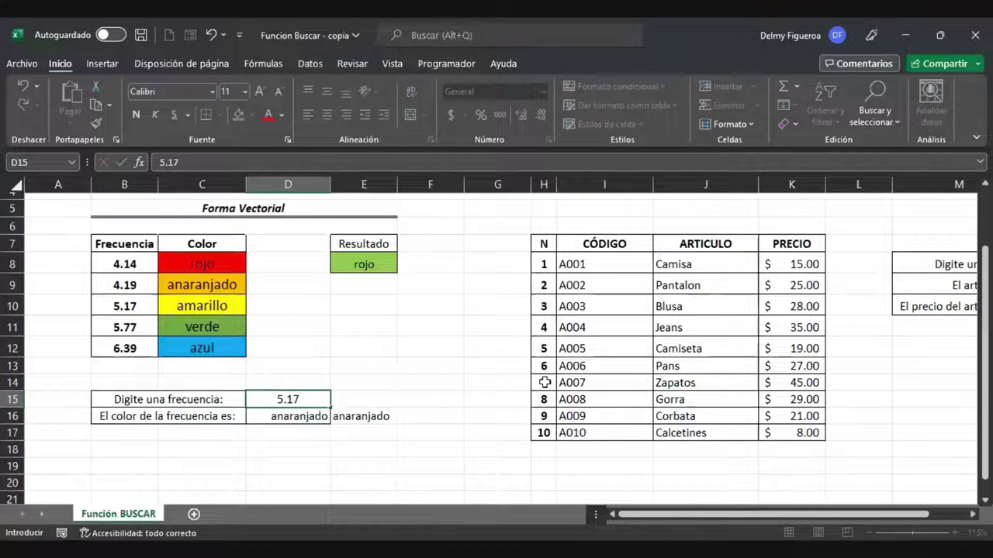
key(Return)
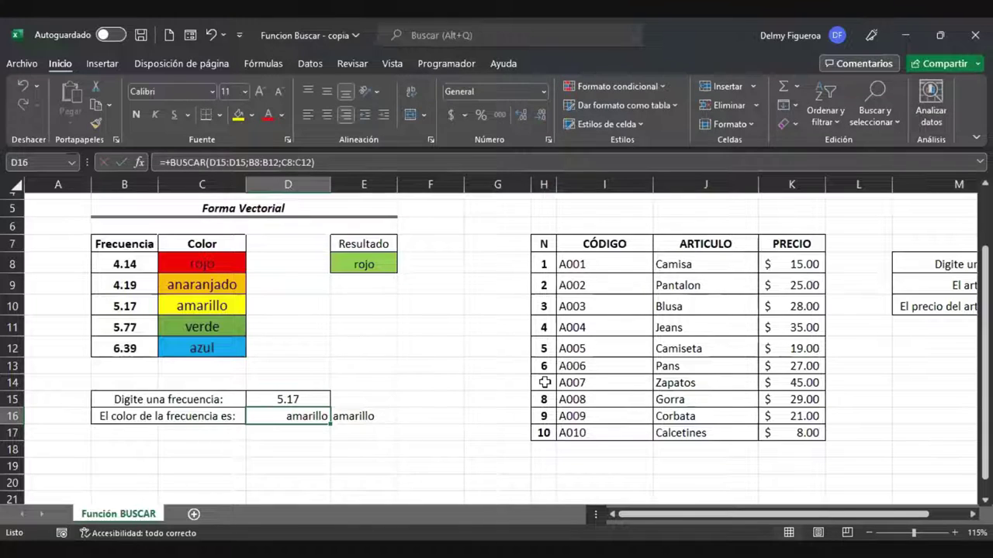
text(5.77)
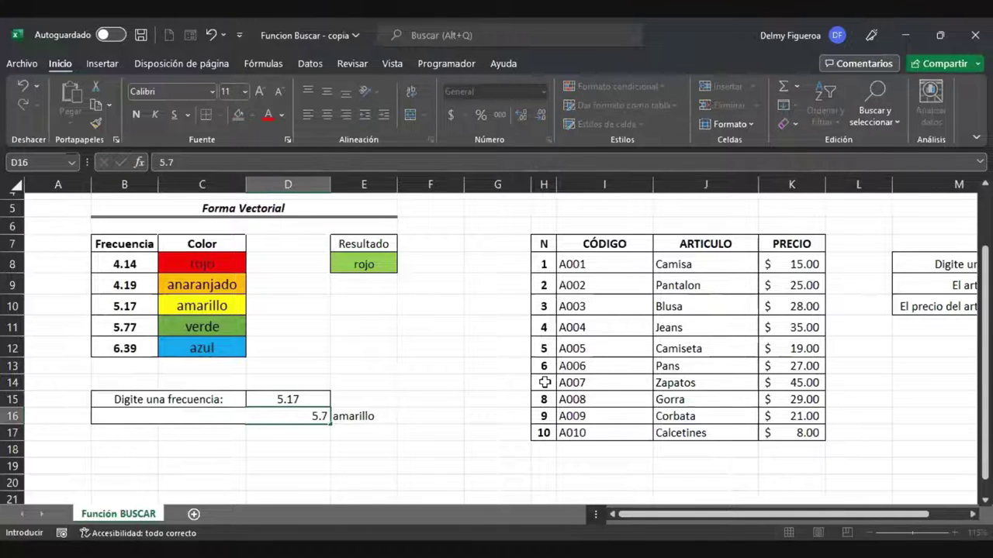
key(Return)
key(Up)
key(Up)
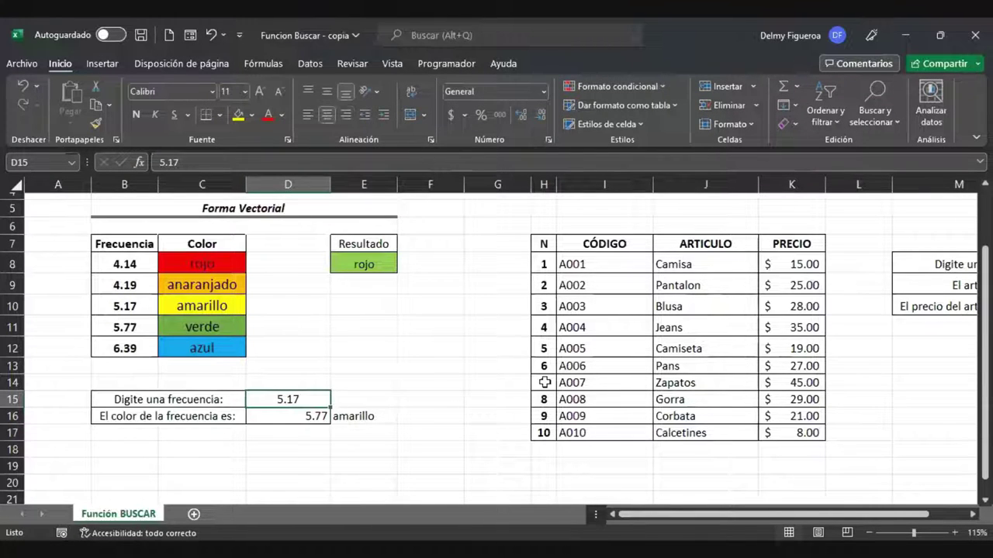
key(ctrl+z)
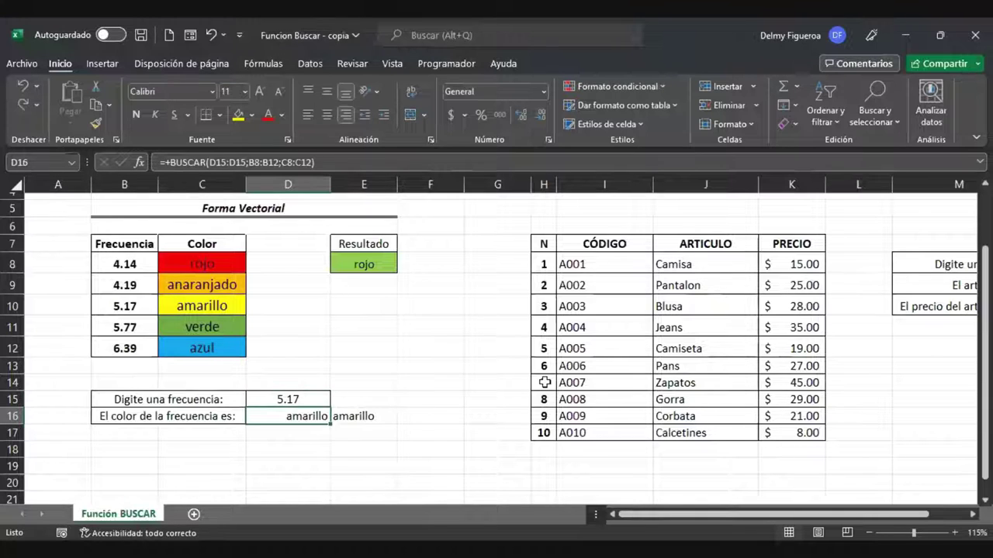
key(F2)
text(5.77)
key(Tab)
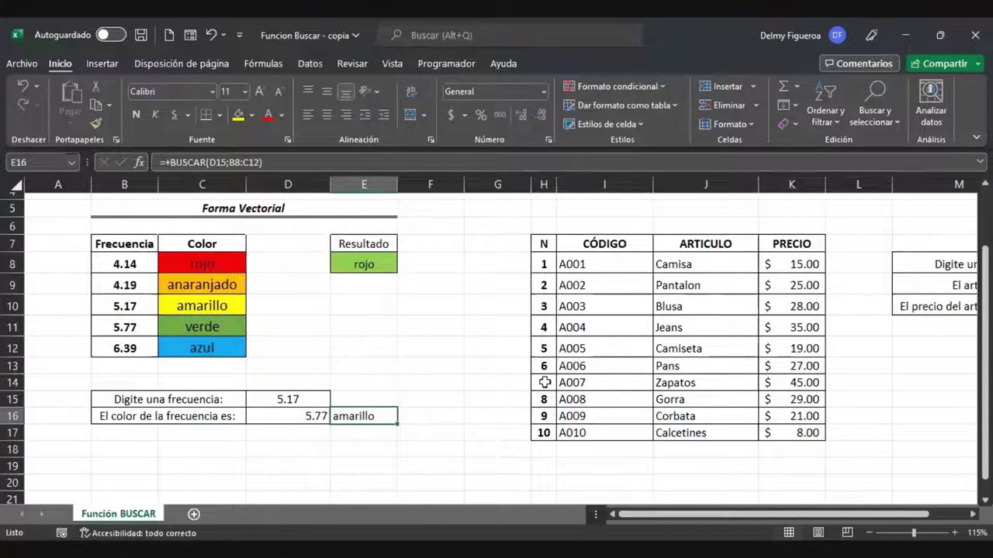
key(ctrl+z)
Step: Try 5.77 and 6.39 in turn as the frequency to look up in cell D15
key(Up)
text(5.77)
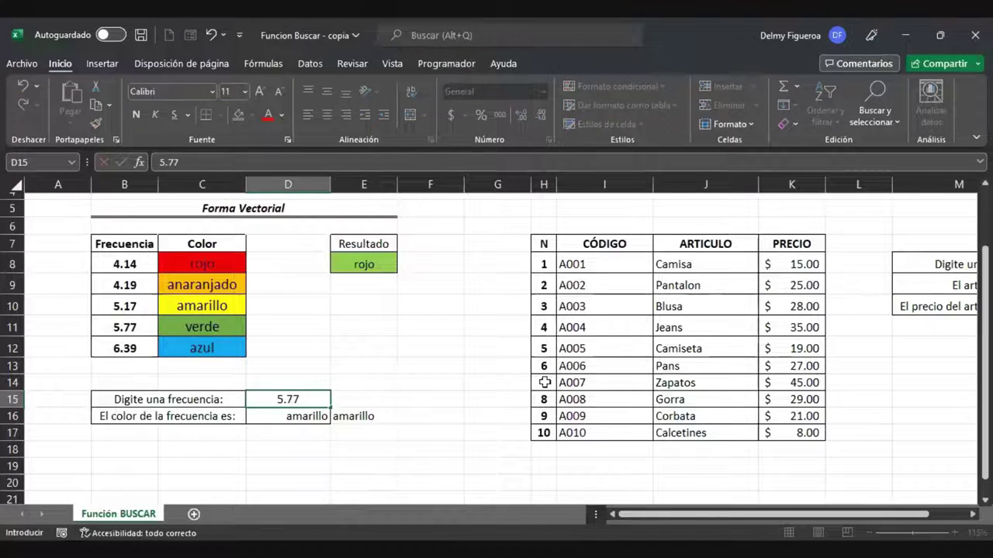
key(Tab)
key(Left)
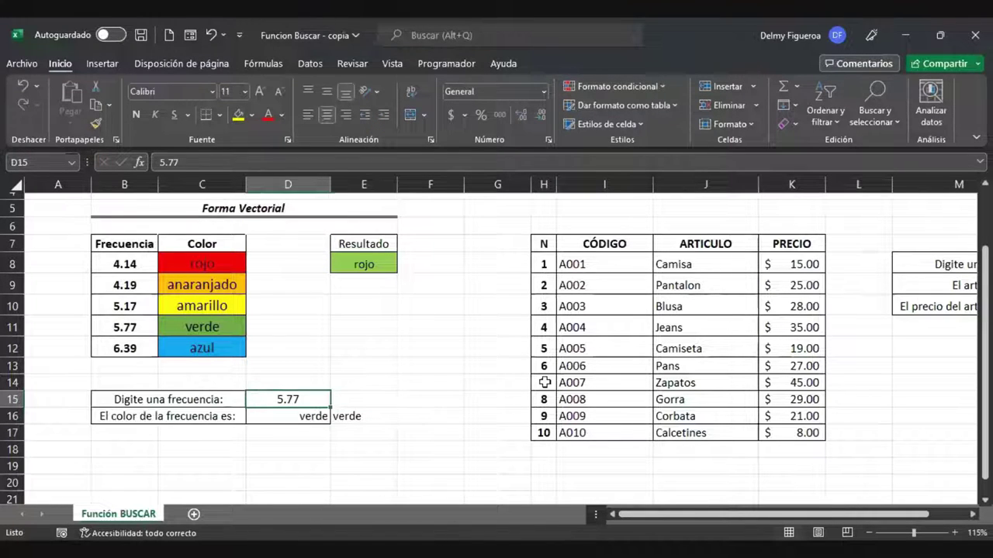
text(6.39)
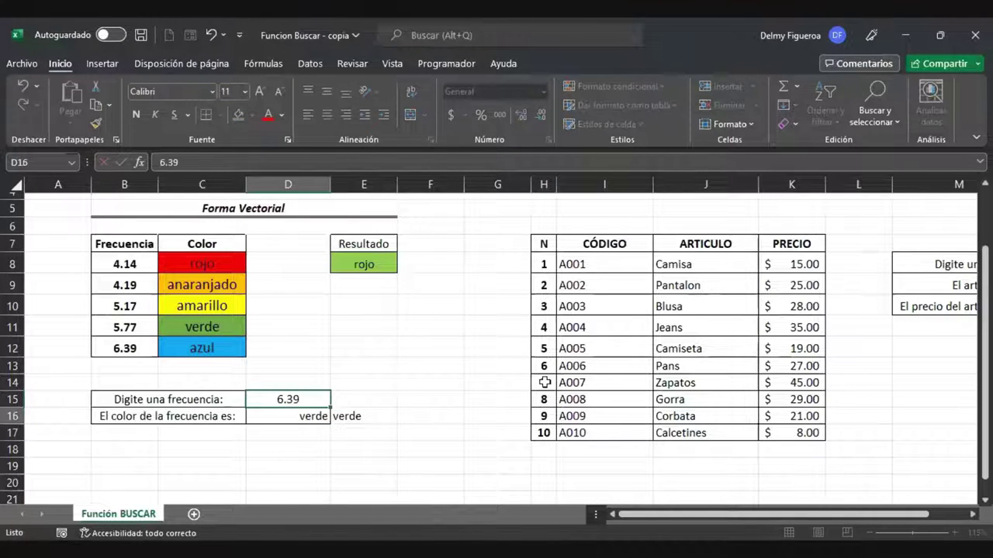
key(Return)
key(Up)
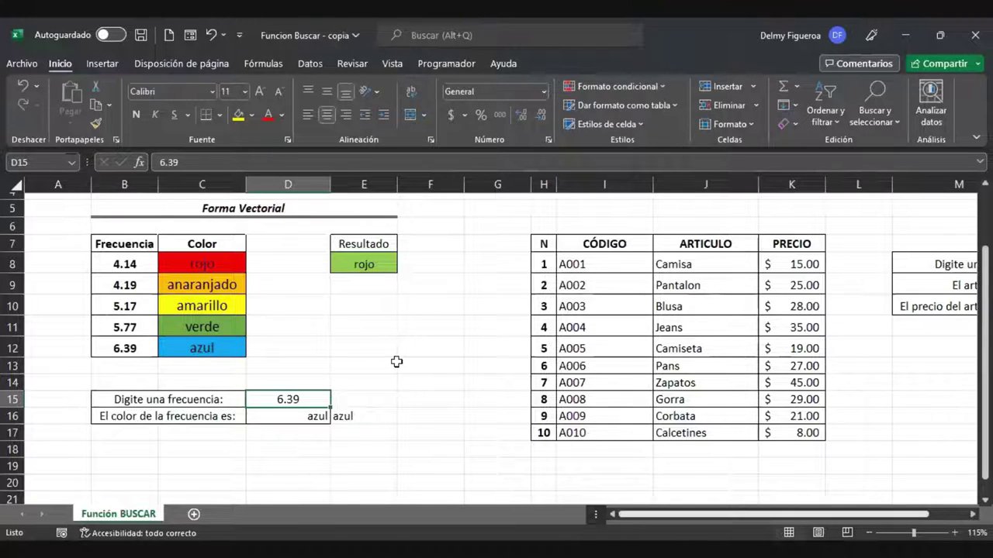
Step: Review the number, code, article and price columns of the product table and the code cell N8 of the lookup form
scroll(396, 362, right, 3)
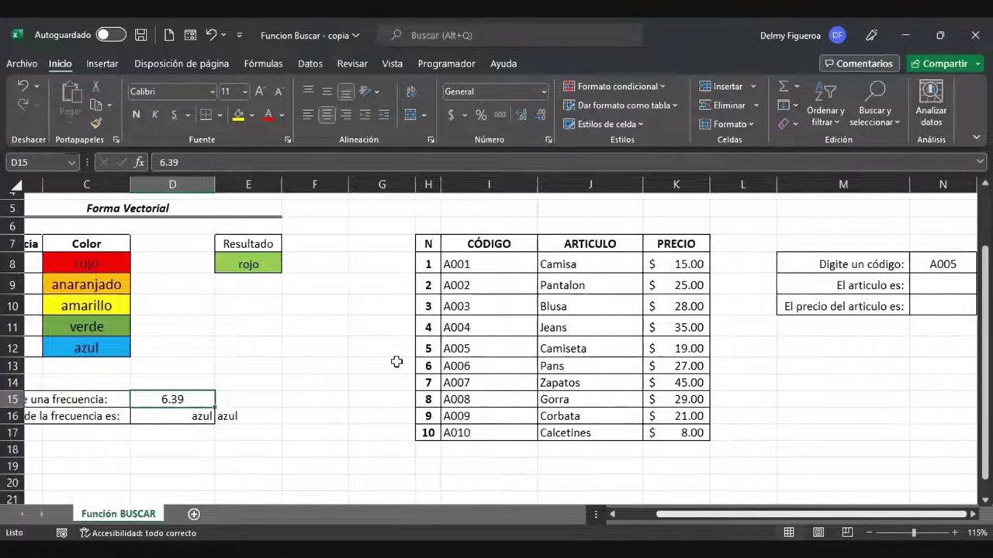
scroll(499, 347, right, 5)
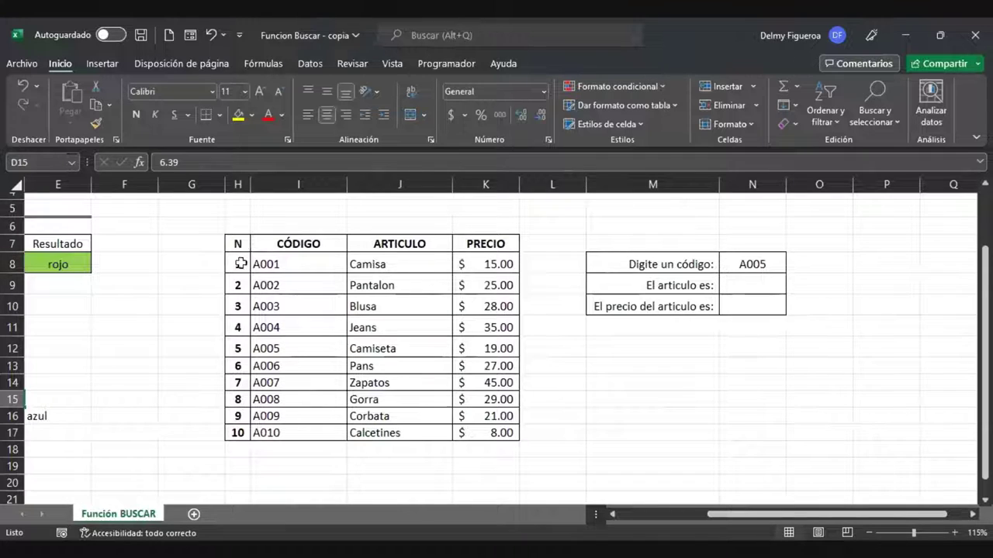
drag(238, 250, 238, 433)
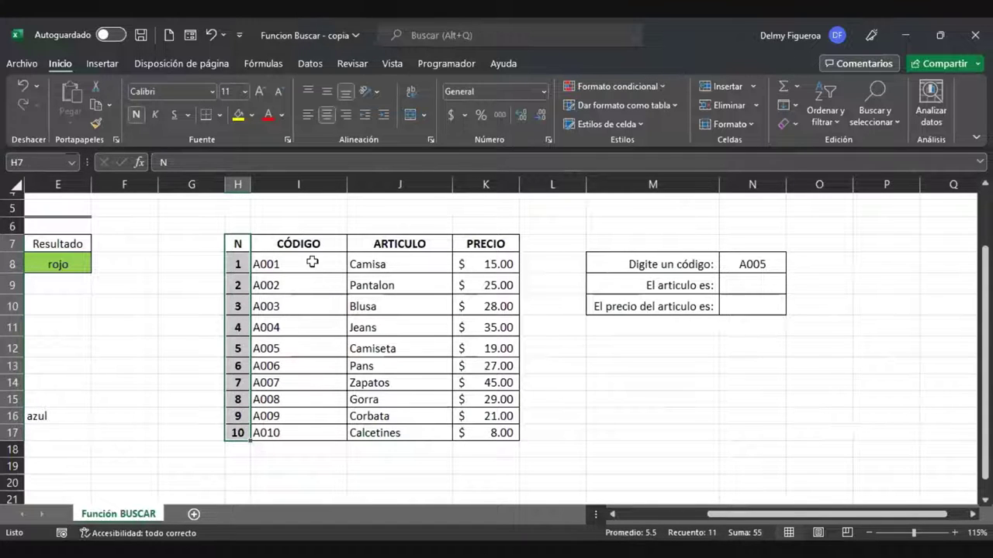
drag(312, 264, 307, 434)
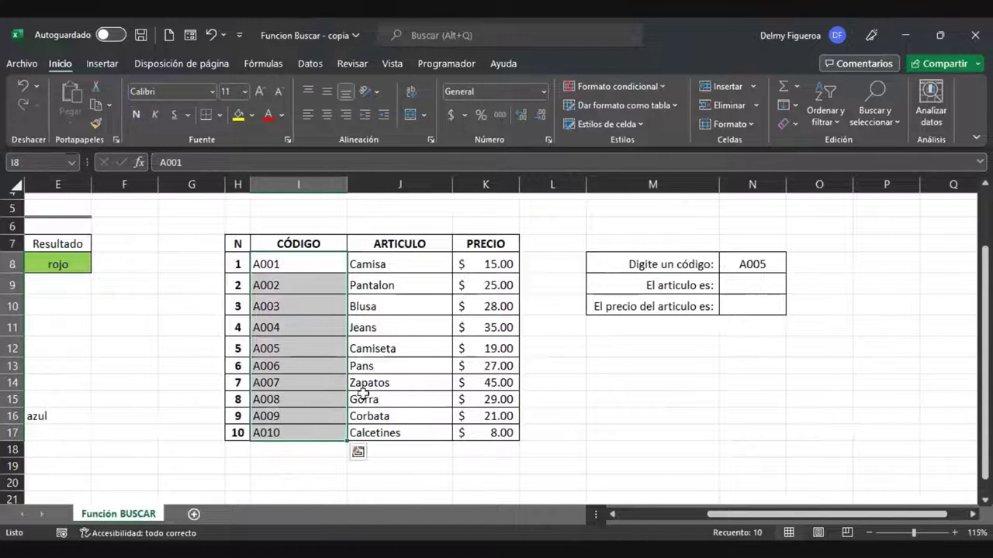
drag(421, 263, 419, 432)
drag(511, 266, 497, 417)
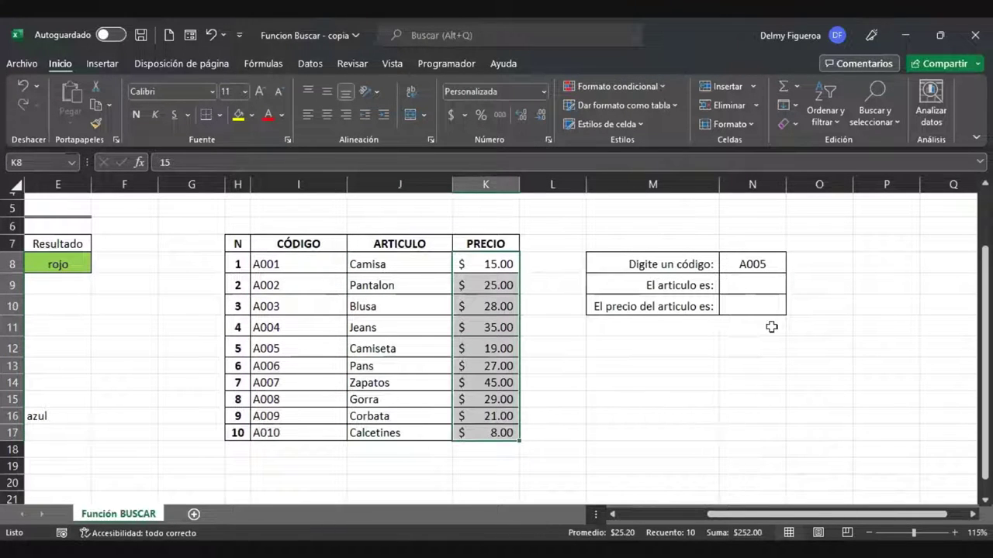
click(763, 262)
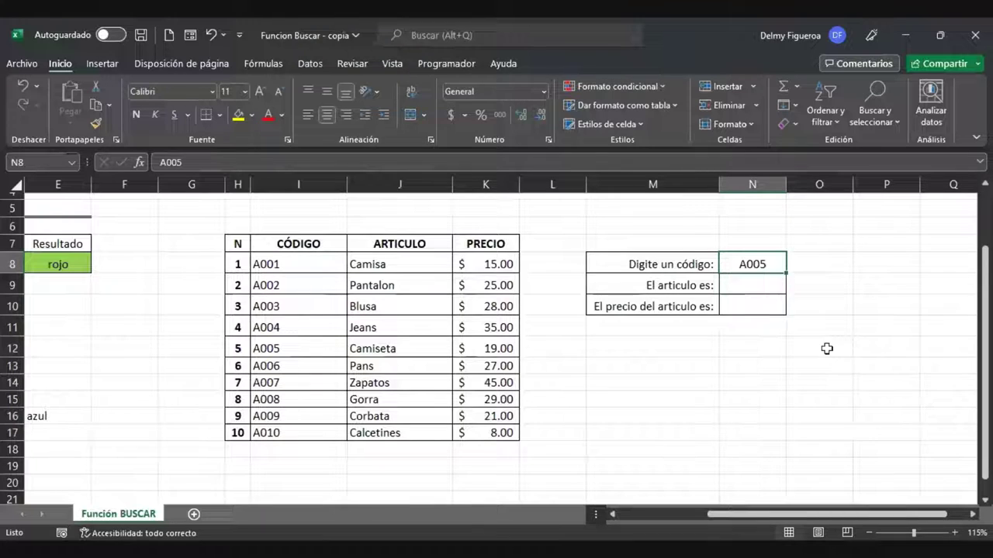
Step: Begin a BUSCAR formula in cell N9 with the code in N8 as the lookup value
click(756, 284)
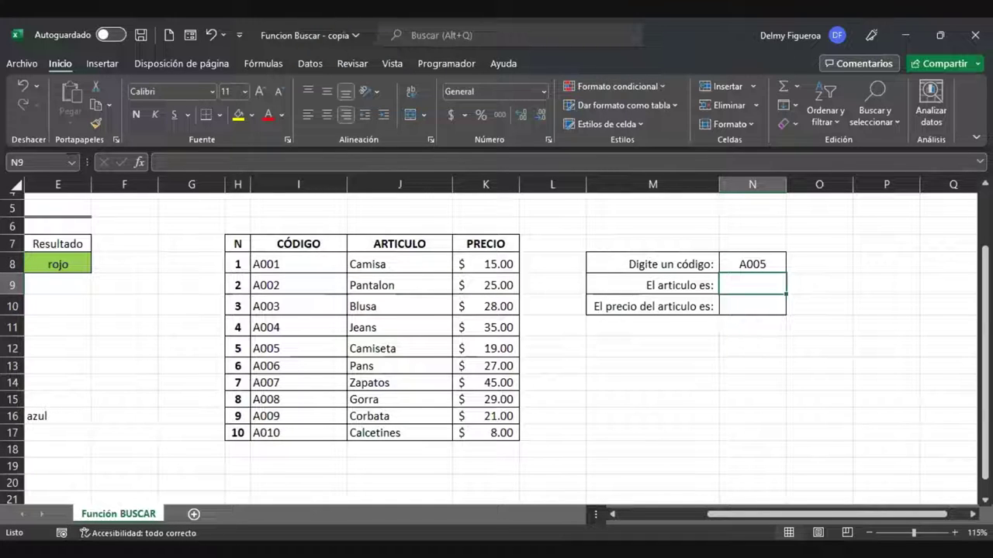
text(+)
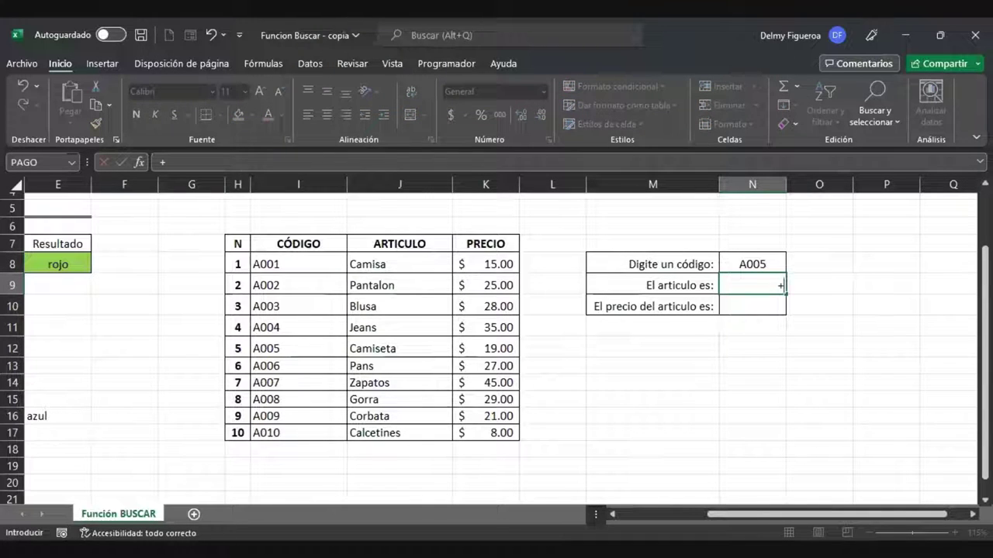
text(buscr)
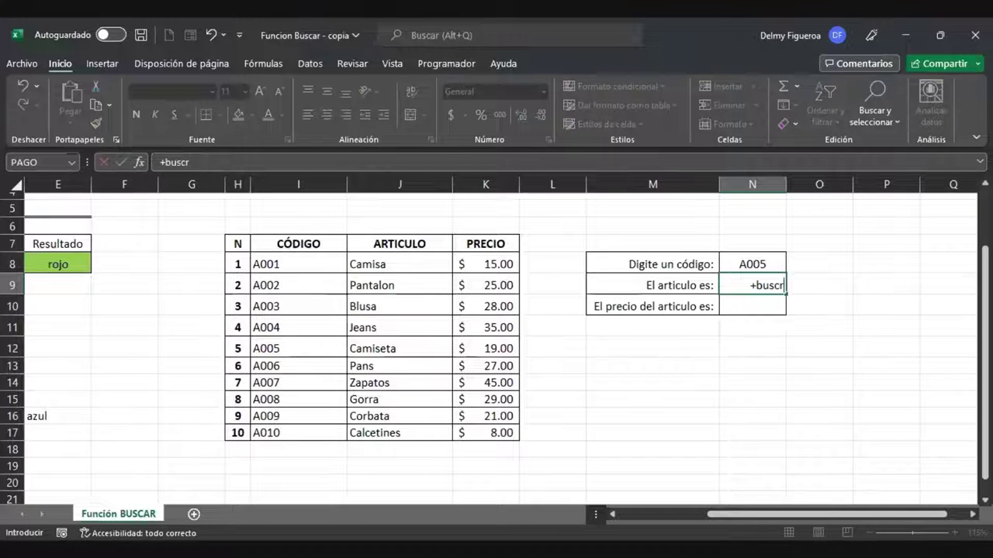
key(BackSpace)
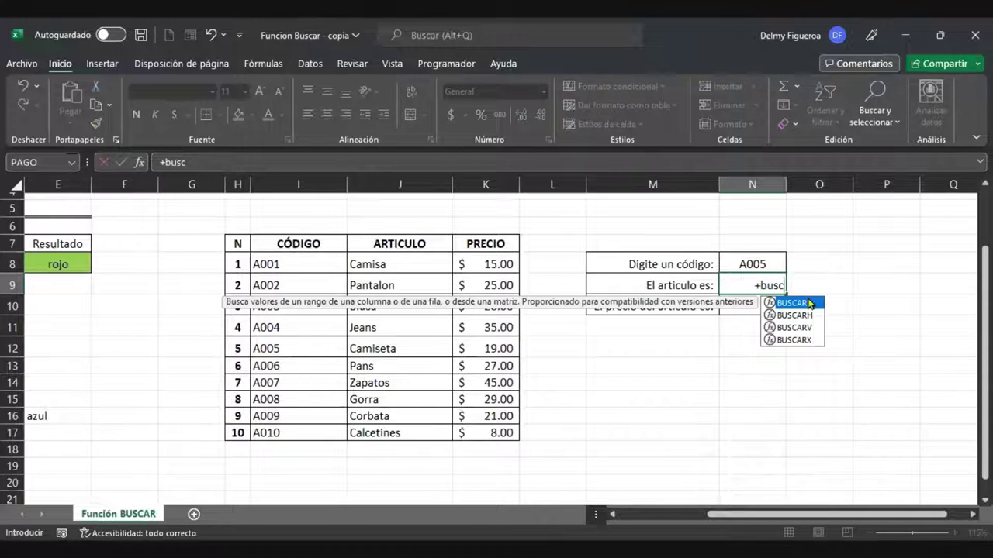
key(Tab)
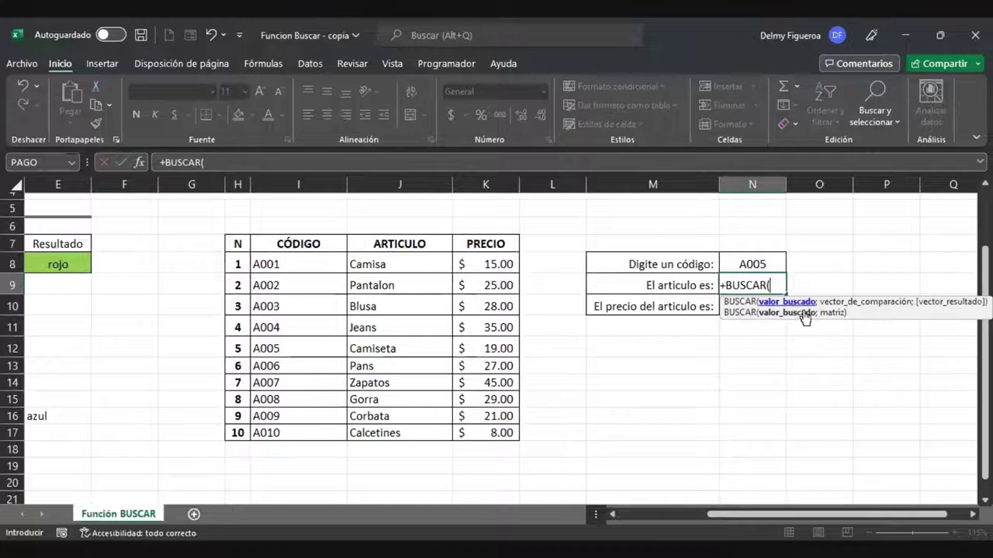
click(755, 264)
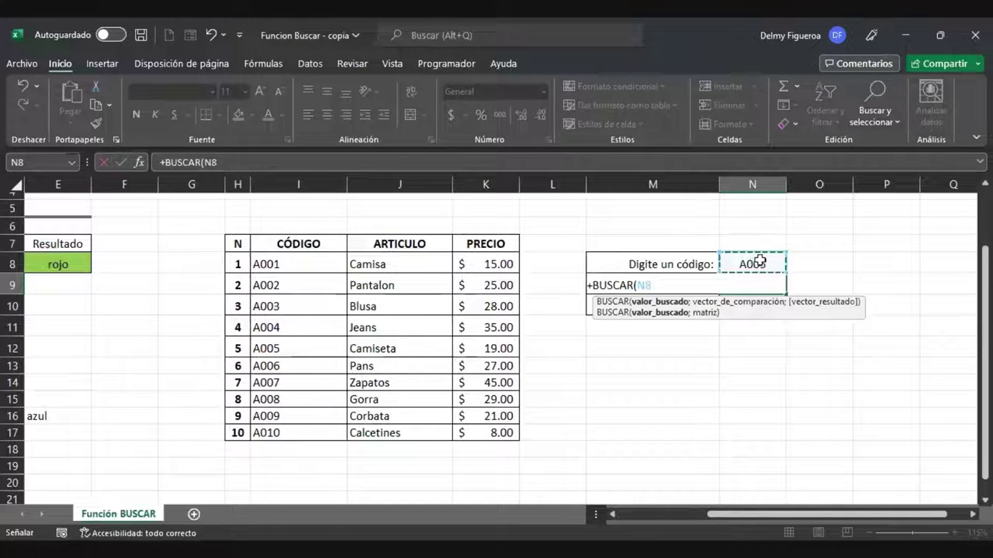
text(;)
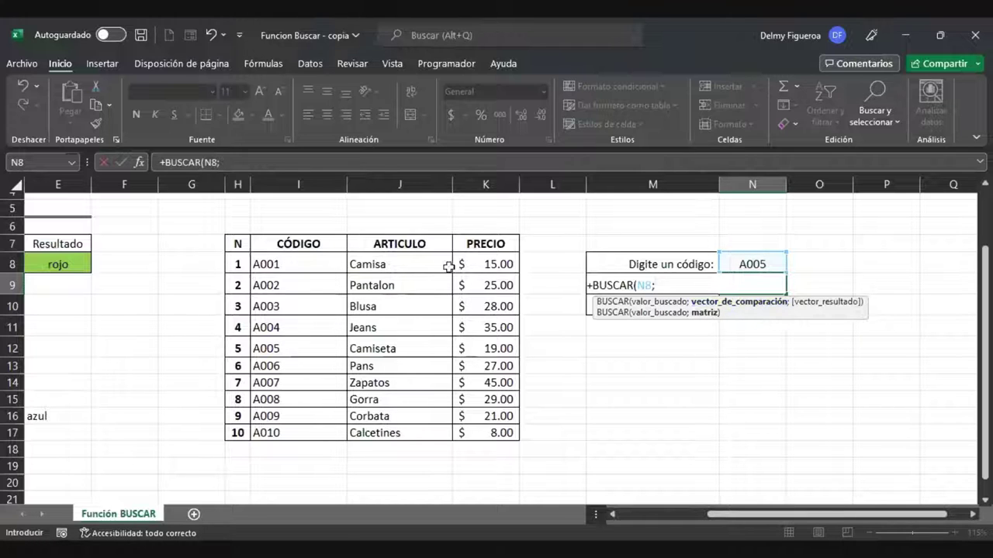
Step: Complete the N9 formula with the codes I8:I17 as comparison vector and the articles J8:J17 as result vector
click(297, 262)
drag(297, 262, 295, 290)
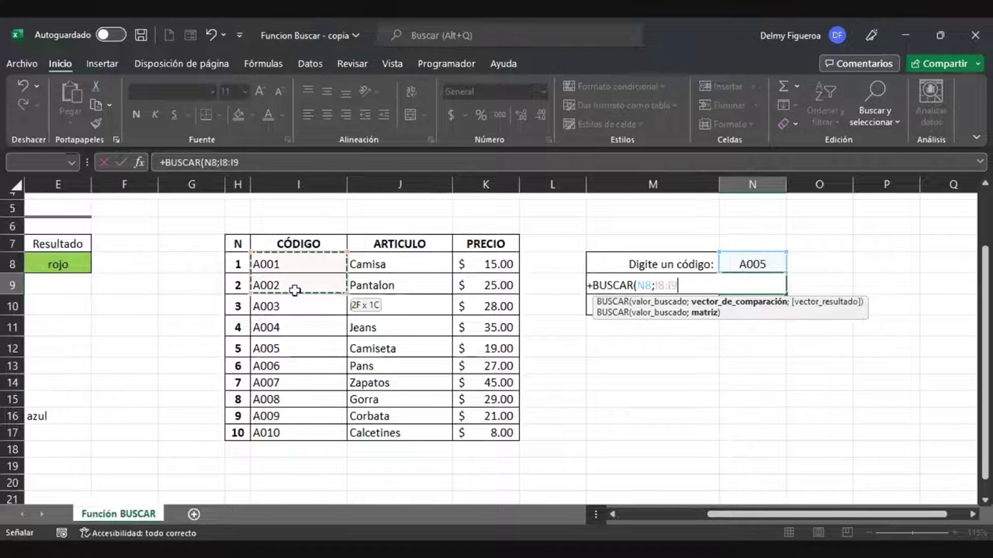
drag(297, 435, 390, 433)
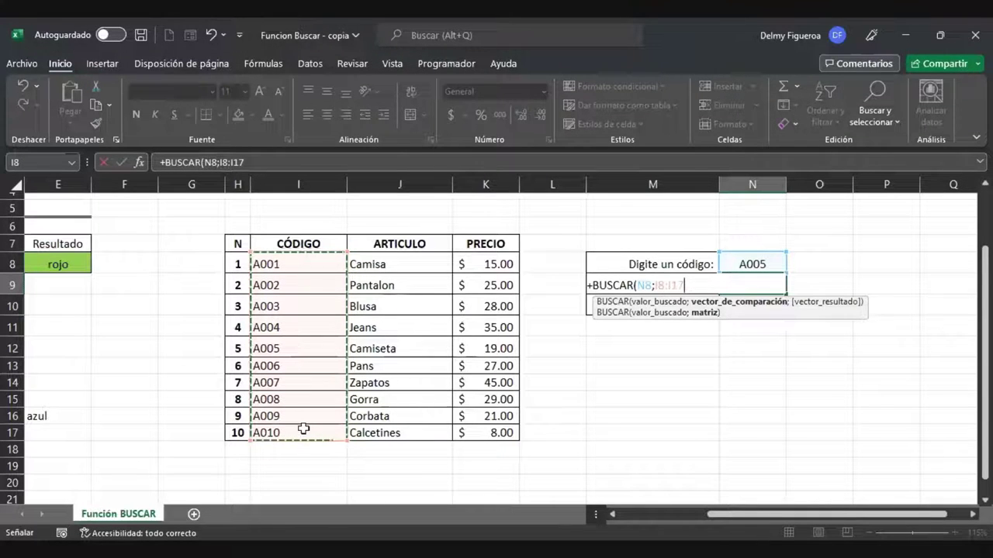
text(;)
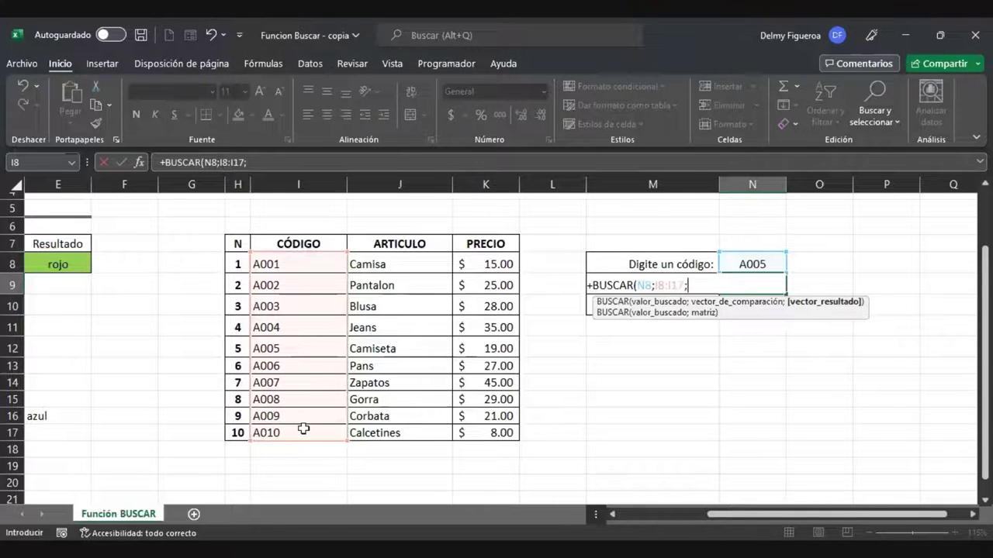
click(399, 260)
drag(396, 287, 388, 429)
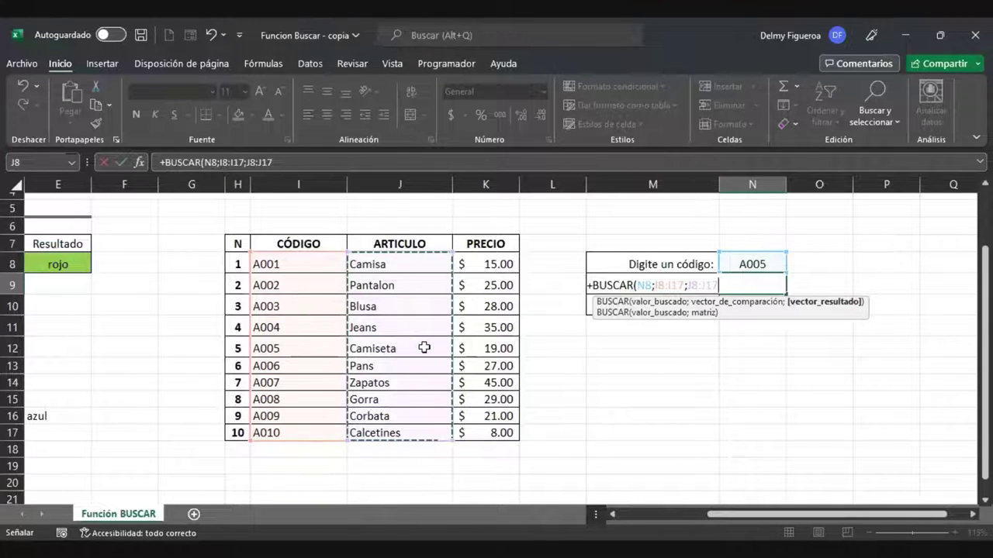
key(Return)
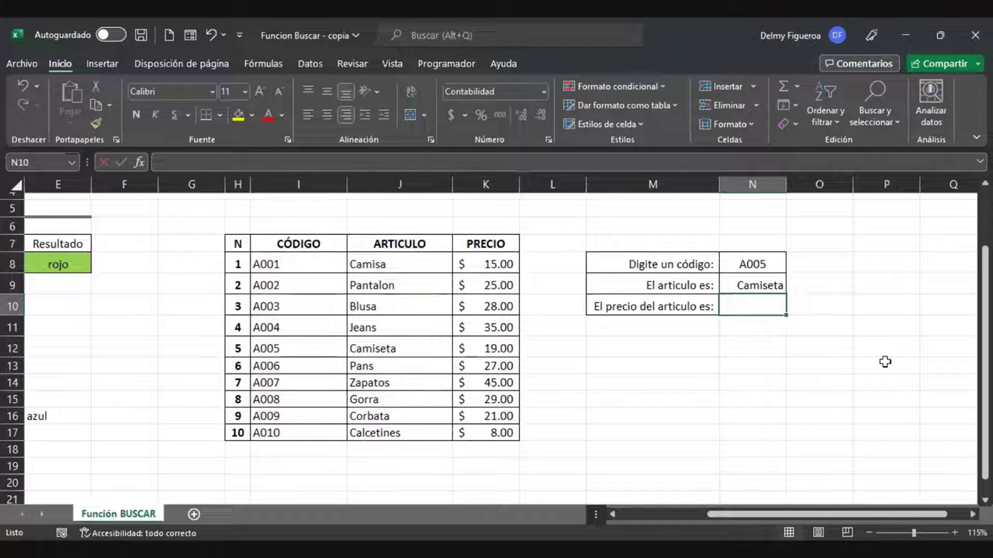
Step: Enter a matrix-form BUSCAR formula in cell O9 that looks up N8 in the code and article range I8:J17
click(828, 286)
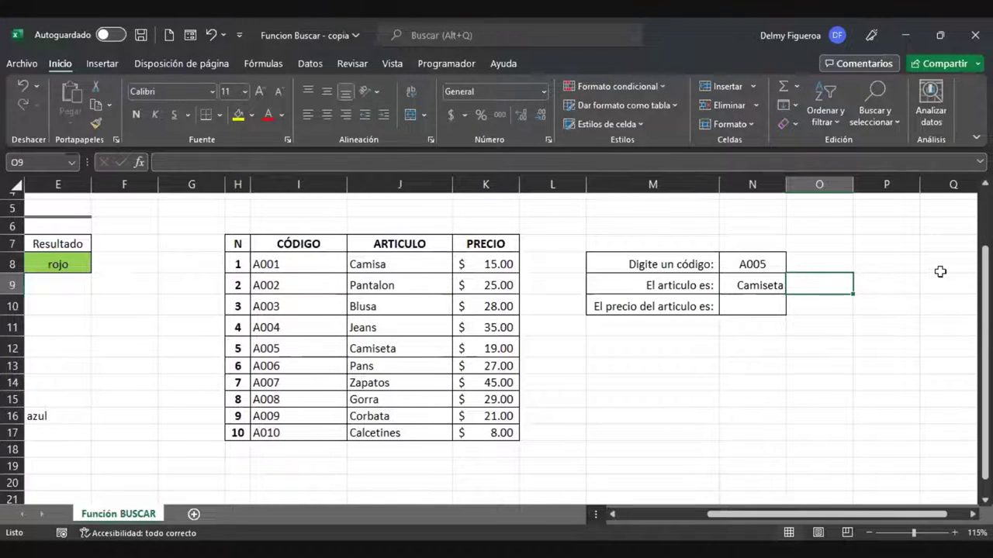
text(+)
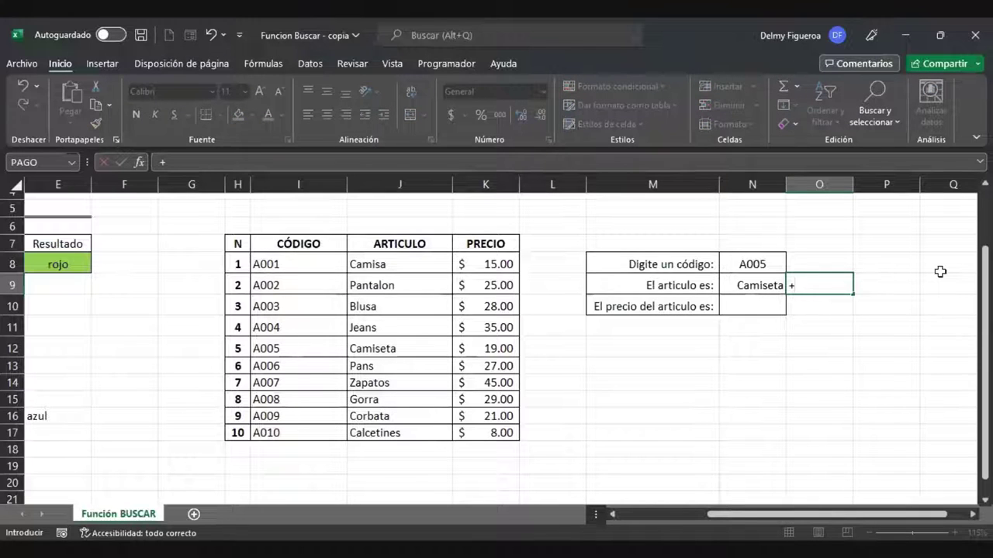
text(bus)
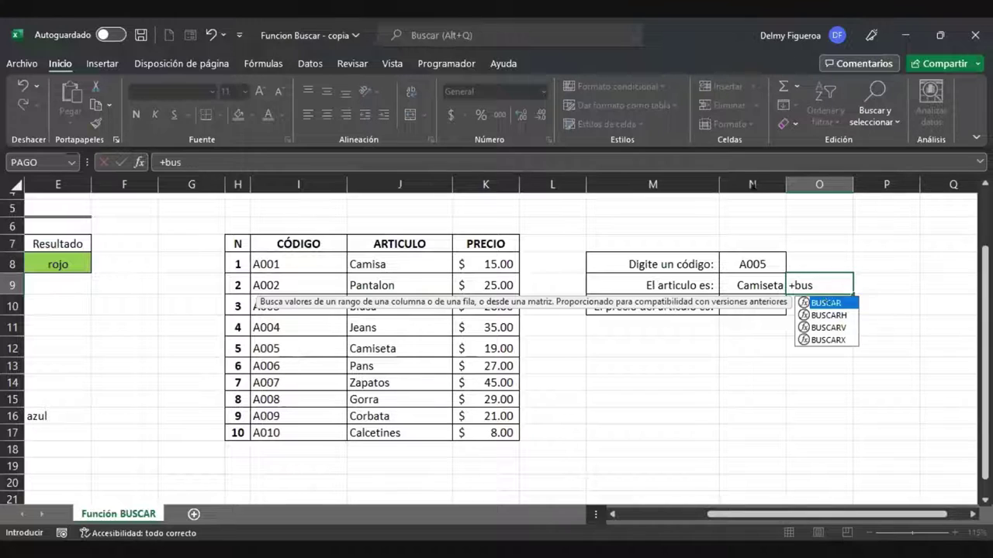
double_click(826, 303)
click(744, 264)
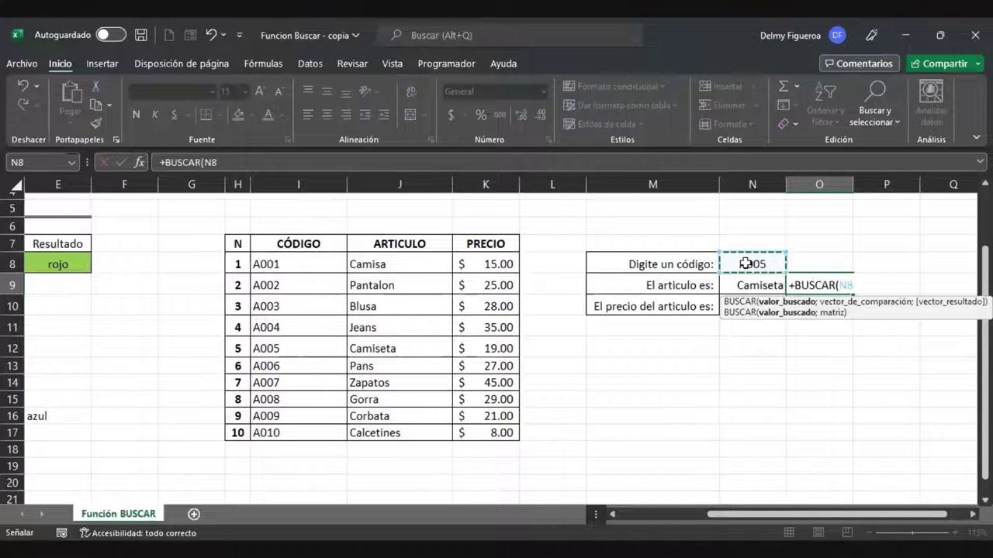
text(;)
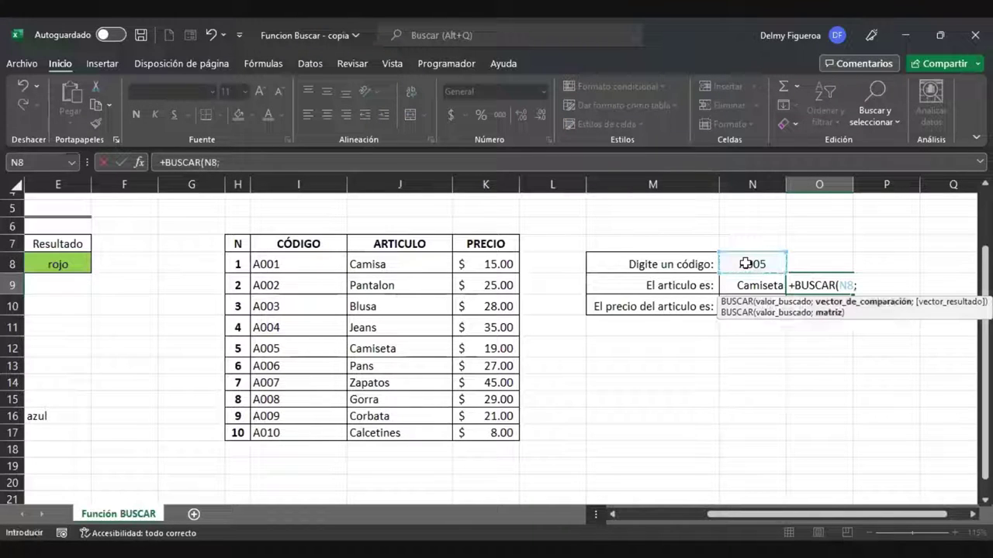
click(284, 259)
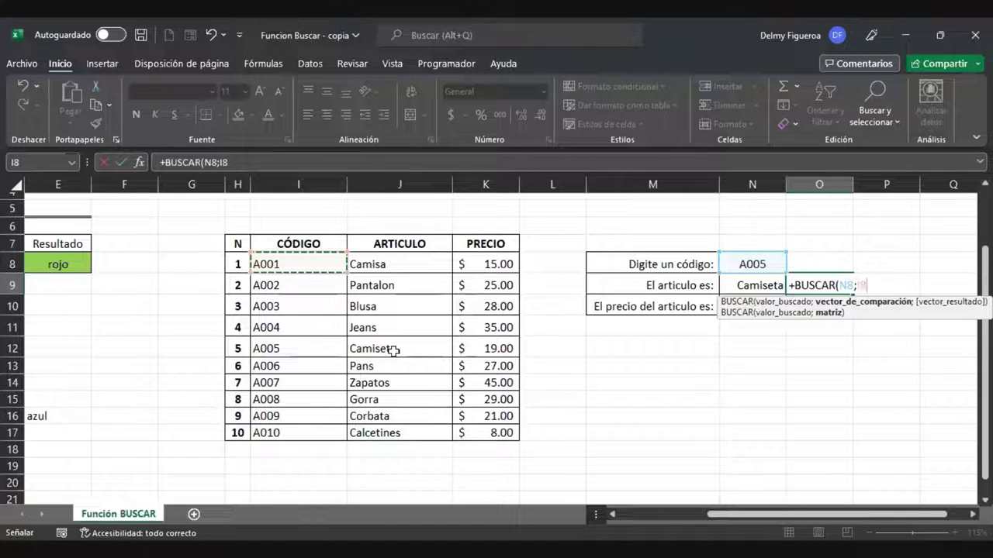
drag(285, 259, 400, 433)
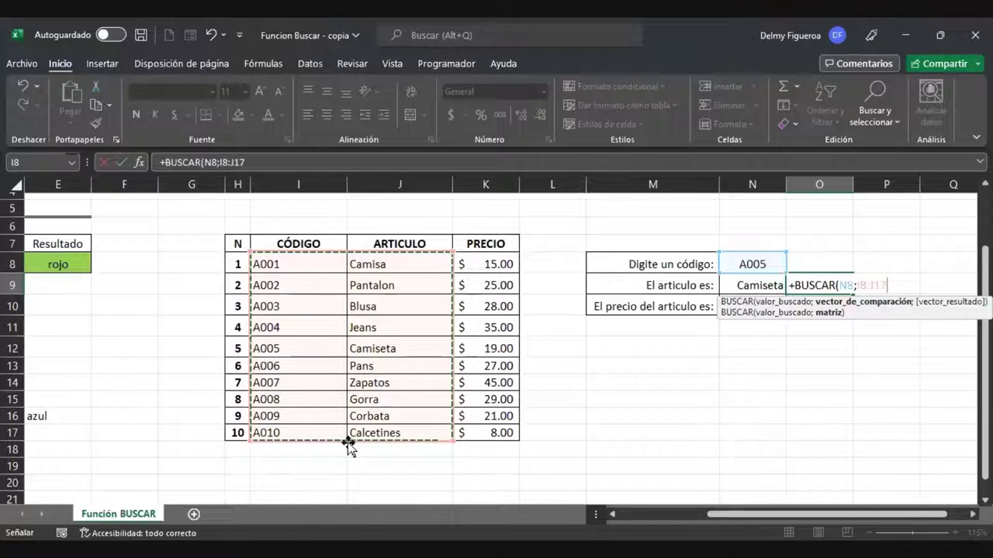
key(Return)
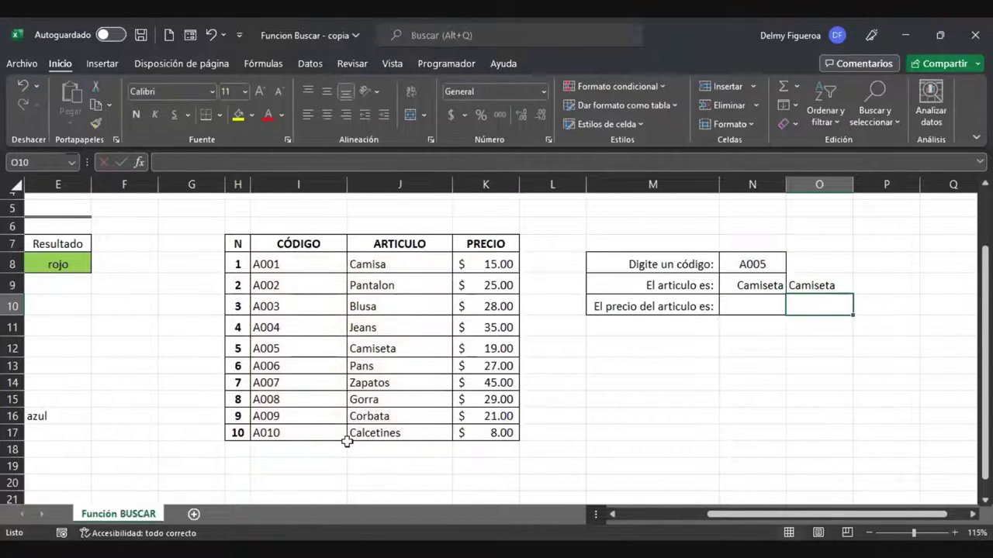
Step: Test the article lookups by entering code A008 and then A010 in cell N8
click(756, 264)
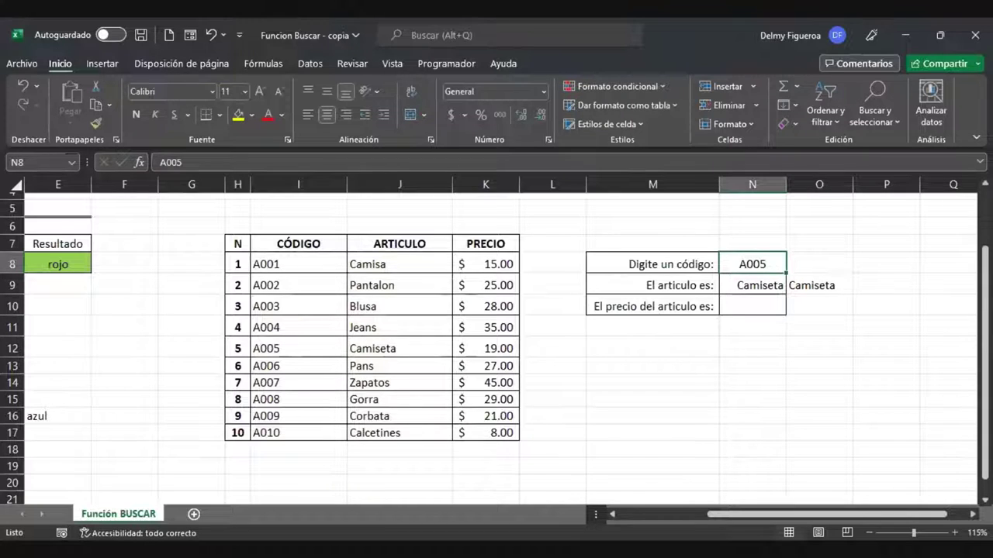
text(A008)
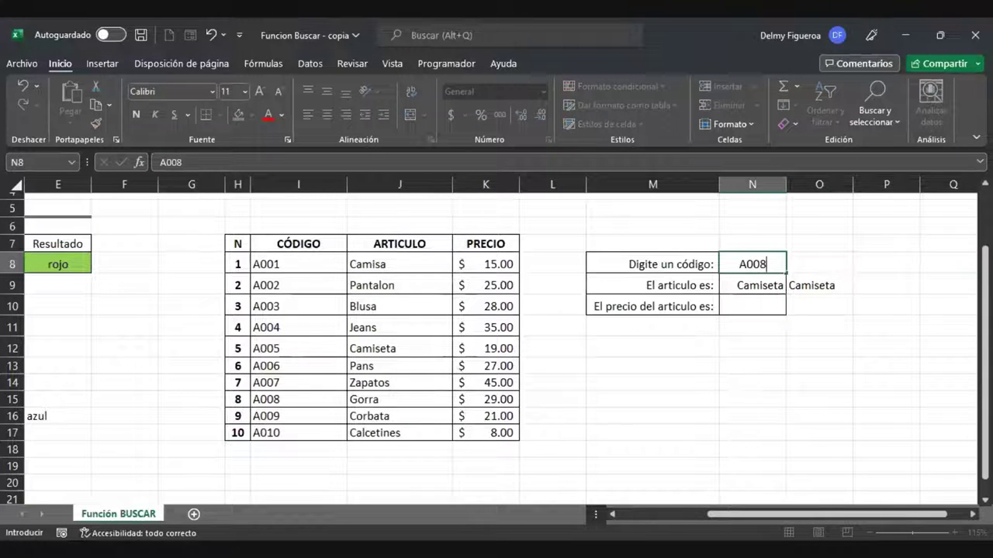
key(Return)
click(751, 264)
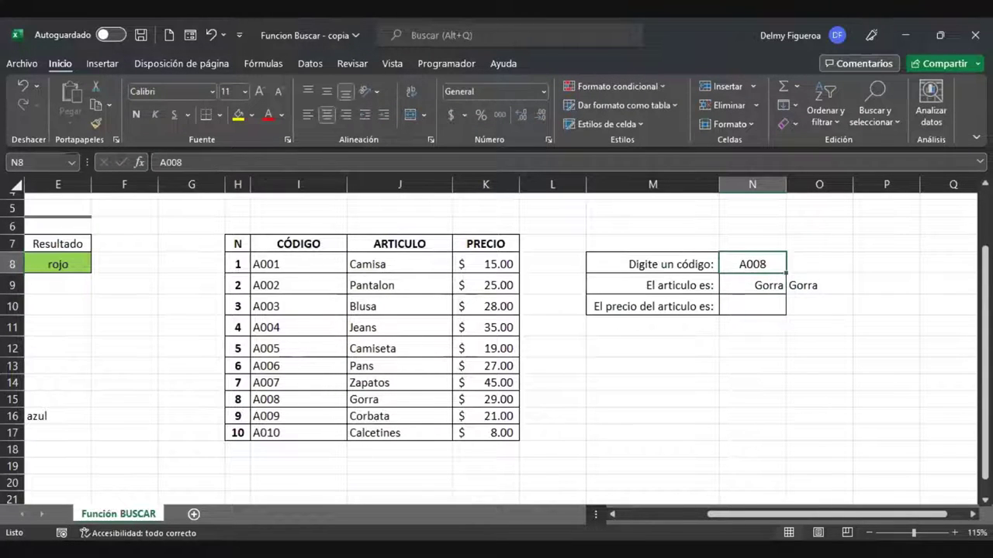
text(A010)
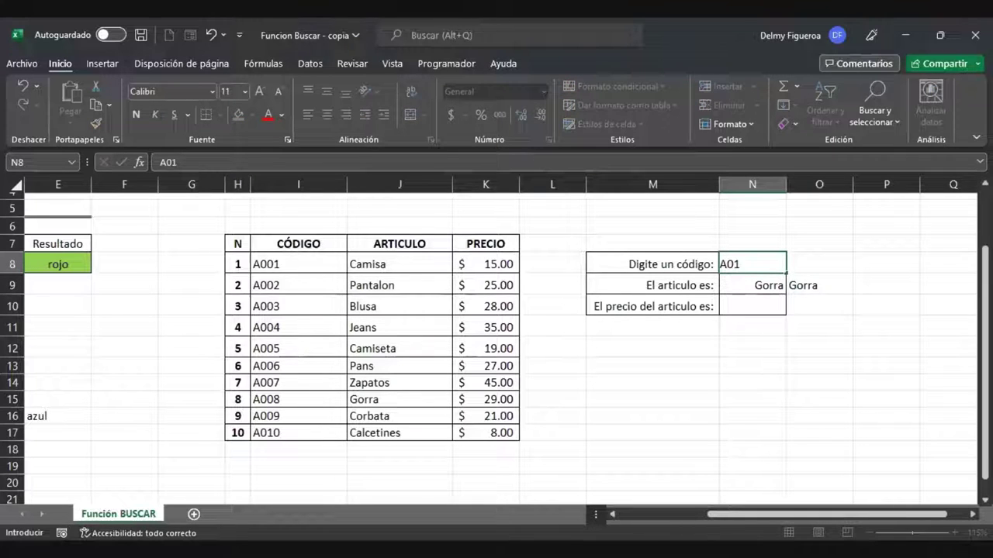
key(Return)
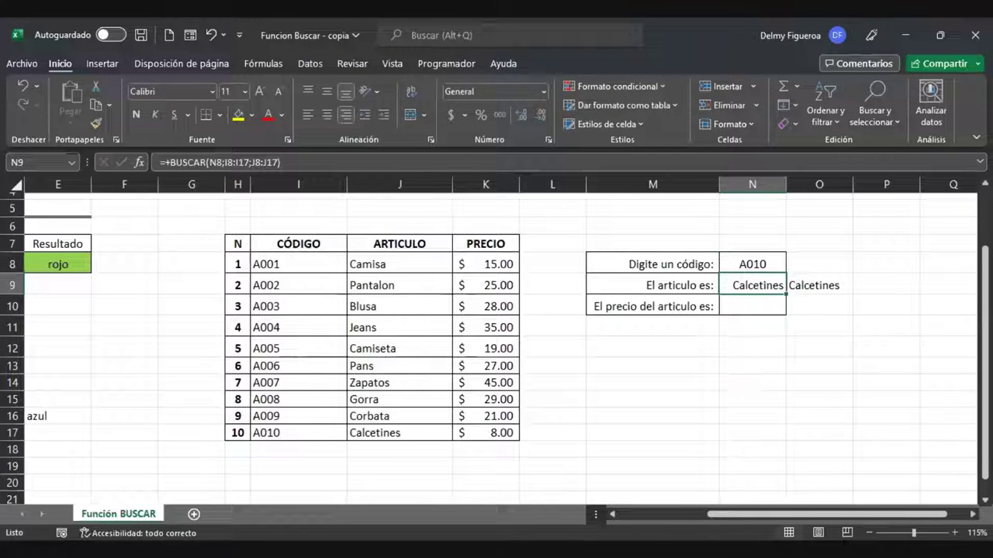
Step: Enter a vector-form BUSCAR formula in N10 that looks up N8 in codes I8:I17 and returns prices from K8:K17
click(752, 307)
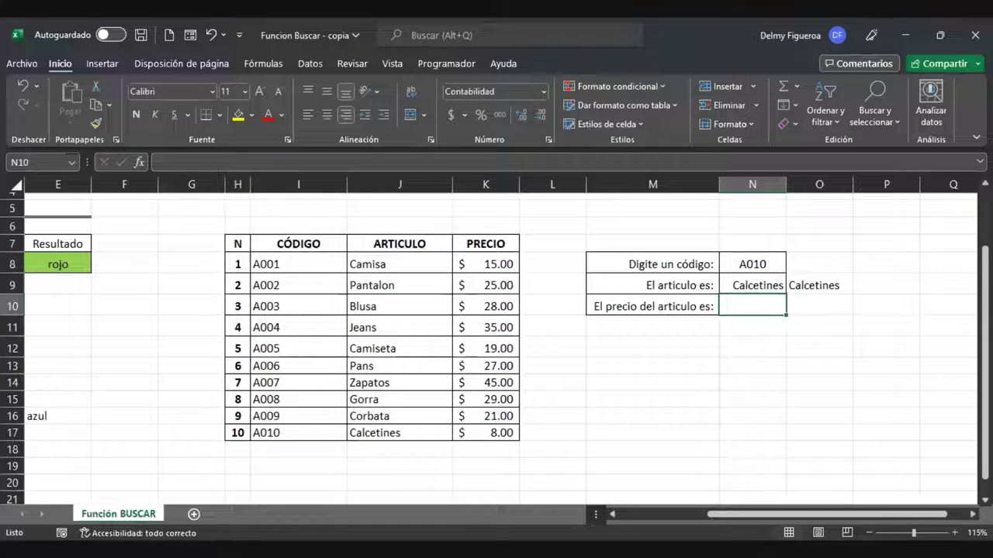
text(+)
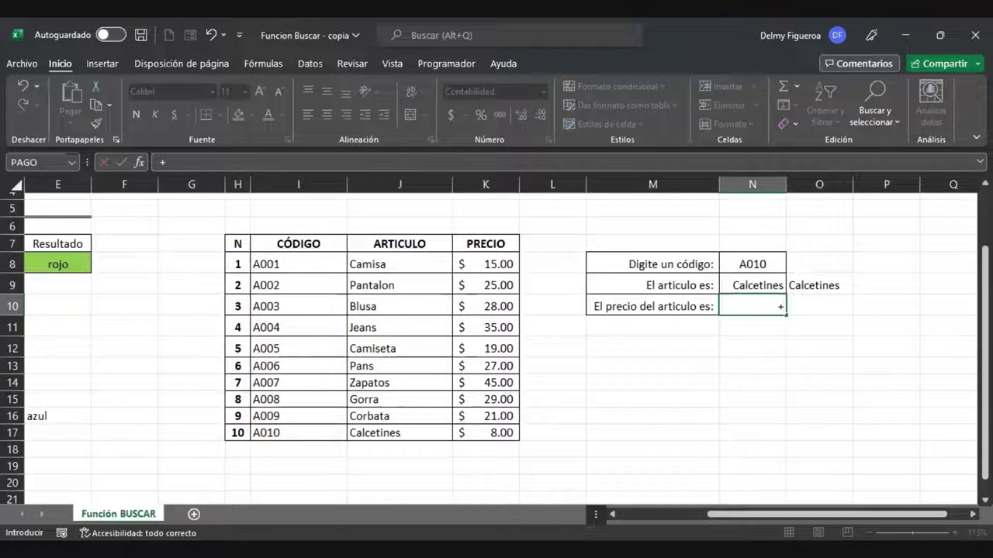
text(busc)
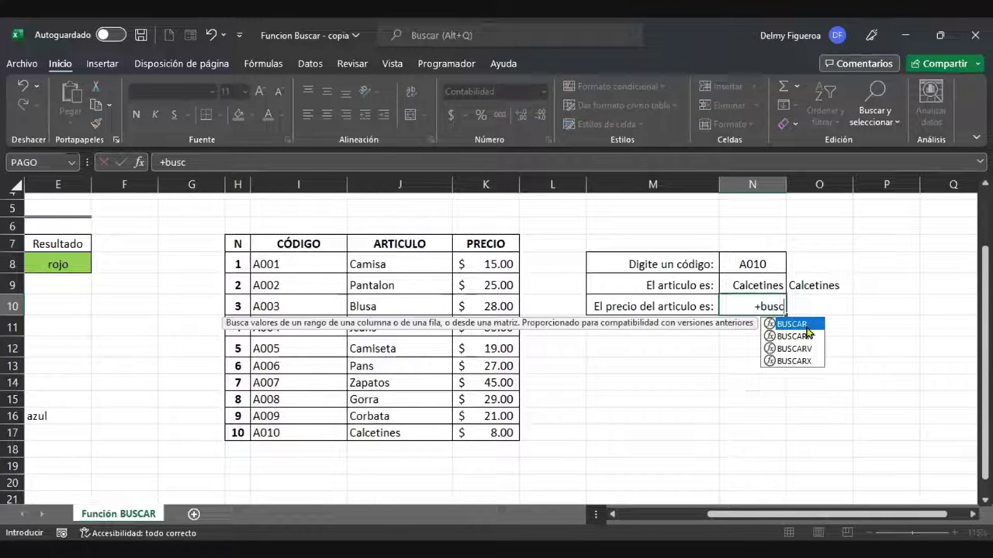
key(Tab)
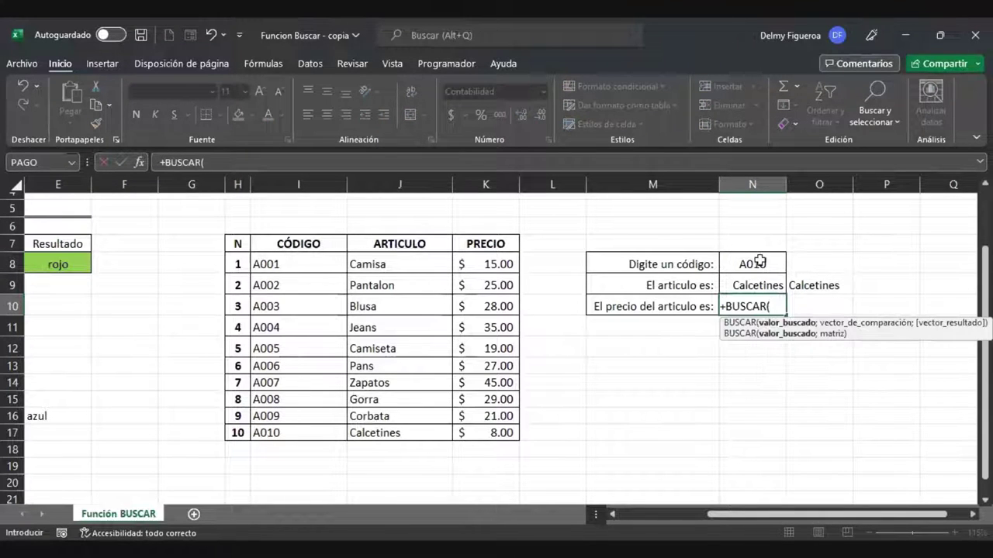
click(759, 261)
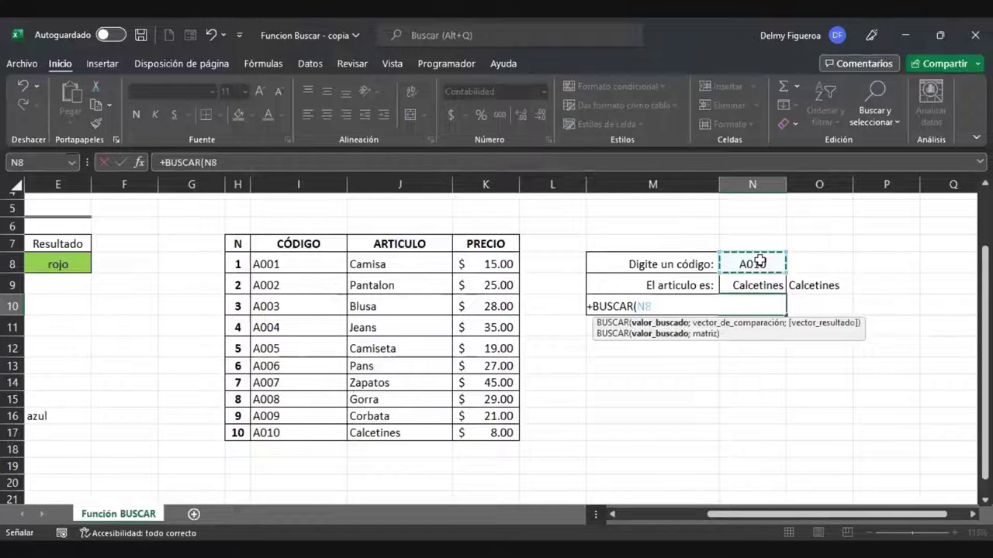
text(;)
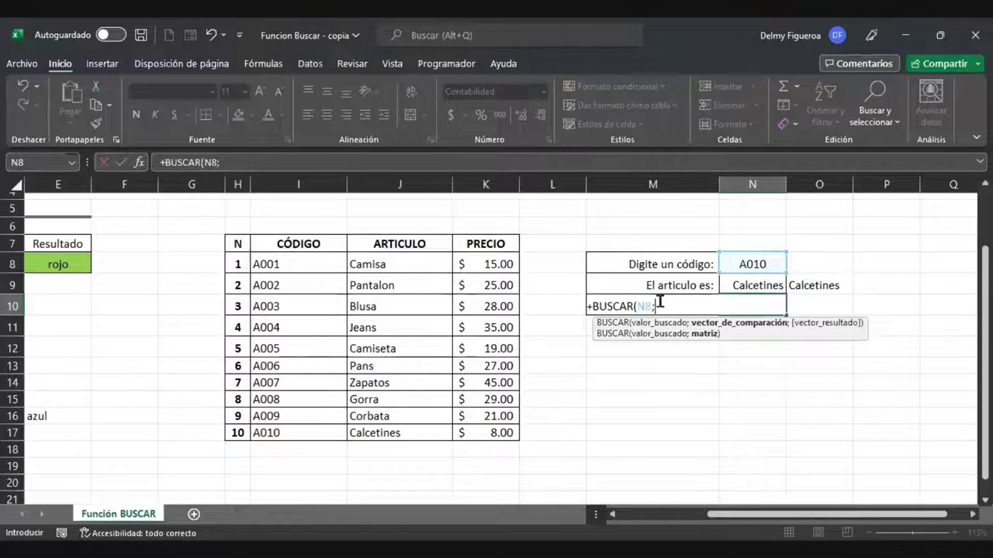
drag(299, 257, 299, 433)
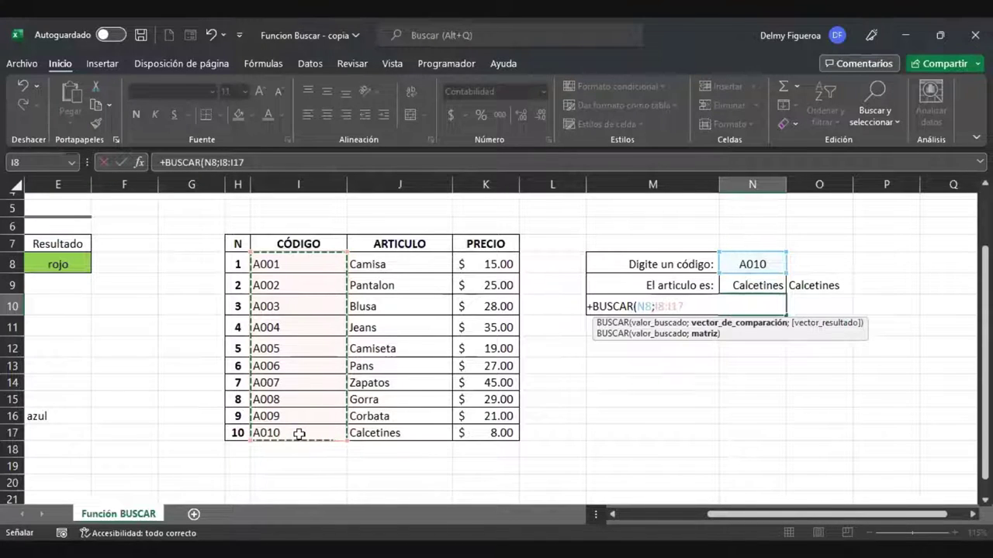
text(;)
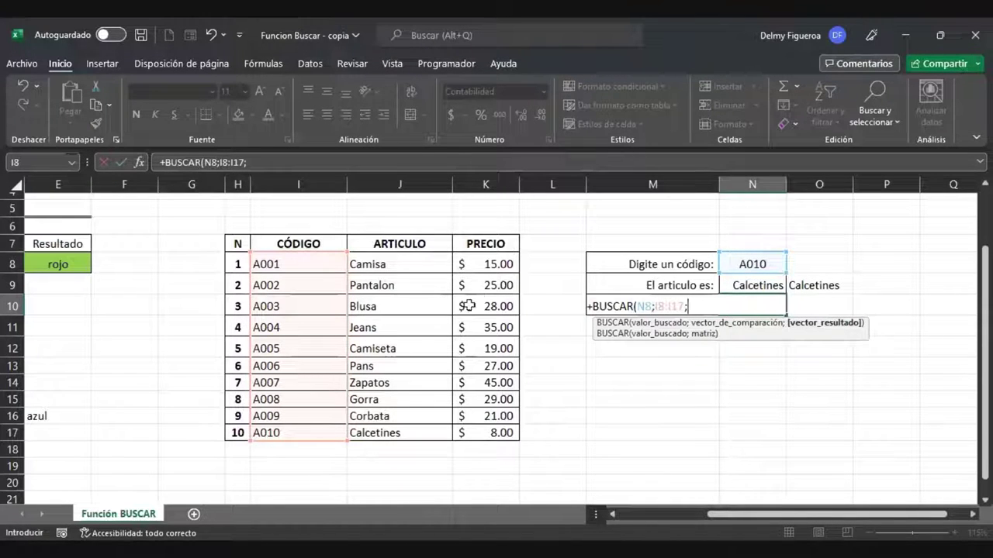
click(483, 262)
drag(484, 262, 474, 398)
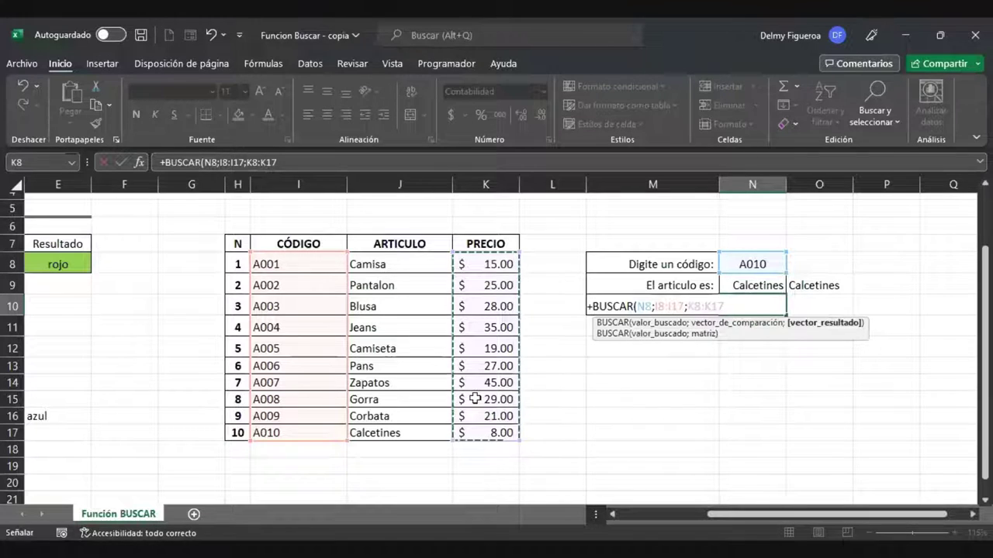
key(Return)
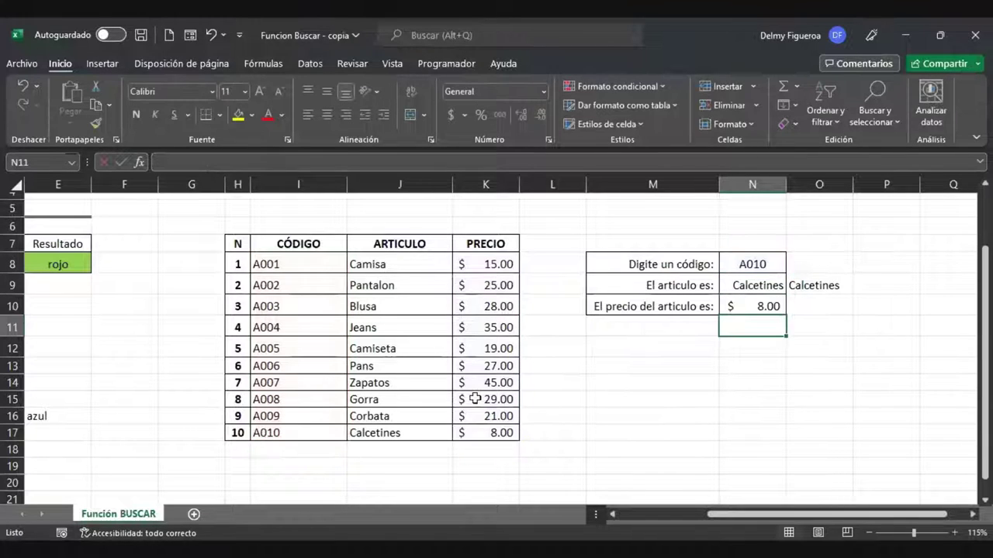
Step: Enter a matrix-form BUSCAR formula in cell O10 that looks up N8 in the code, article and price range I8:K17
key(Up)
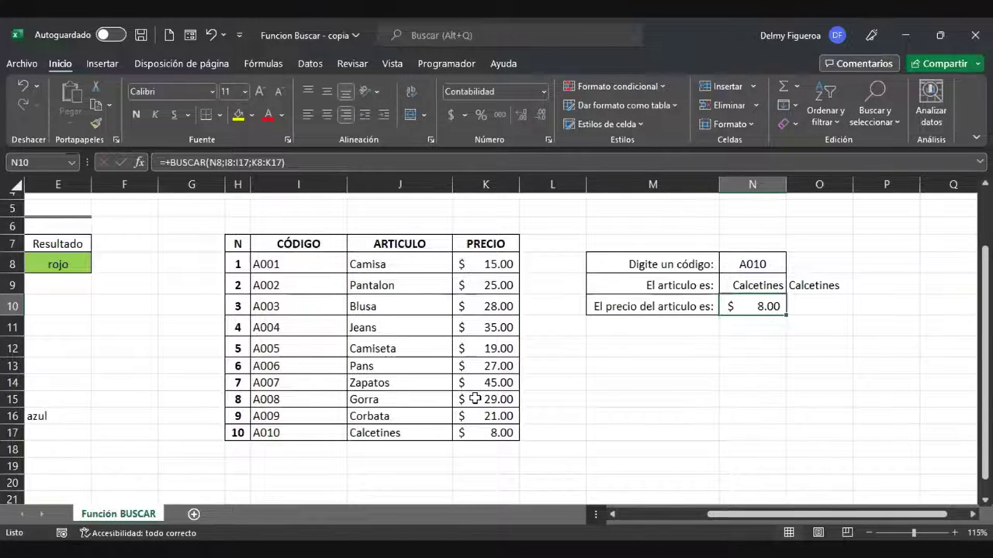
key(Right)
text(+)
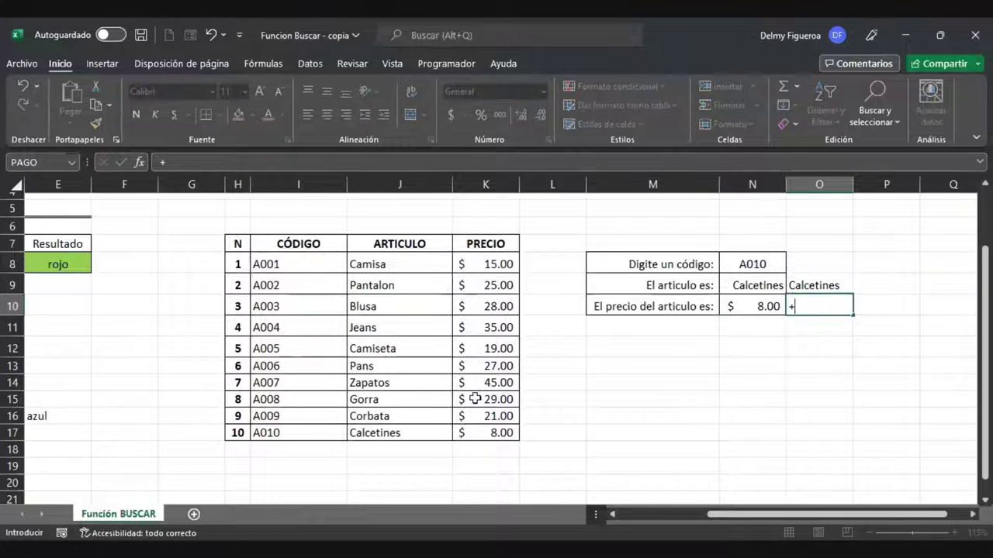
text(buscar)
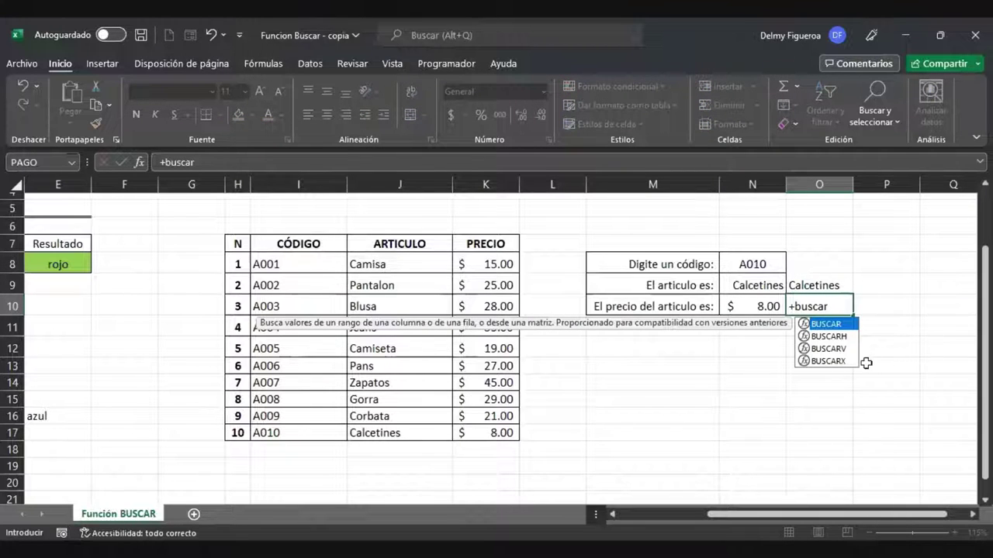
double_click(843, 326)
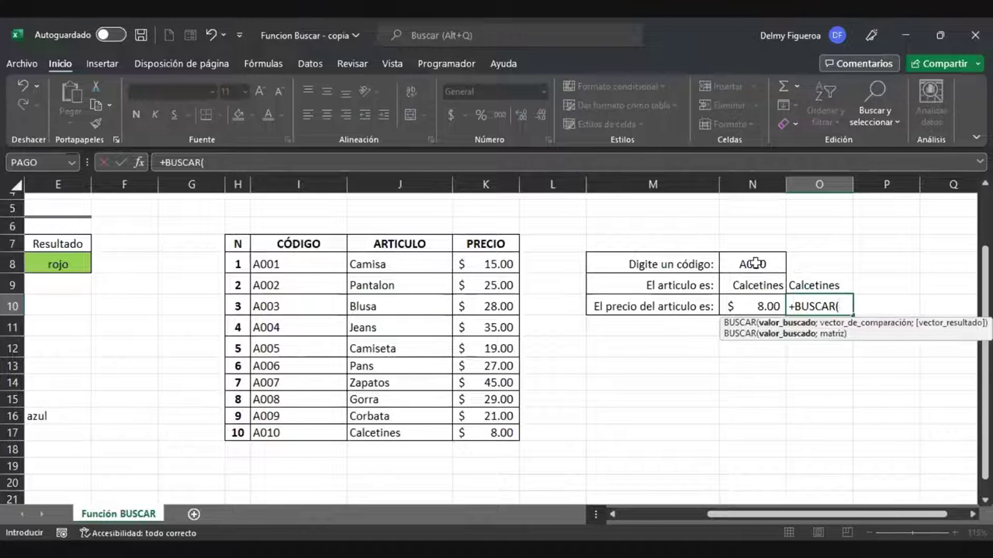
click(753, 262)
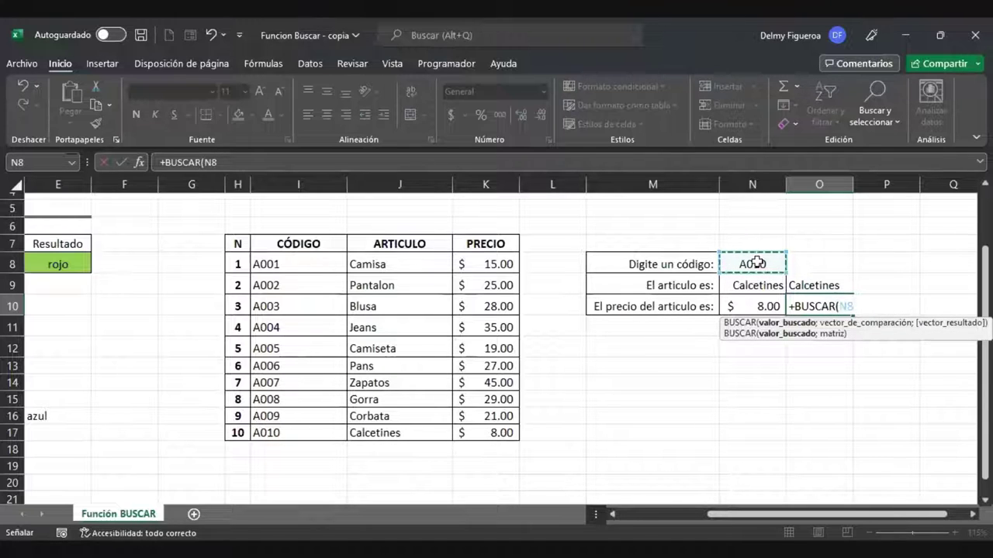
text(;)
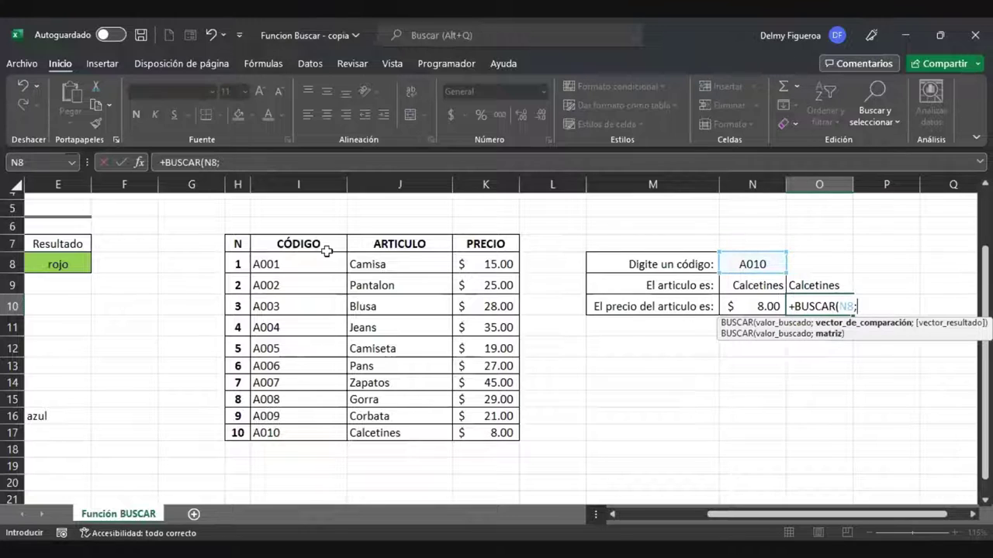
drag(288, 263, 497, 432)
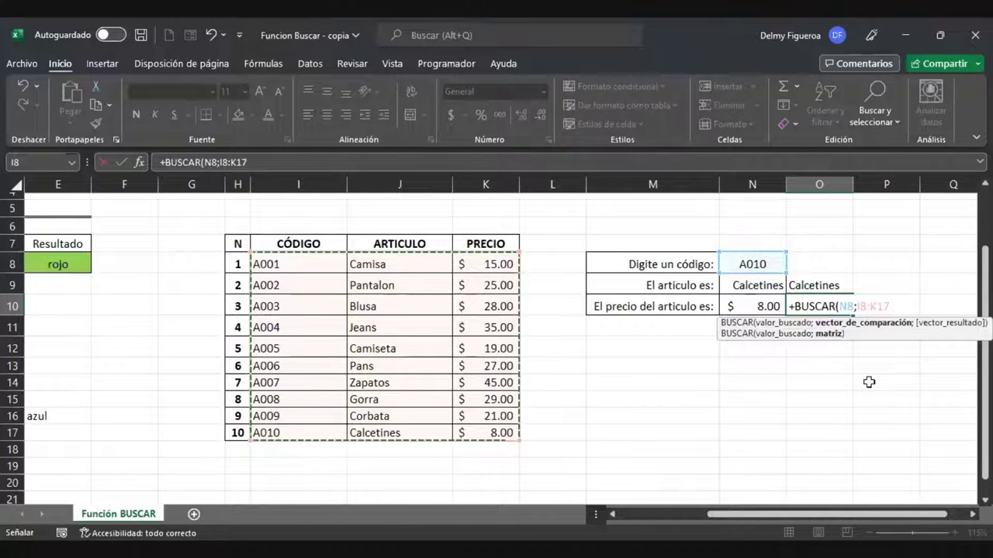
key(Return)
key(Up)
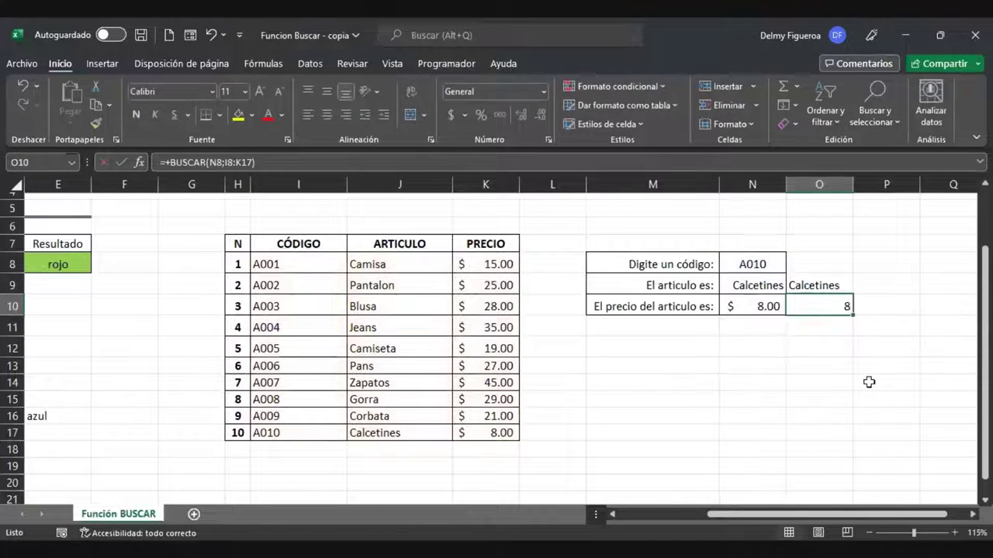
Step: Test the article and price lookups by entering code A001 in cell N8
click(766, 262)
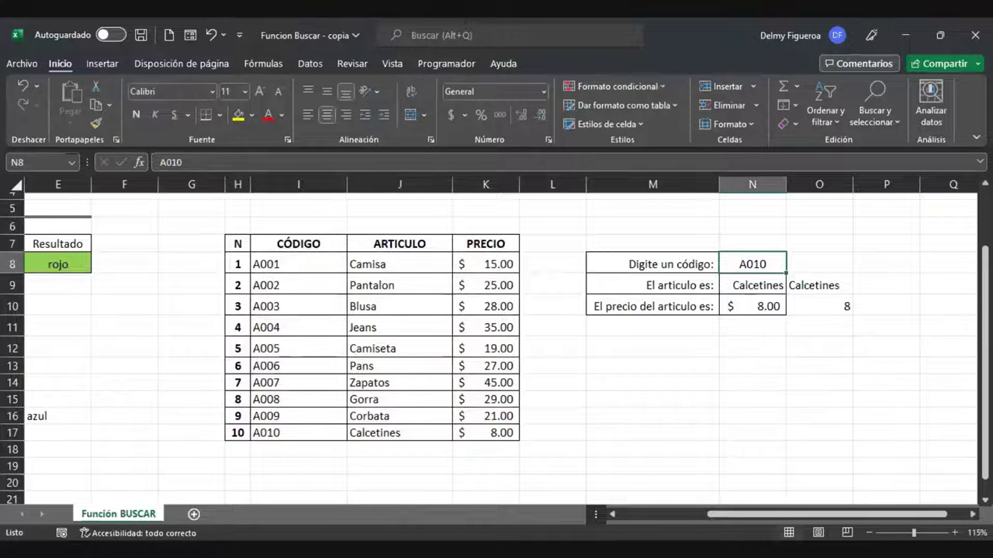
text(A001)
key(Return)
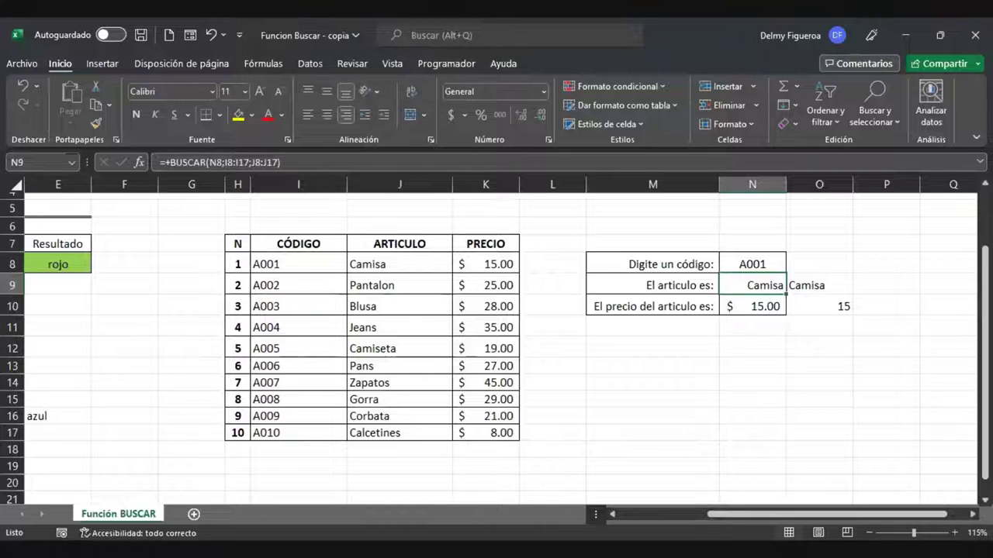
Step: Test the lookups with codes beyond the end of the table by entering A012 and then A011 in cell N8
click(752, 264)
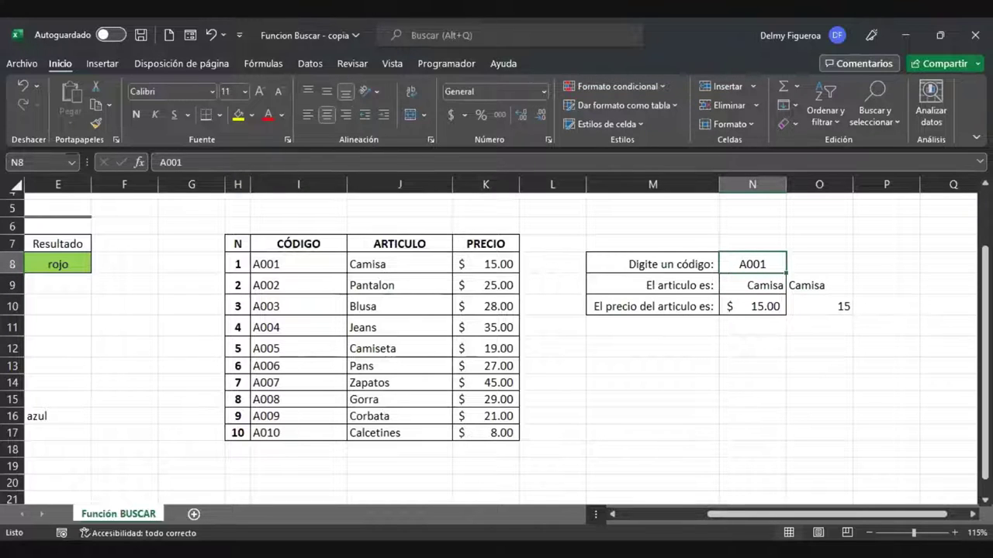
text(A)
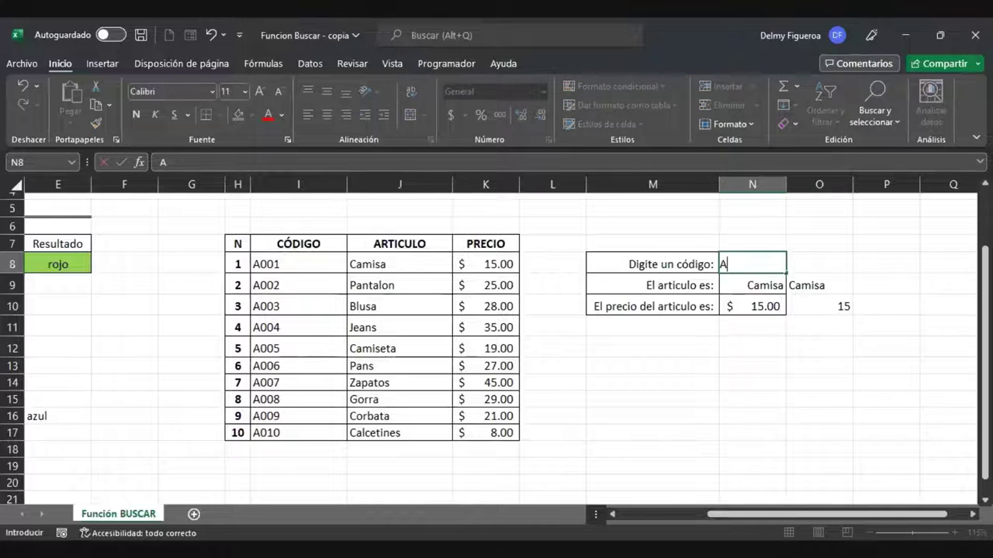
text(012)
key(Return)
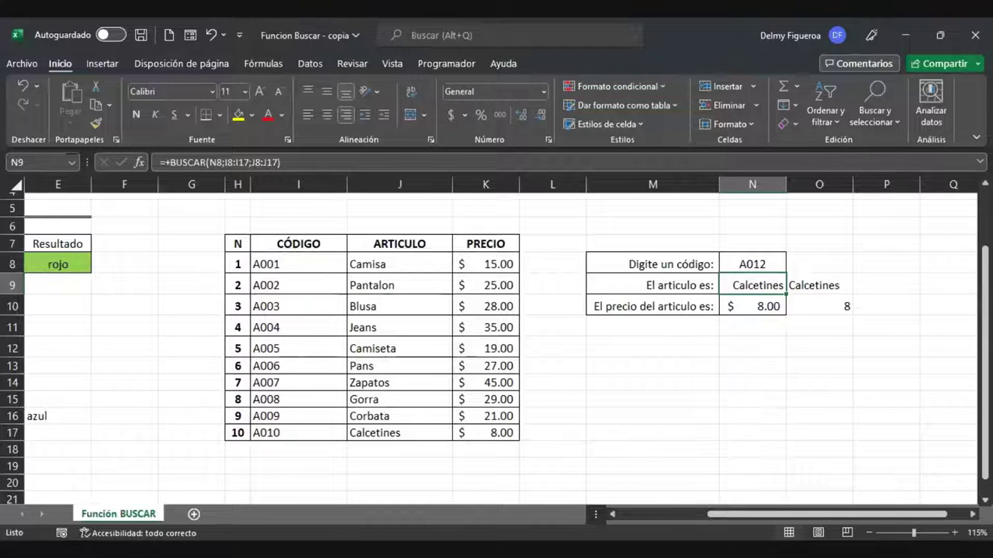
click(751, 264)
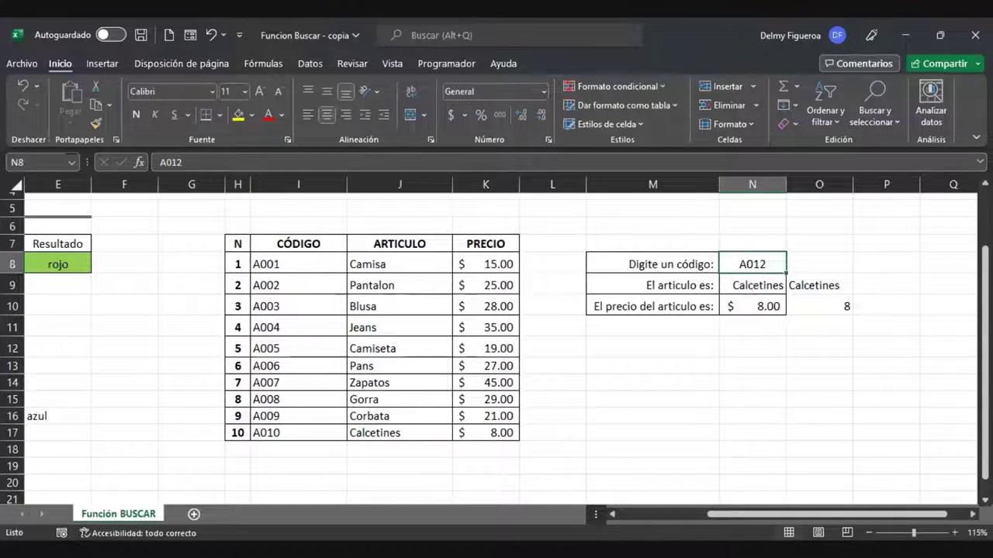
text(A011)
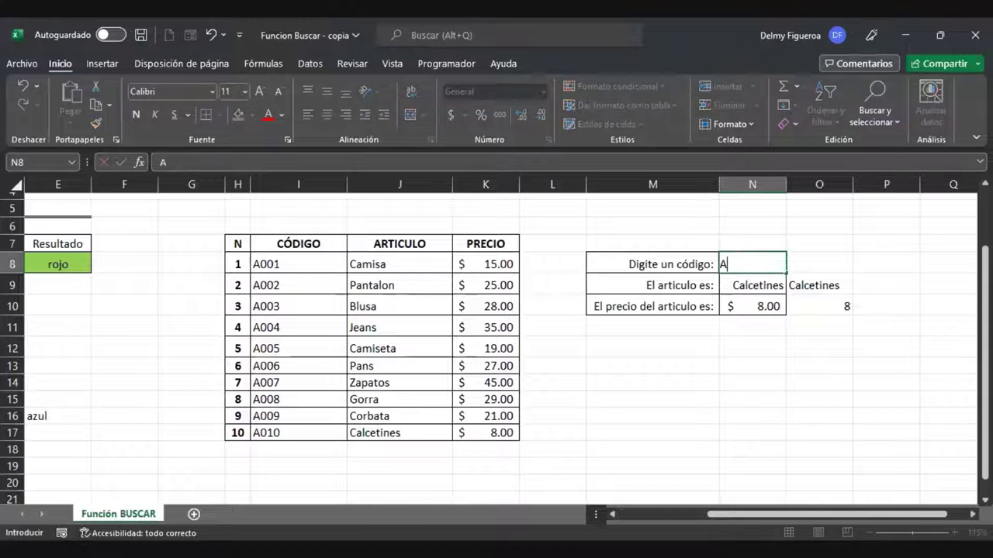
key(Return)
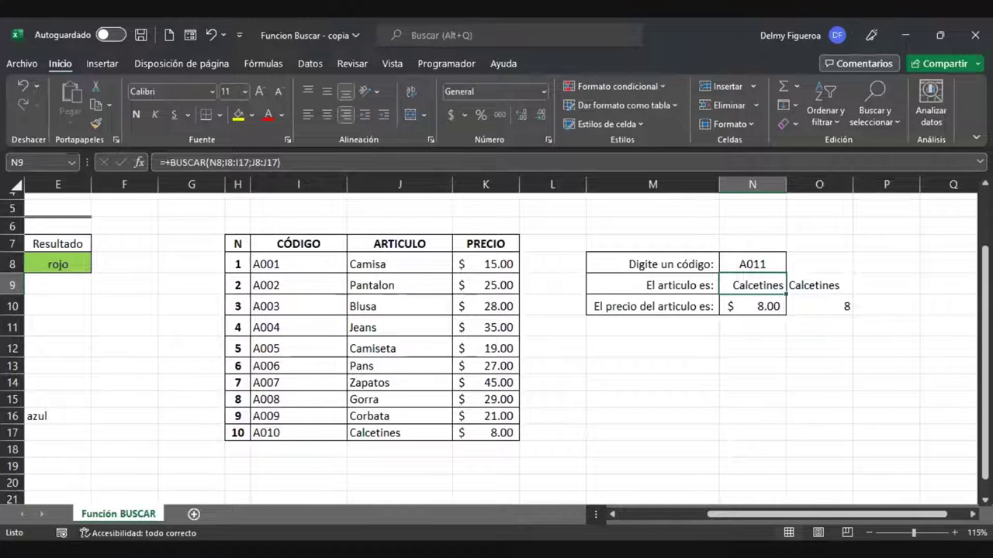
Step: Enter code A000, lower than every code in the table, in cell N8 and reselect that cell
click(752, 264)
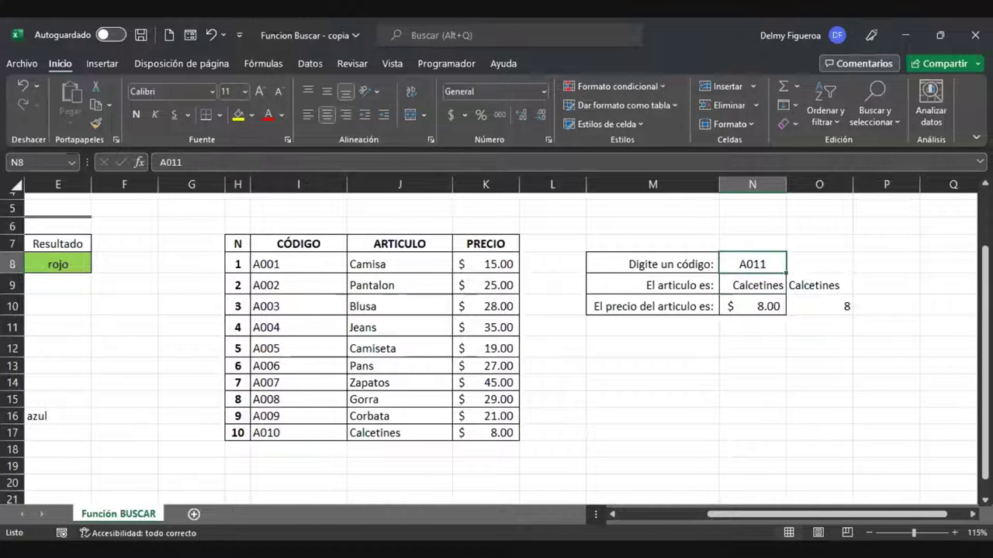
text(A)
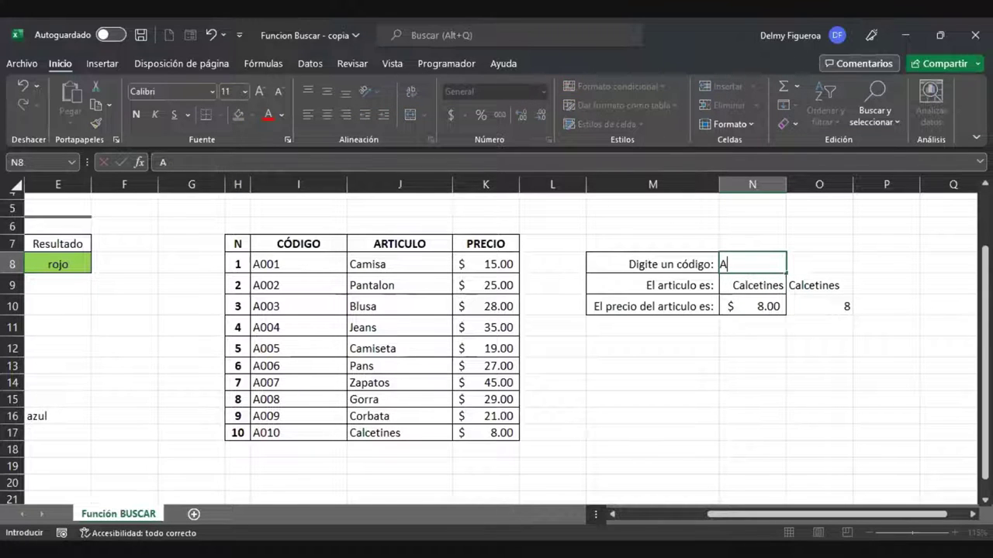
text(000)
key(Return)
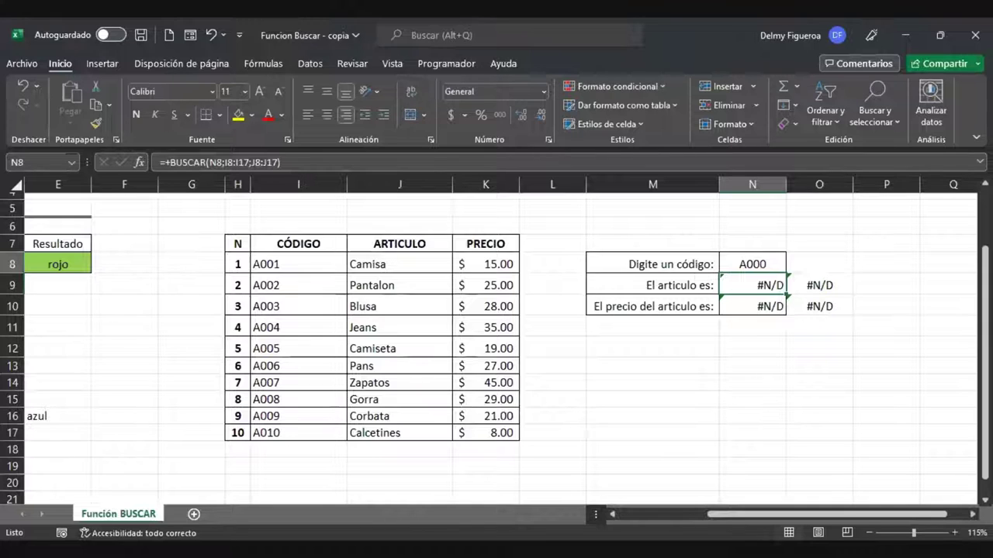
click(752, 263)
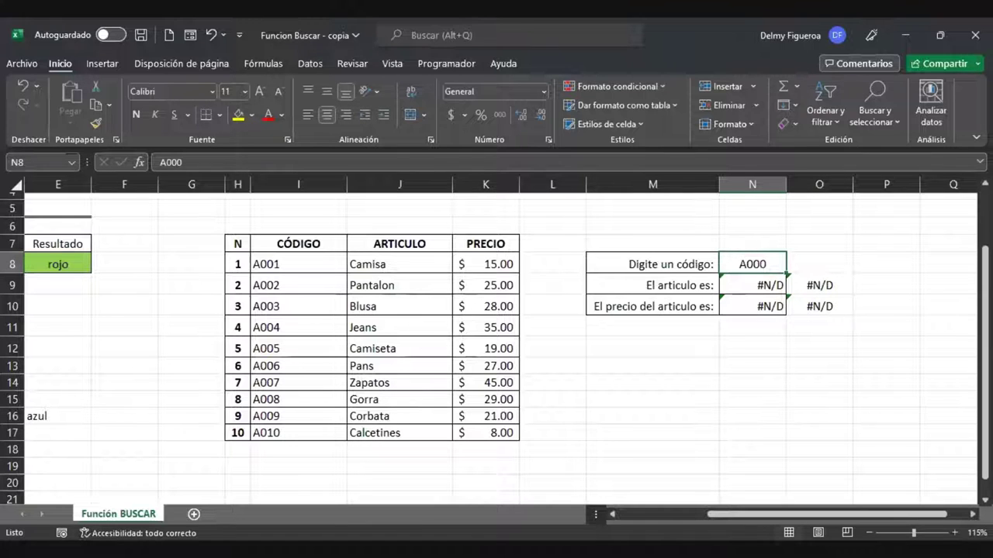
Step: Test the article and price lookups with a code listed in the table by entering A005 in cell N8
text(A005)
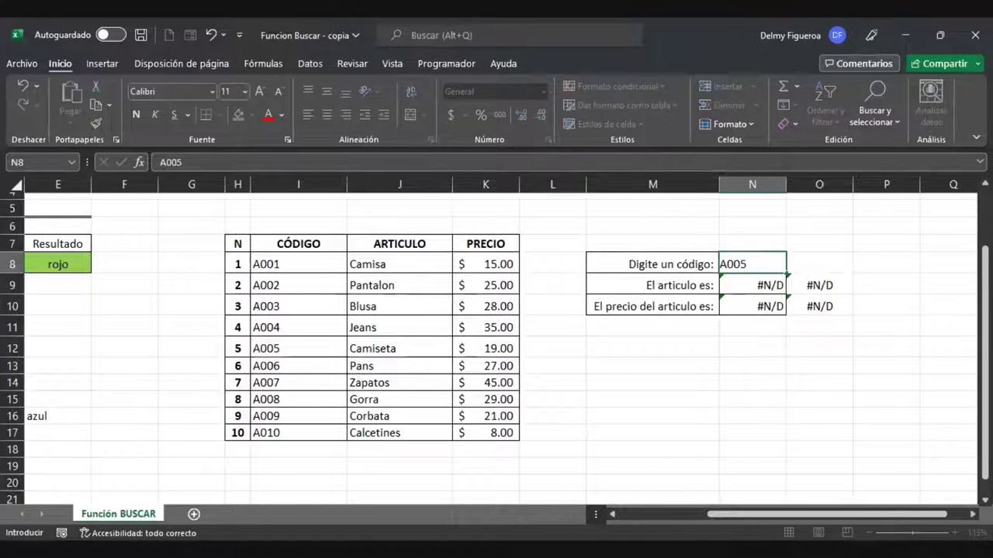
key(Return)
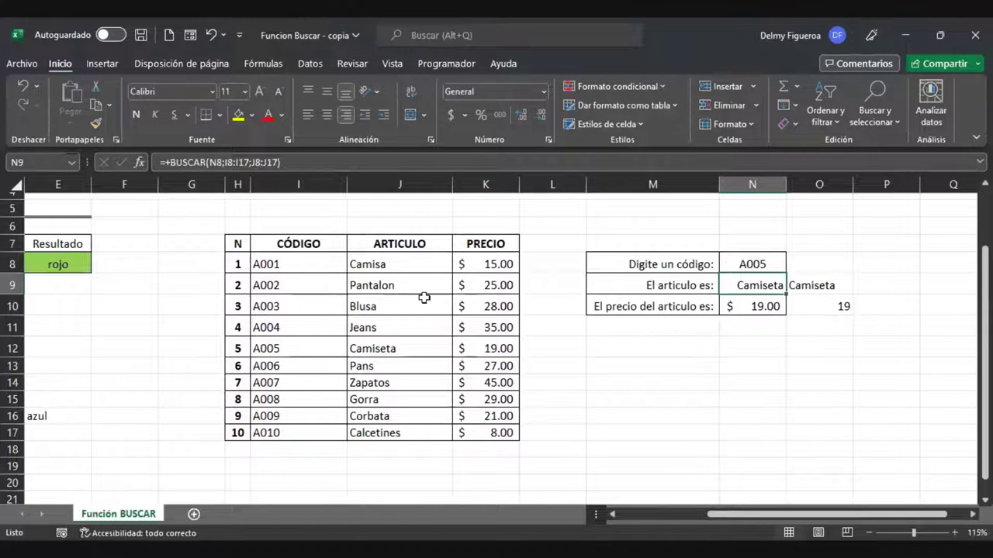
Step: Sort the table from A to Z by the article names in J8:J17, expanding the selection to the adjacent columns
click(424, 265)
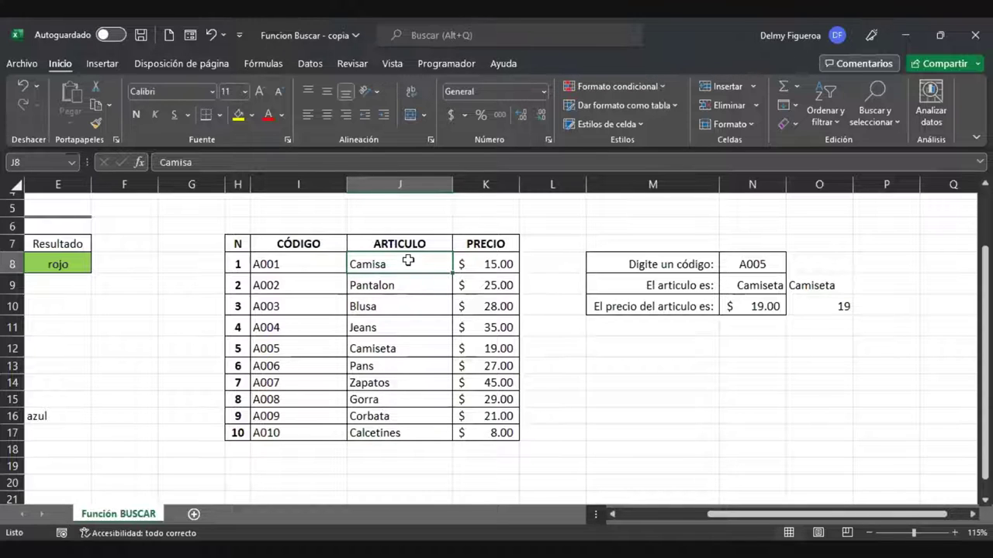
drag(408, 265, 407, 433)
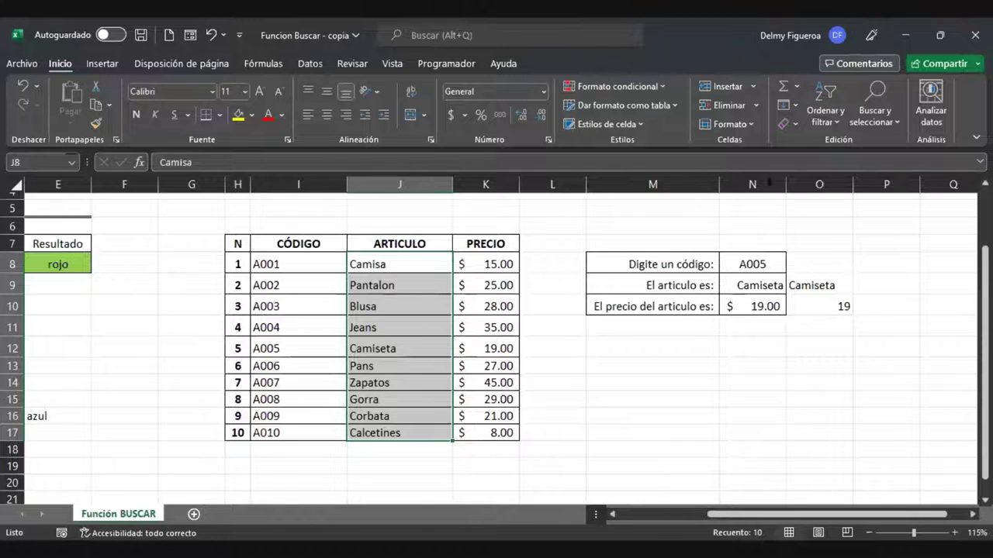
click(836, 124)
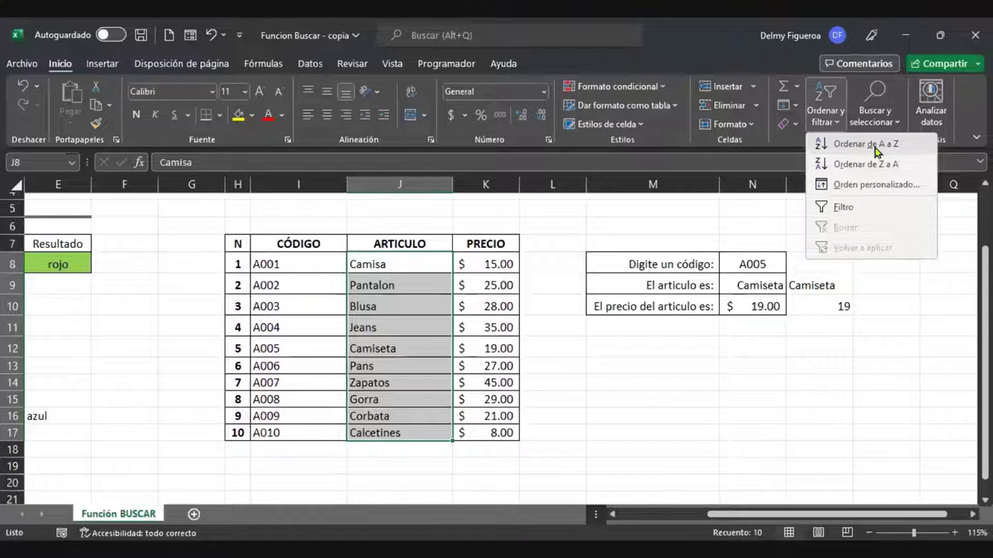
click(876, 152)
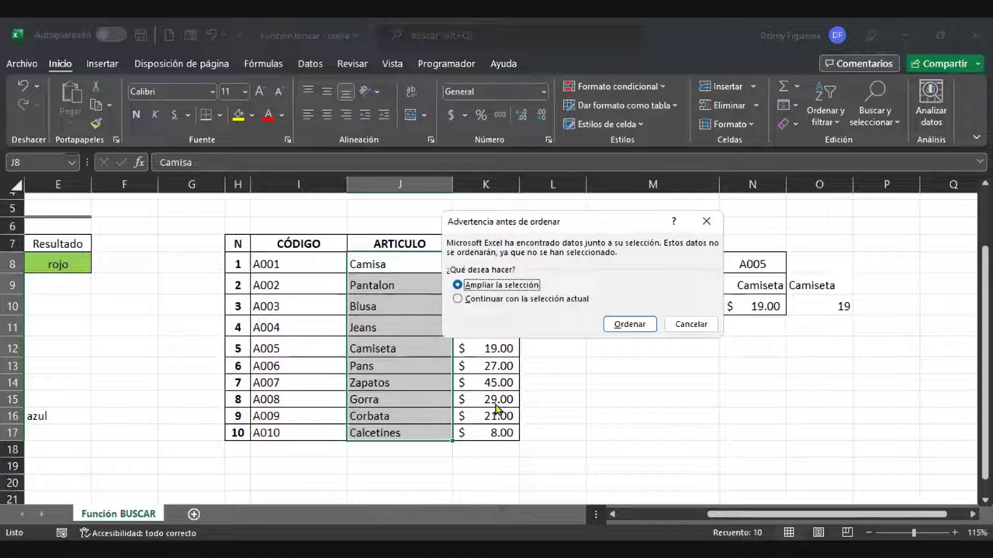
click(642, 330)
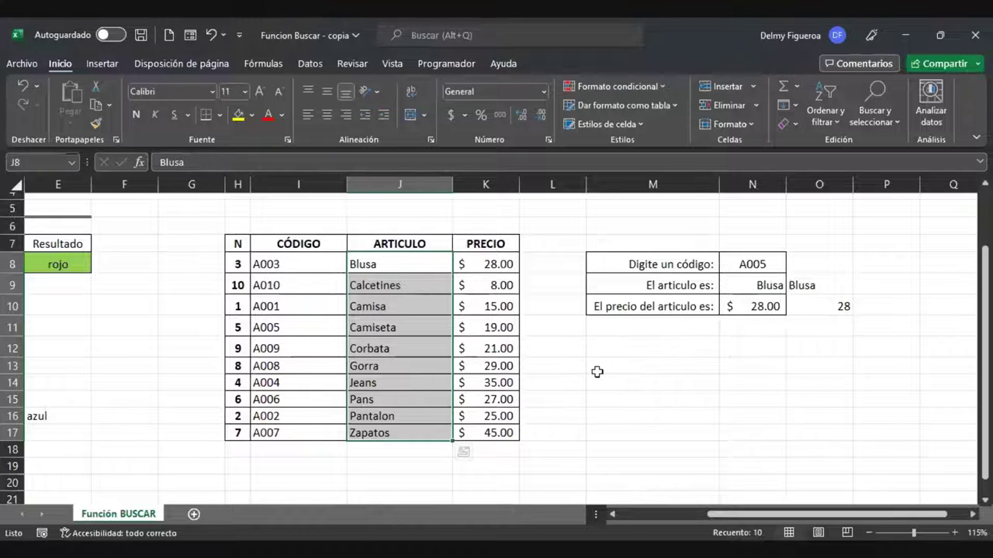
Step: Compare the A005 row and the first row's price in the sorted table with the lookup results
click(409, 328)
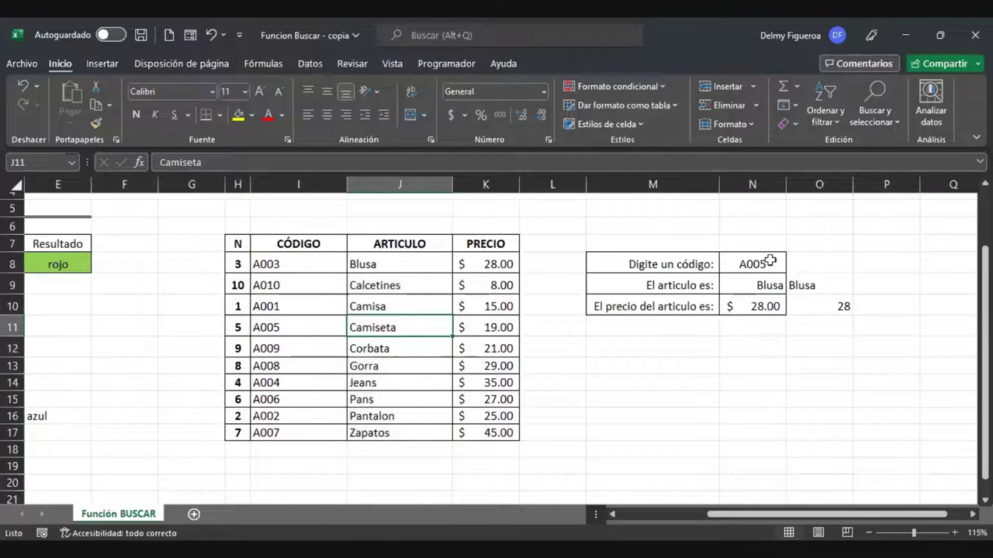
click(288, 327)
click(401, 326)
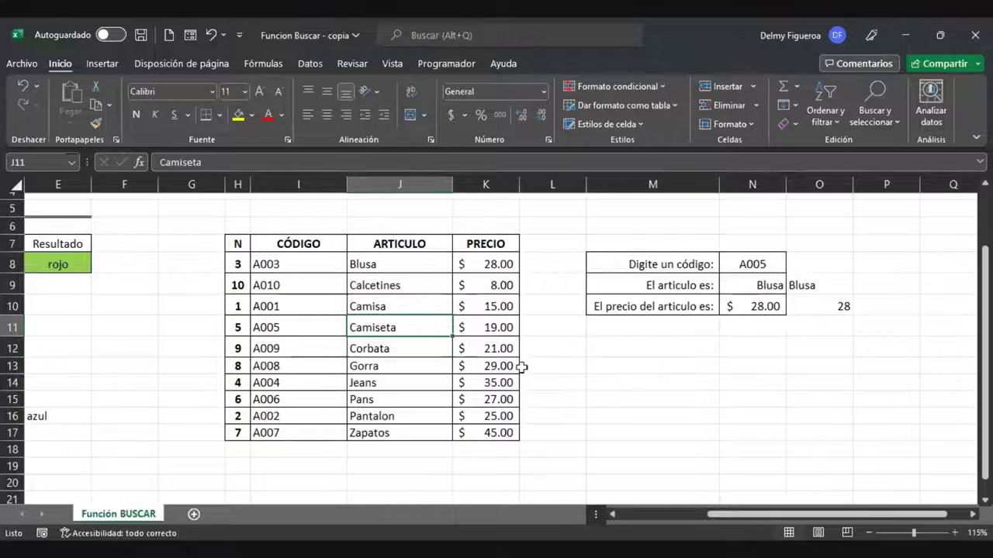
click(497, 264)
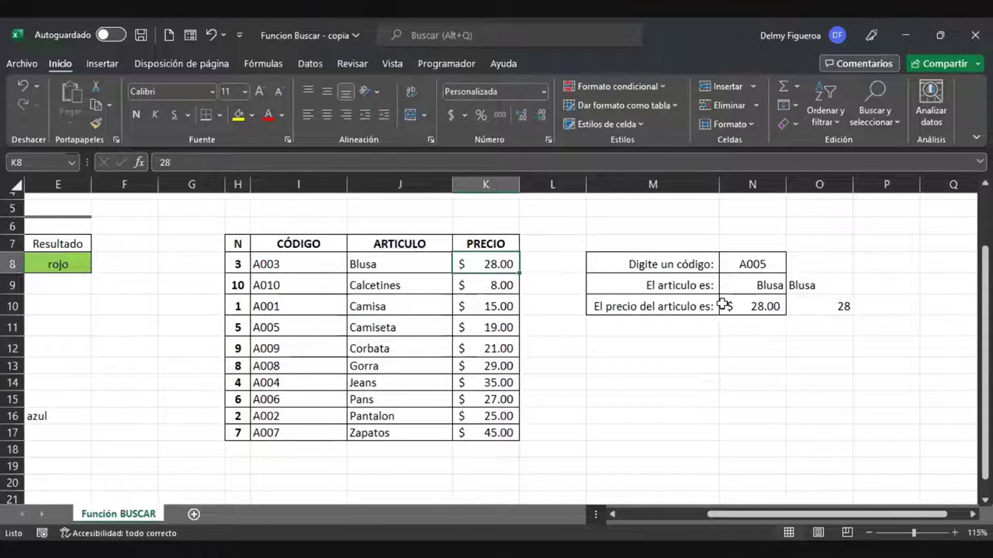
Step: Test the lookups on the re-sorted table by entering A003 and then A007 in cell N8
click(748, 264)
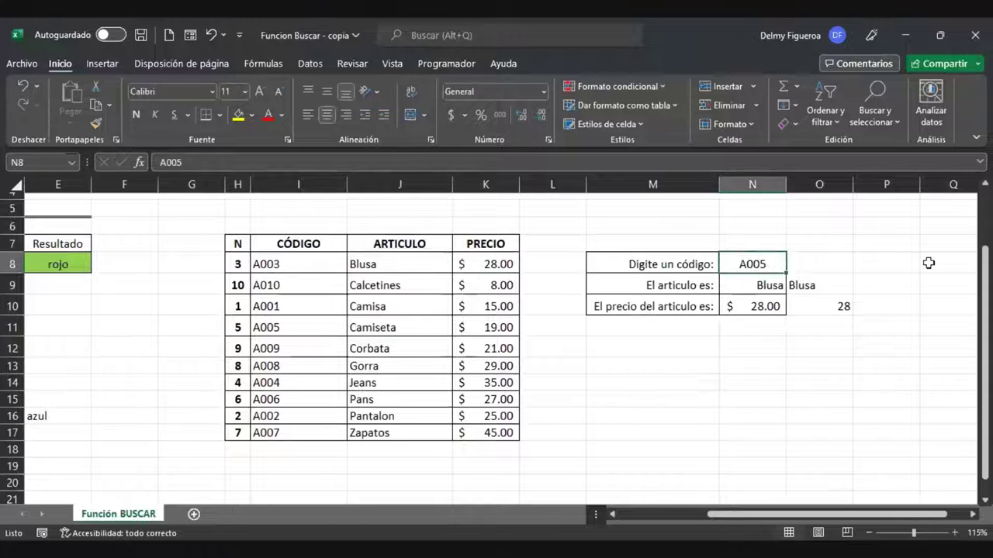
text(A003)
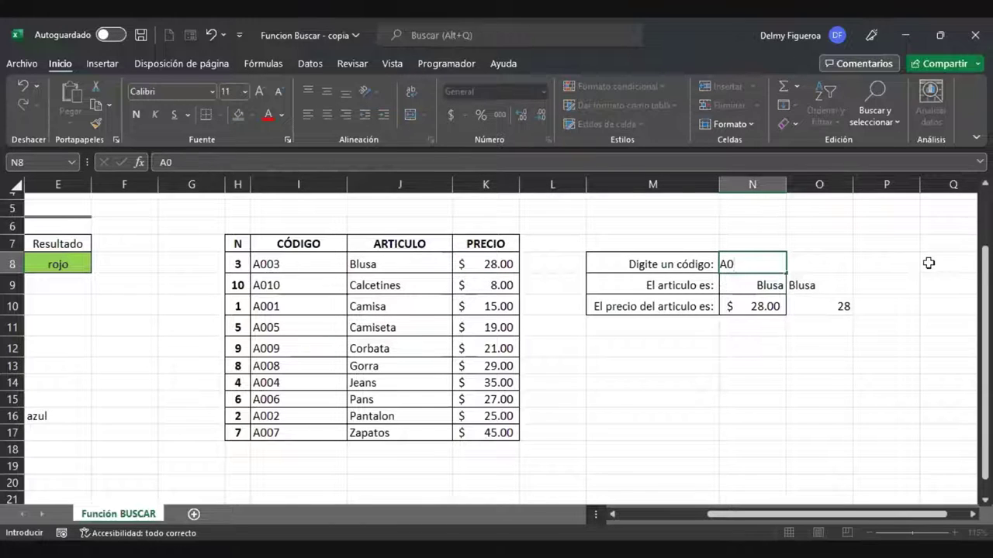
key(Return)
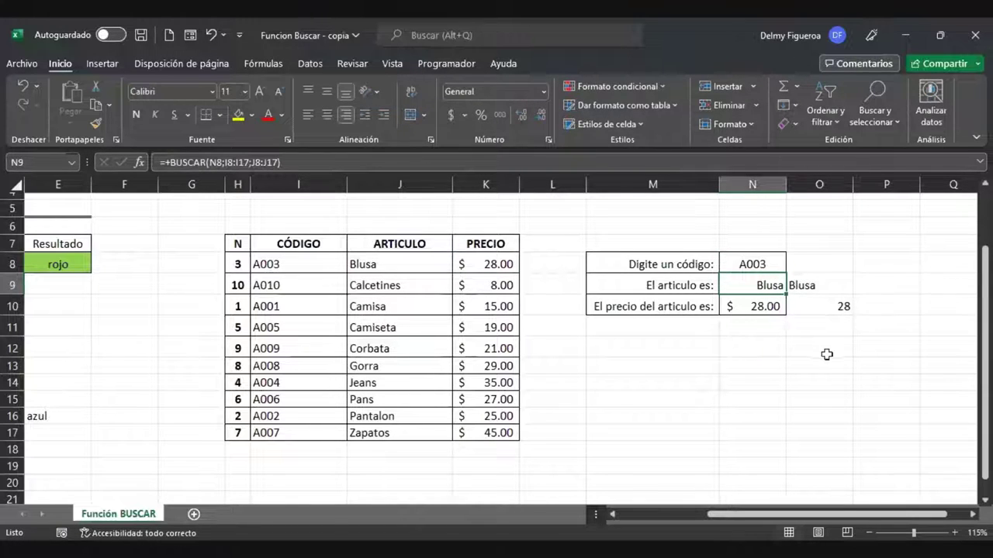
click(771, 262)
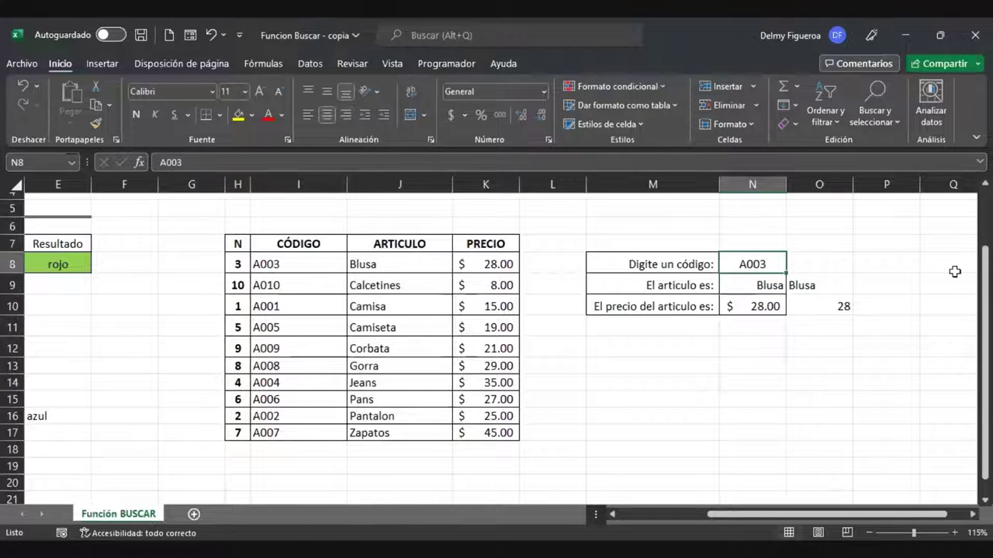
text(A00)
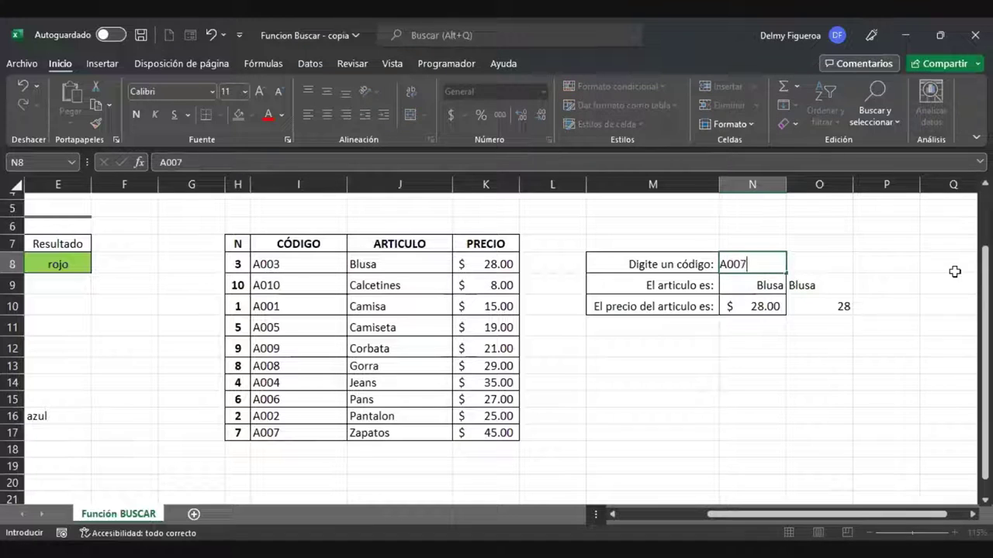
key(Return)
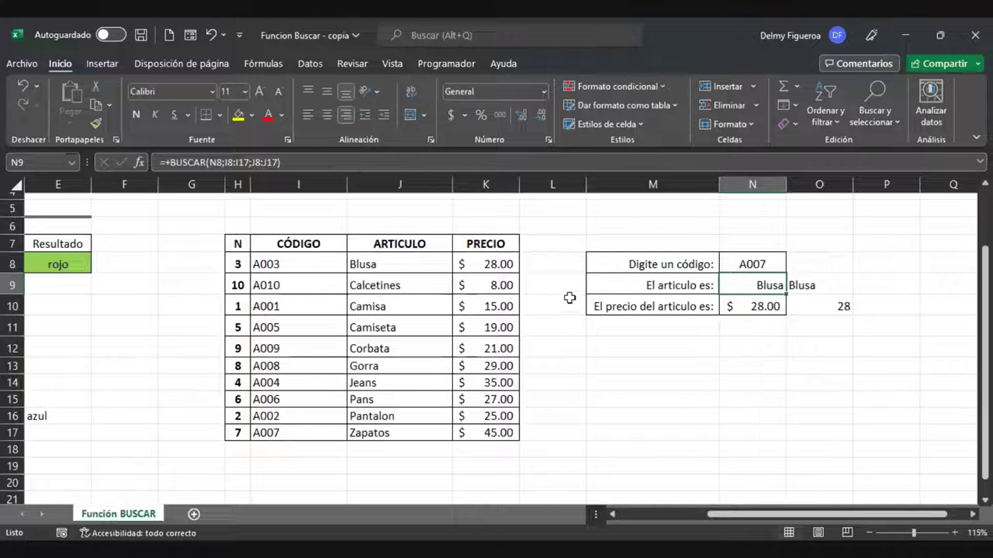
Step: Check the article and price that the table lists for code A007 in row 17
click(293, 438)
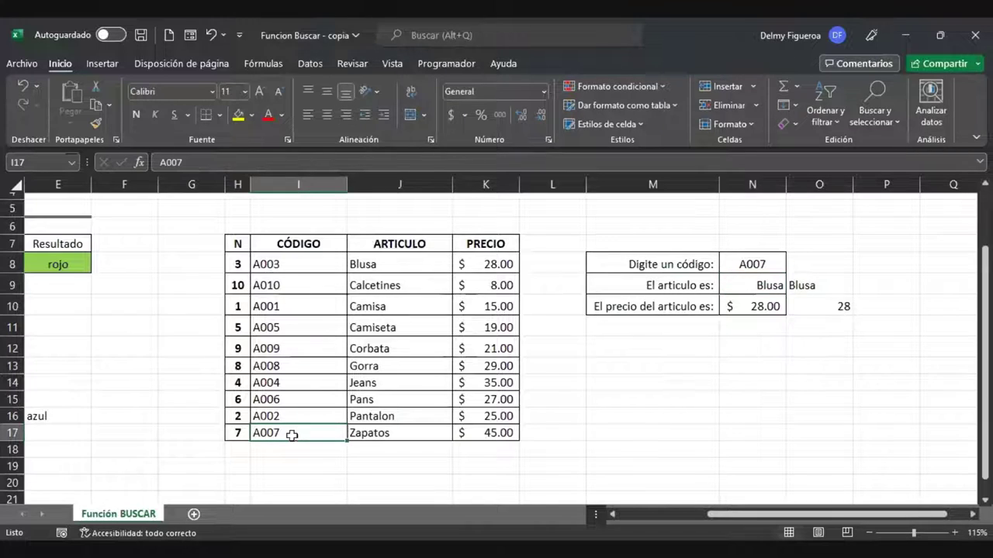
key(Right)
key(Right)
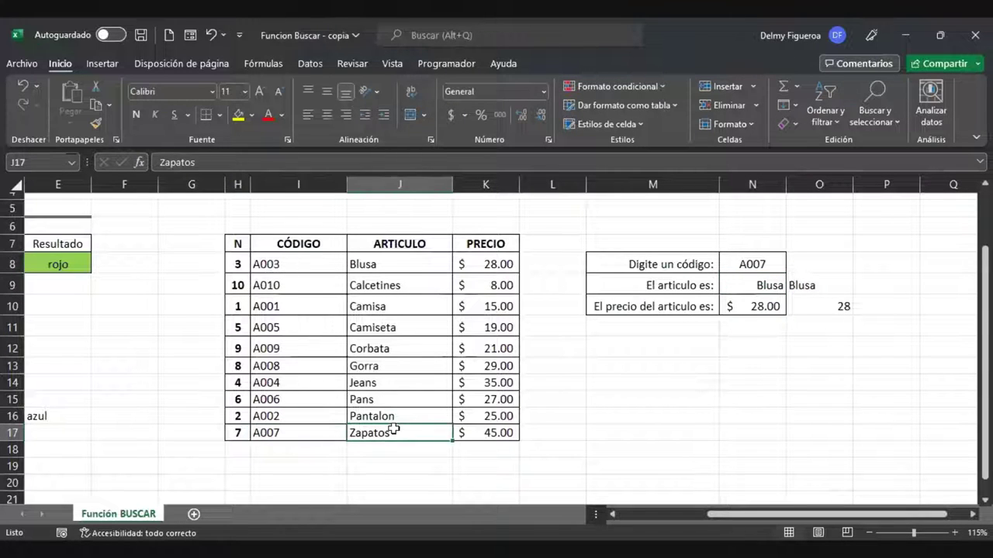
Step: Copy the lookup block M8:N10 and paste it below, starting at cell M13
click(764, 262)
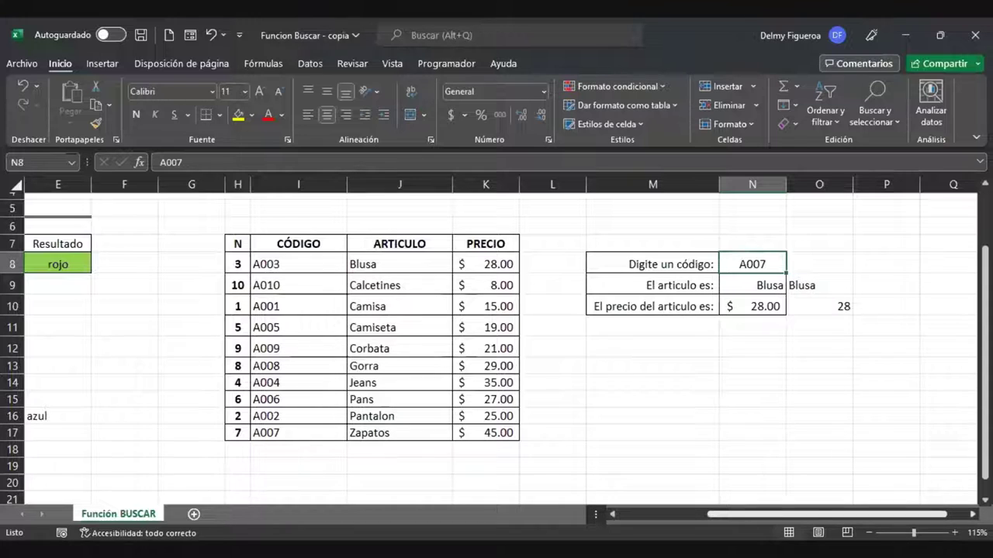
scroll(822, 515, right, 1)
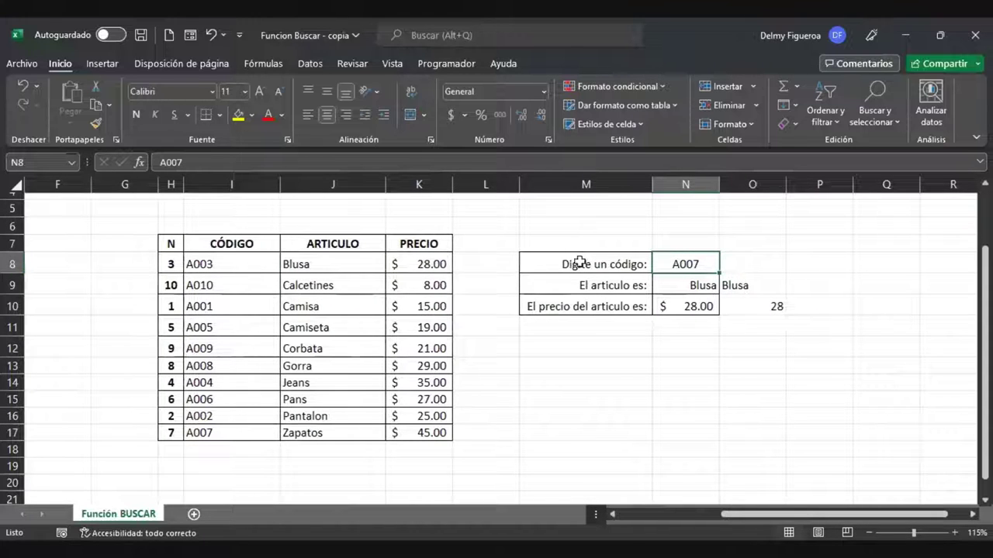
click(618, 266)
drag(618, 266, 685, 304)
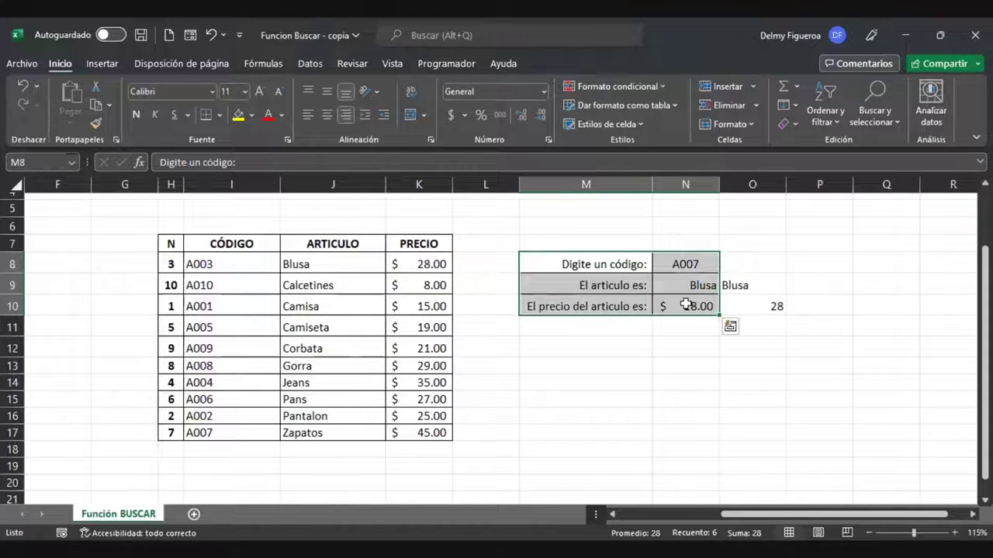
key(ctrl+c)
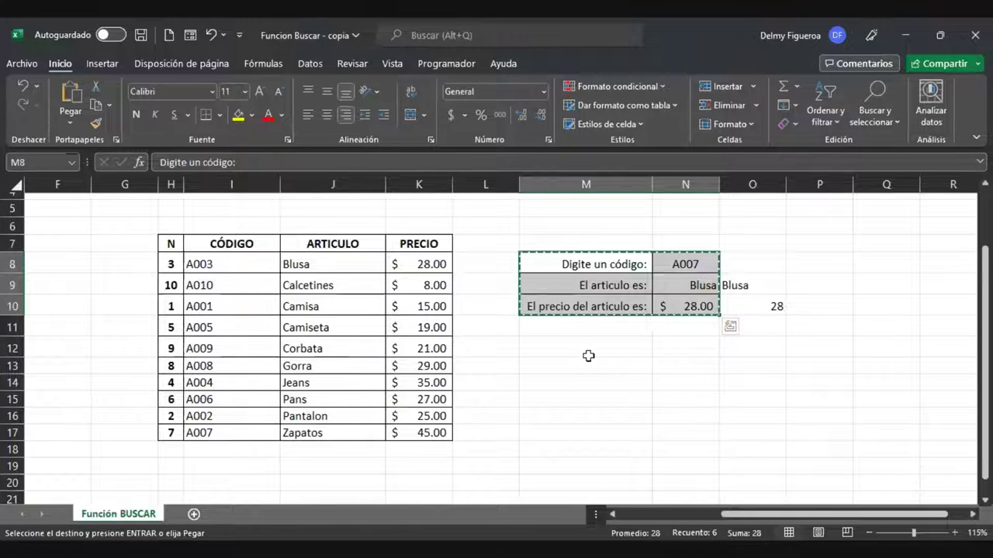
click(586, 368)
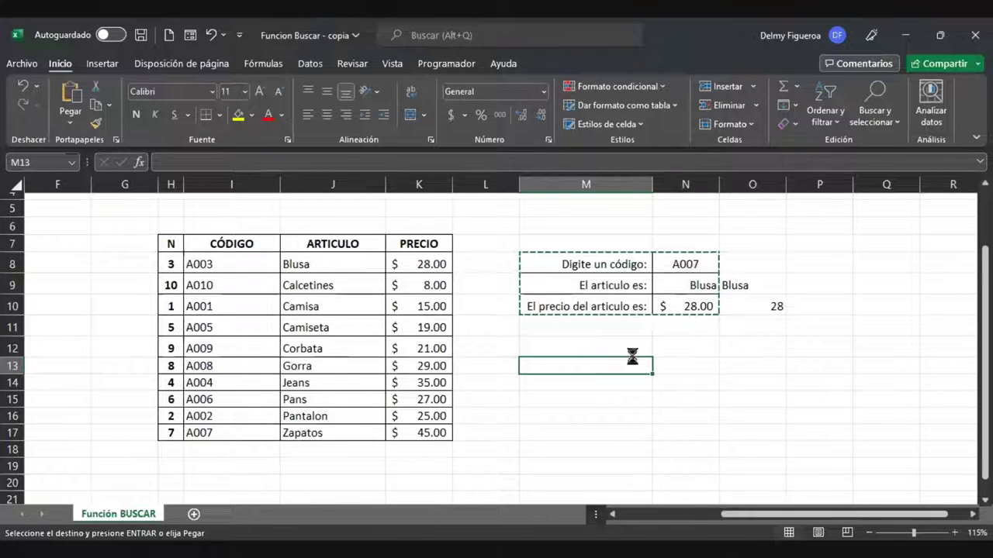
key(ctrl+v)
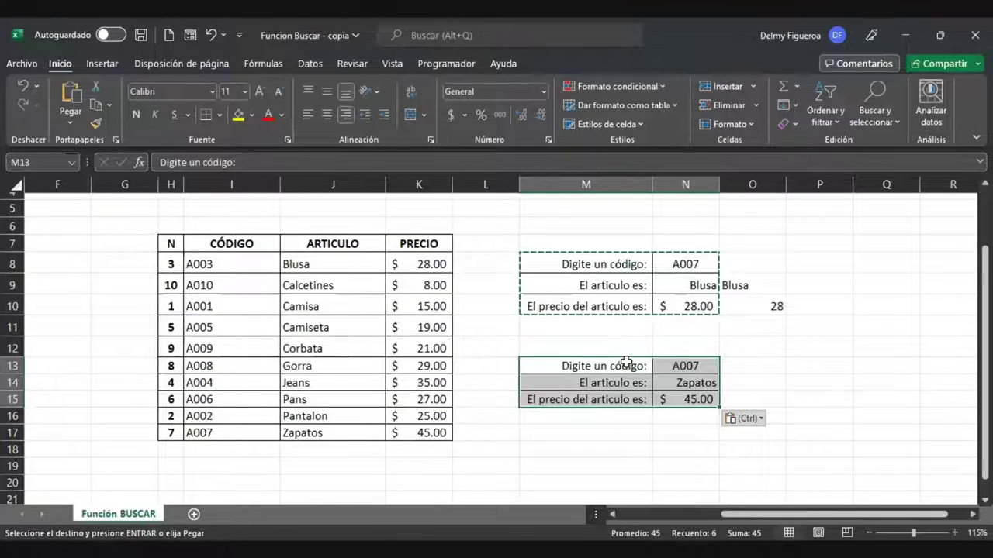
Step: Change the label in cell M13 to "Digite nombre de artículo" and select the input cell beside it
click(625, 364)
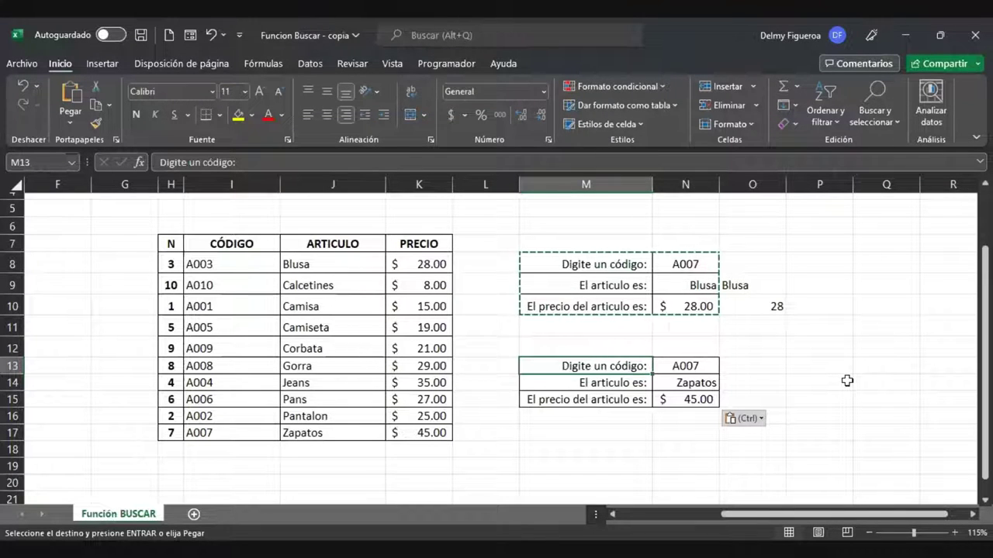
text(Digite nombre d)
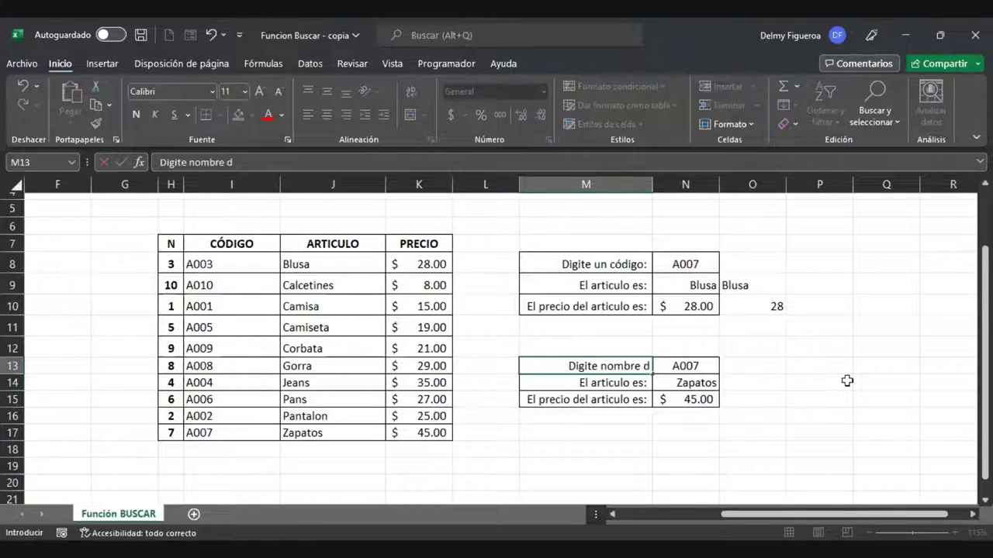
text(e art)
text(ículo)
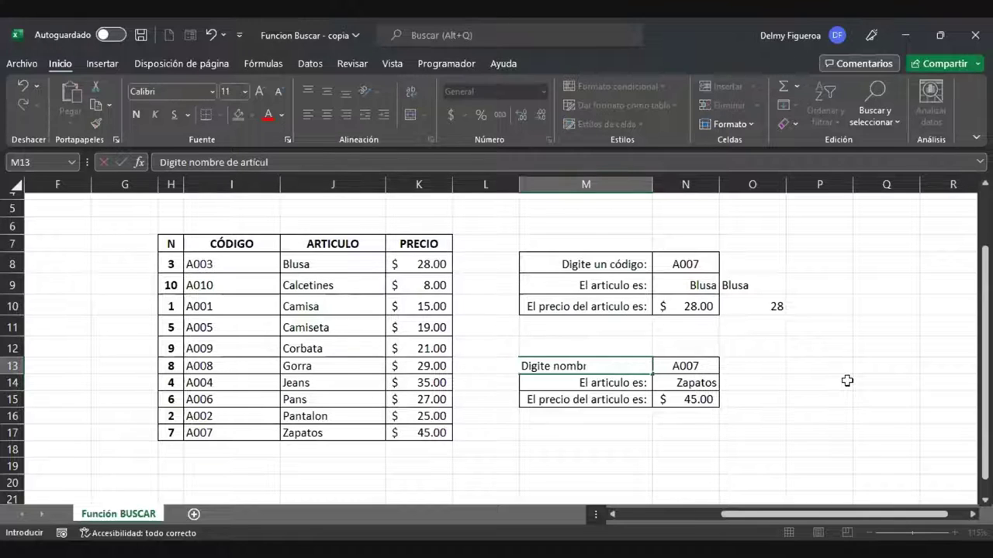
key(Return)
key(Up)
key(Right)
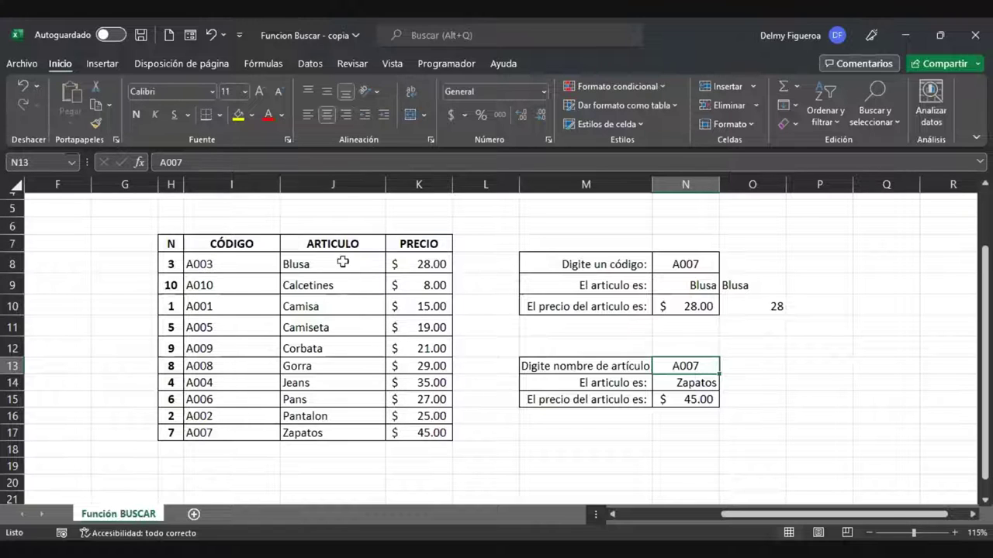
Step: Inspect the copied BUSCAR formula in cell N14 and compare it with the original lookup formulas in N9:O10
click(699, 382)
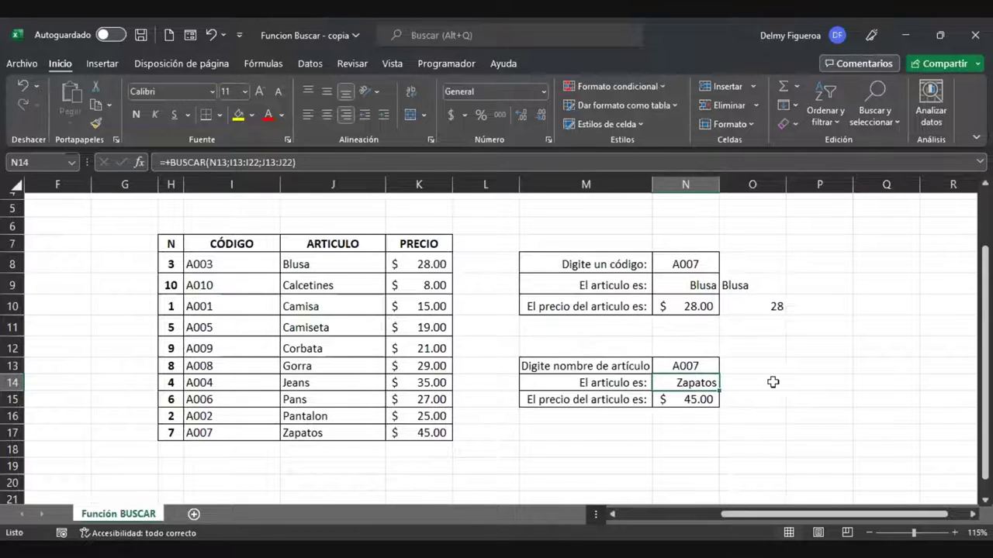
drag(701, 283, 754, 318)
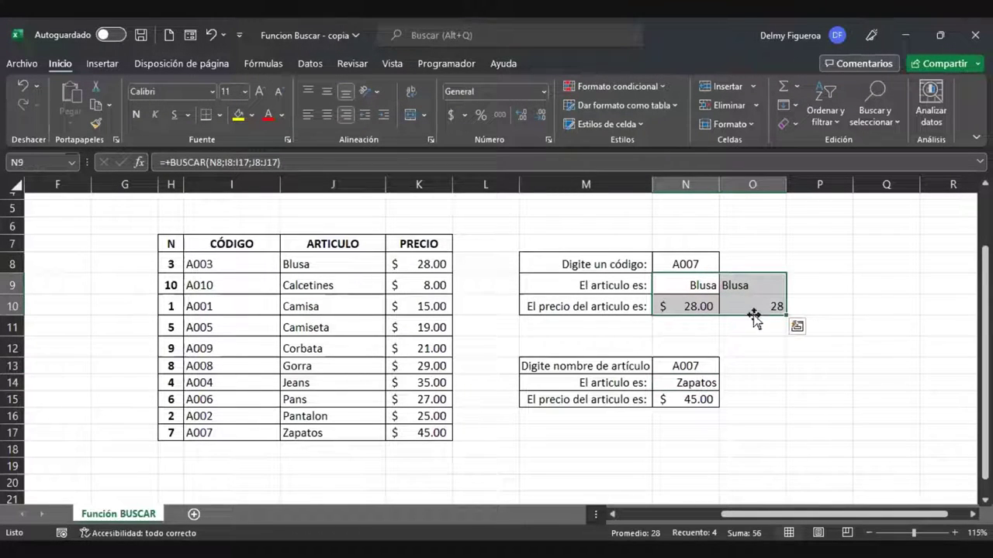
click(690, 383)
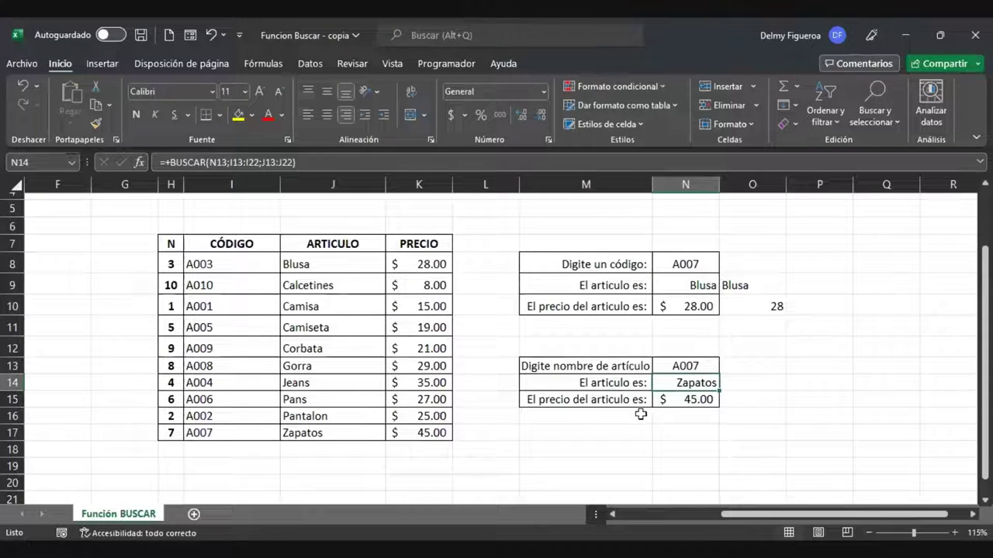
Step: Test the copied lookup block by entering code A010 in cell N13 and reselect that cell
click(698, 368)
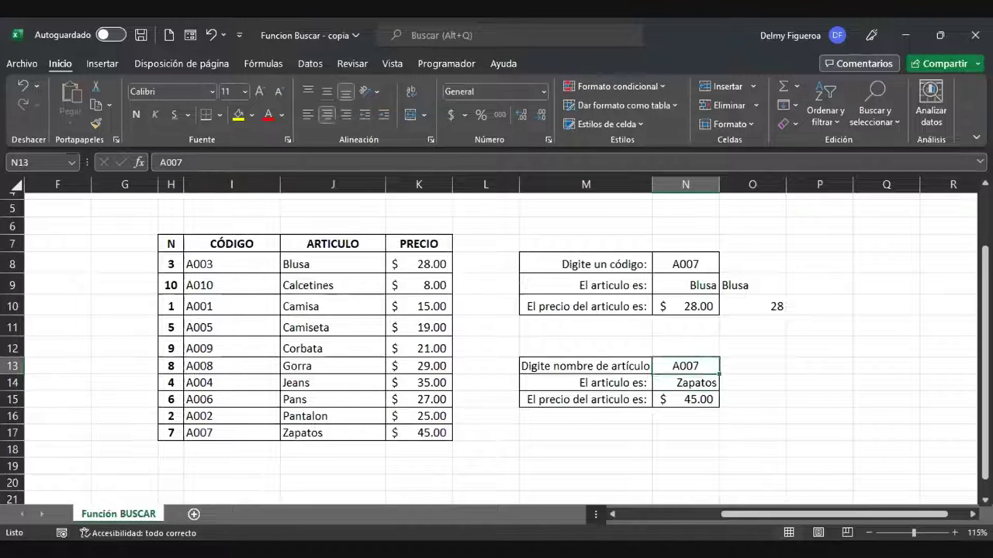
text(A010)
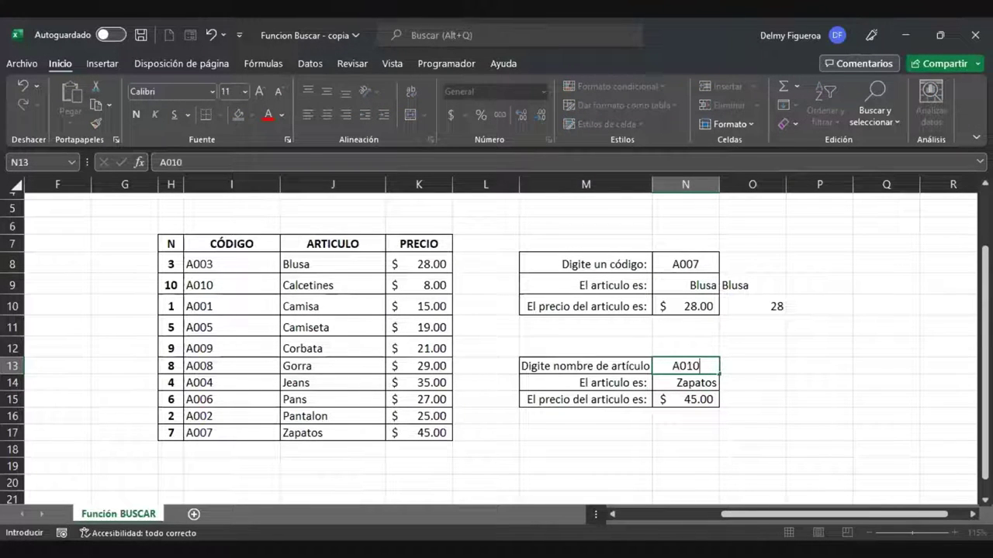
key(Return)
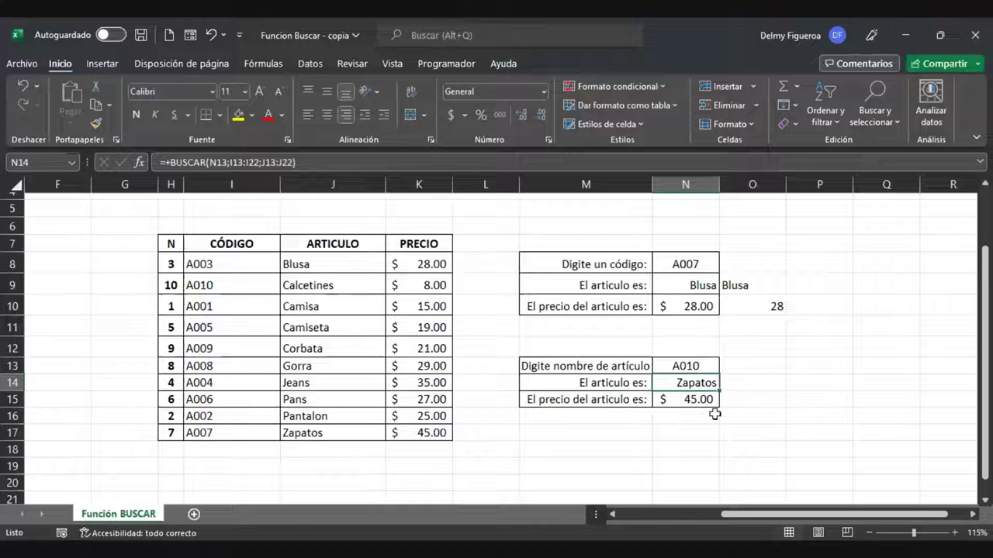
click(691, 363)
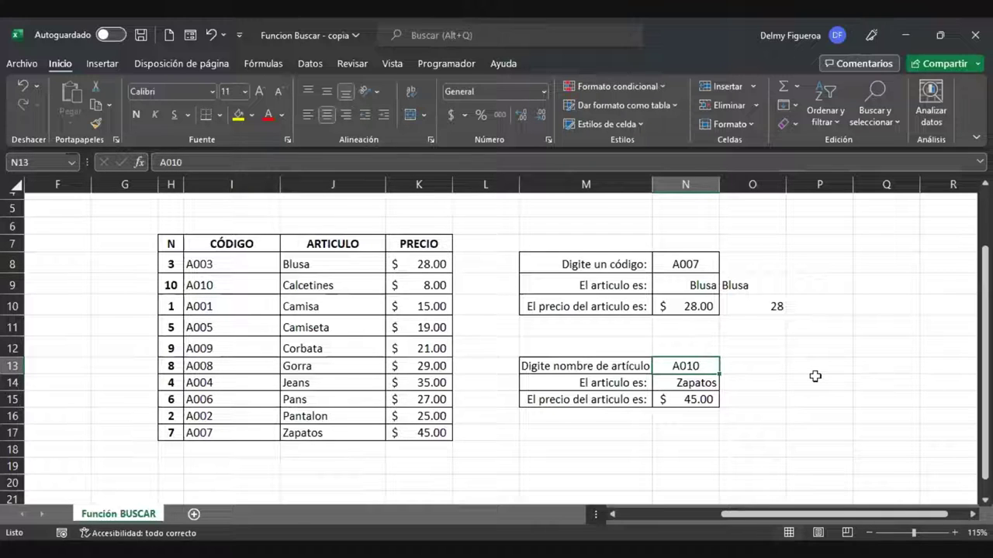
Step: Enter Blusa in cell N13 and replace N14's formula with BUSCAR, looking up N13 in J8:J17 and returning from I8:I17
text(Blusa)
key(Return)
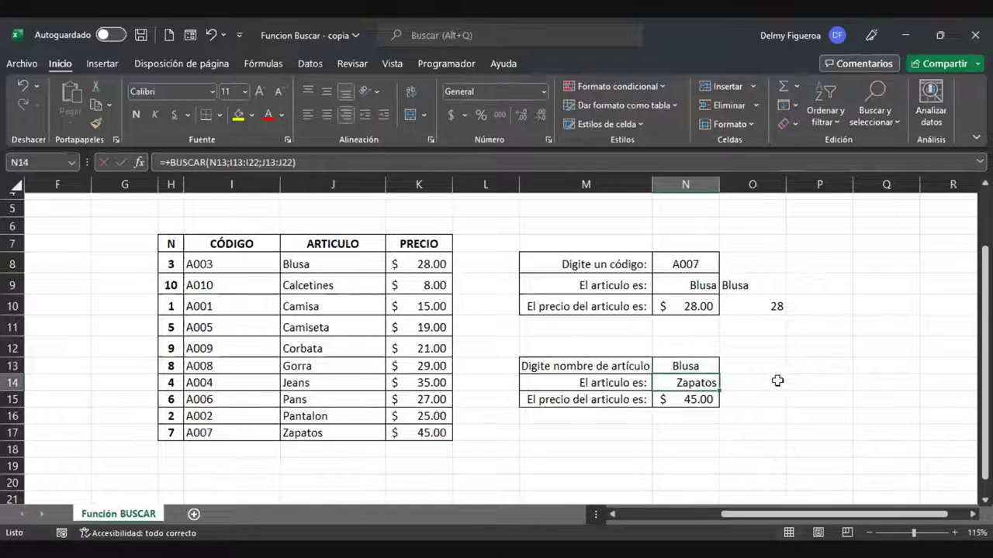
text(+)
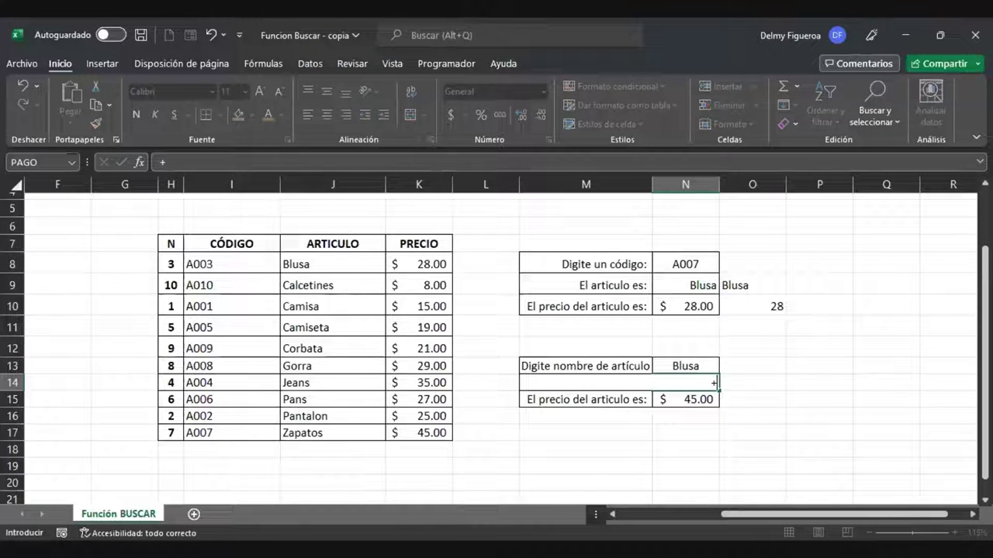
text(buscar)
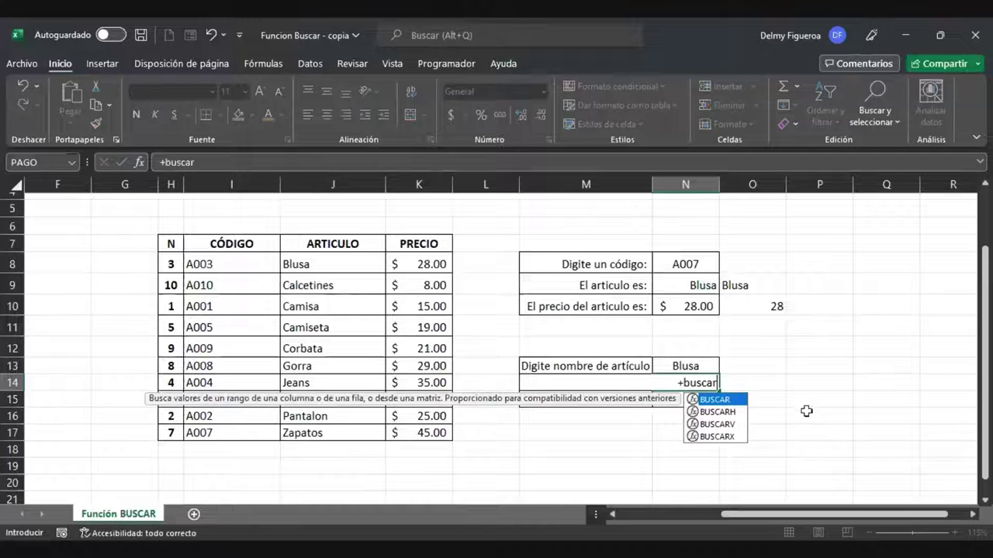
double_click(714, 400)
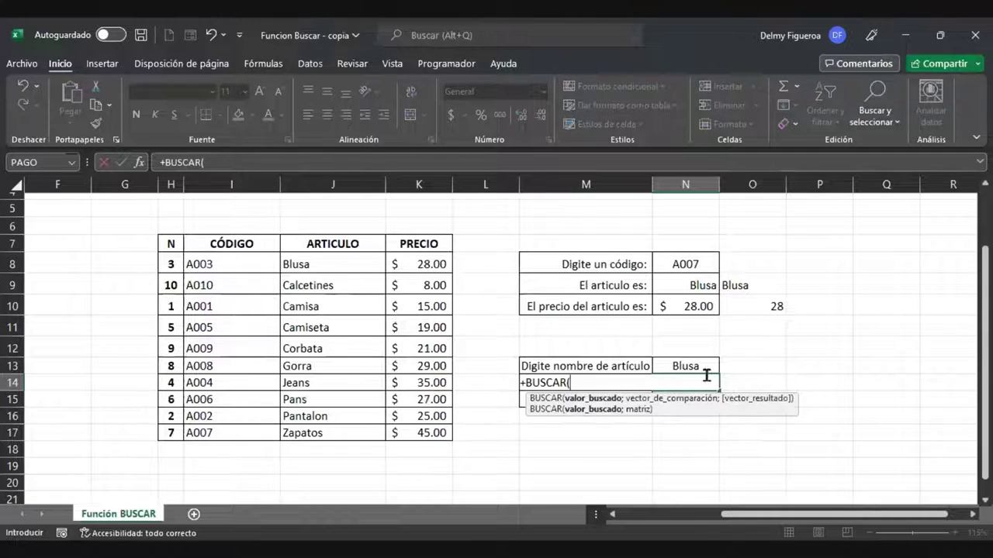
click(690, 363)
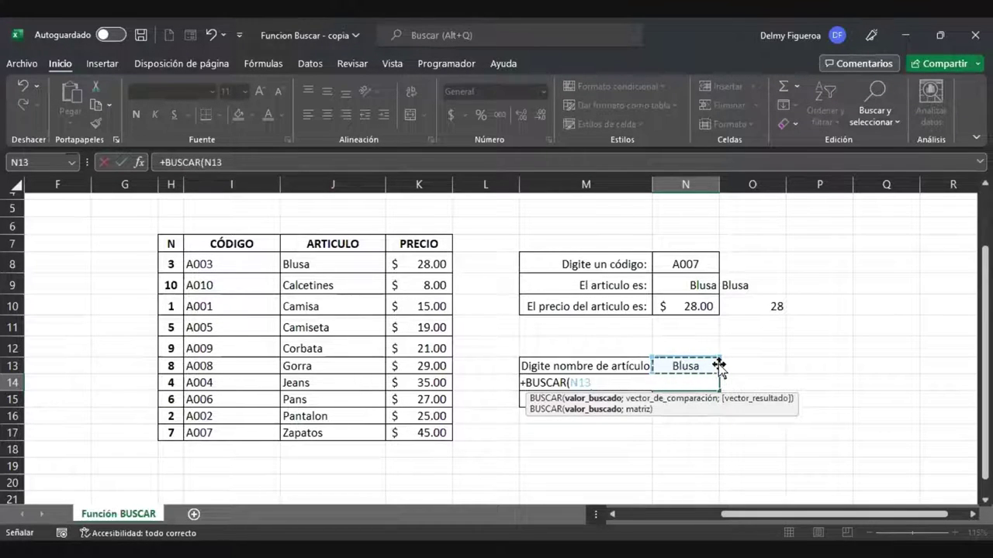
text(;)
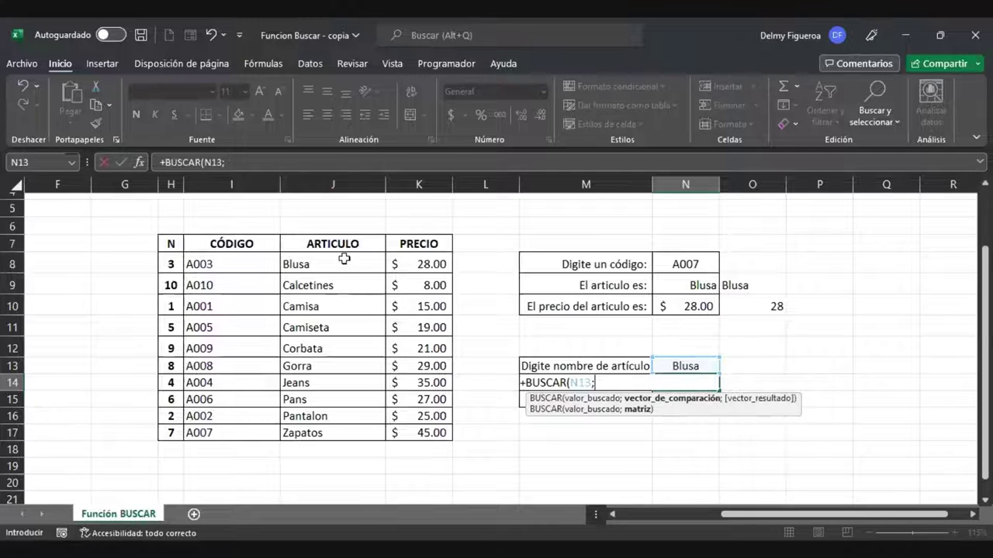
drag(345, 262, 339, 291)
drag(339, 388, 341, 439)
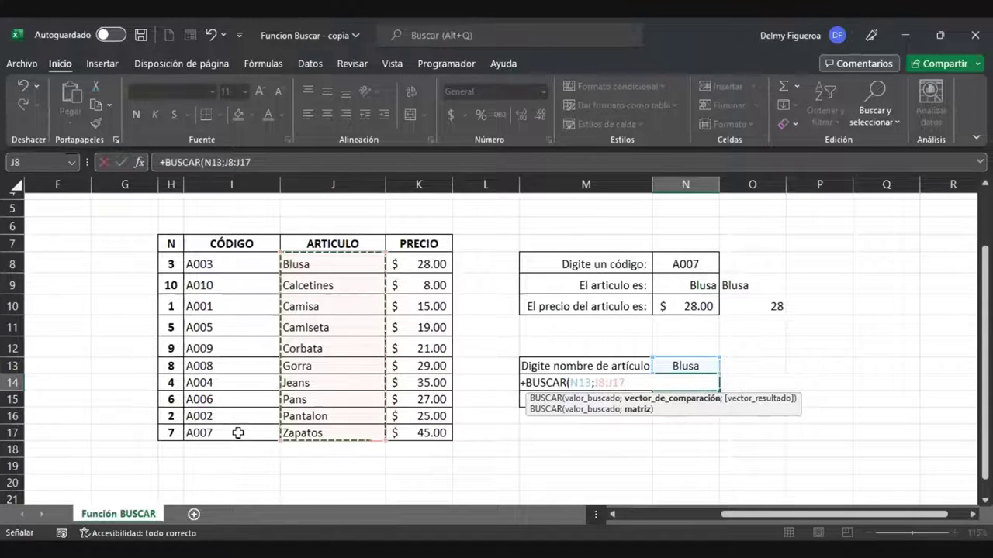
text(;)
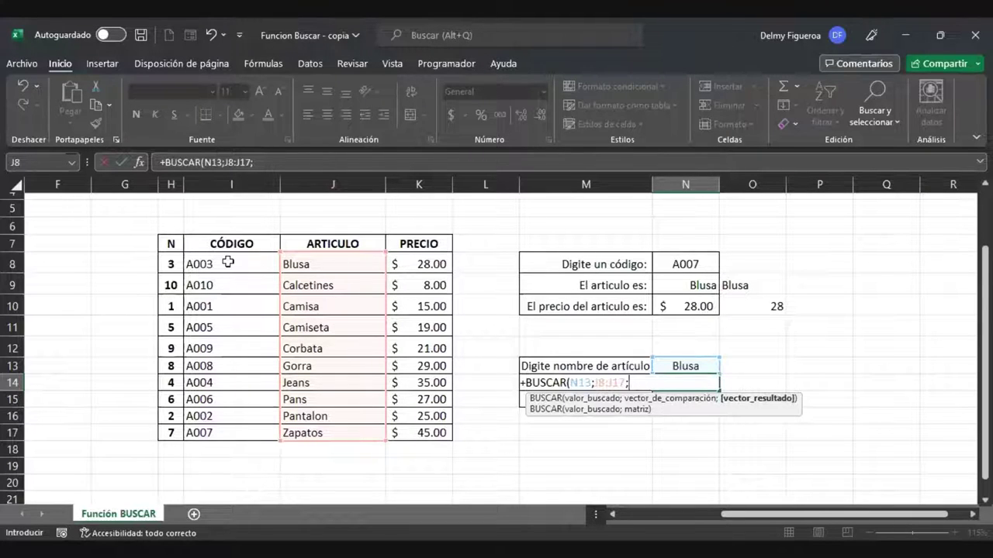
drag(228, 263, 225, 434)
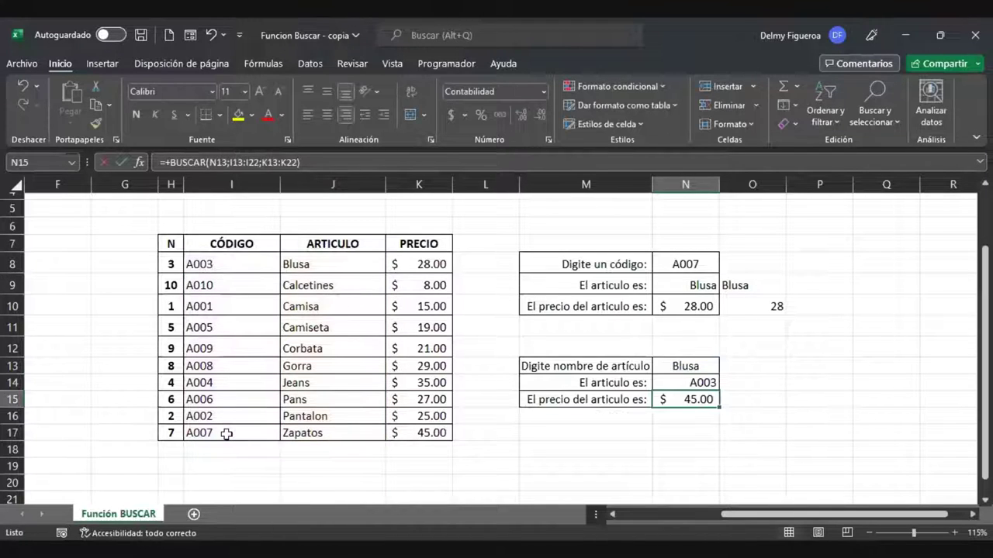
Step: Test the code lookup by entering the article names Zapatos and Calcetines in cell N13
key(Up)
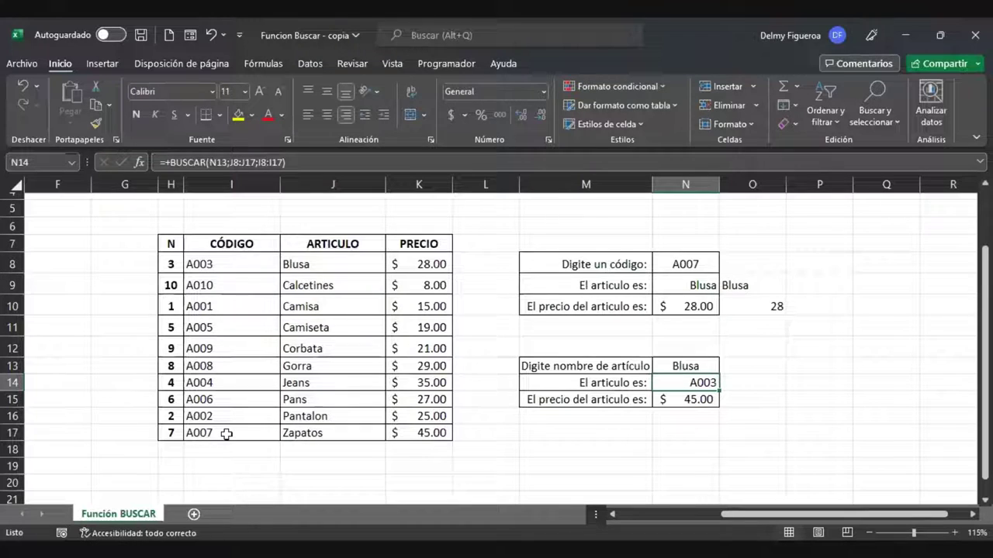
key(Up)
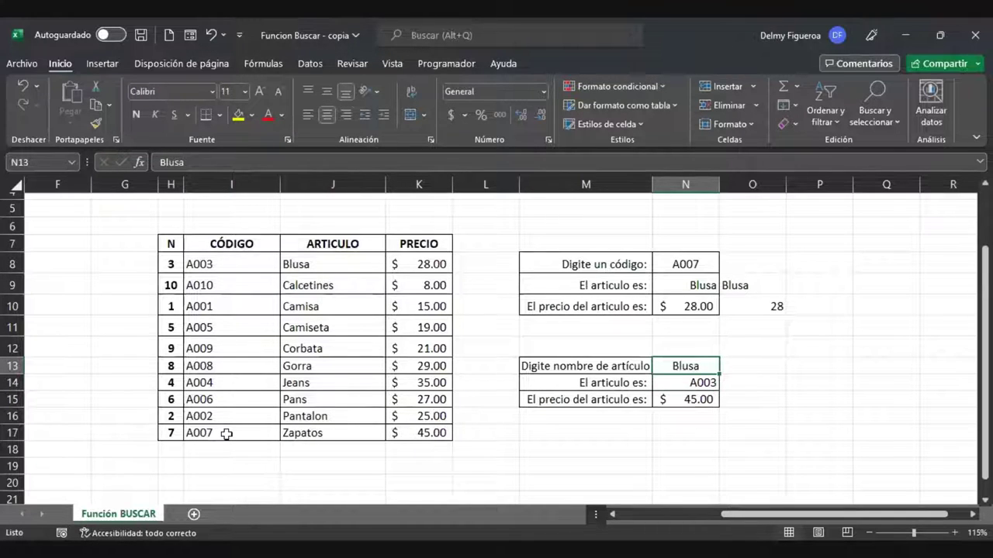
text(Zapatos)
key(Return)
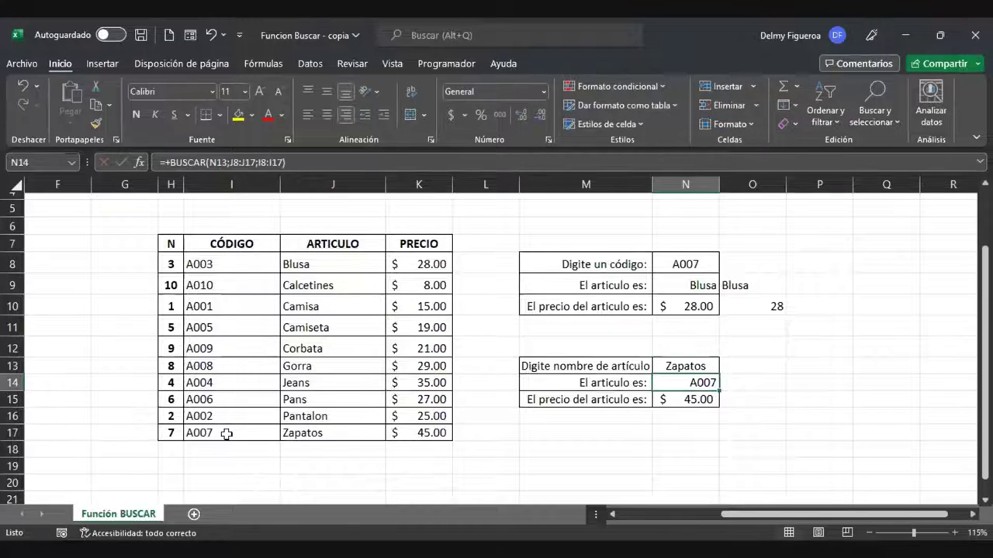
click(703, 399)
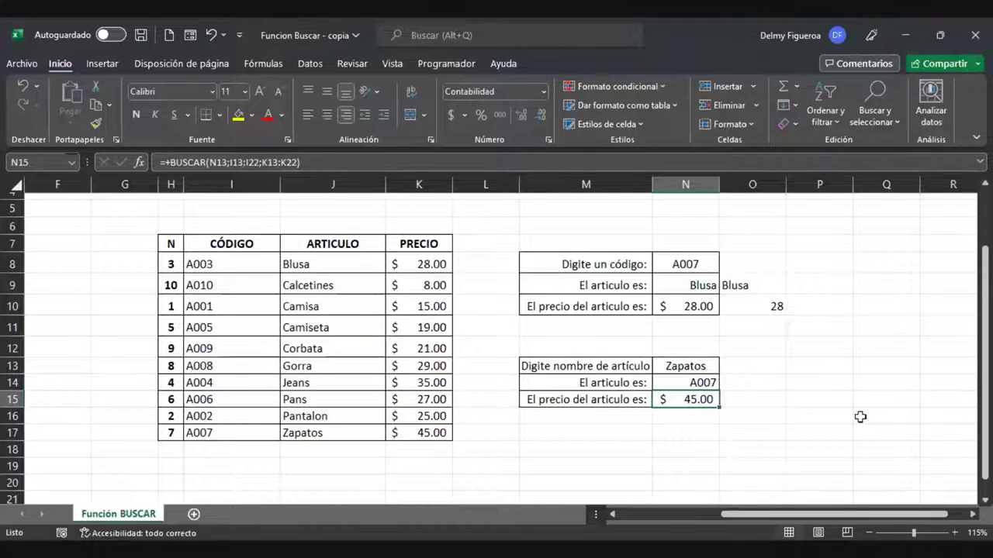
key(Up)
key(Up)
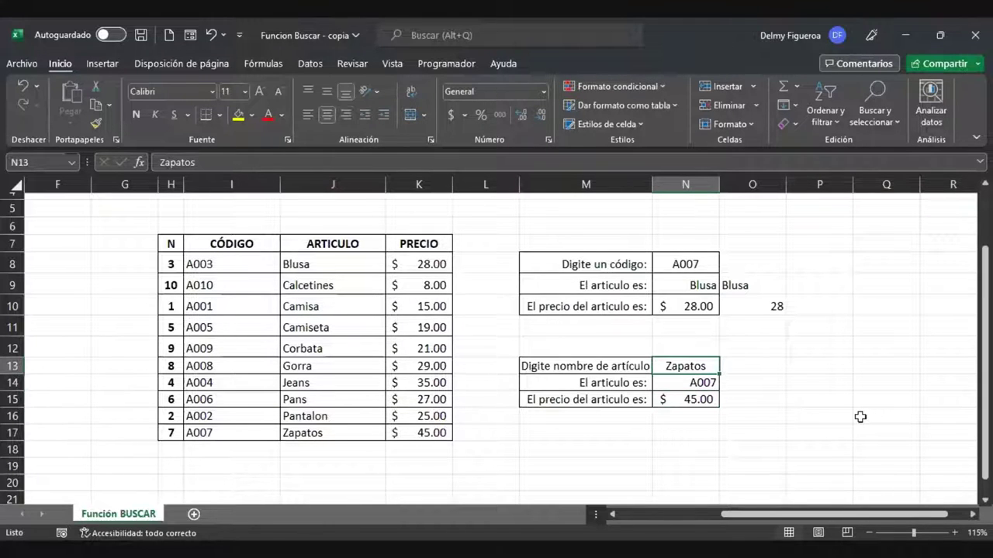
text(Calc)
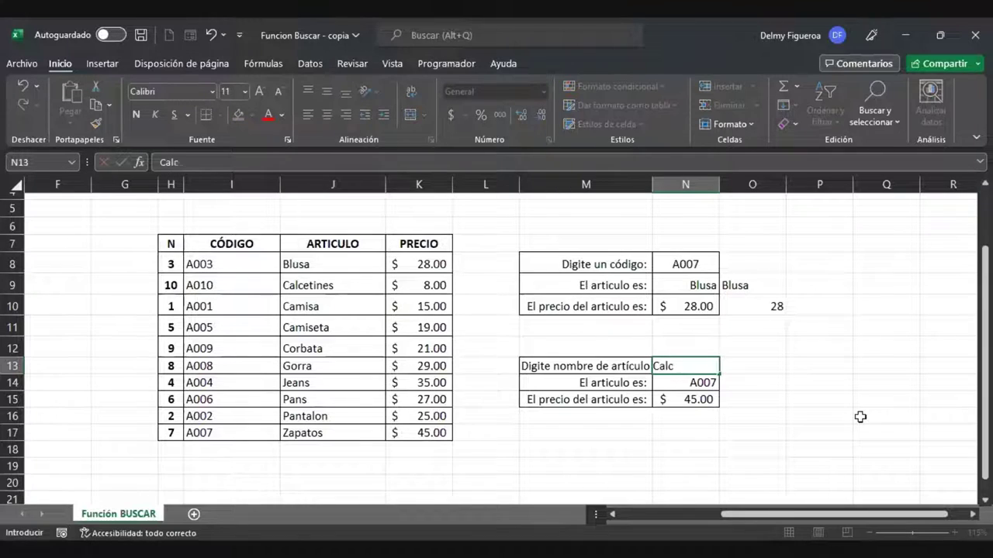
text(etines)
key(Return)
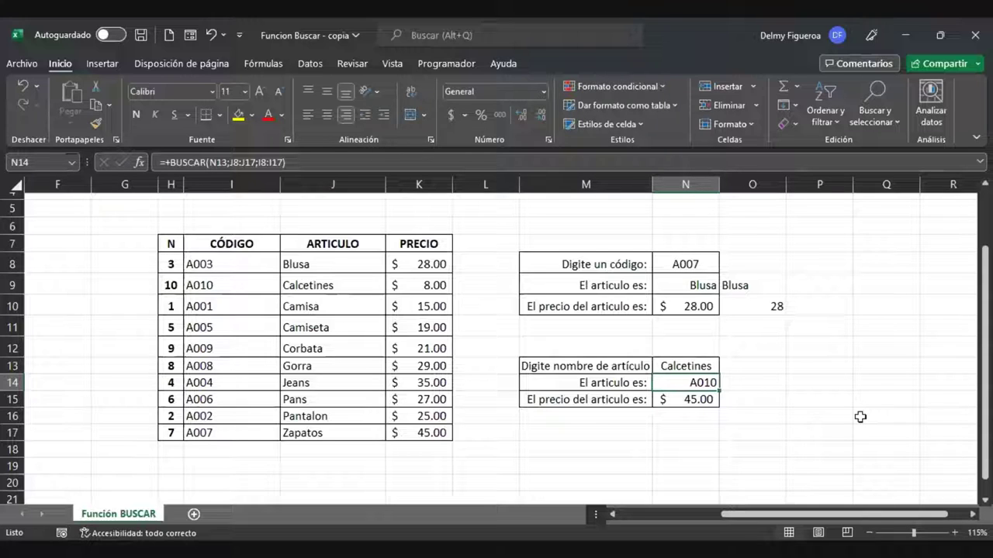
Step: Try a matrix-form BUSCAR formula in price cell N15, looking up N13 in the range I8:K17
key(Down)
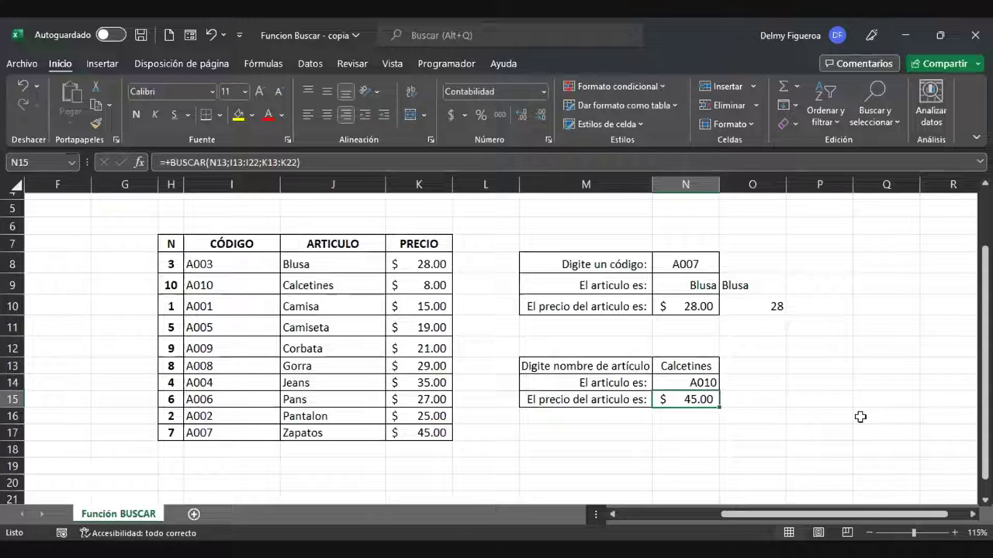
text(+)
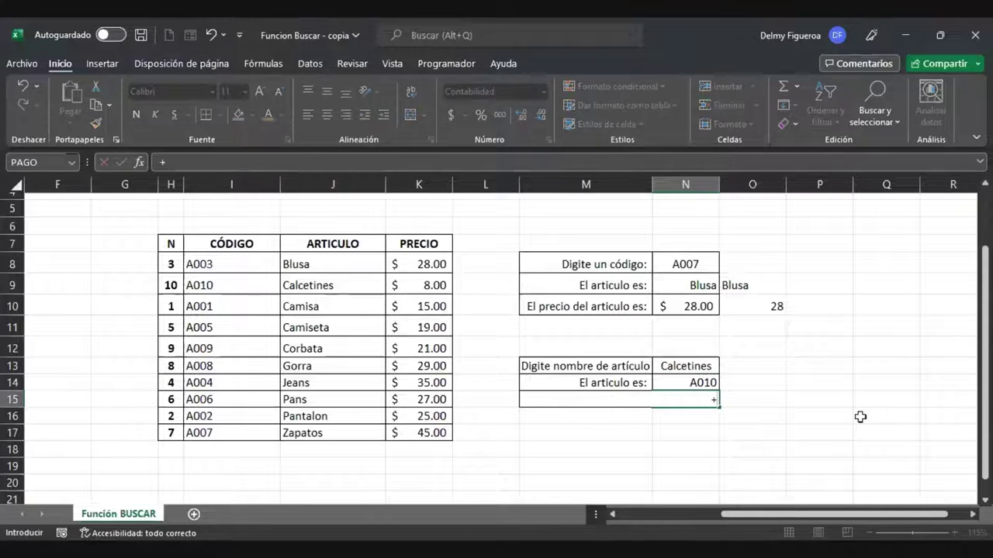
text(buscar)
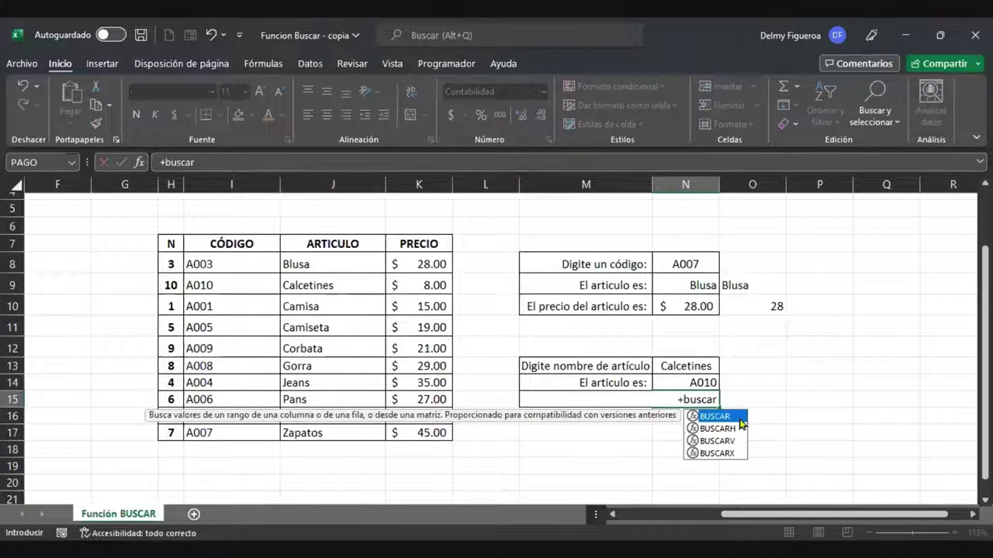
double_click(733, 416)
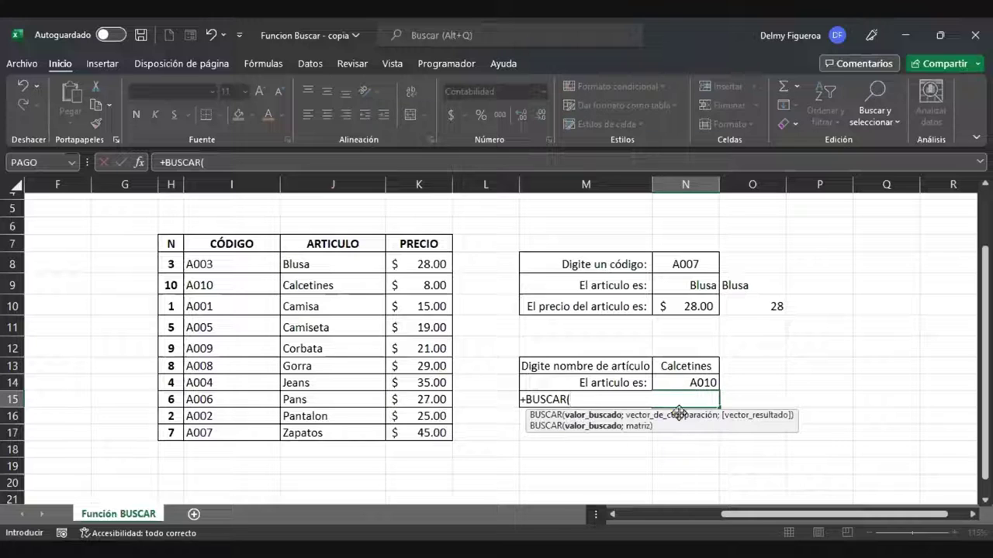
click(691, 363)
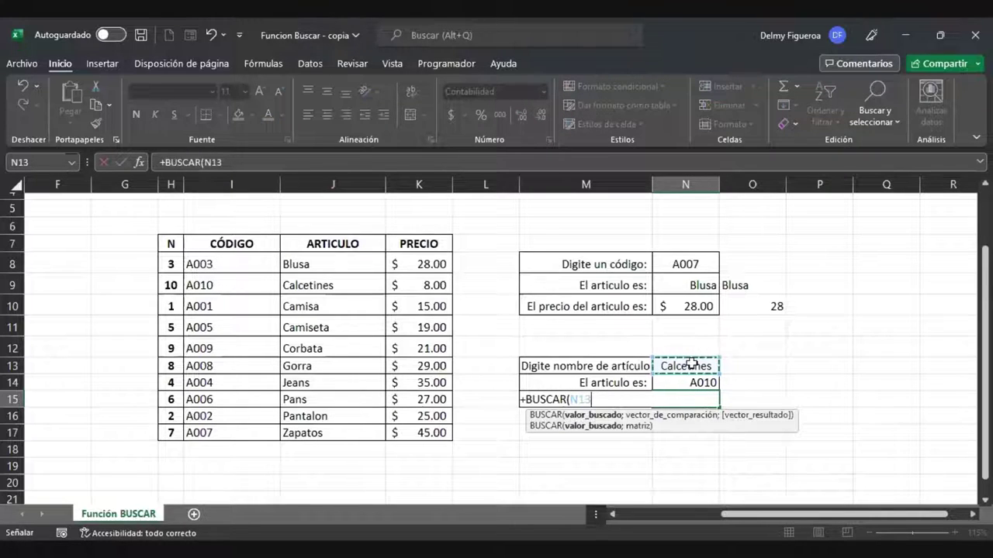
text(;)
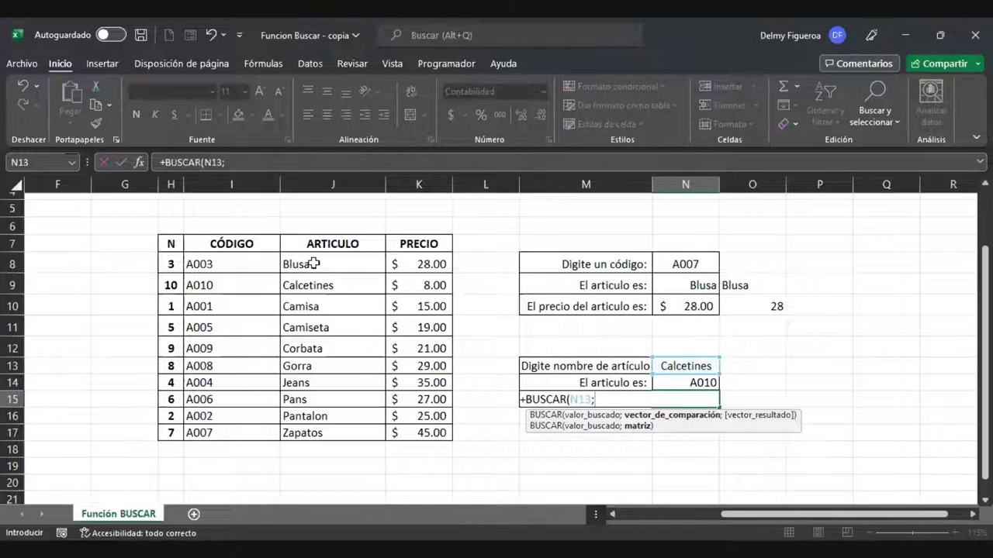
click(267, 271)
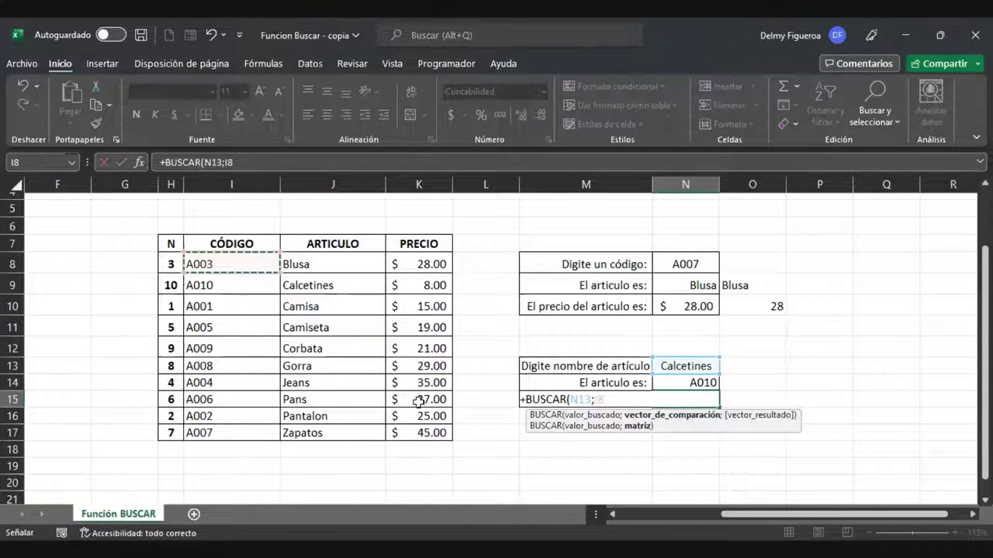
shift+click(421, 426)
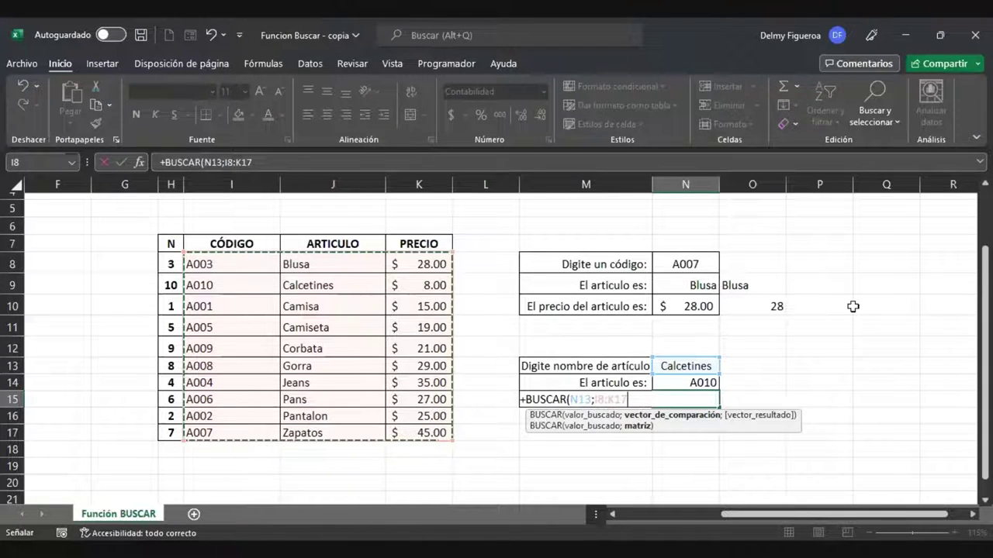
key(Return)
Step: Test the name lookup by entering Camisa in cell N13, and inspect the matrix-form formula in N15
key(Up)
key(Up)
key(Up)
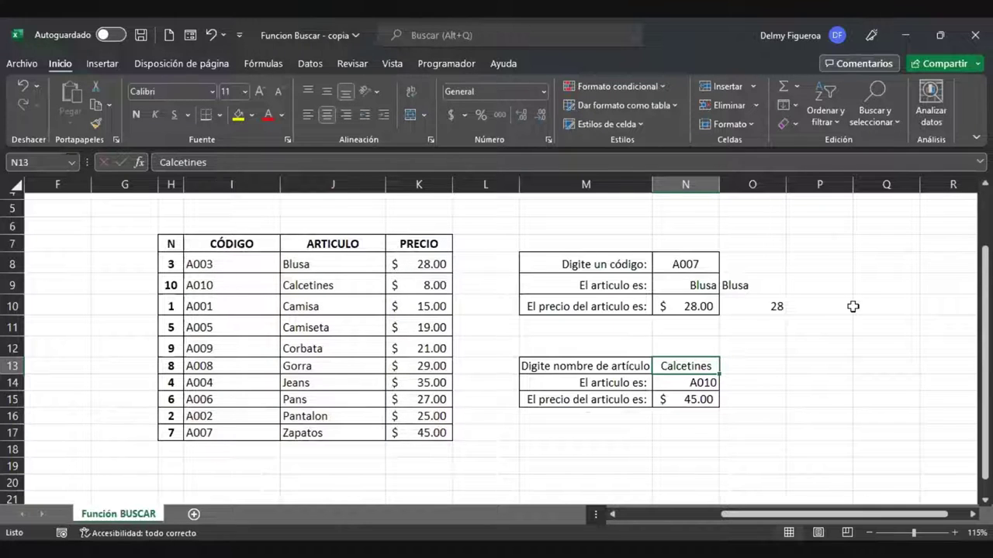
text(Camisa)
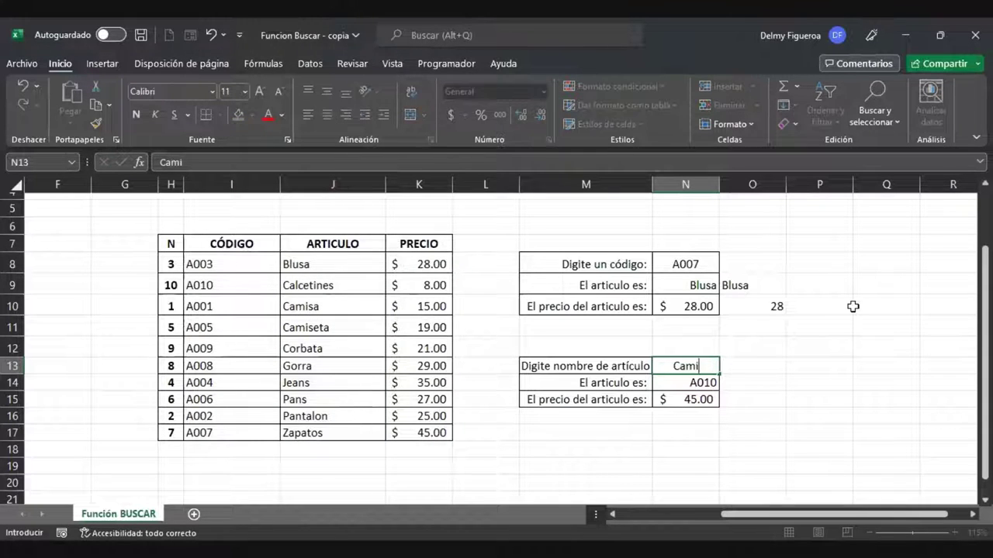
key(Return)
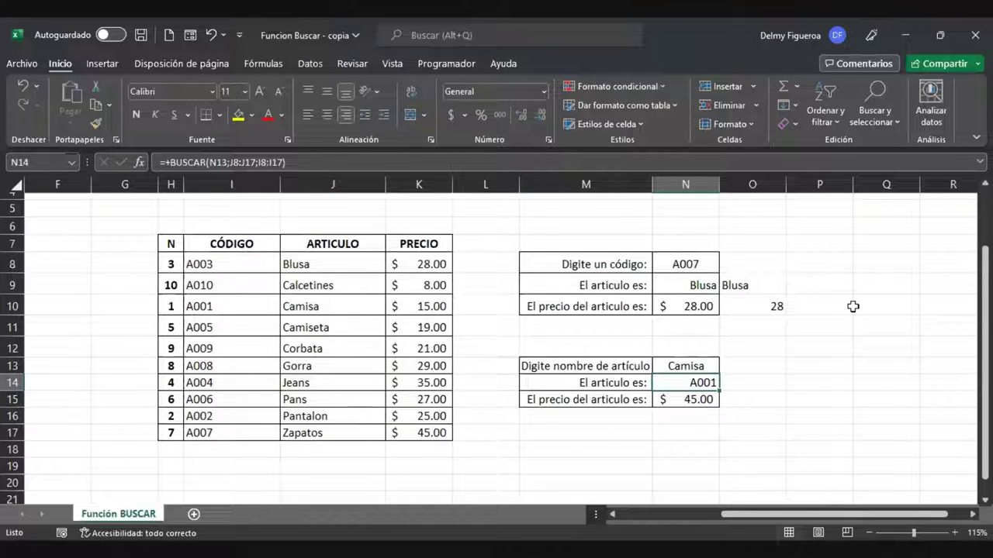
key(Down)
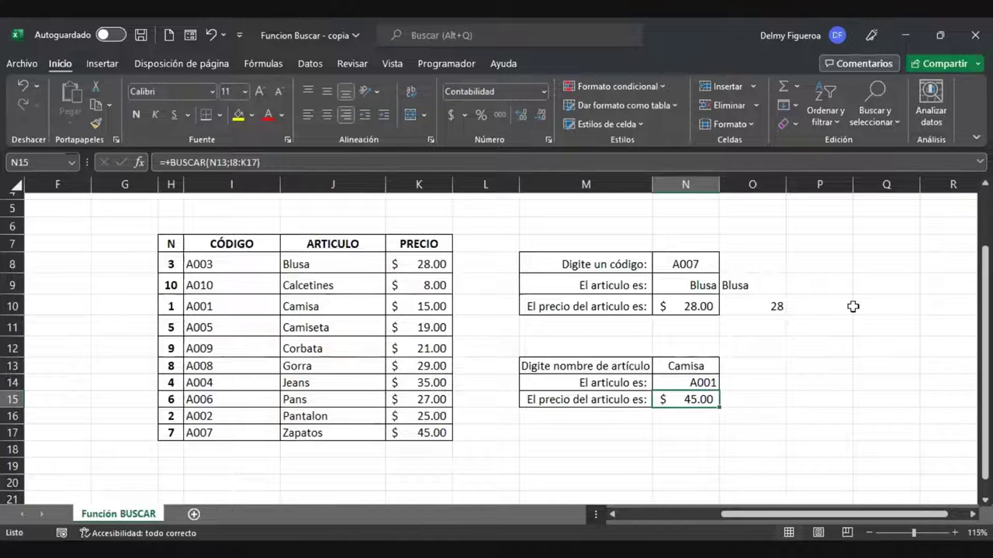
key(F2)
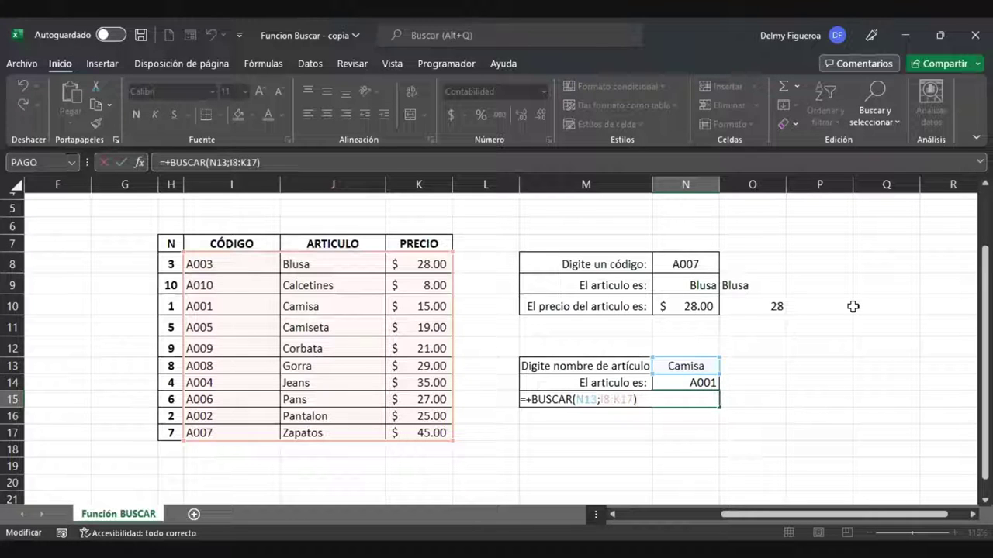
key(Return)
Step: Replace N15's formula with a matrix-form BUSCAR that looks up N13 in the range J8:K17
key(Up)
text(+)
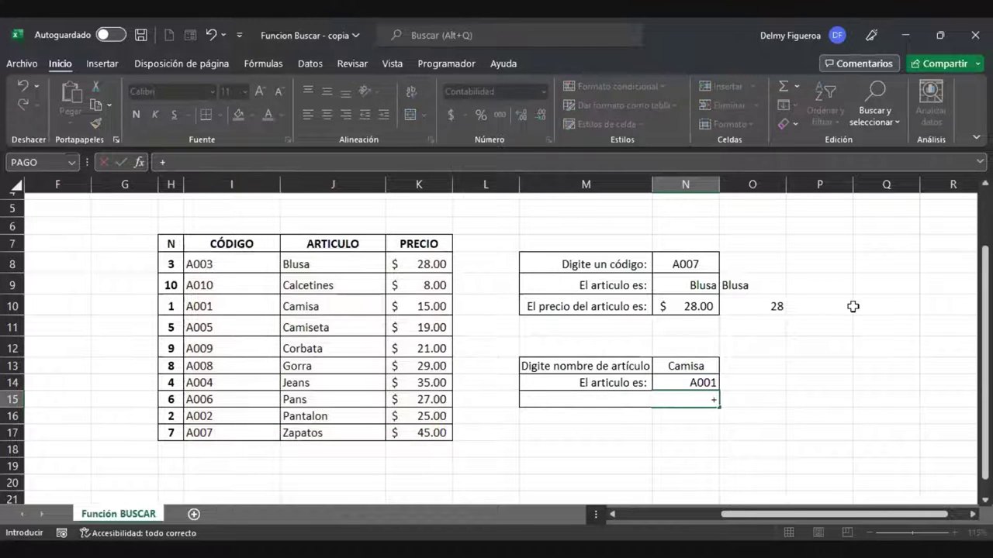
text(busc)
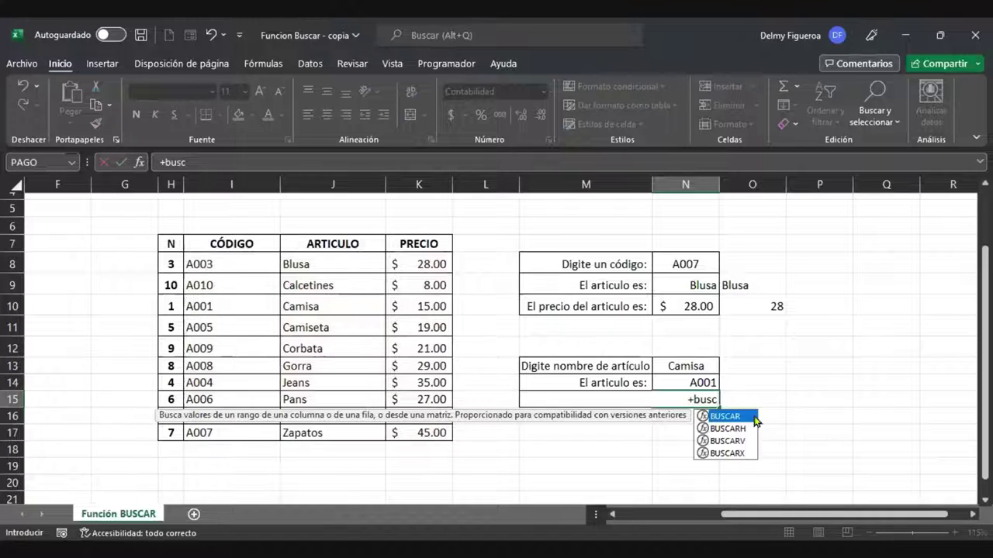
key(Tab)
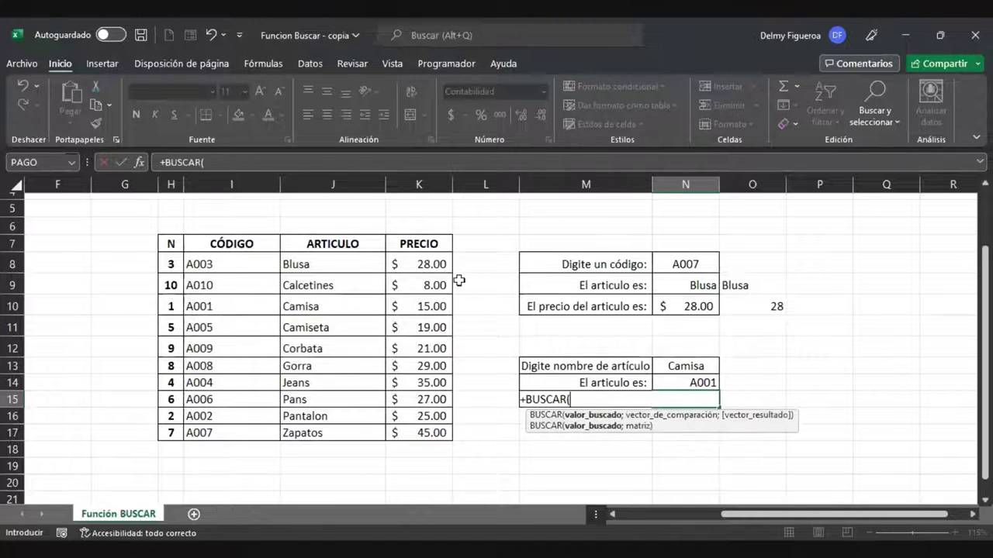
click(698, 362)
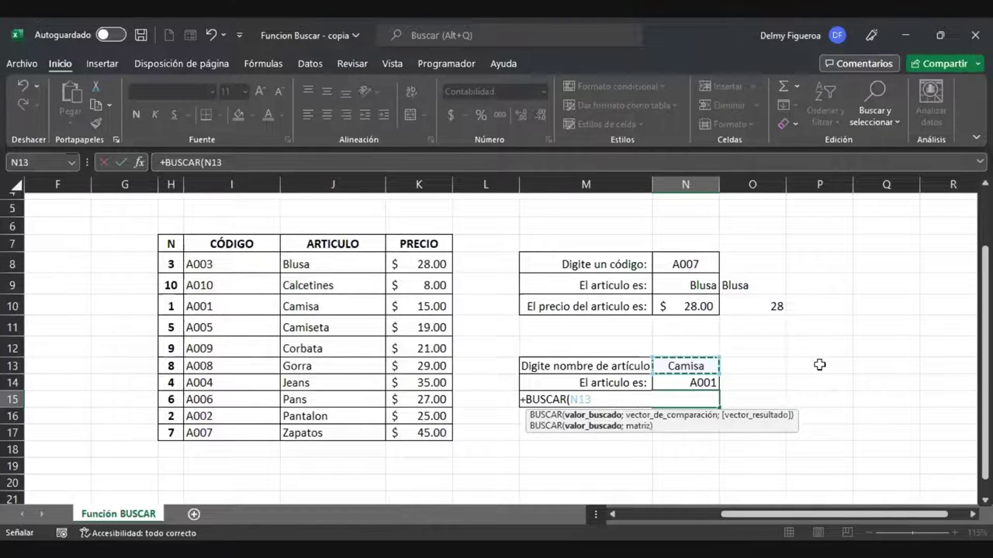
text(;)
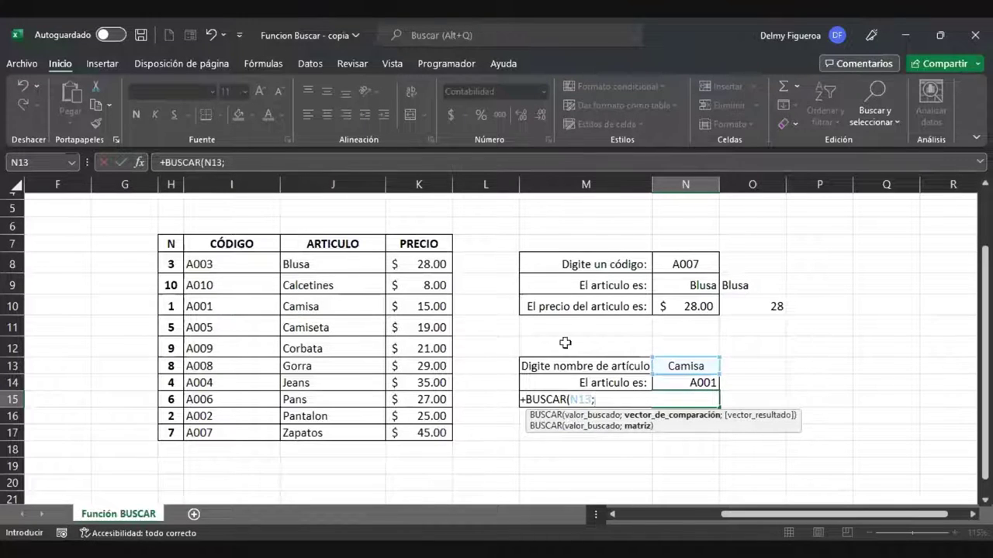
click(341, 262)
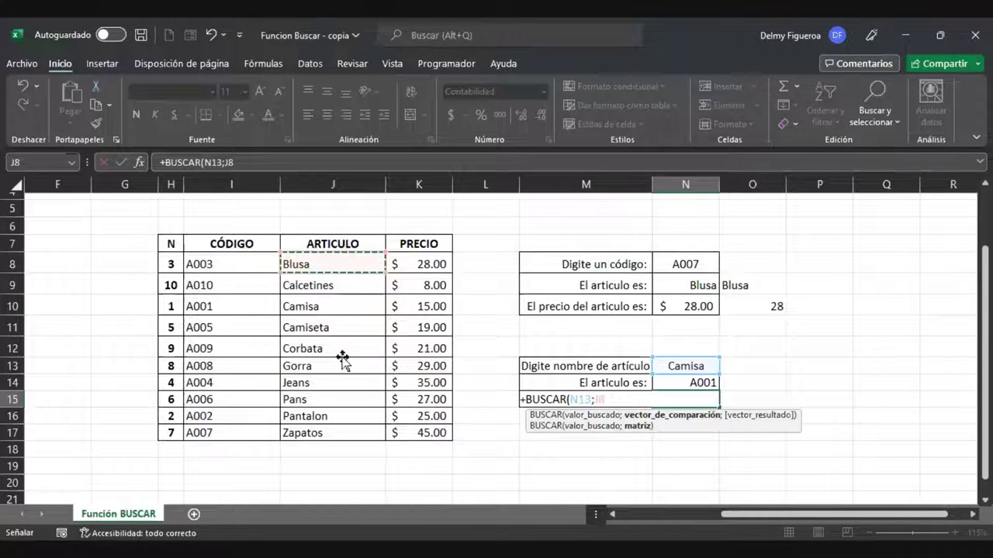
drag(342, 353, 419, 266)
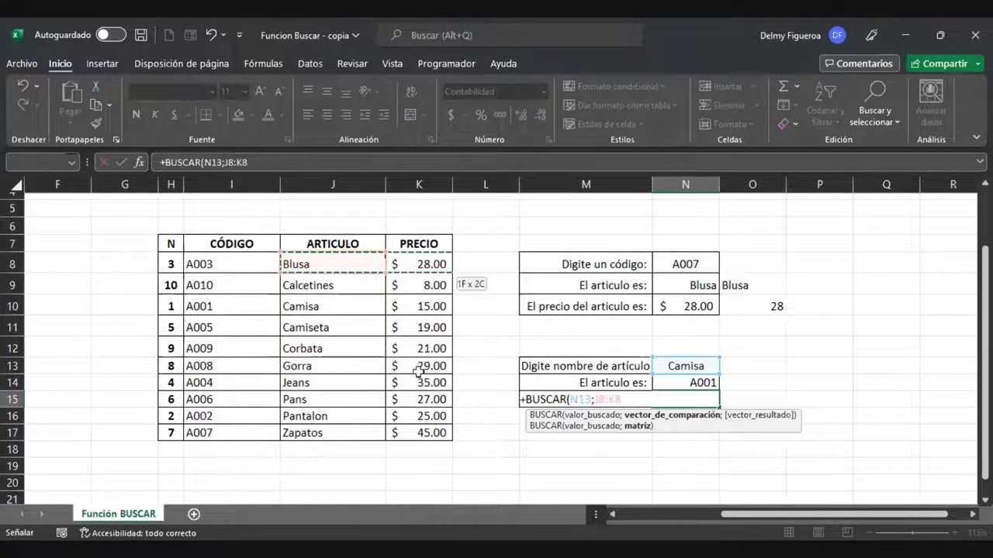
drag(426, 418, 425, 433)
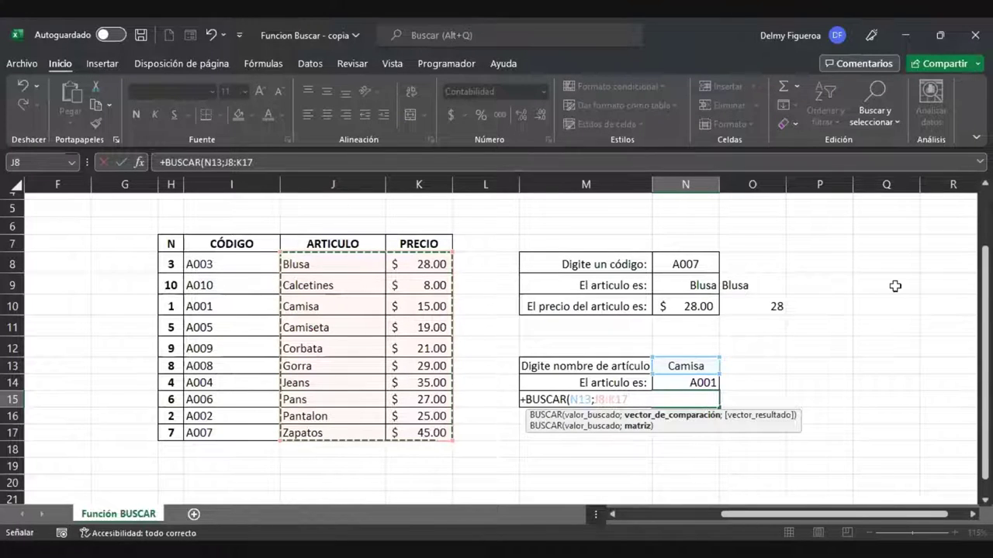
key(Return)
key(Up)
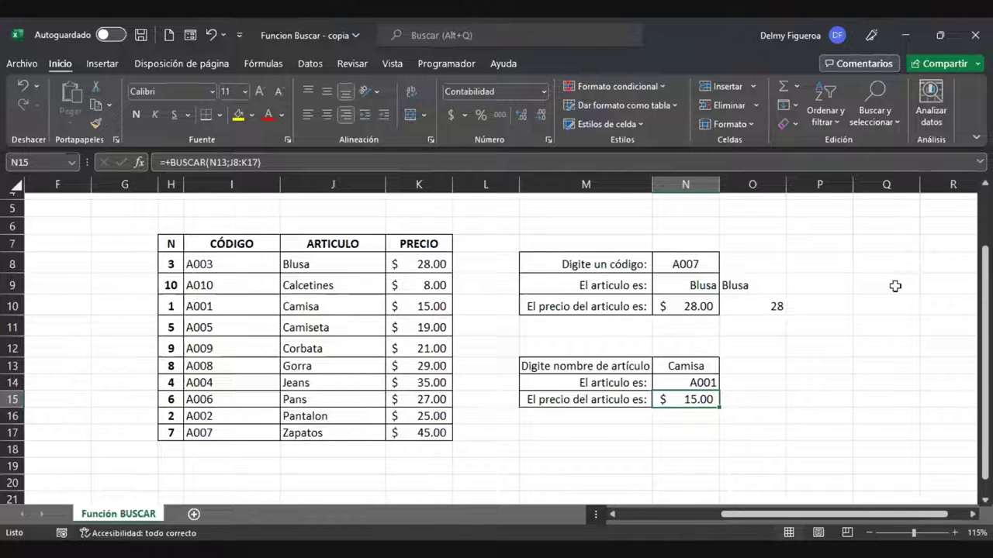
Step: Test the code and price lookups by entering the article name Pantalon in cell N13
key(Up)
key(Up)
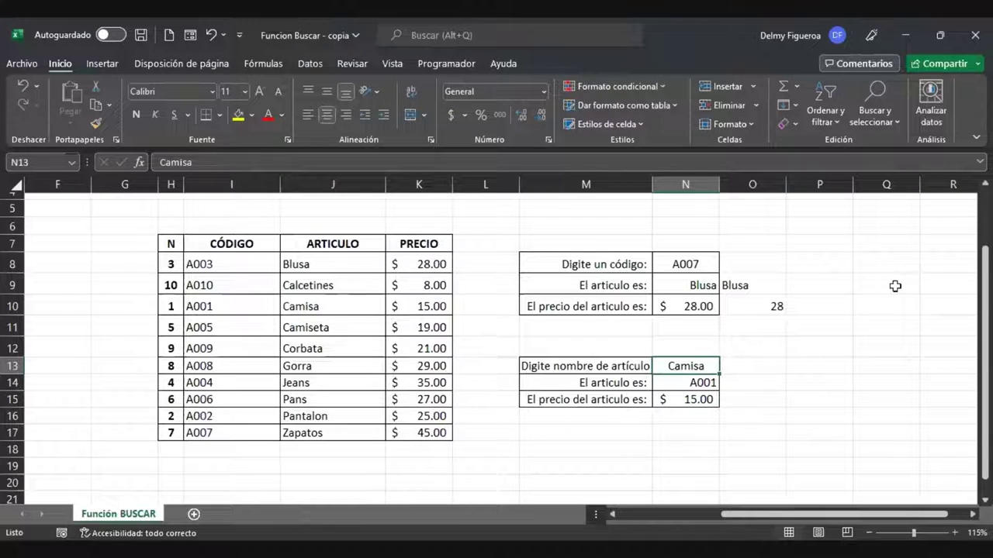
text(Pantalon)
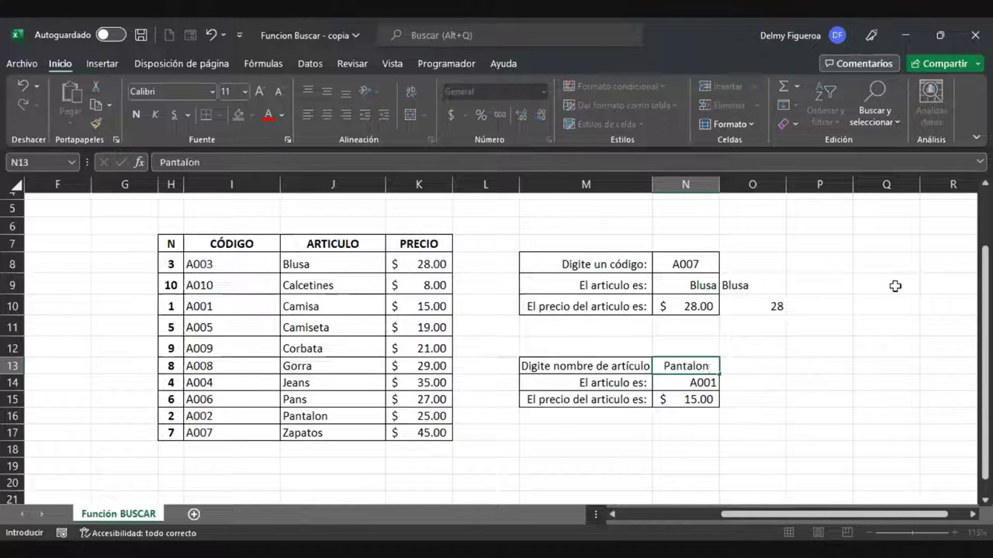
key(Return)
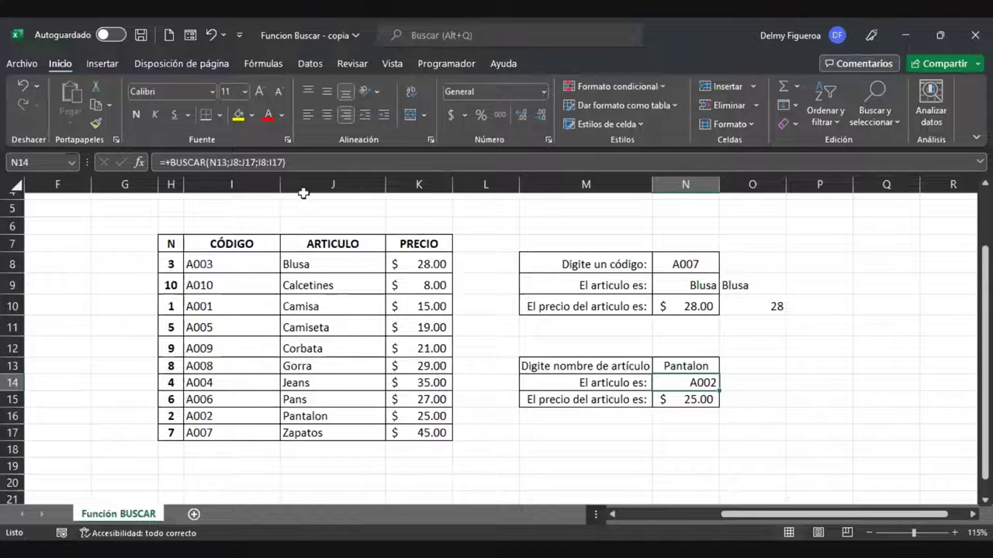
click(702, 262)
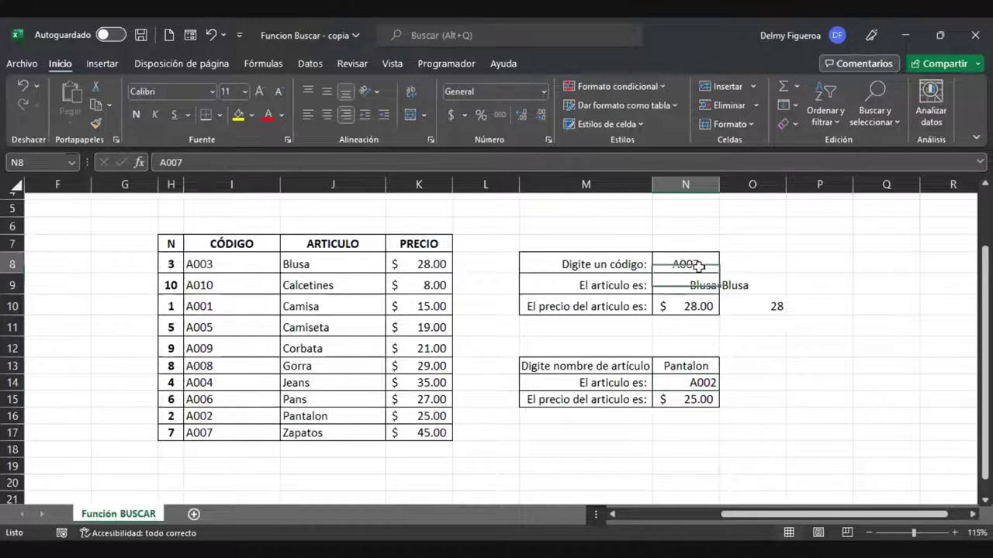
click(702, 367)
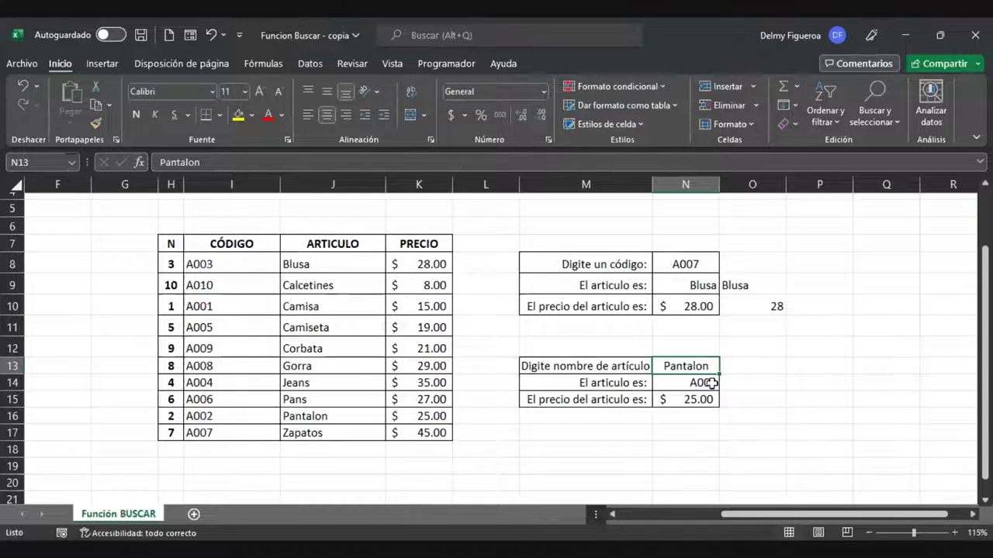
click(760, 380)
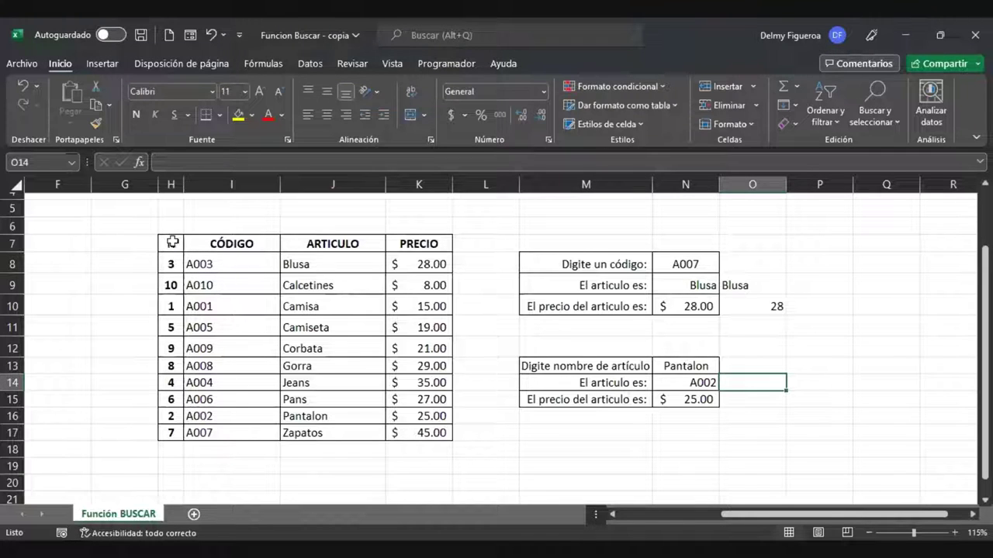
Step: Copy the range H7:N17 with the article table and both lookup blocks, and add a new worksheet
mouse_move(170, 242)
mouse_down()
mouse_move(361, 268)
mouse_move(417, 293)
mouse_move(432, 437)
mouse_move(714, 439)
mouse_up()
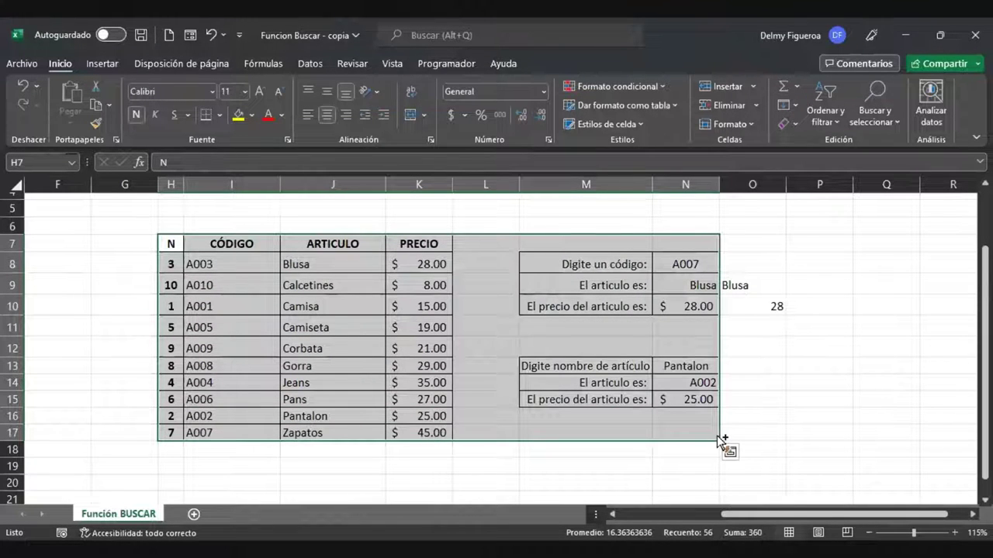
key(ctrl+c)
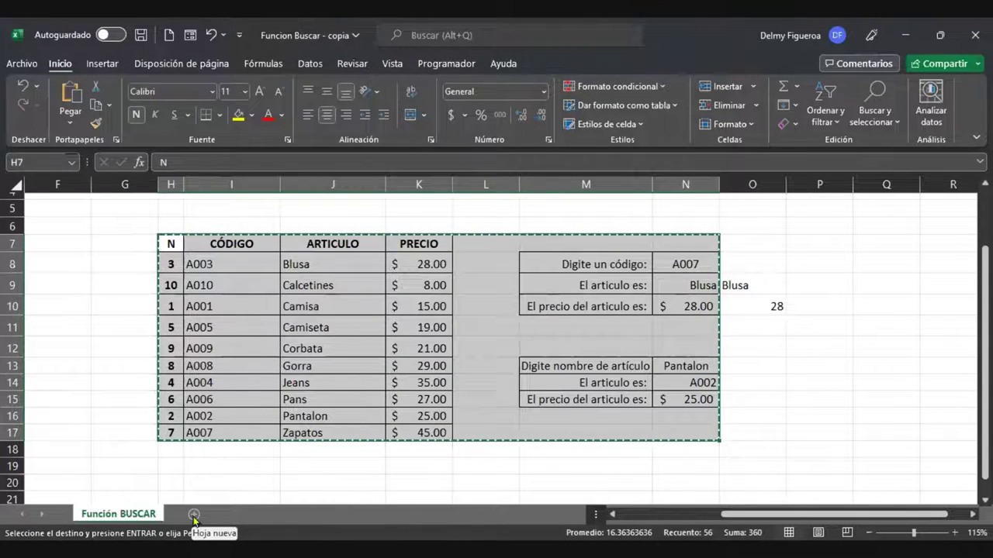
key(ctrl+Home)
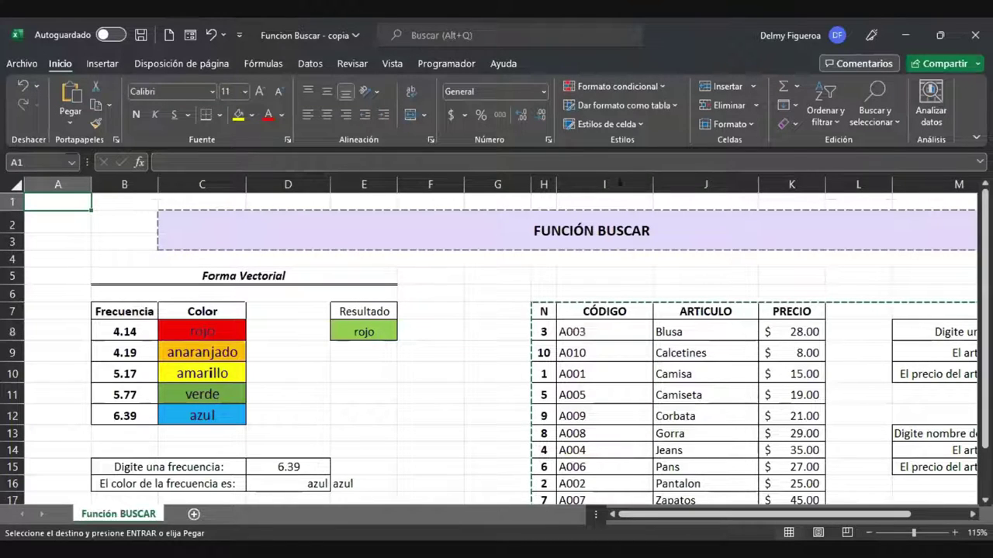
click(194, 515)
ctrl+scroll(255, 354, up, 3)
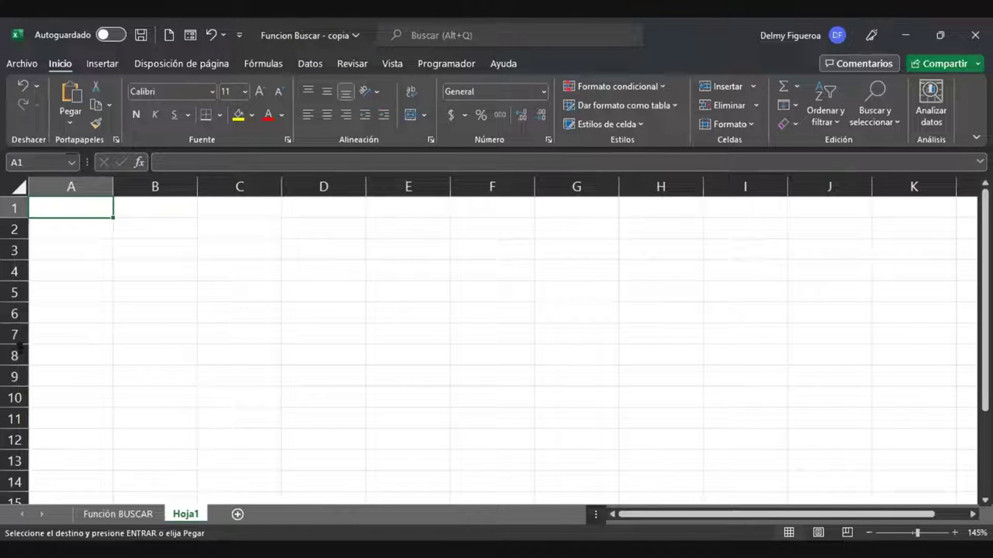
Step: Paste the copied table and lookup blocks at cell H7 of the new sheet Hoja1
click(16, 334)
click(660, 334)
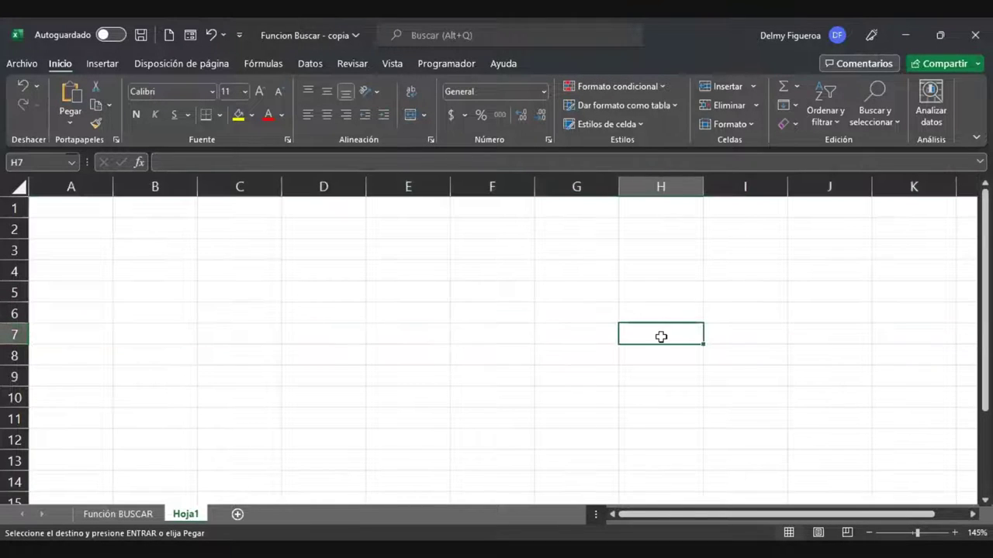
key(ctrl+v)
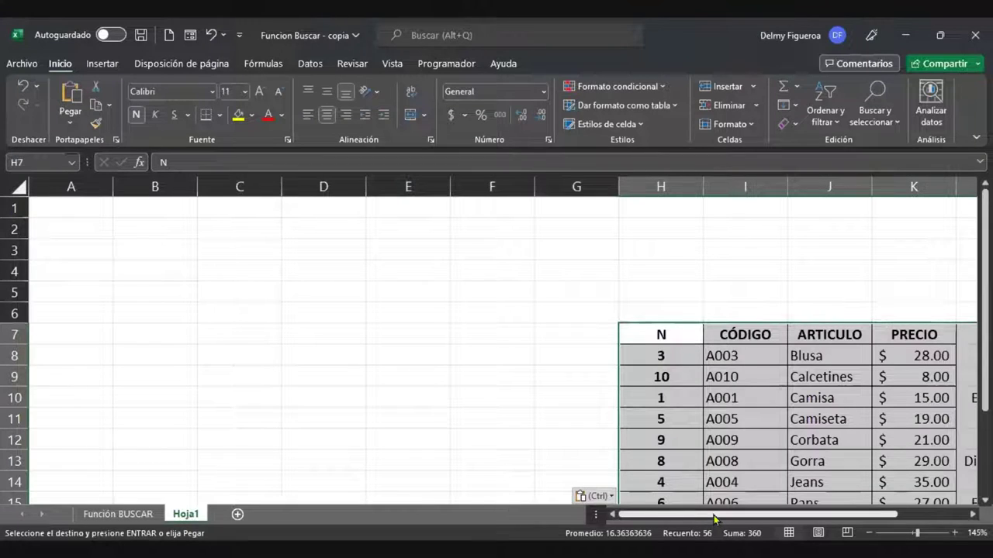
drag(714, 518, 848, 529)
scroll(824, 416, down, 2)
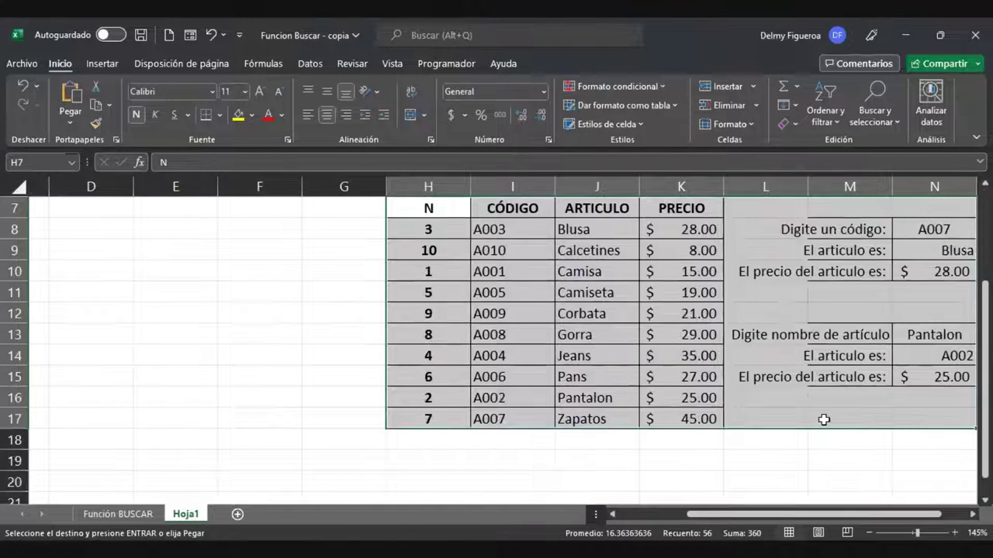
scroll(824, 442, up, 1)
scroll(667, 349, right, 1)
scroll(722, 348, right, 3)
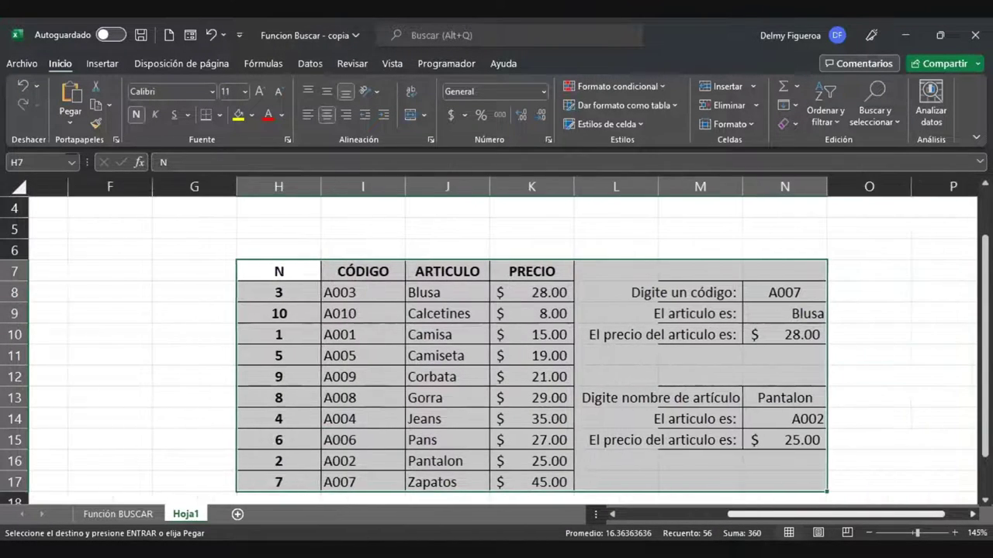
Step: Clear the contents of N8:N10 and N13:N16, and autofit column M to its labels
click(718, 342)
drag(665, 302, 665, 334)
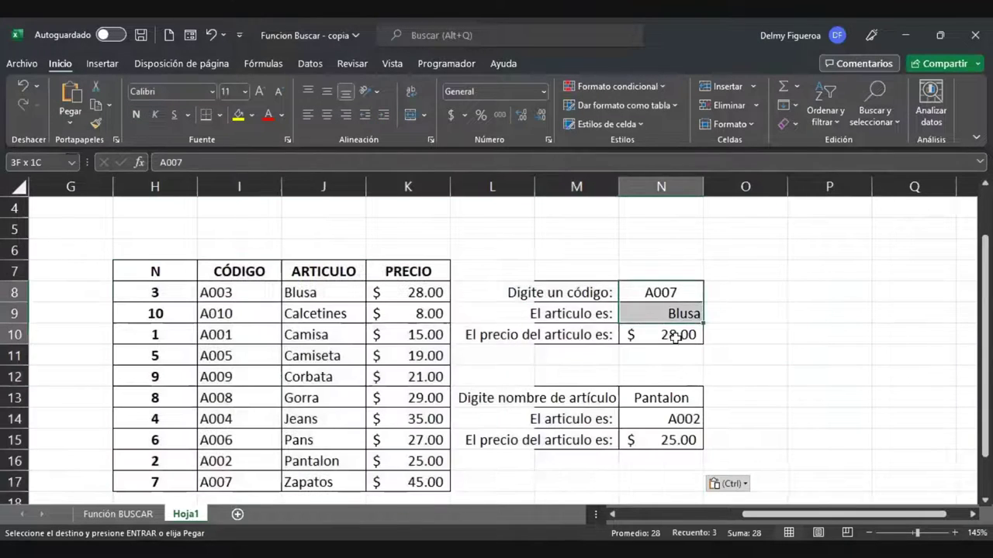
key(Delete)
drag(679, 391, 687, 461)
key(Delete)
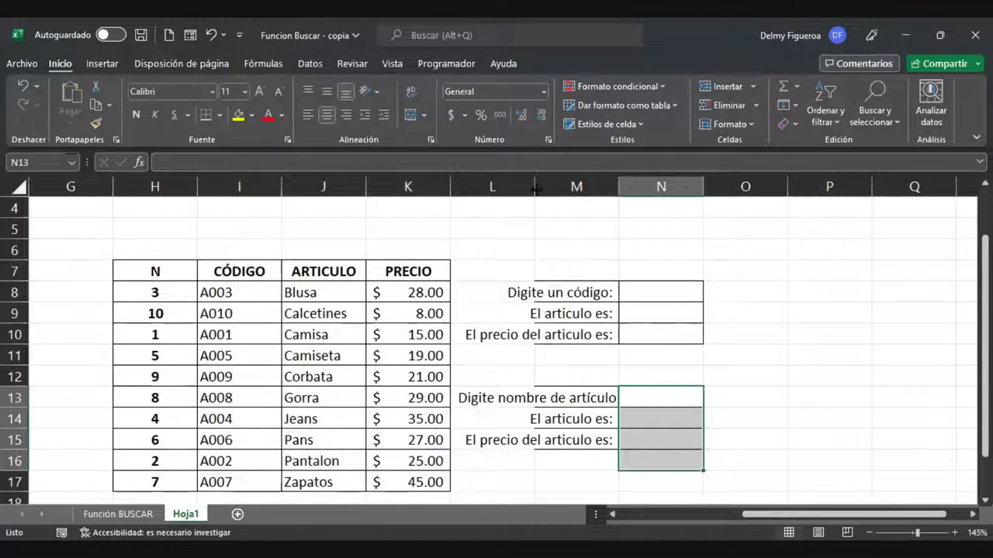
double_click(618, 187)
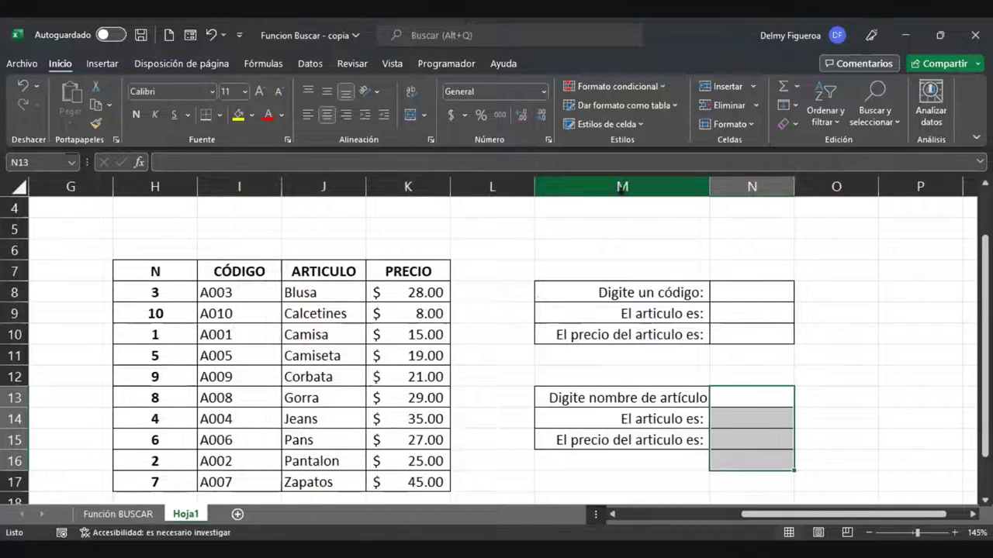
click(616, 374)
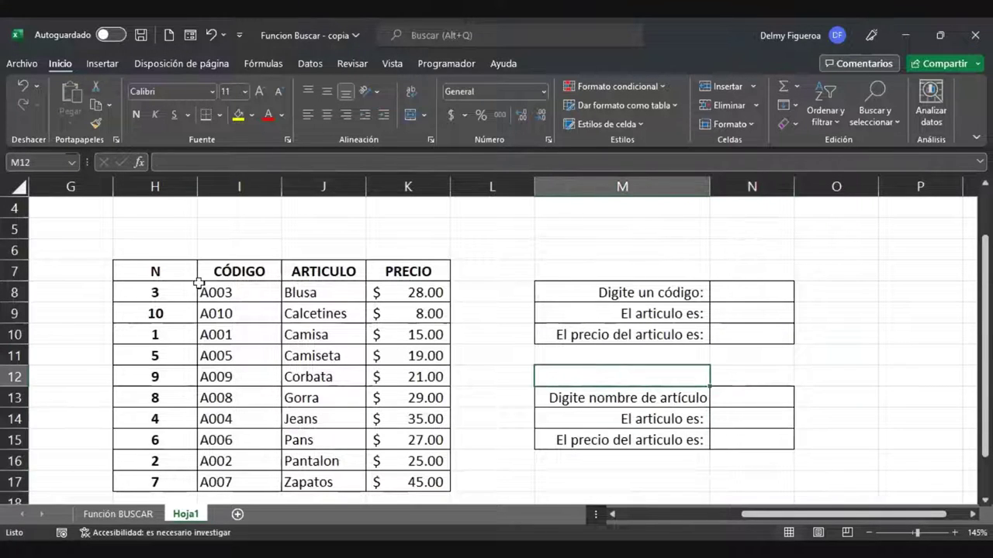
Step: Renumber the N column in H8:H17 by entering 1 and 2 and filling the series down to 10
drag(166, 288, 185, 476)
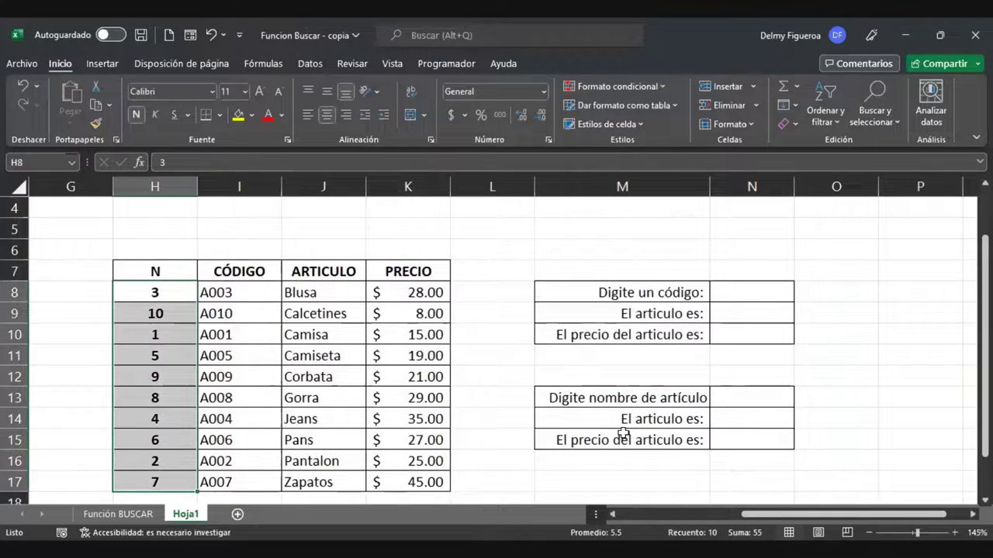
key(Up)
key(Down)
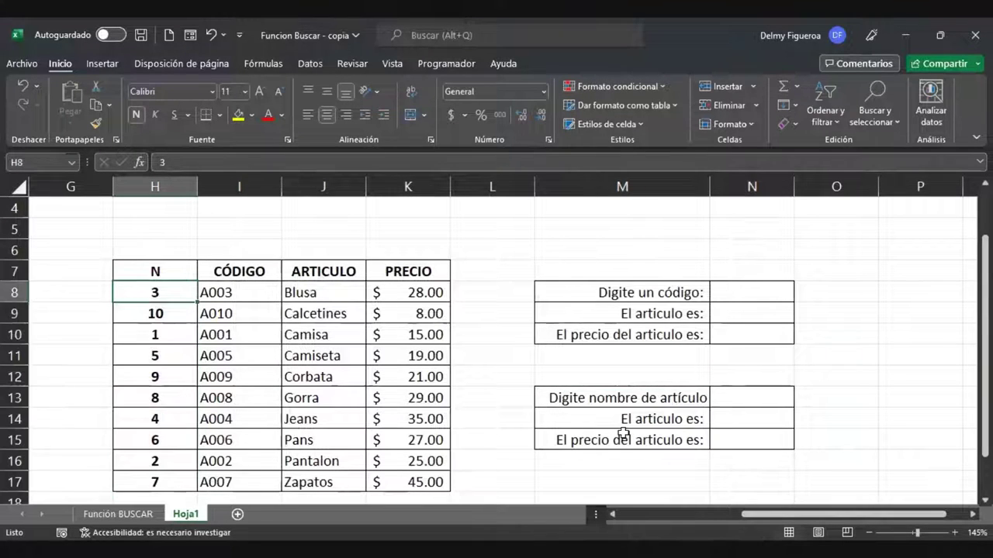
text(1)
key(Return)
text(2)
key(Return)
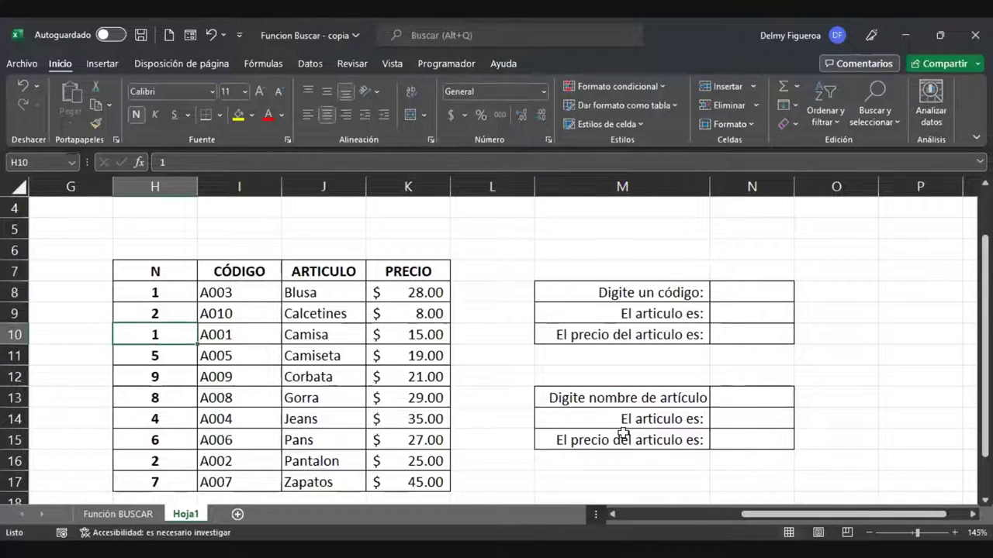
key(Up)
key(Up)
key(shift+Down)
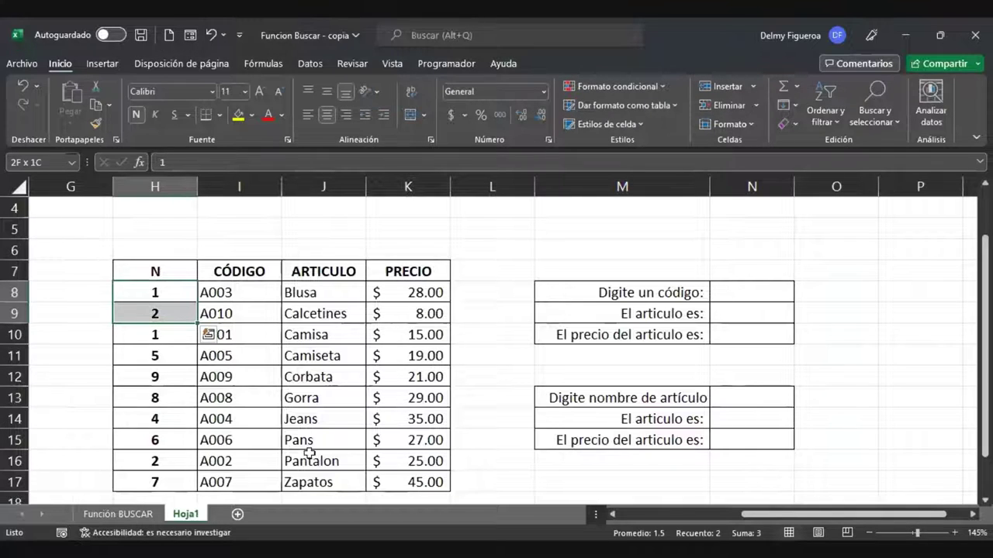
drag(197, 324, 209, 486)
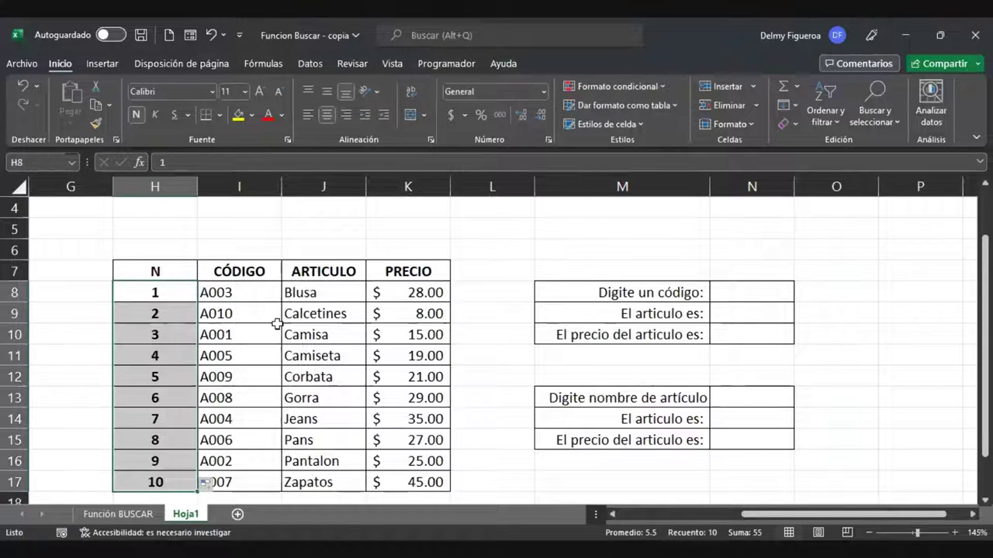
Step: Replace the CÓDIGO heading in cell I7 with Nombre
click(262, 290)
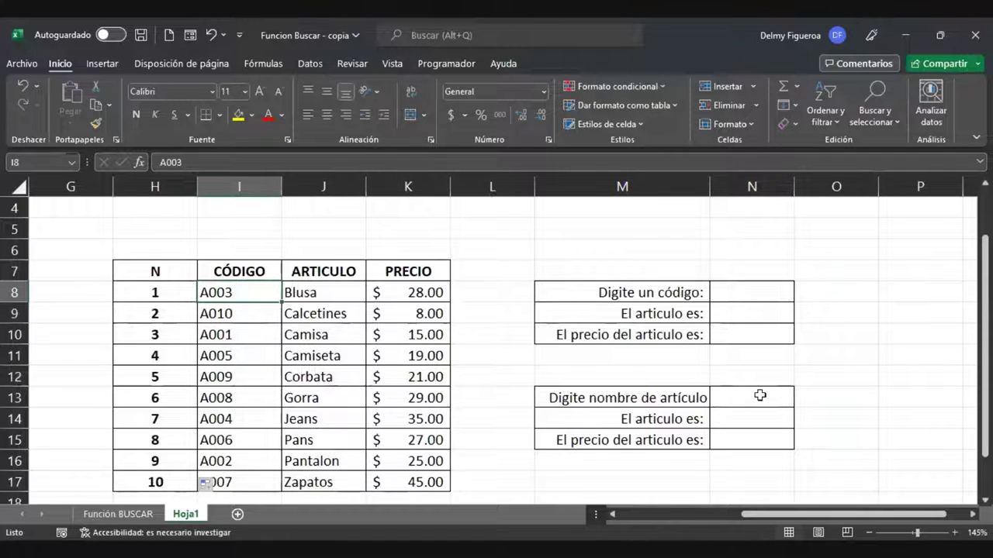
key(Up)
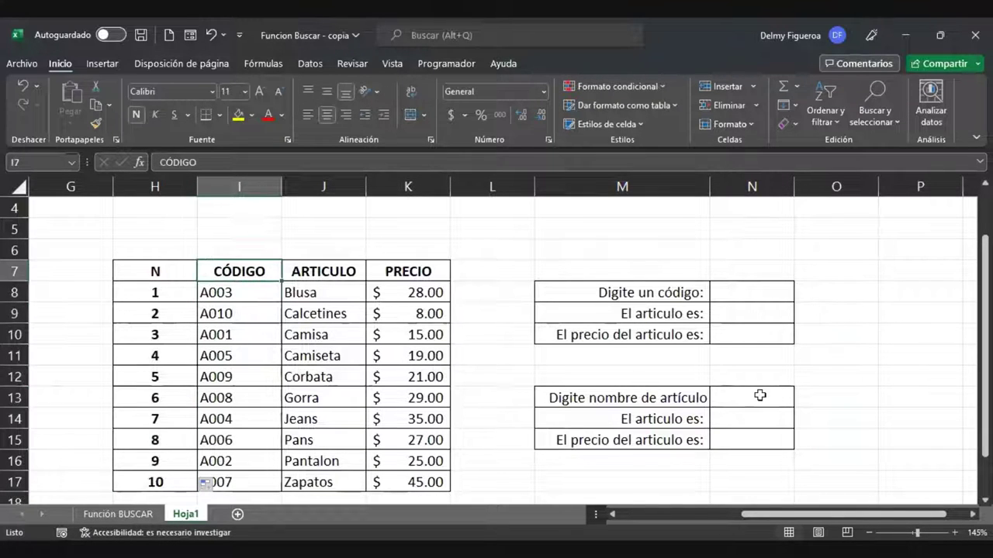
text(Nombre)
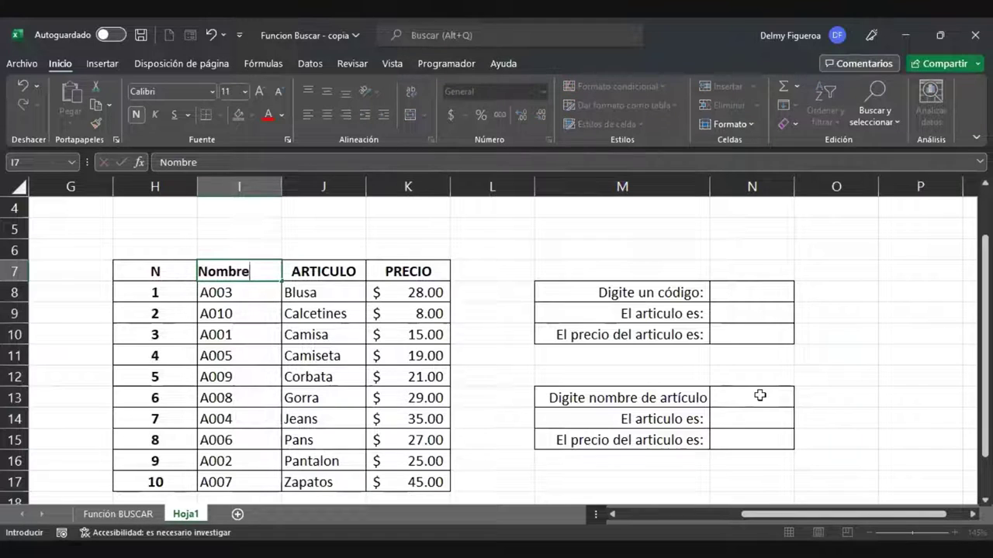
Step: Enter "Venta" and "Comision" as the table headers in J7 and K7
key(Tab)
text(Venta)
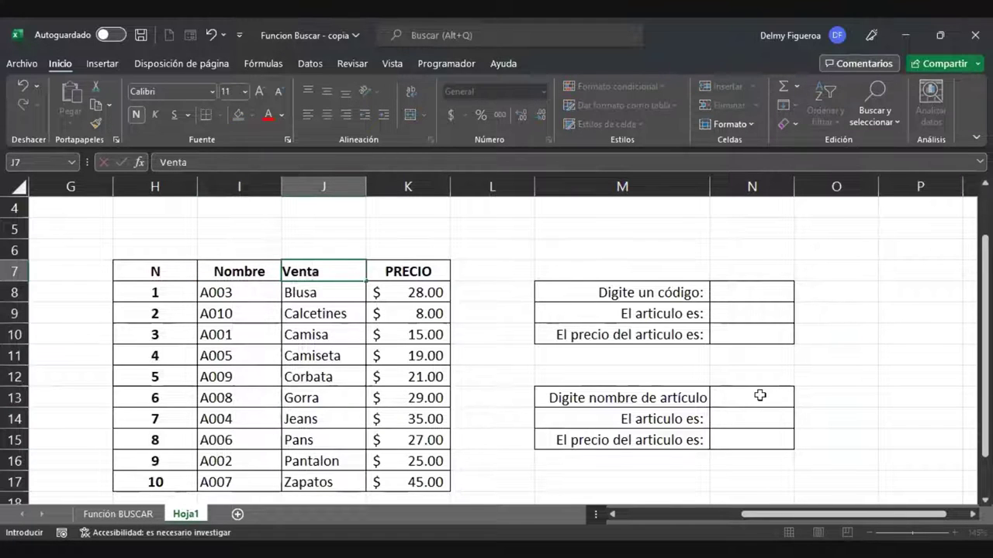
key(Tab)
text(Comisi)
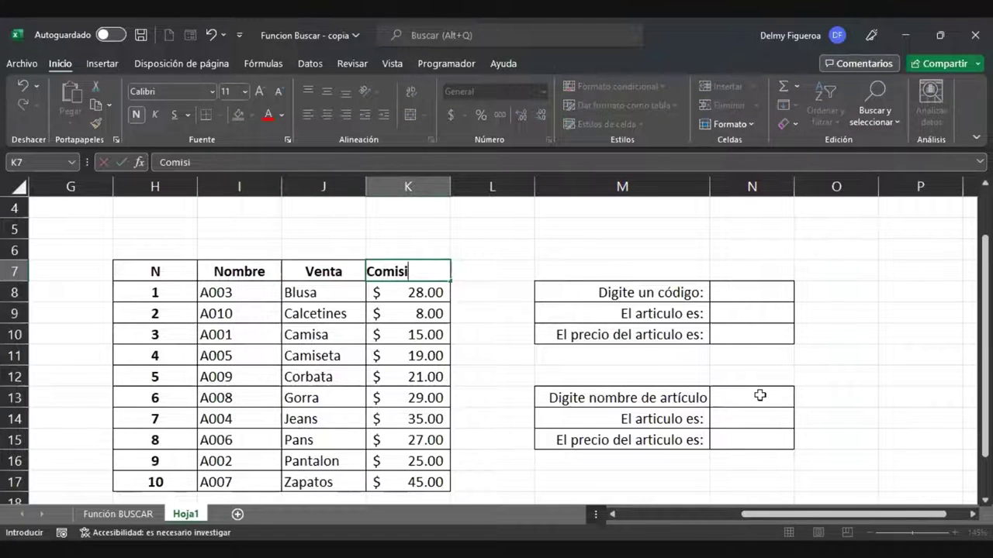
text(on)
key(Return)
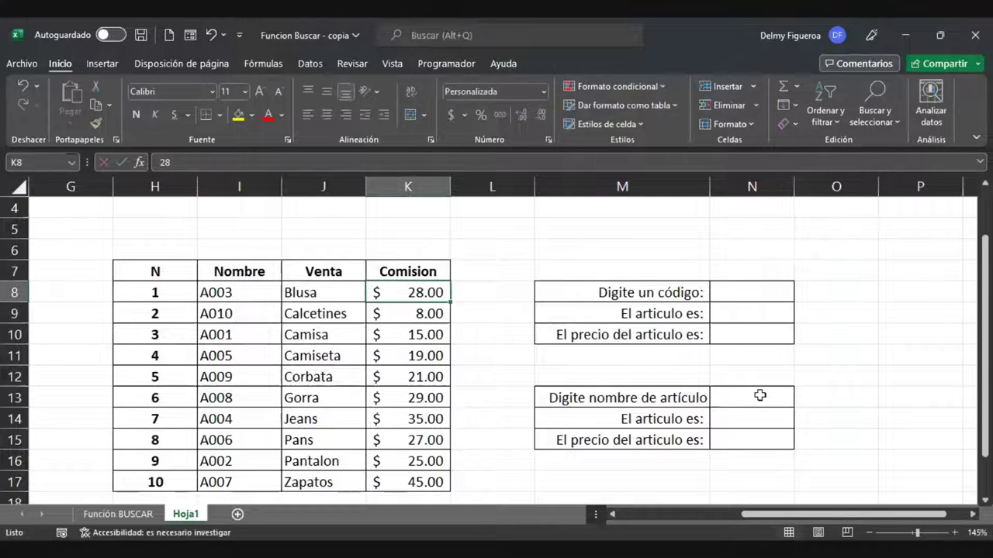
Step: Correct the spelling of the header in K7 to "Comisión"
key(Up)
key(F2)
key(Left)
key(BackSpace)
text(ó)
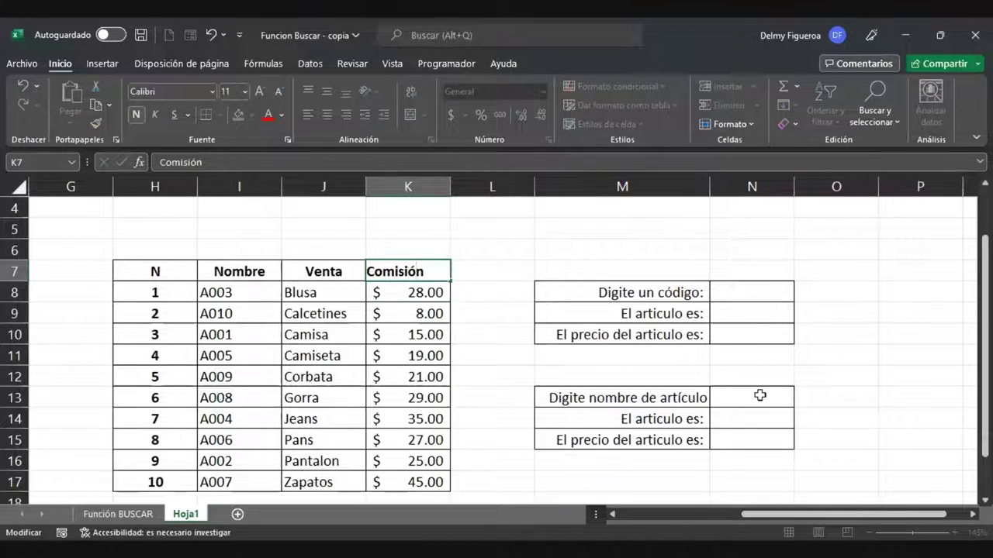
key(Return)
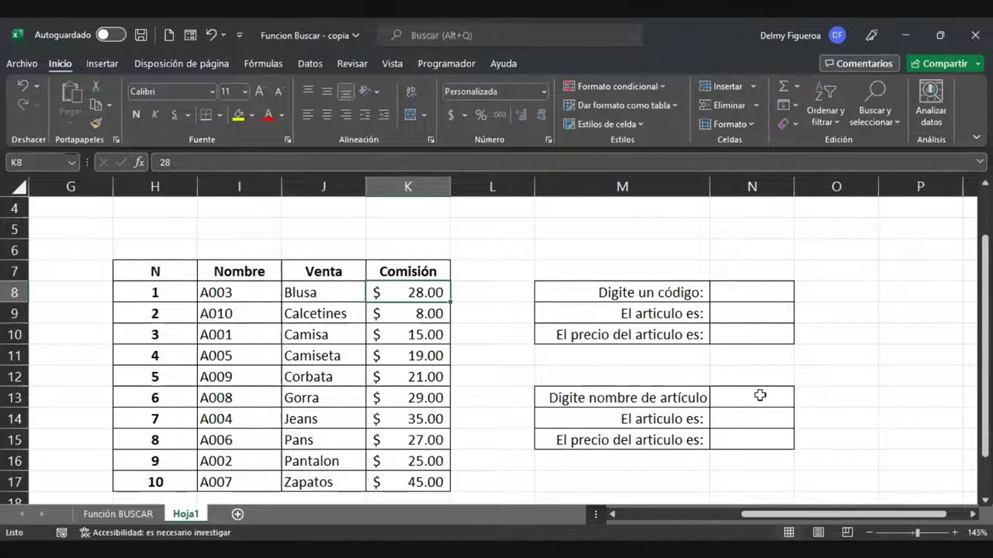
Step: Enter "Vendedor 1" in I8 and fill the series down to "Vendedor 10" in I17
key(Left)
key(Left)
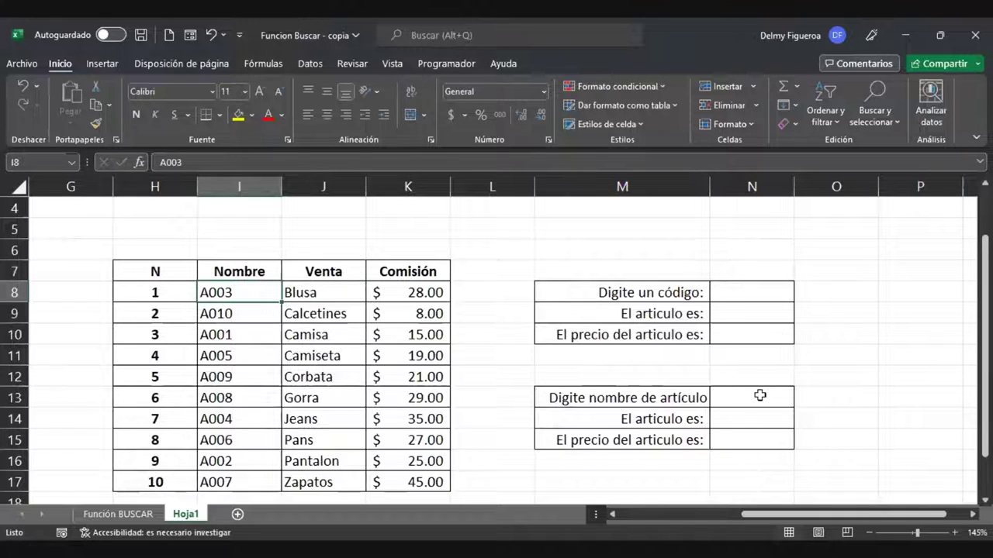
text(Vendedor)
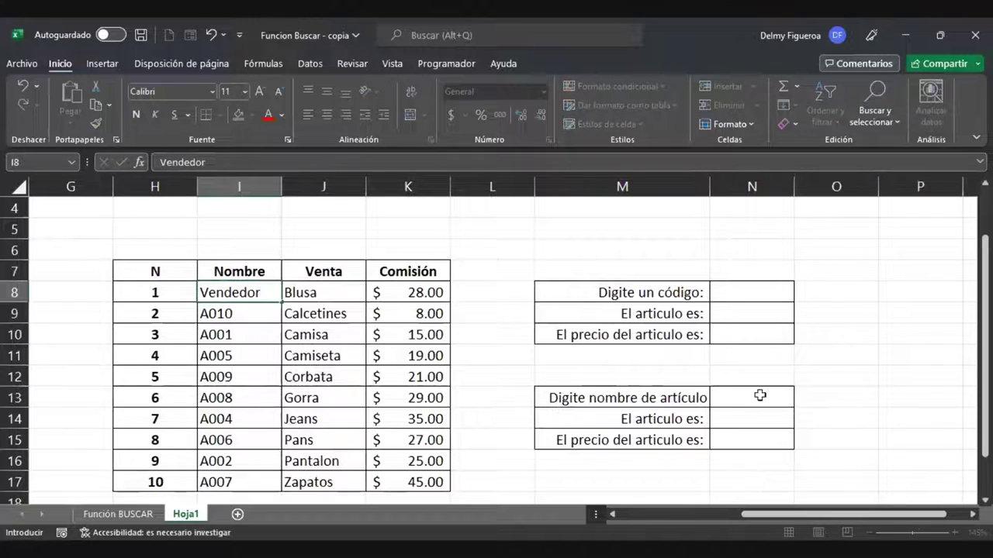
text( 1)
key(Return)
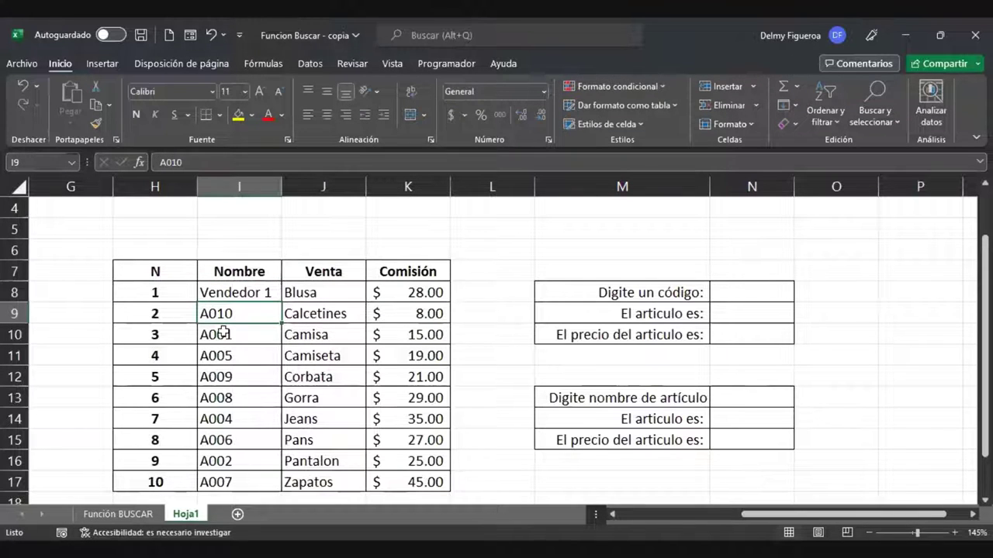
click(245, 289)
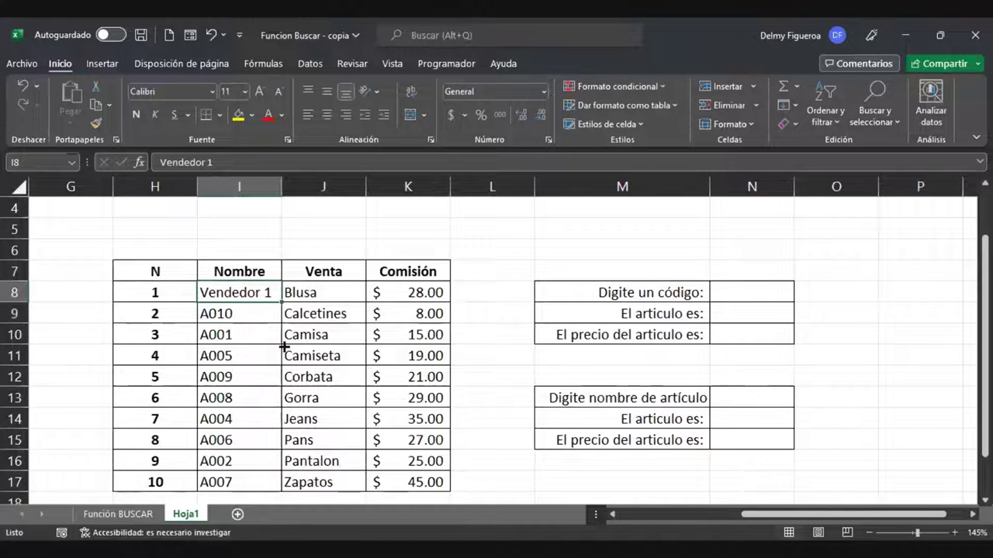
drag(281, 302, 273, 482)
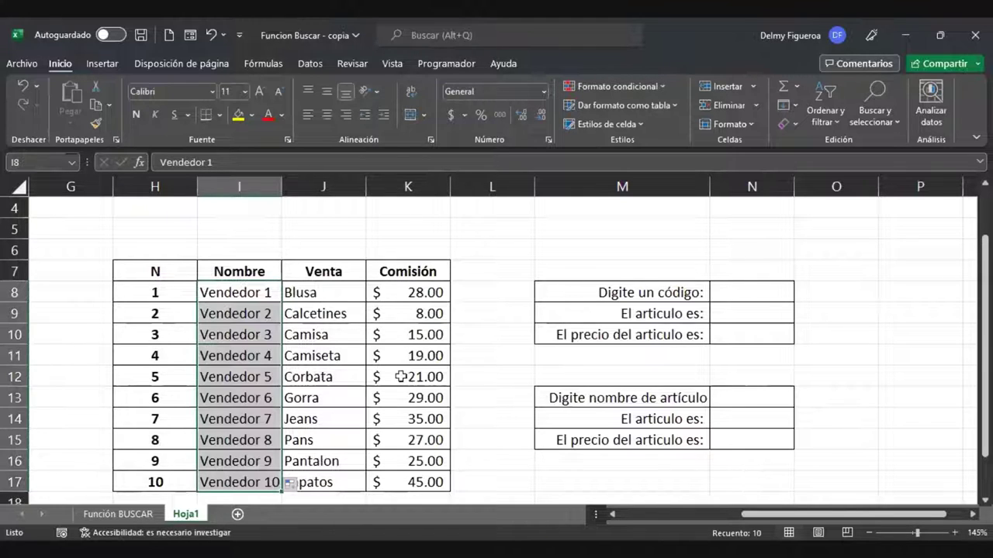
Step: Clear the article names from J8:J17 and enter the formula +ALEATORIO.ENTRE(1000;2000) in J8
drag(355, 397, 365, 481)
key(Delete)
click(329, 292)
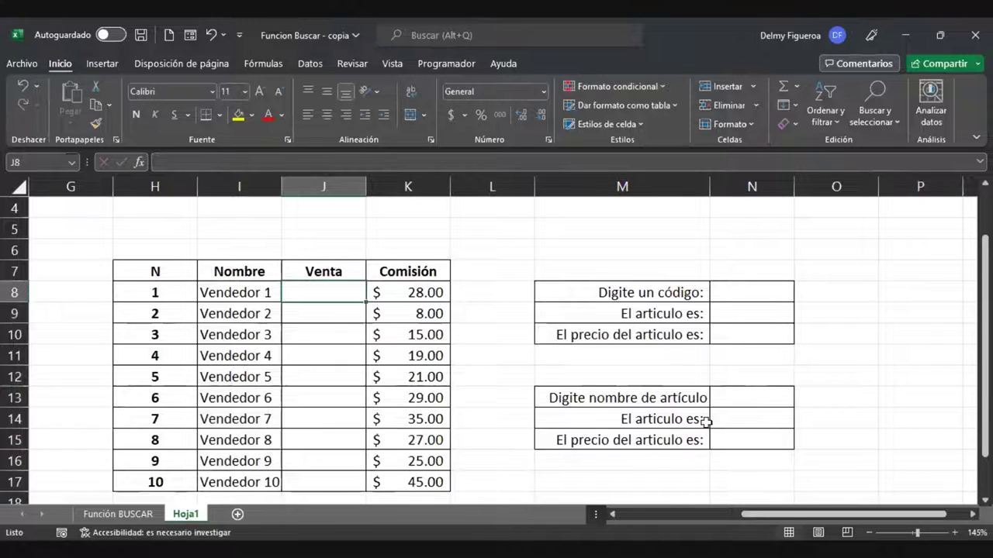
text(+ale)
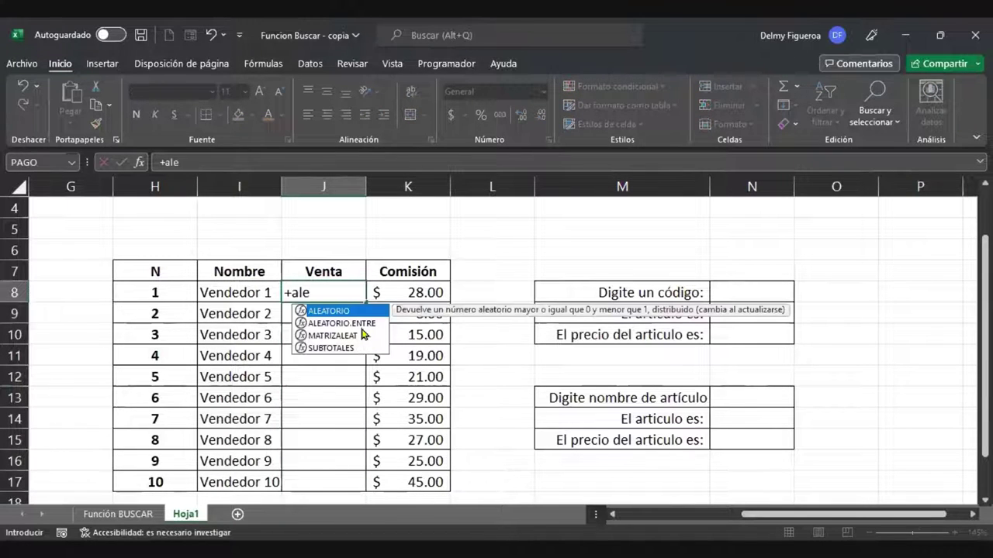
double_click(361, 323)
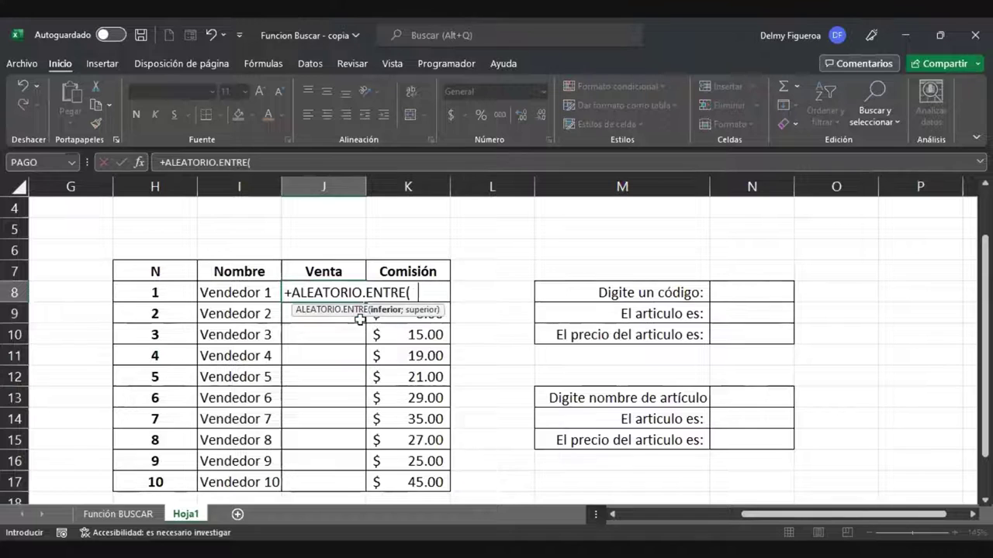
text(1000)
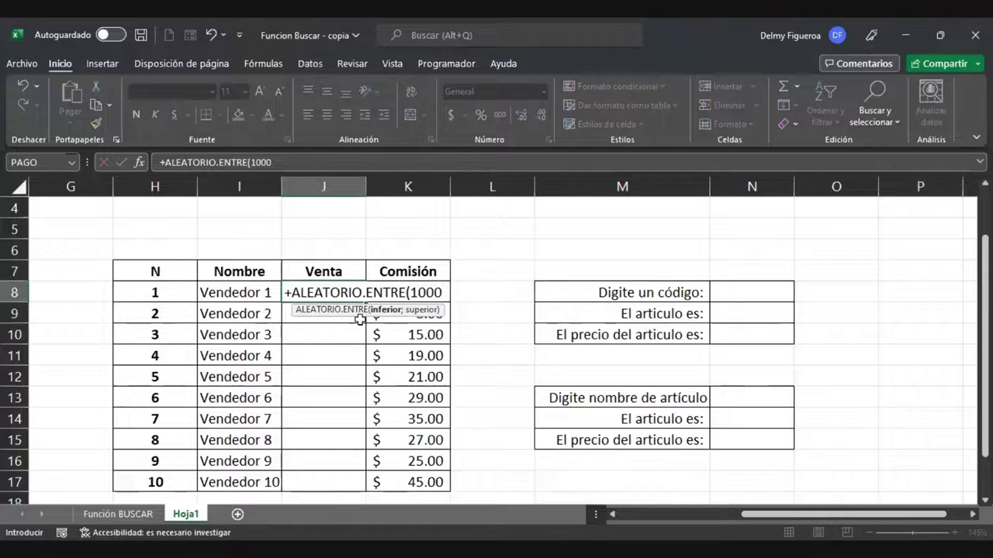
text(;200)
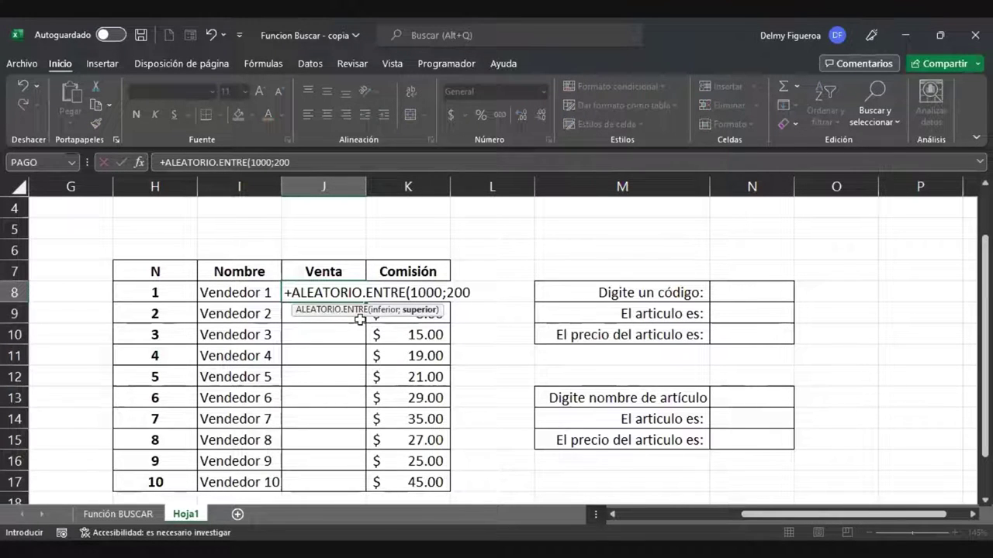
text(0)
key(ctrl+Return)
Step: Copy the random sales formula from J8 into J9:J17
key(ctrl+c)
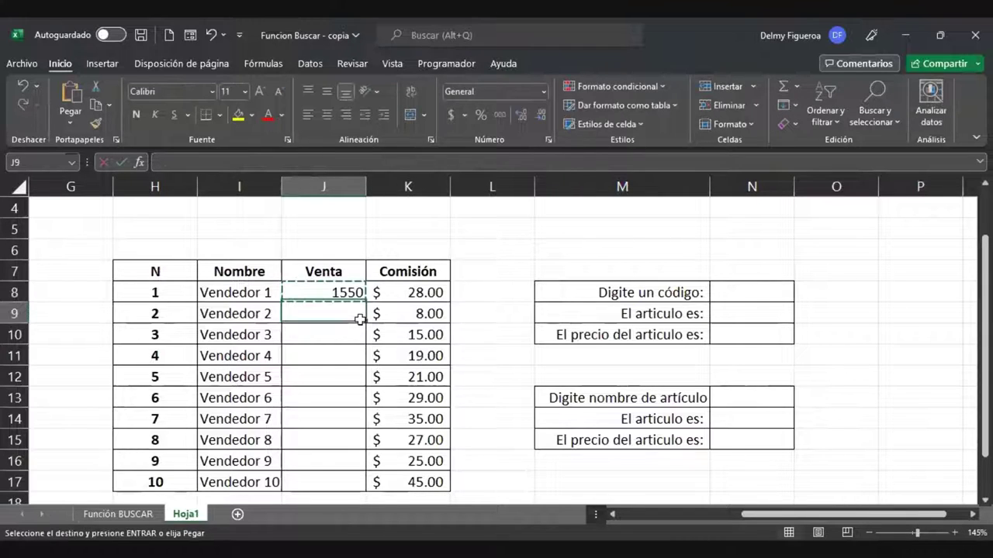
drag(360, 320, 360, 323)
key(shift+Down)
key(shift+Down)
key(shift+Down)
key(shift+Down)
key(shift+Down)
key(shift+Down)
key(shift+Down)
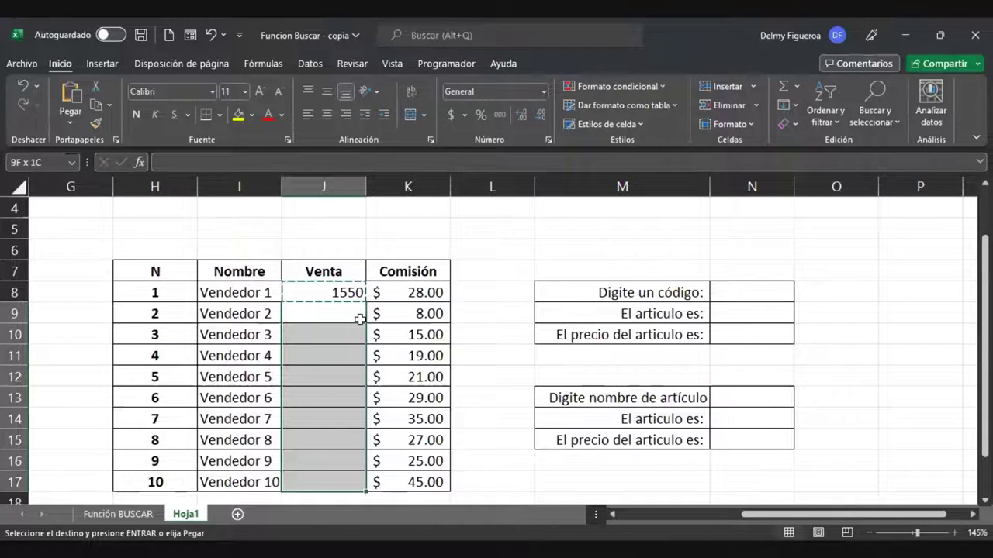
key(ctrl+v)
Step: Replace the formulas in J8:J17 with their values and apply the Contabilidad number format with the dollar sign
key(Up)
key(shift+Down)
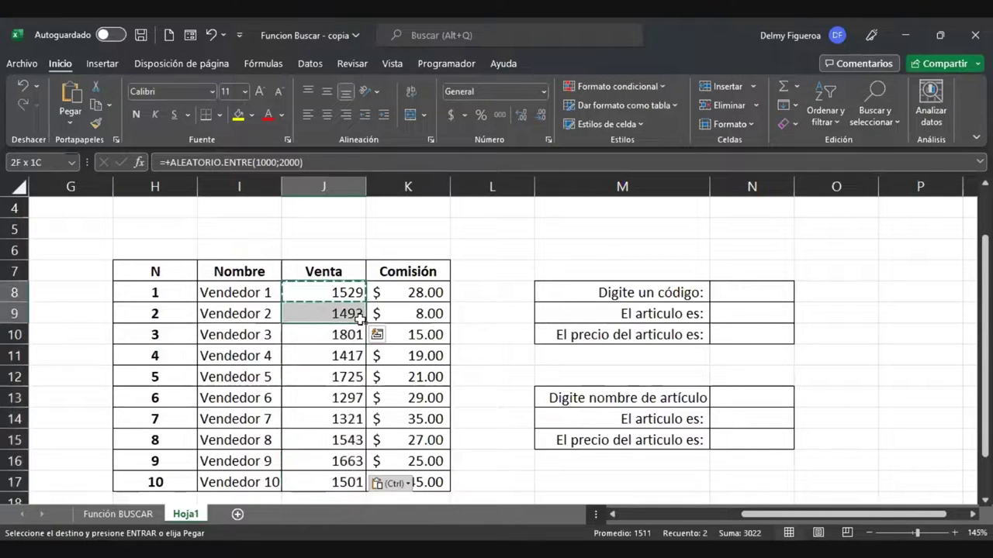
key(shift+Down)
key(shift+Down)
key(shift+Down)
key(shift+Down)
key(shift+Down)
key(shift+Down)
key(shift+Down)
key(shift+Down)
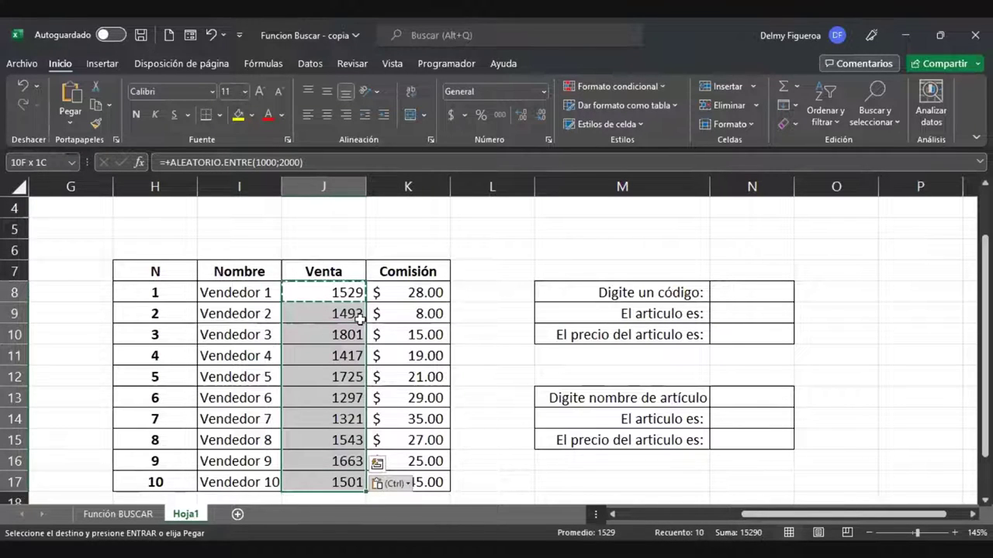
key(shift+F10)
click(414, 210)
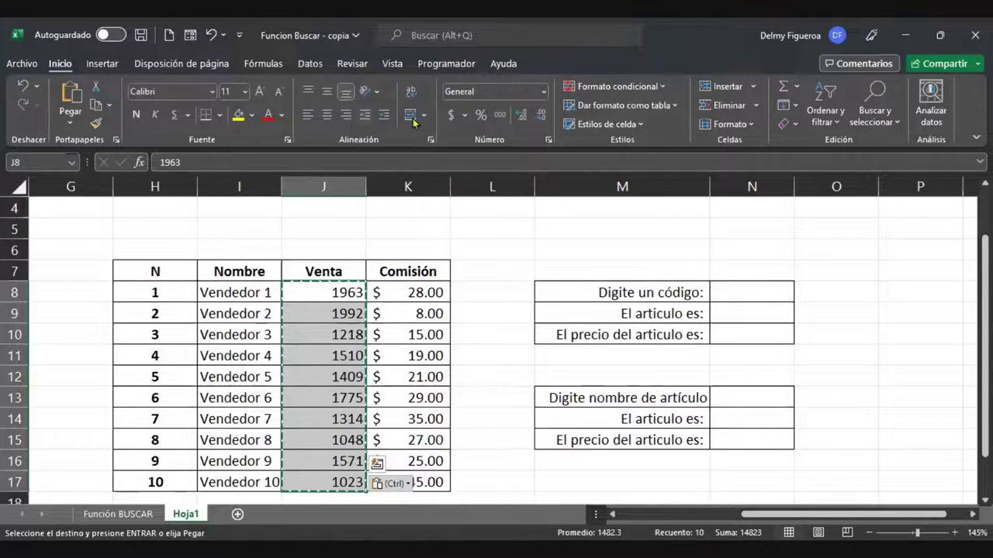
key(ctrl+shift+4)
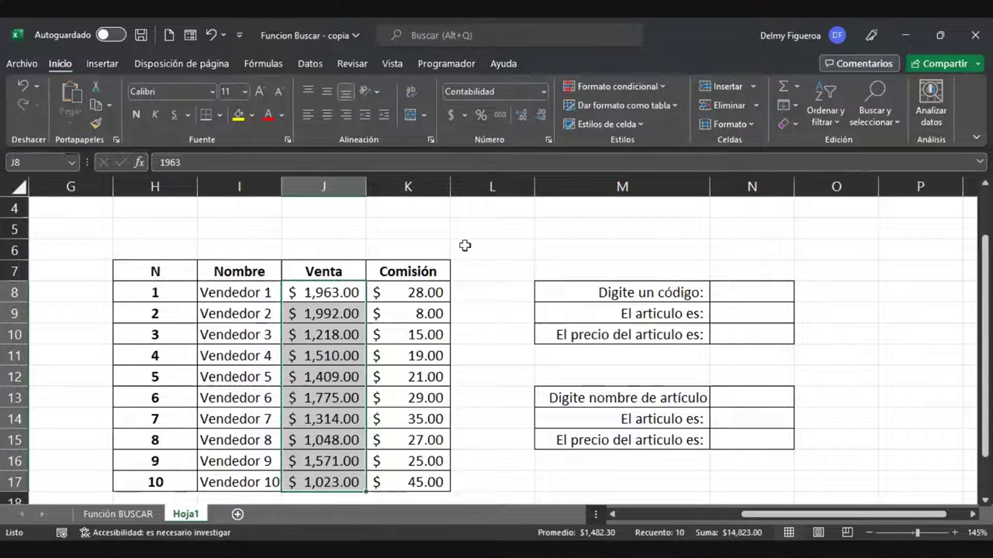
click(619, 292)
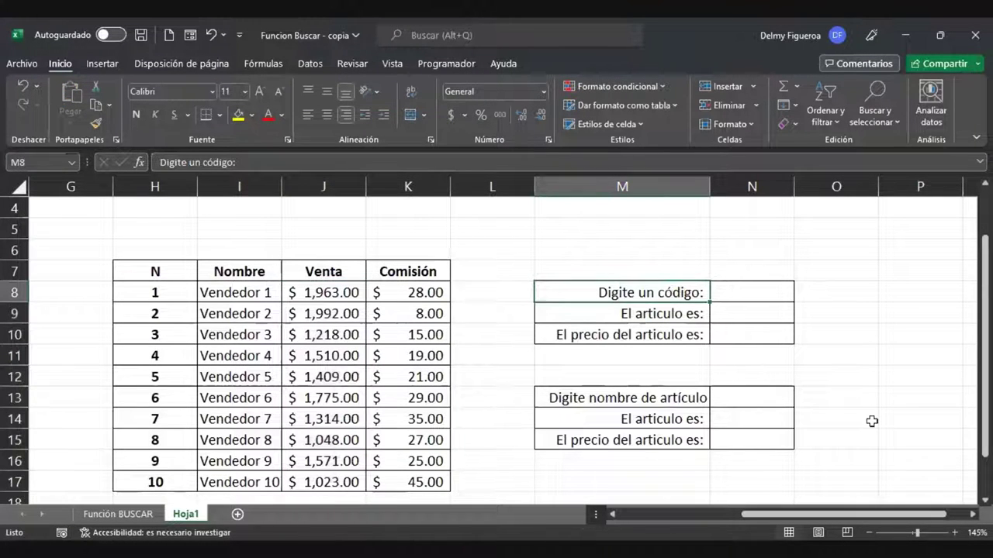
click(157, 287)
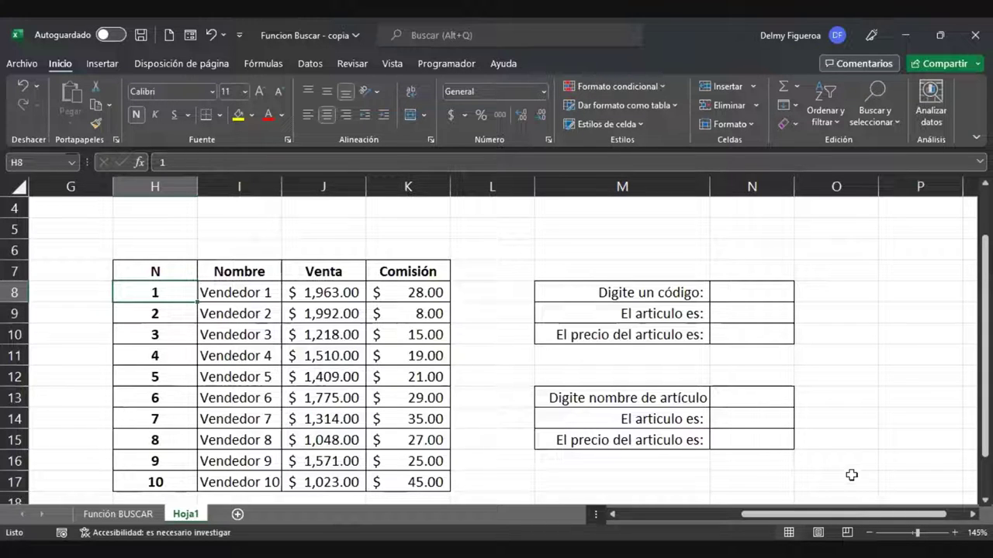
click(735, 291)
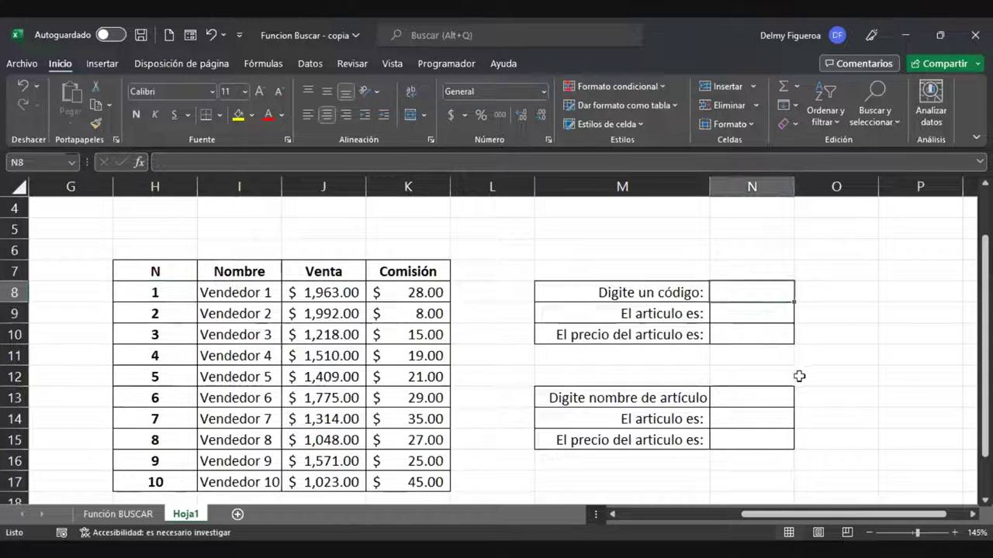
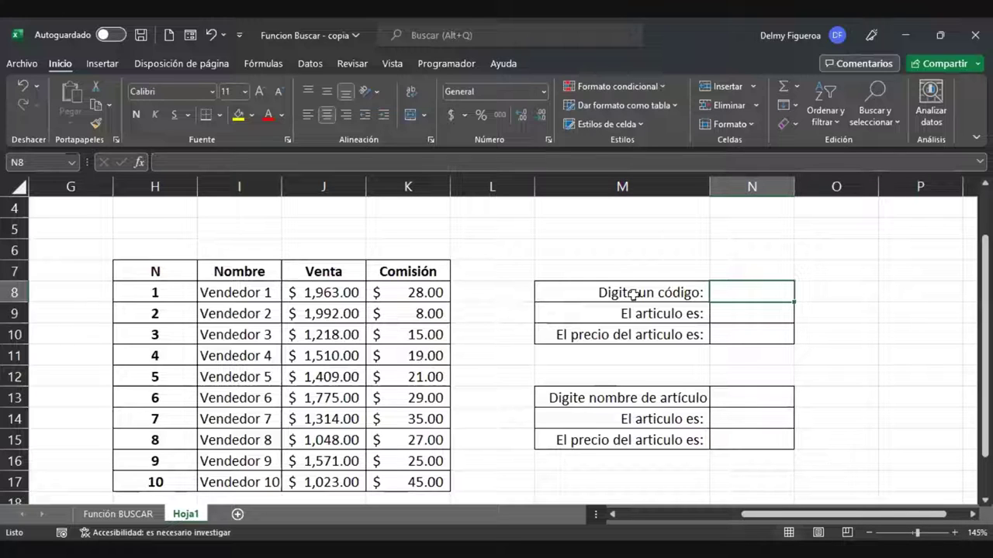
click(638, 316)
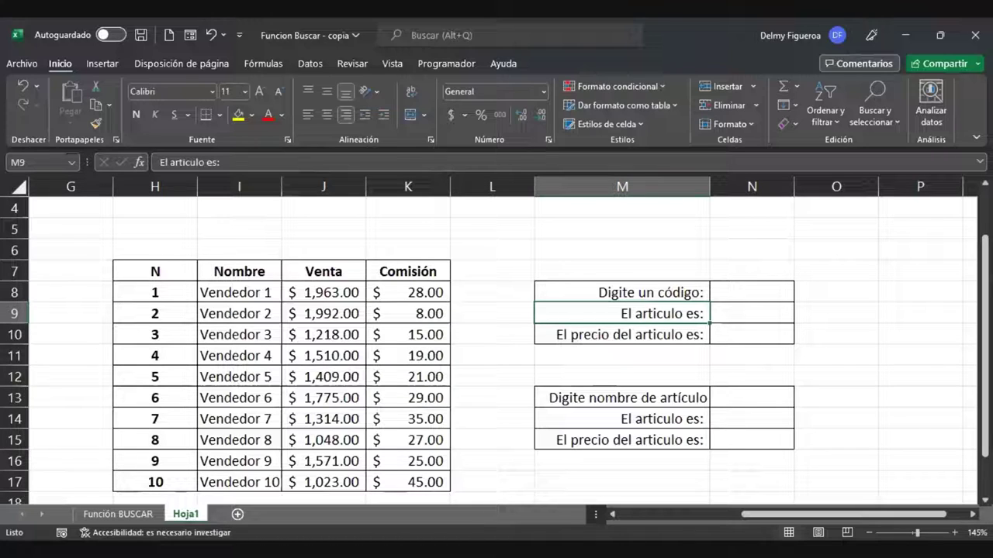
click(620, 292)
click(620, 314)
text(Empleado)
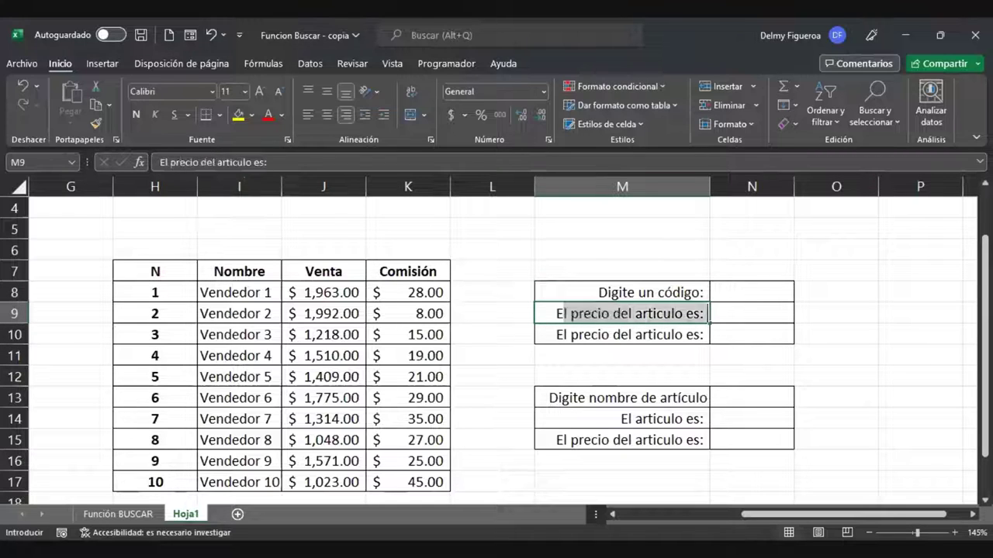
key(BackSpace)
key(BackSpace)
key(BackSpace)
key(BackSpace)
key(BackSpace)
key(BackSpace)
key(BackSpace)
key(BackSpace)
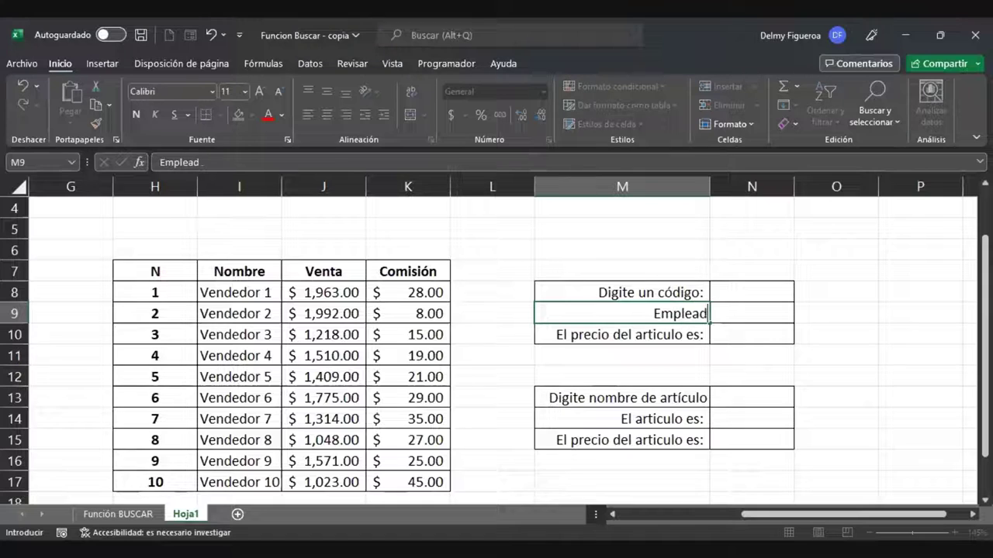
Step: Change the labels in M9 and M10 to "Vendedor:" and "Venta"
text(Vend)
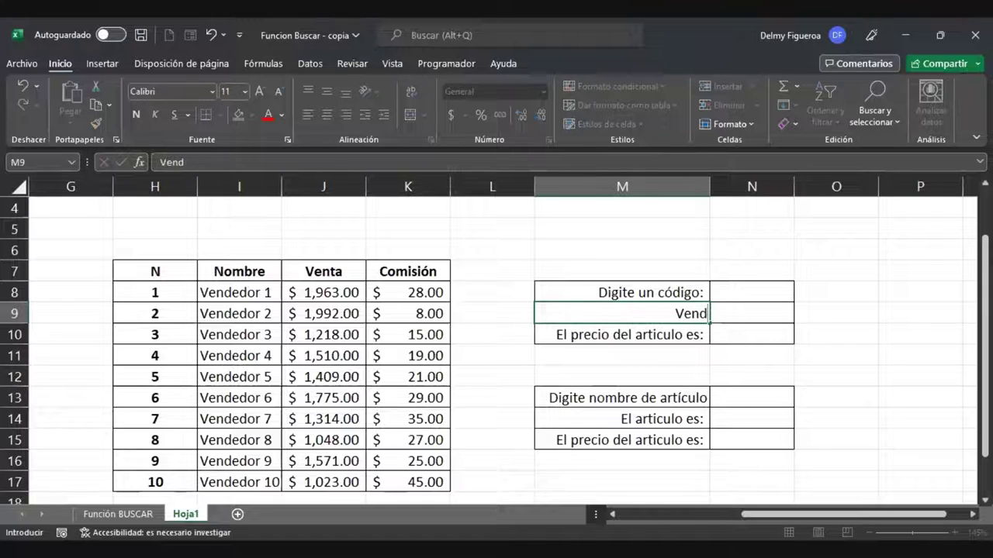
text(edor:)
key(Return)
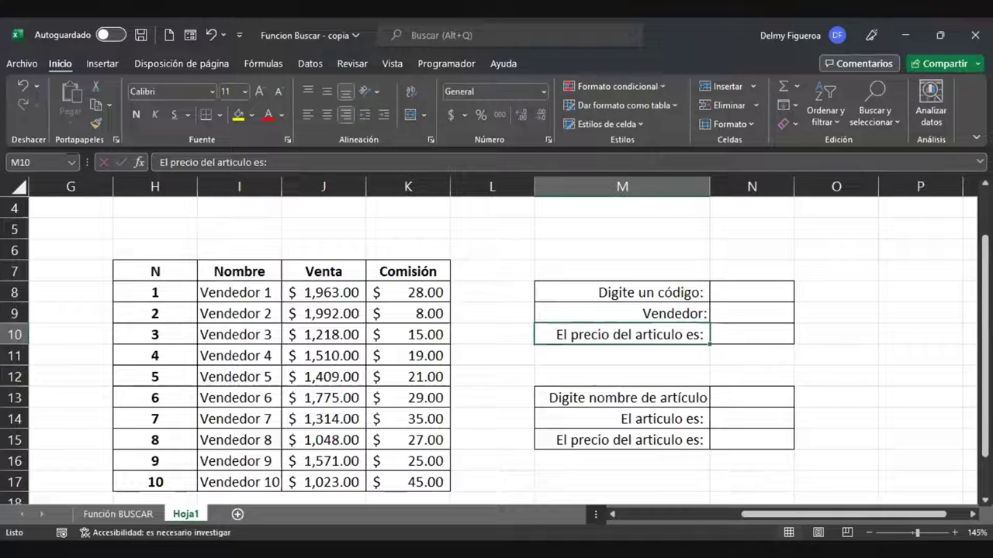
text(Venta)
key(Return)
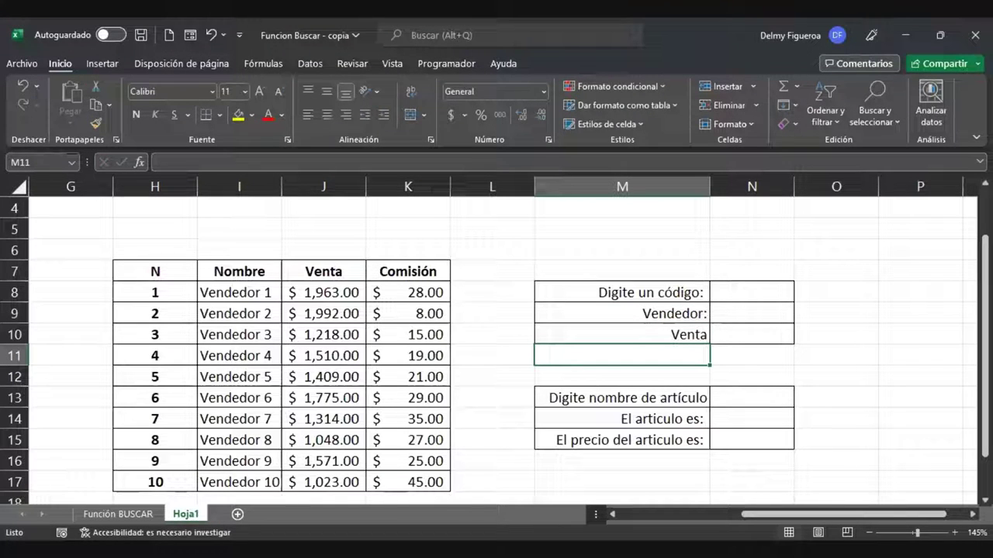
Step: Move the lookup block M8:N10 up to M7:N9 and copy its last row down into row 10
drag(661, 292, 736, 334)
drag(684, 284, 683, 273)
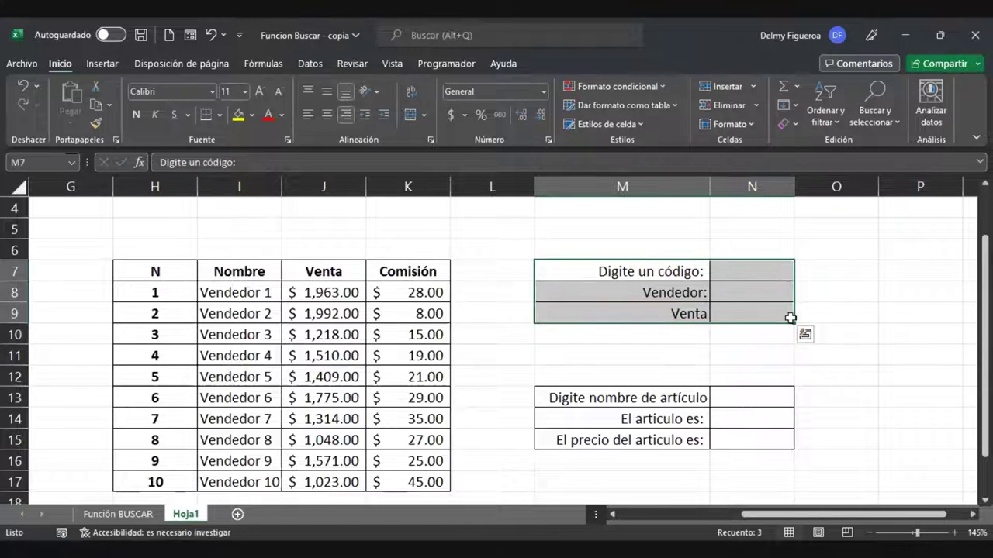
mouse_move(684, 313)
mouse_down()
mouse_move(740, 314)
mouse_move(793, 342)
mouse_move(776, 340)
mouse_up()
Step: Change the duplicated label in M10 to "Comisión:"
click(675, 332)
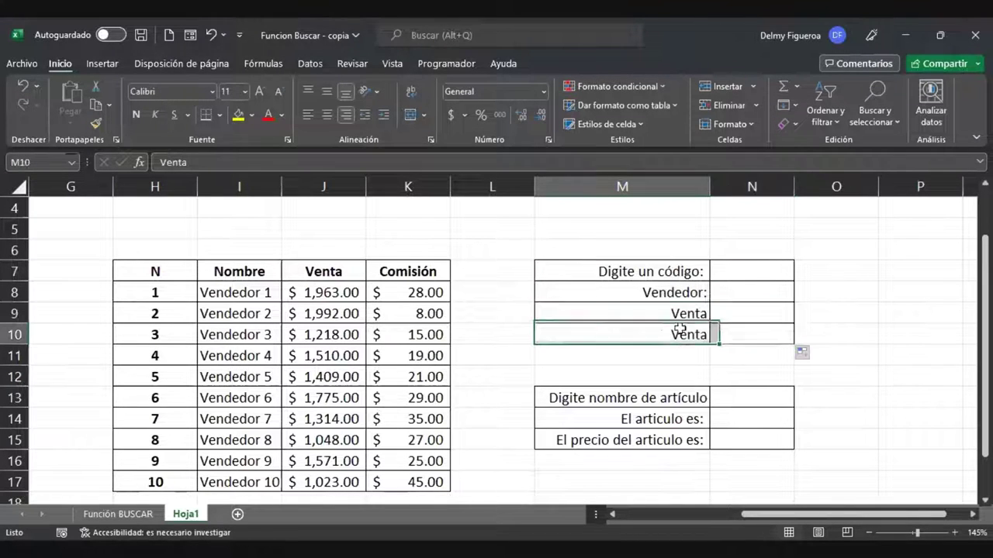
text(Comisió)
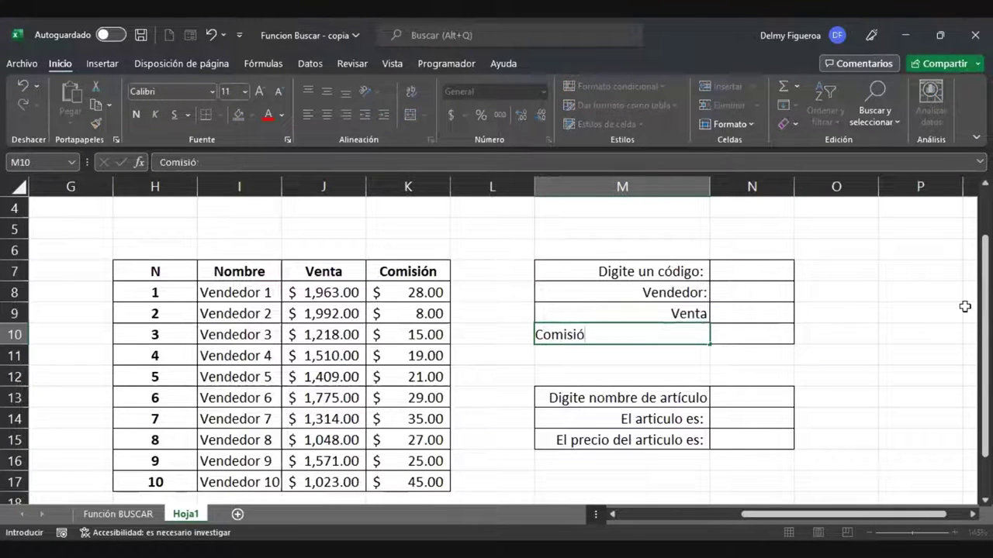
text(n:)
key(Return)
key(Up)
key(F2)
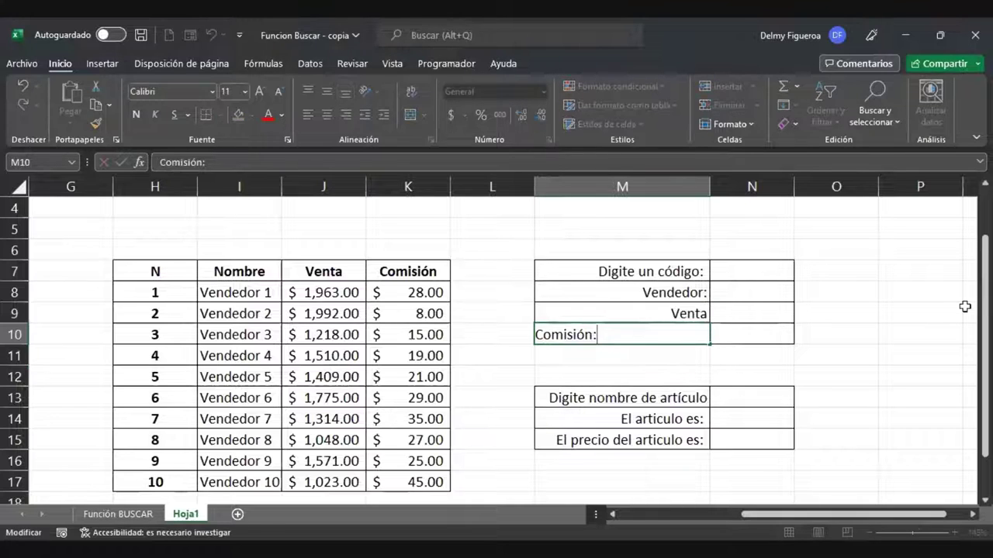
Step: Add a colon to the label in M9 so it reads "Venta:"
key(shift+Return)
key(F2)
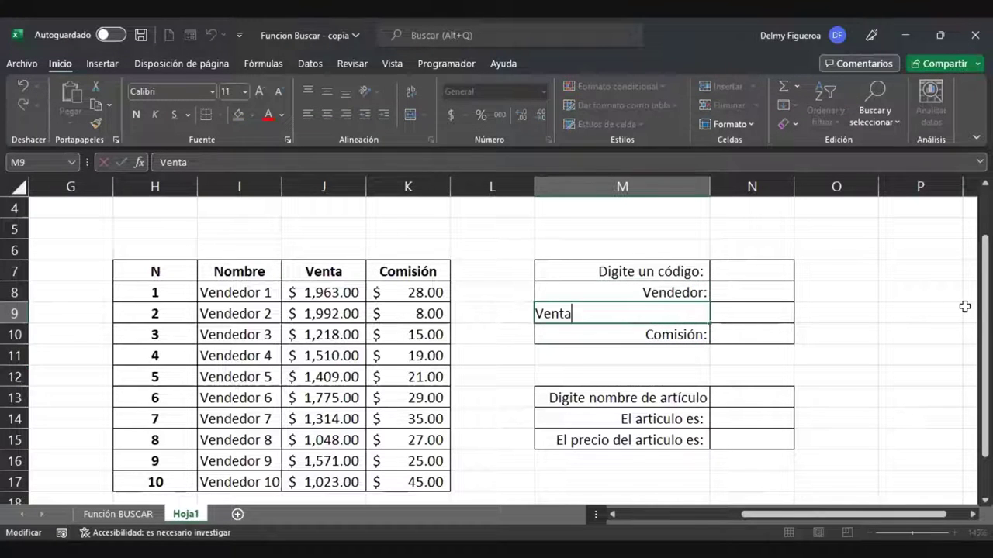
text(:)
key(Return)
Step: Change the label in M13 to "Digite nombre del vendedor" and autofit the width of column M
key(Return)
key(Return)
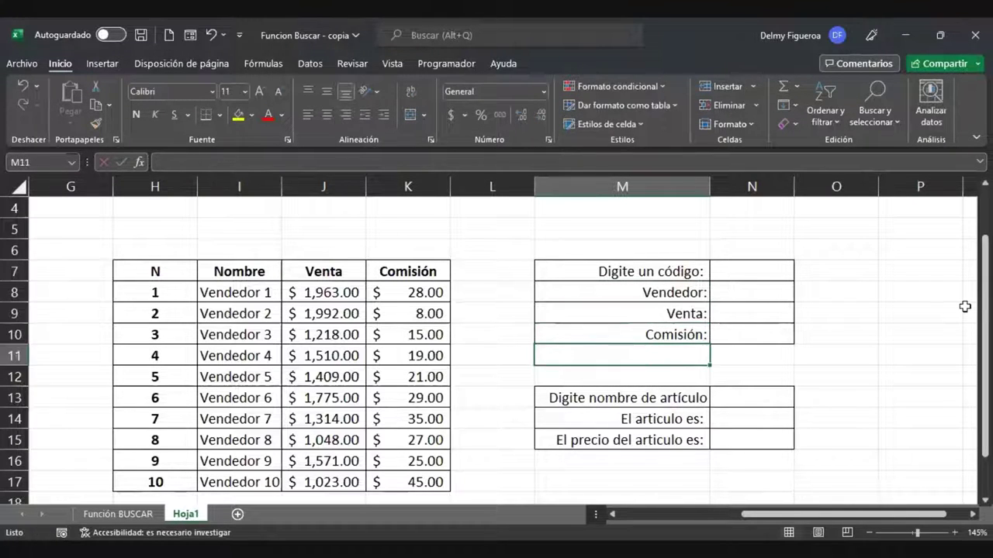
key(Return)
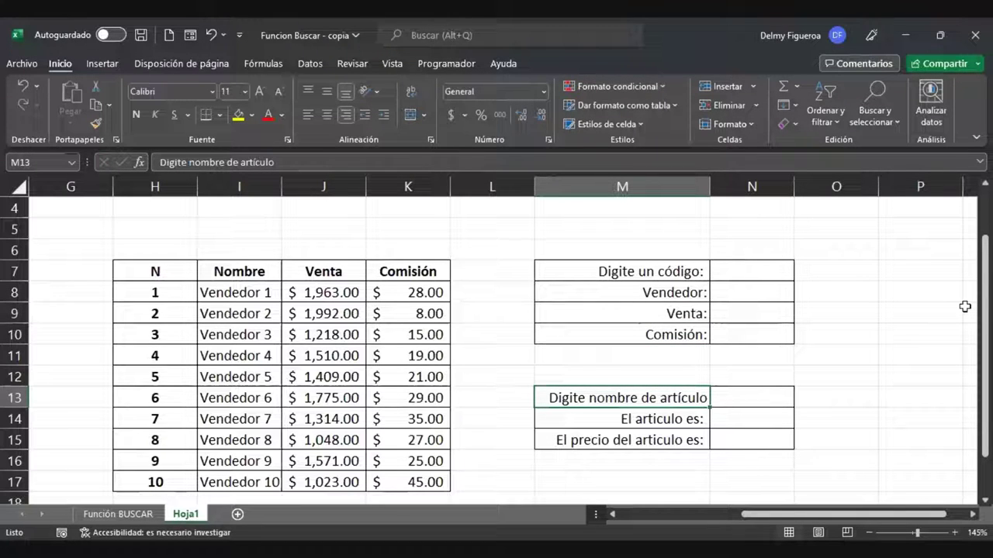
key(F2)
key(ctrl+shift+Left)
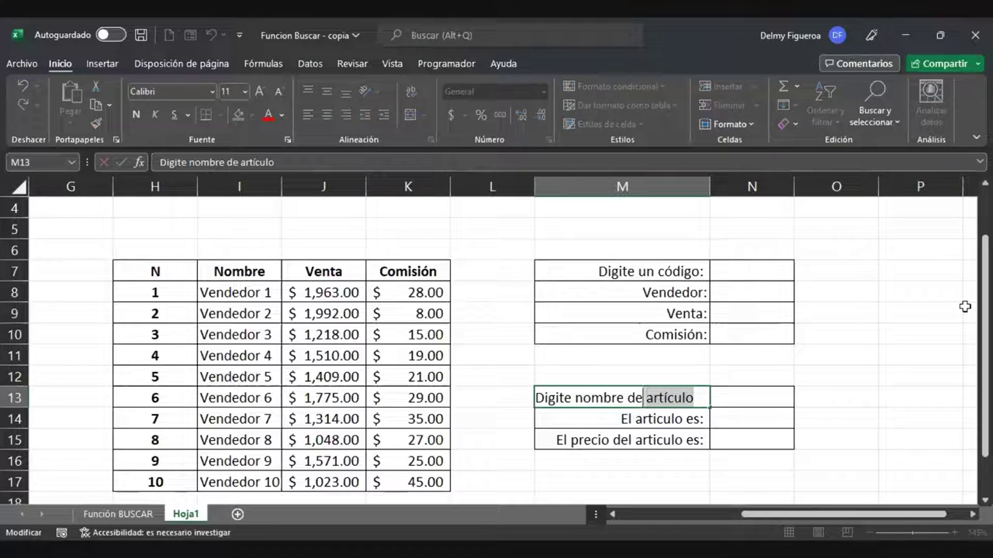
text(l venc)
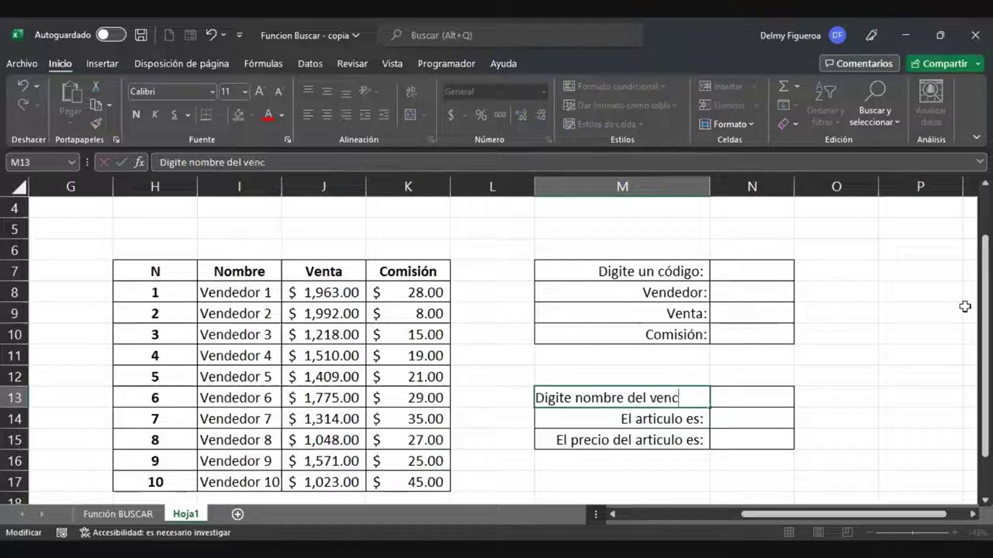
text(edor)
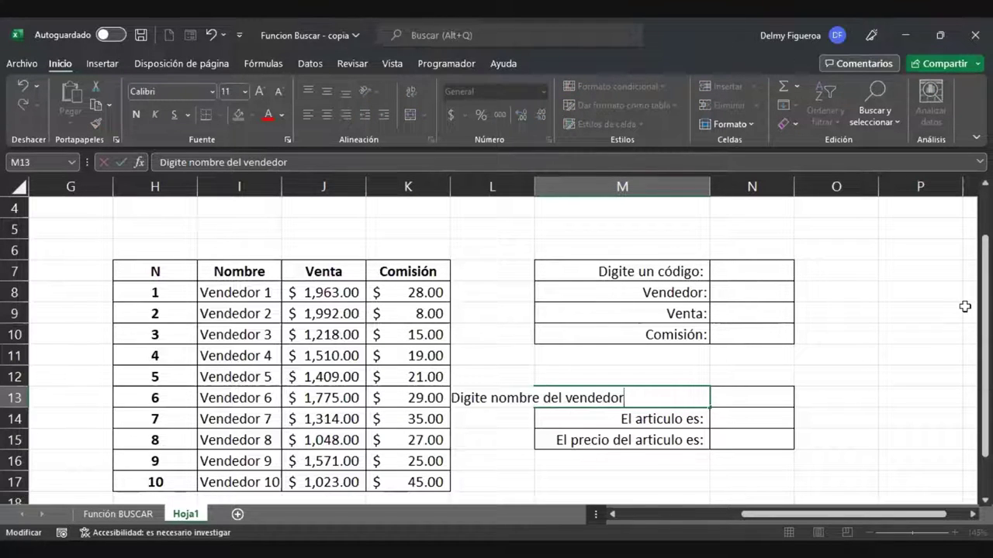
key(Return)
key(Up)
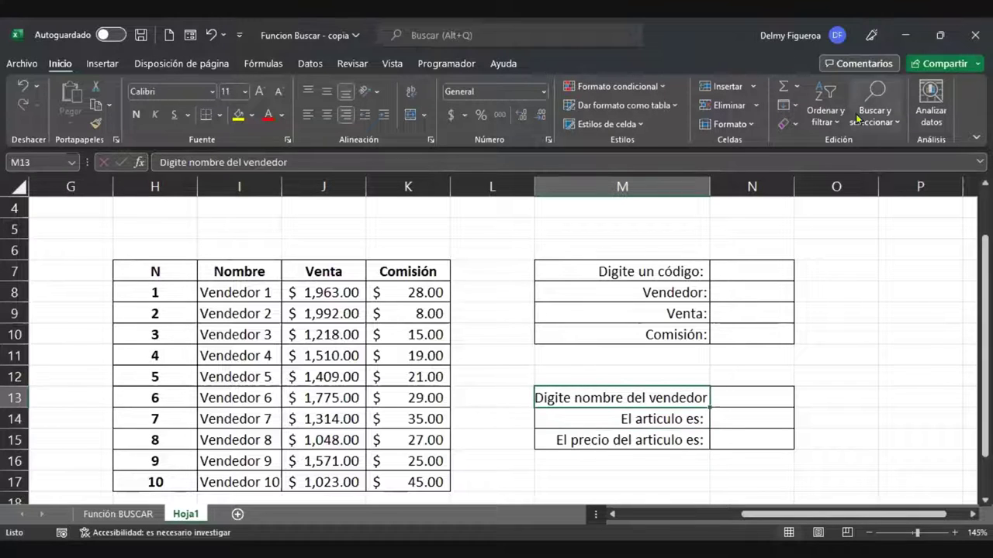
double_click(709, 186)
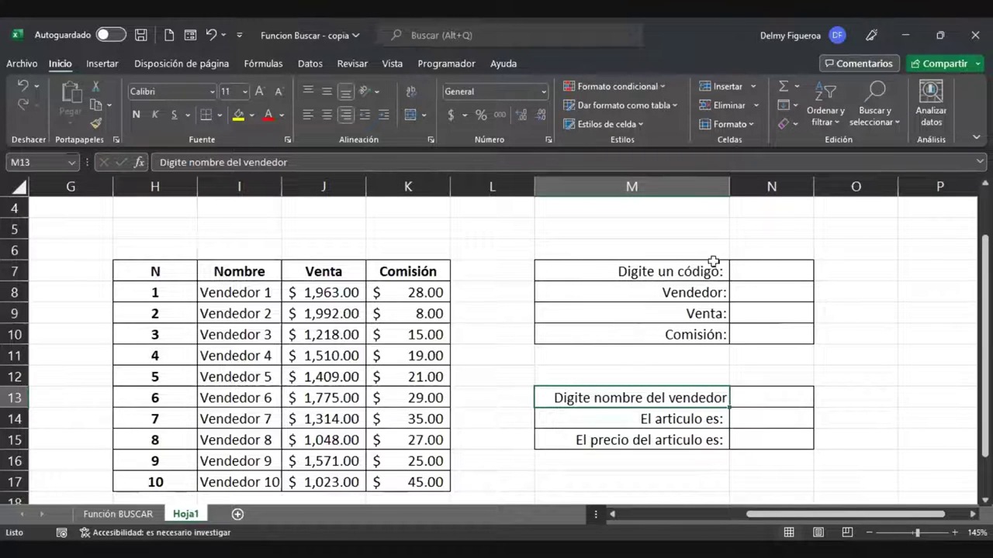
Step: Copy the labels in M8:M10 over M14:M16 in the lower lookup block
drag(706, 289, 707, 329)
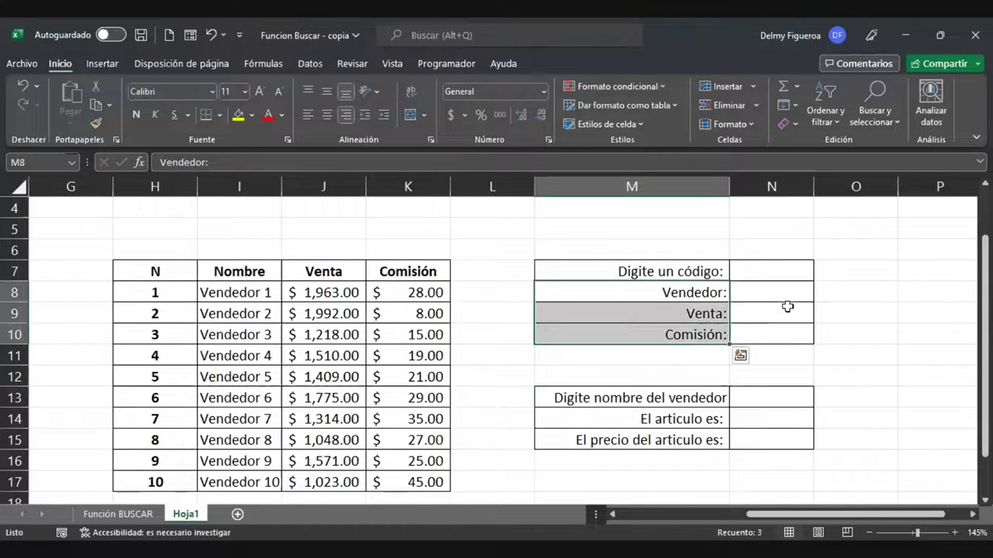
key(ctrl+c)
click(687, 411)
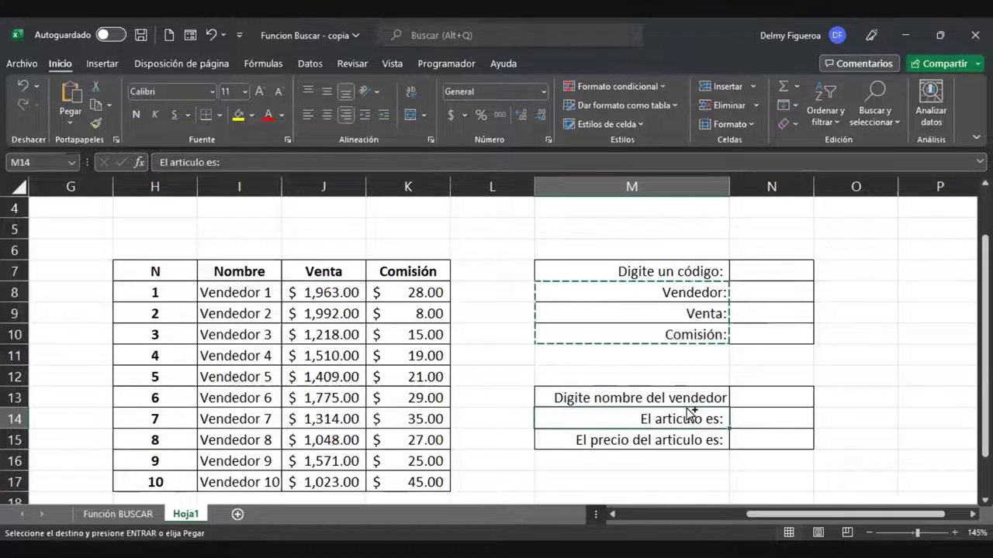
key(ctrl+v)
Step: Apply all borders (Todos los bordes) to cell N16
click(765, 463)
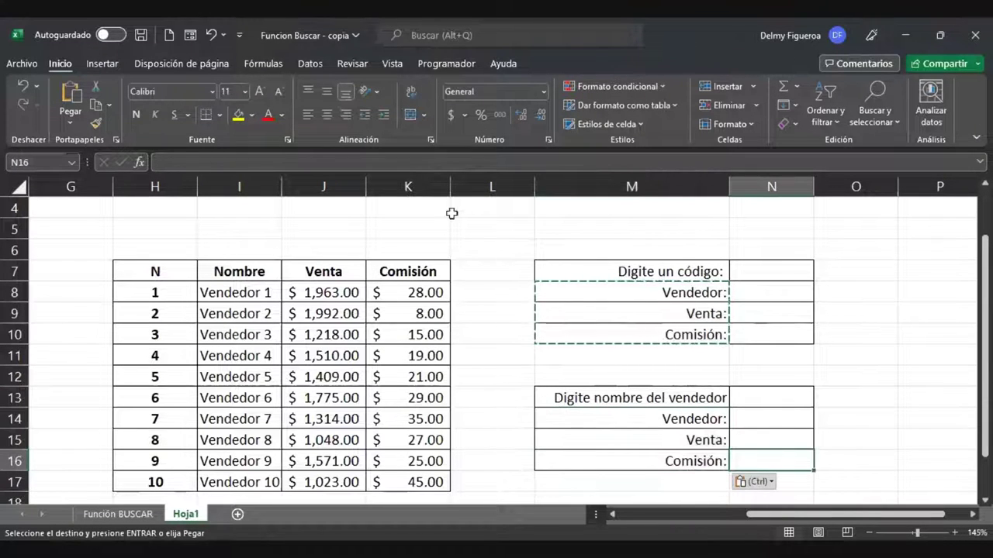
click(220, 115)
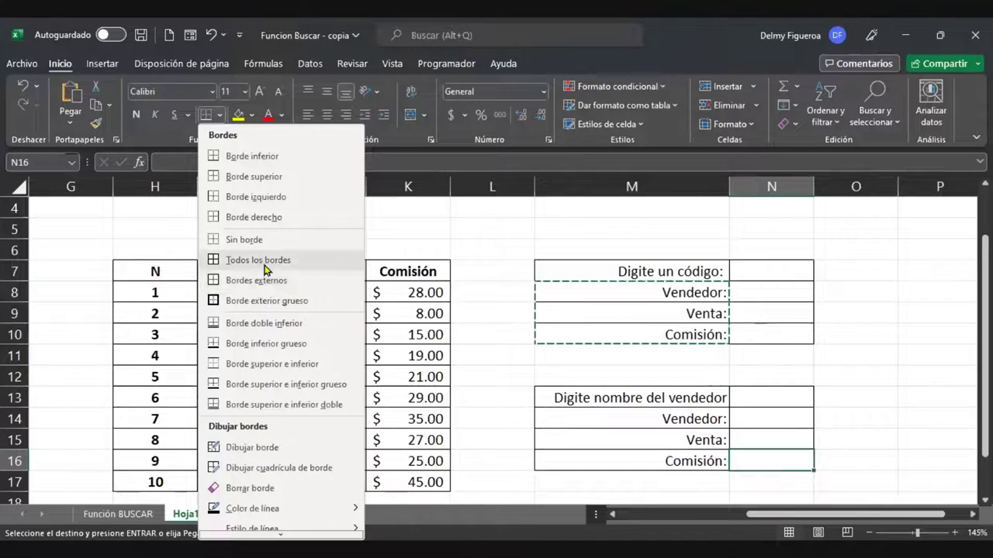
click(258, 259)
click(775, 273)
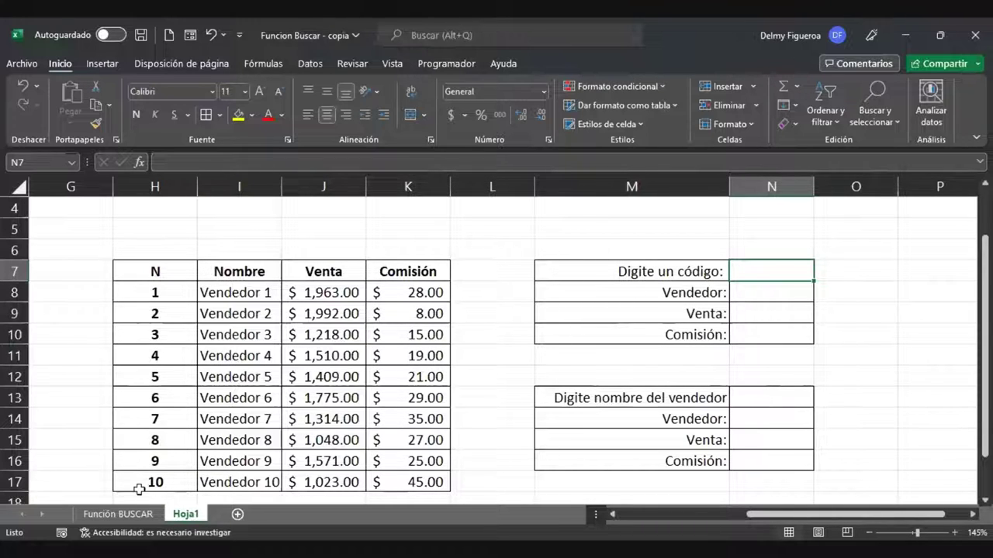
click(686, 401)
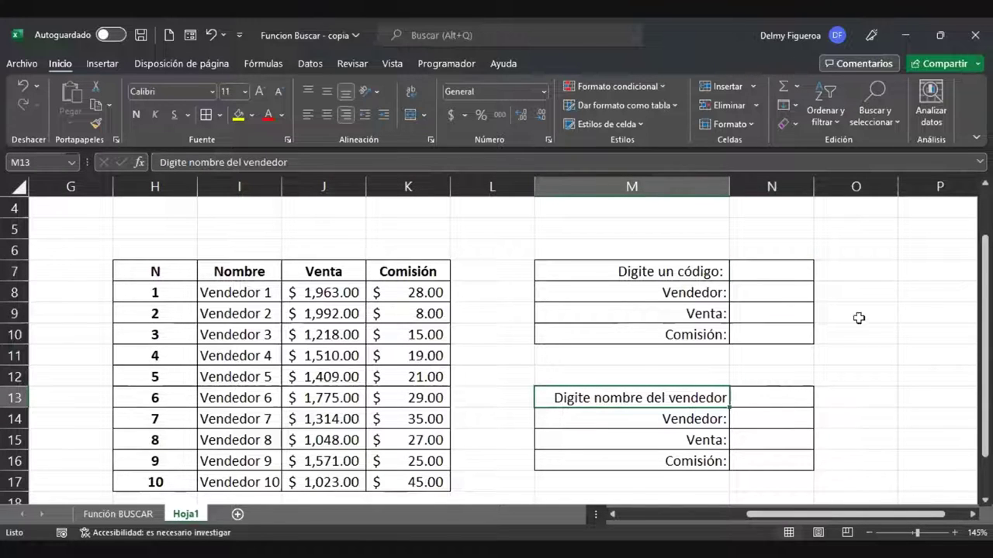
click(757, 273)
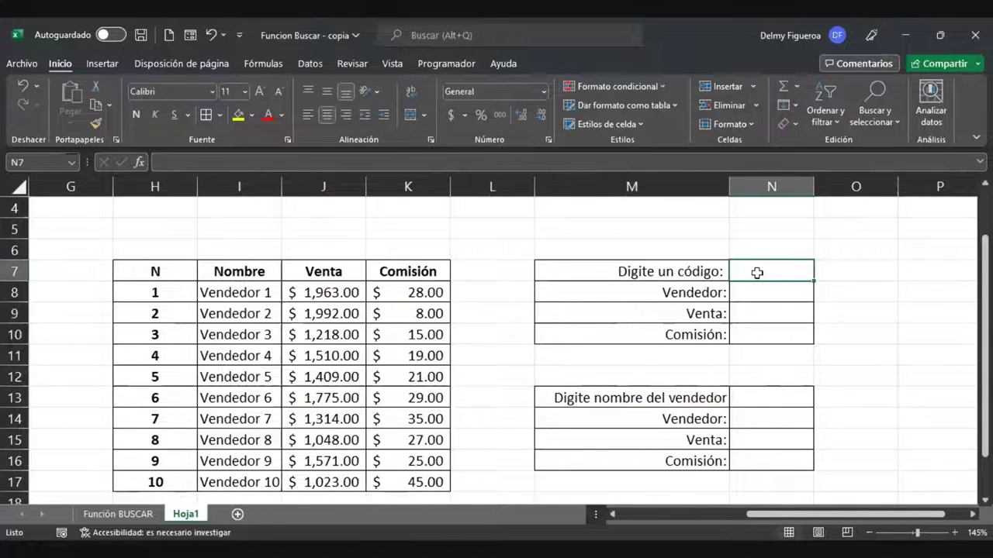
Step: Enter the formula +BUSCAR(N7;H8:H17;I8:I17) in N8 to look up the salesperson's name by code
click(758, 289)
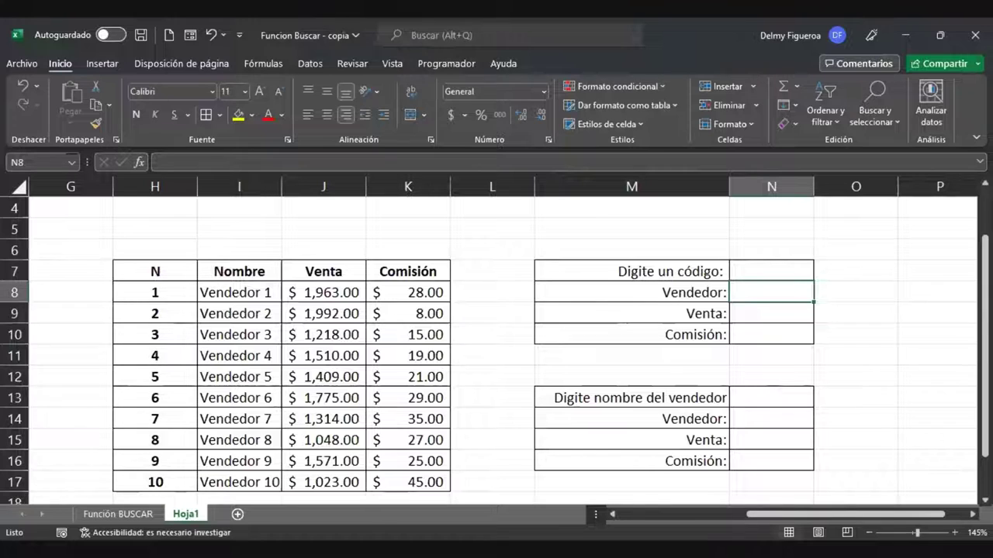
text(+)
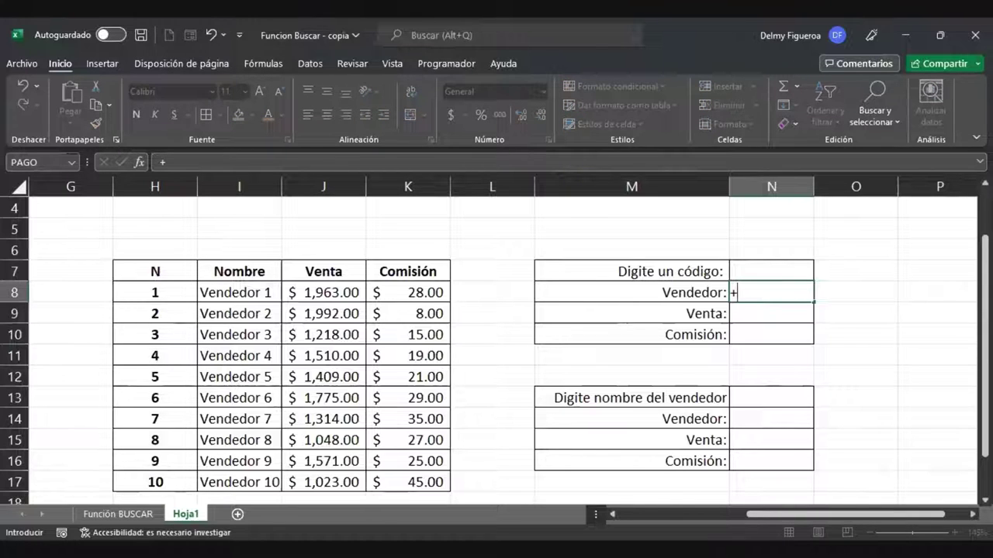
text(buscar)
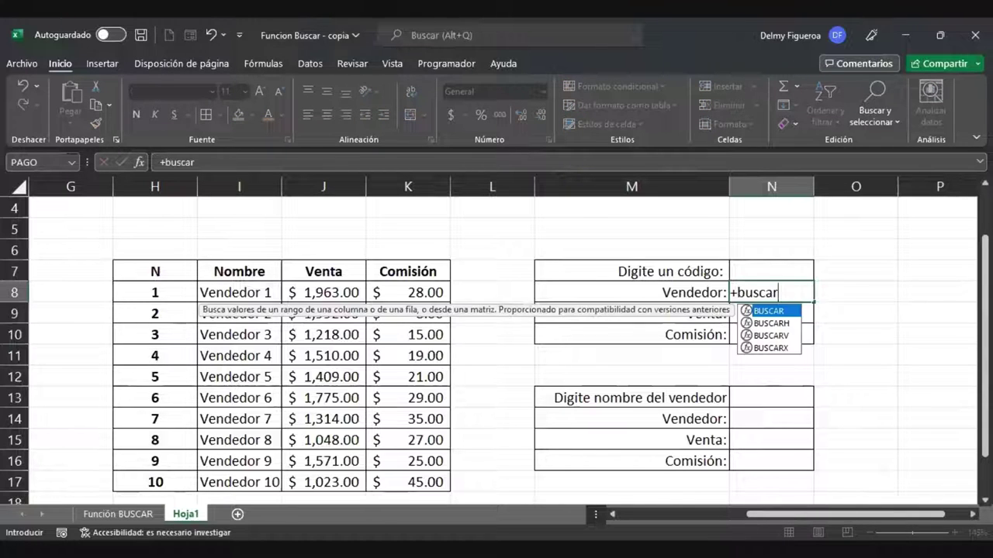
double_click(779, 311)
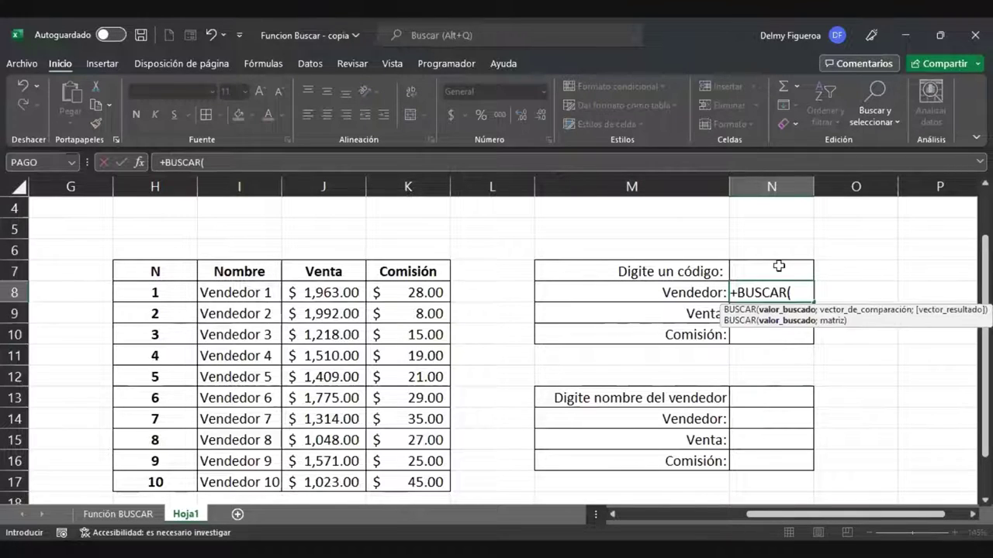
click(779, 266)
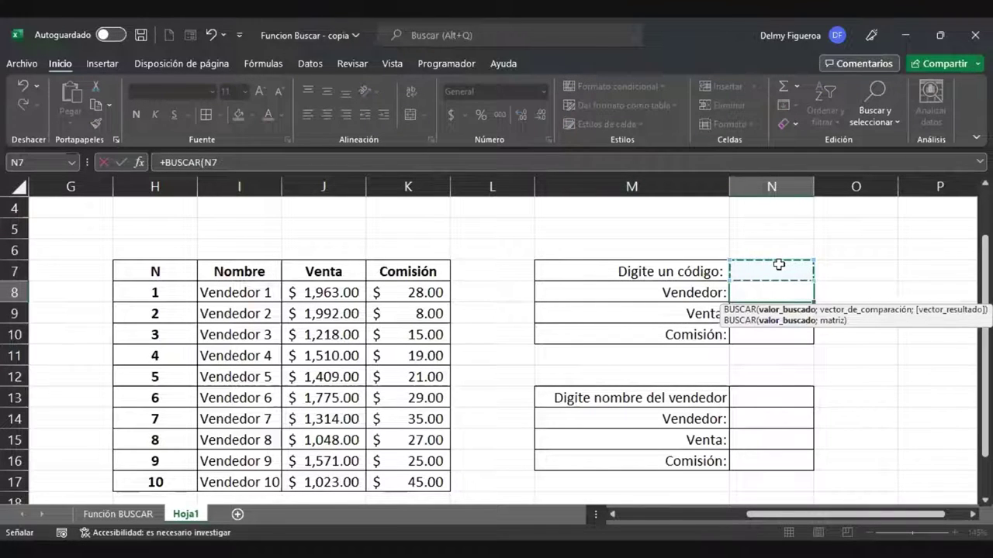
text(;)
click(163, 295)
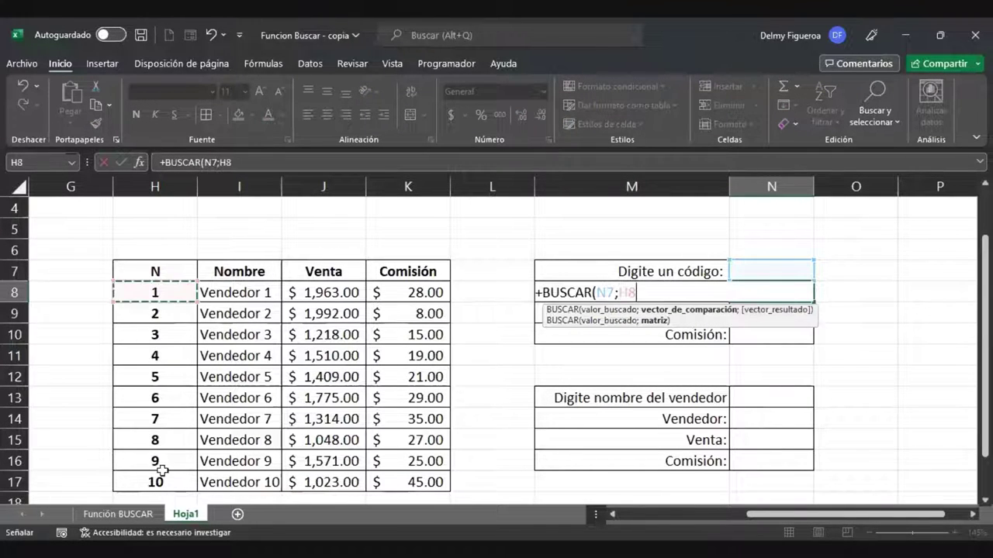
drag(163, 469, 163, 476)
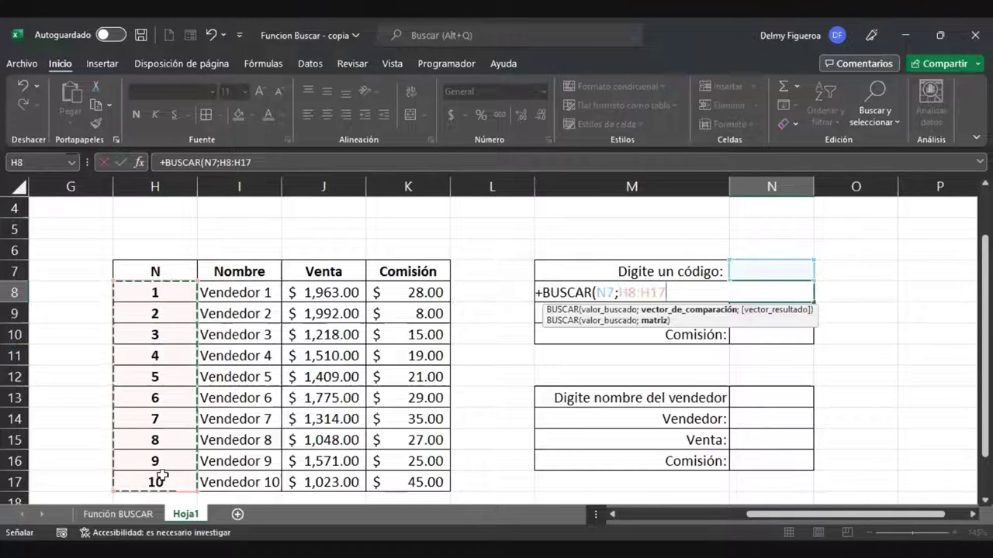
text(;)
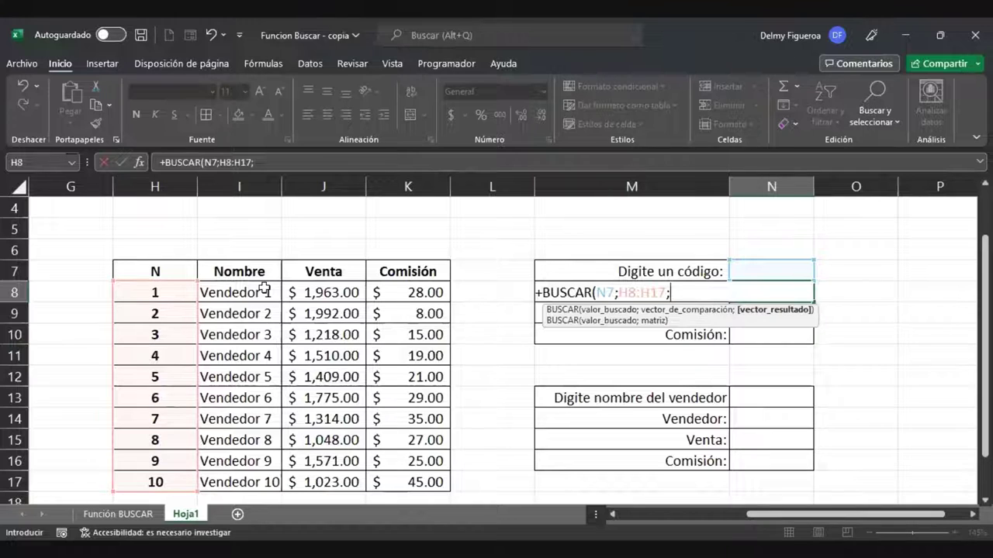
drag(264, 289, 262, 481)
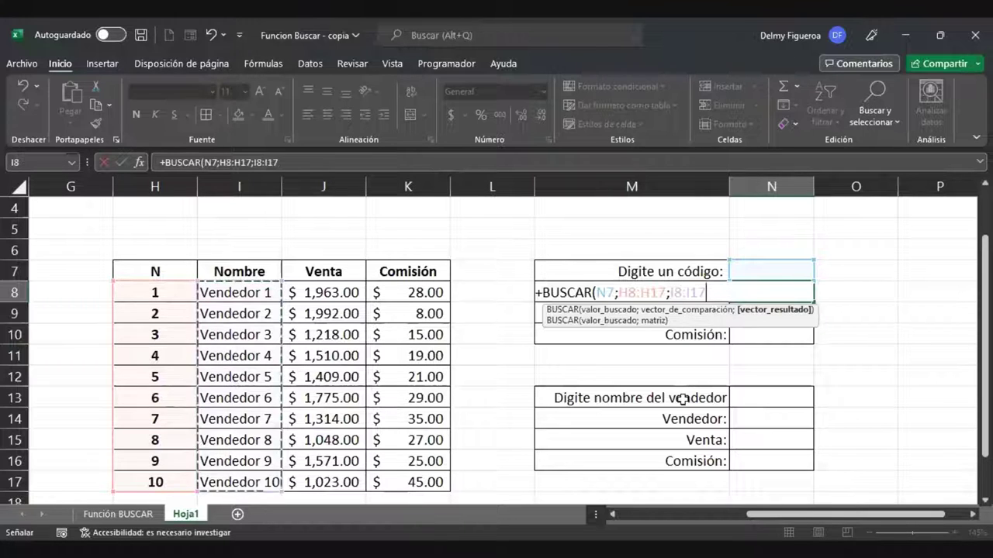
key(Return)
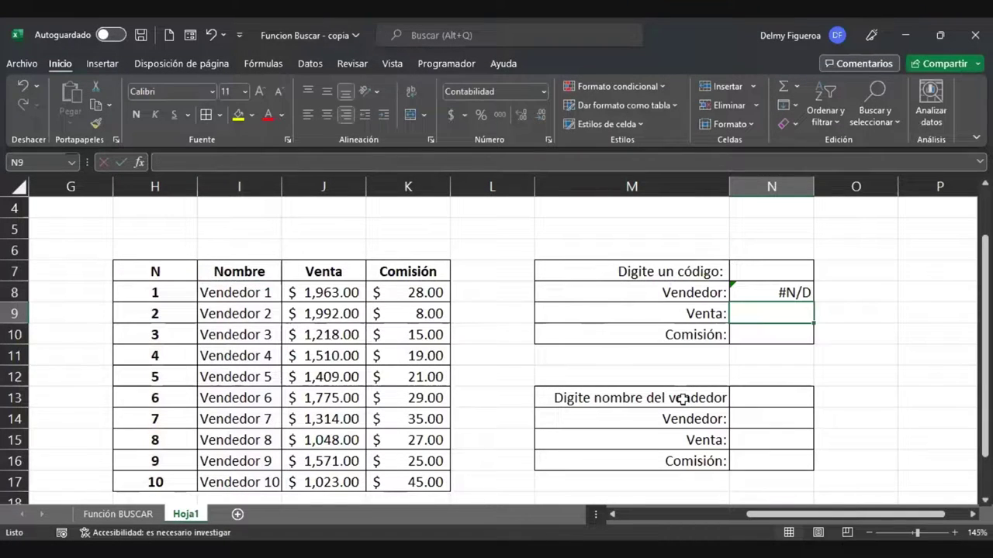
Step: Test the salesperson lookup by entering code 1 in N7, followed by code 9
key(Up)
key(Up)
text(1)
key(Return)
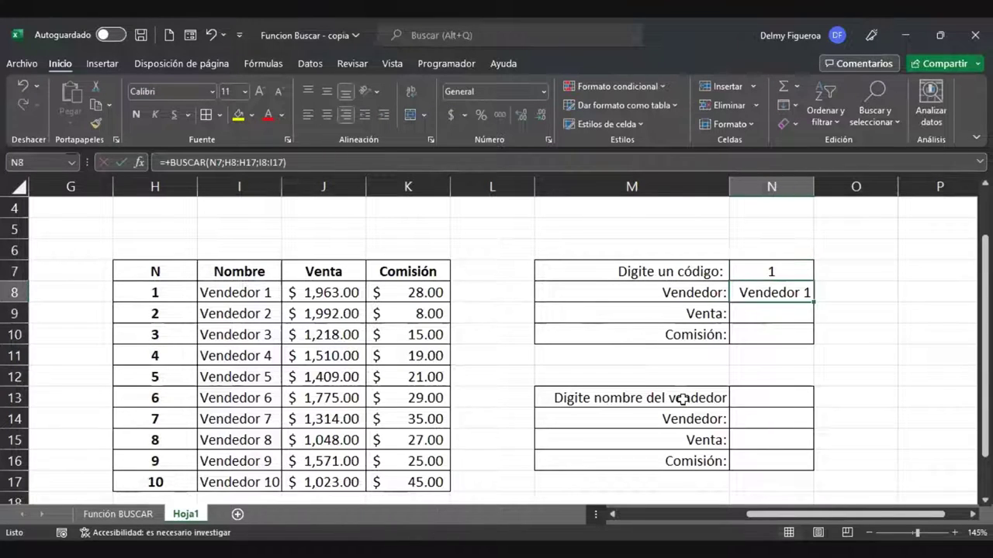
key(Up)
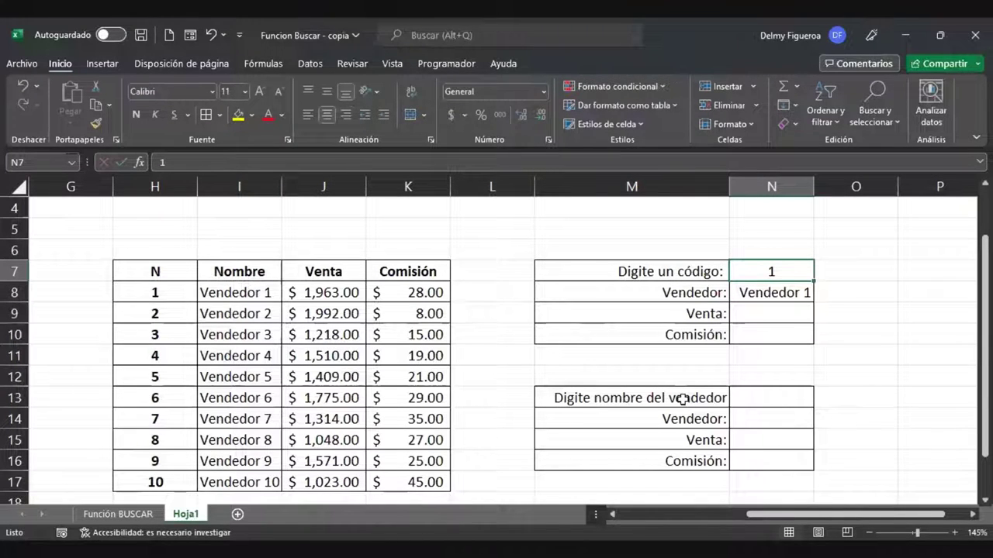
text(9)
key(Return)
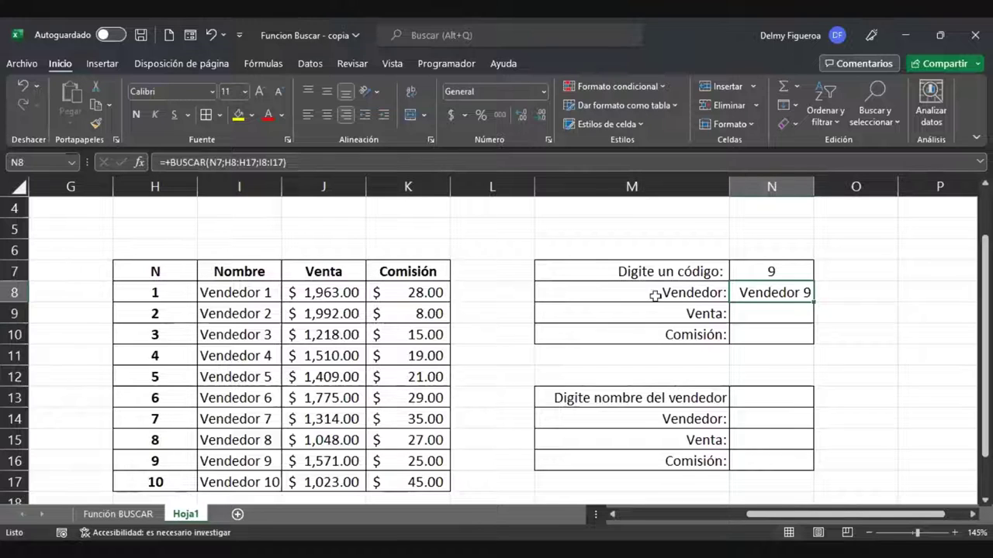
Step: Enter the formula +BUSCAR(N7;H8:H17;J8:J17) in N9 to look up the sale by code
click(759, 313)
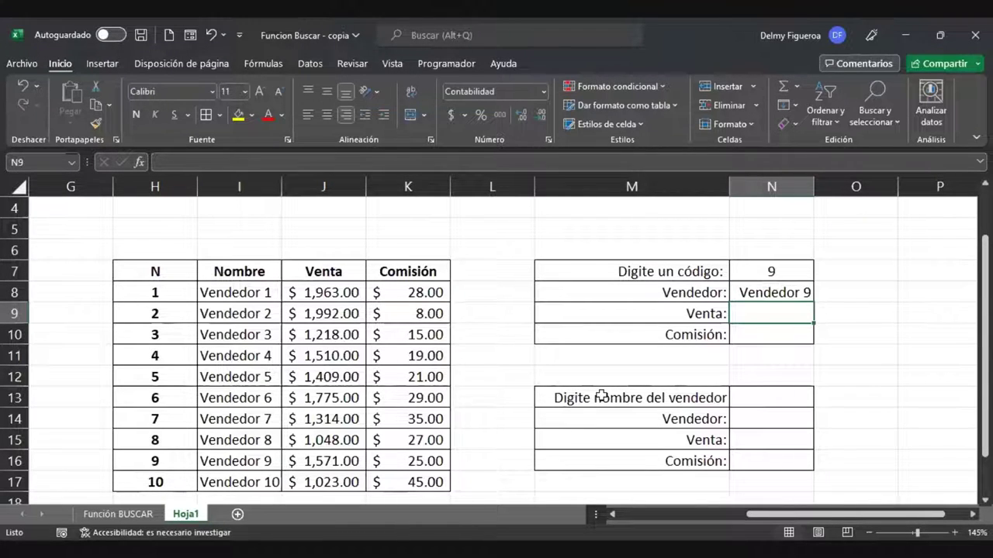
text(+)
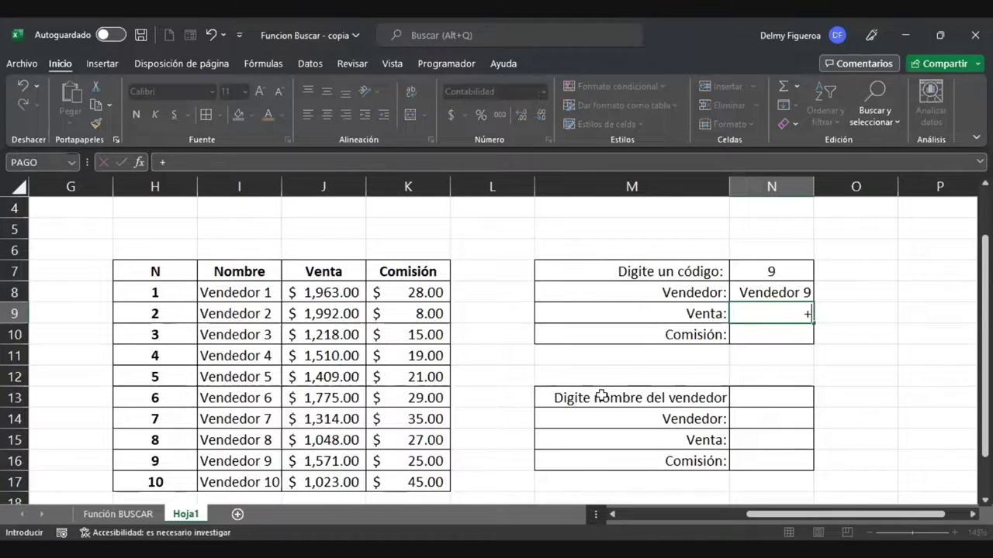
text(bus)
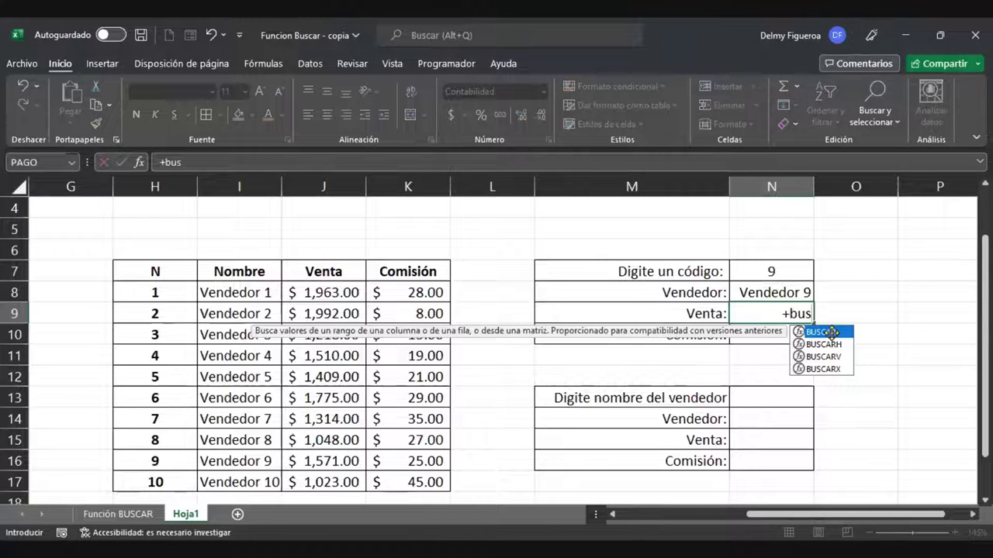
double_click(822, 332)
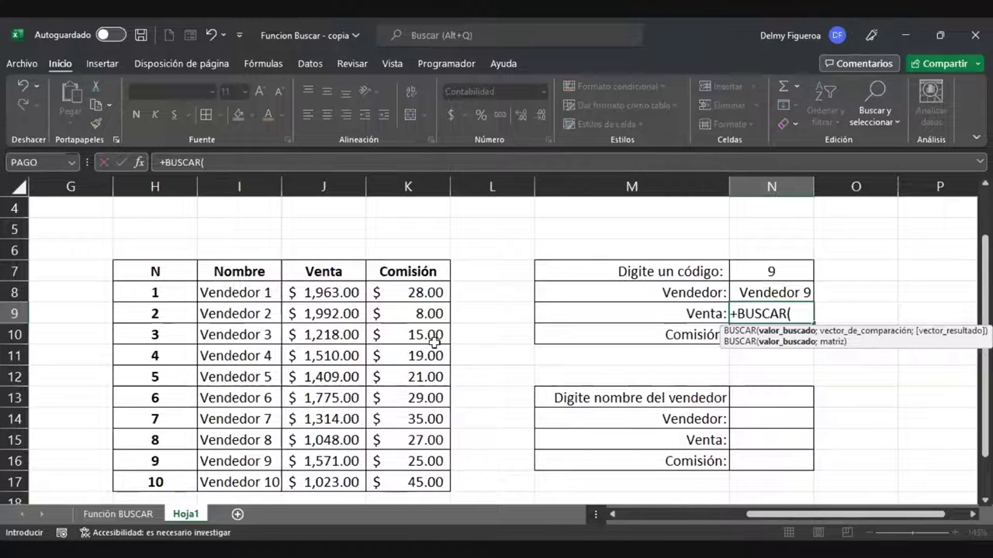
click(775, 270)
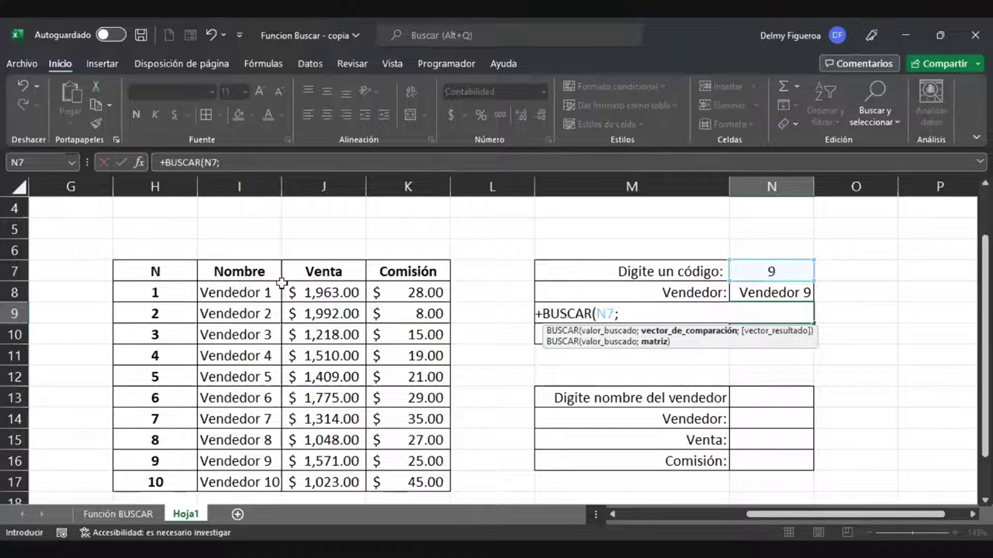
click(170, 291)
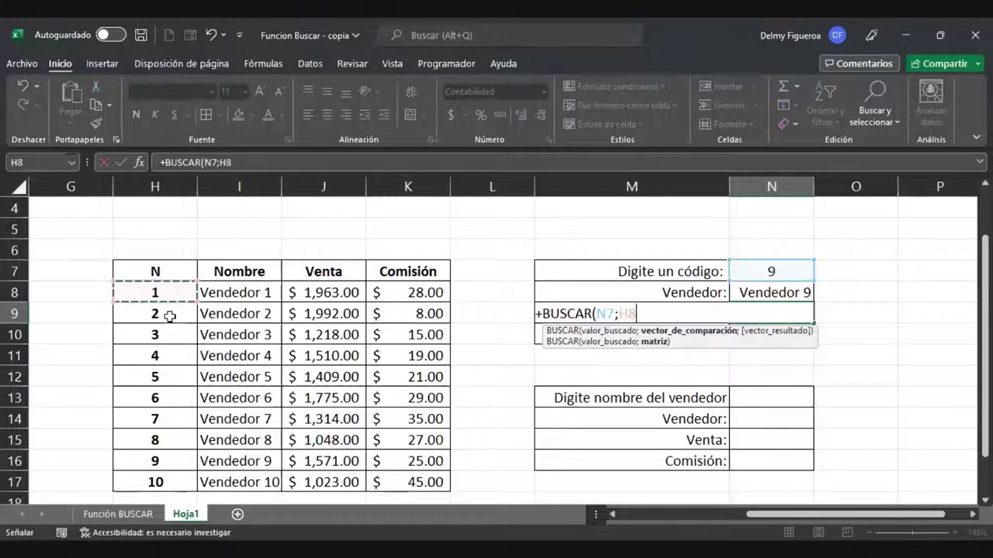
shift+click(168, 481)
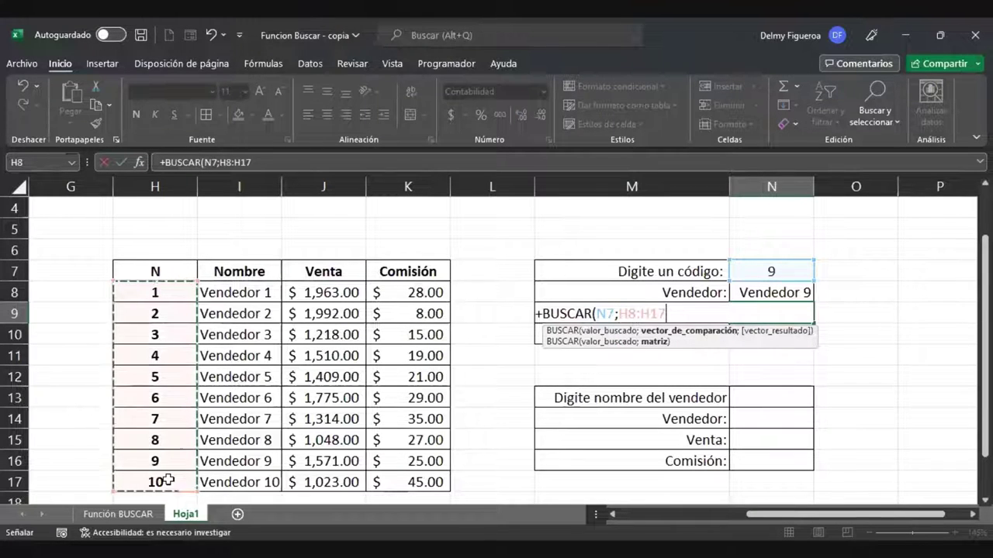
text(;)
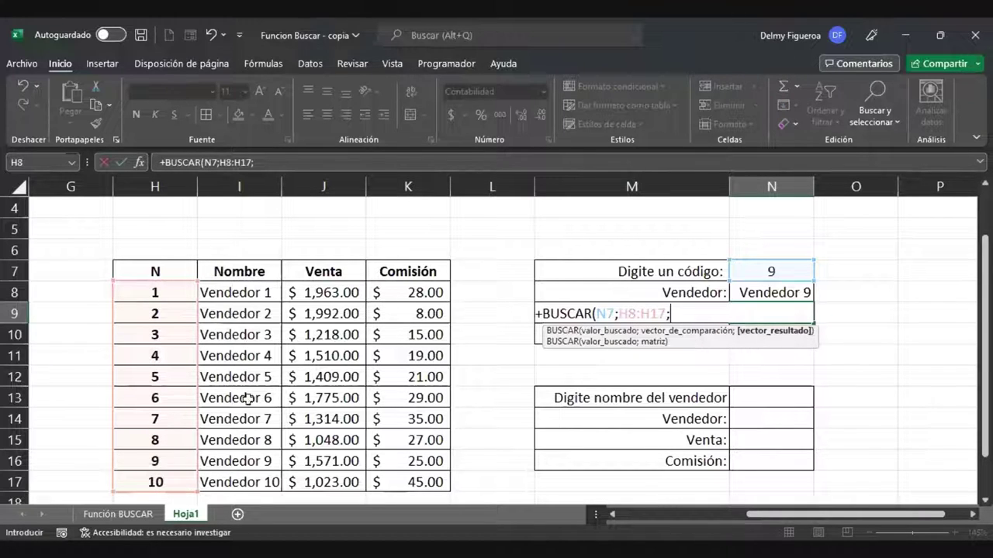
drag(334, 291, 332, 482)
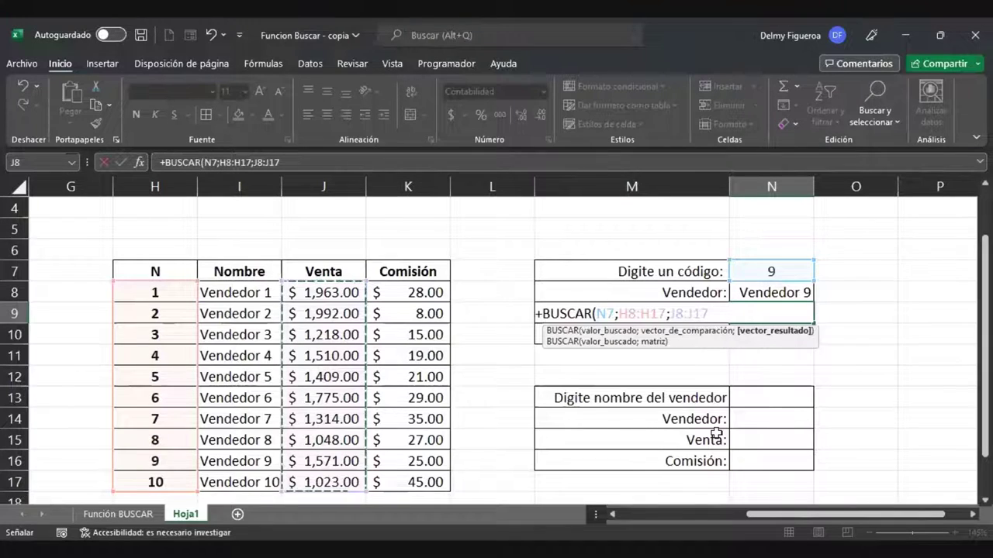
key(Return)
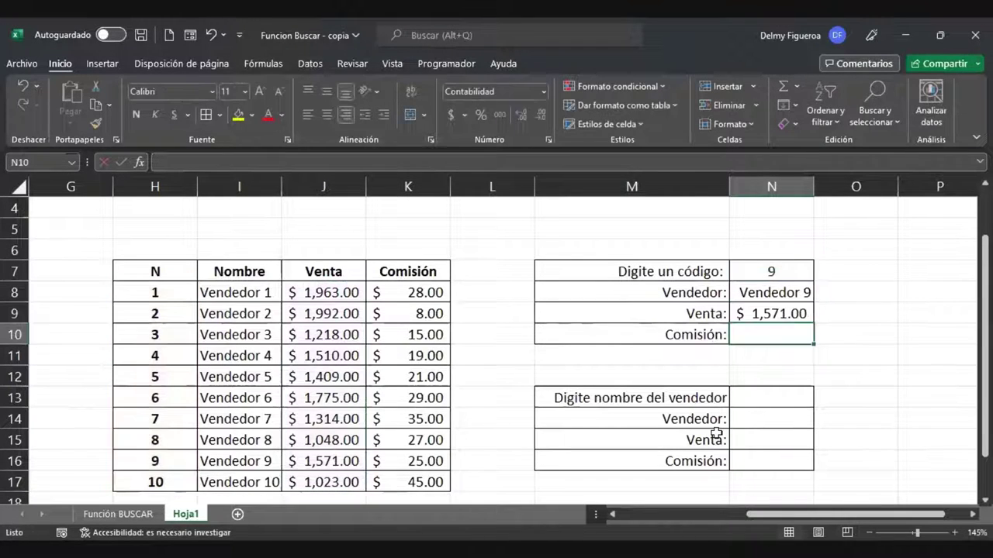
Step: Enter the matrix-form formula +BUSCAR(N7;H8:J17) in O9, beside the sale result, to look up the same sale
key(Up)
key(Right)
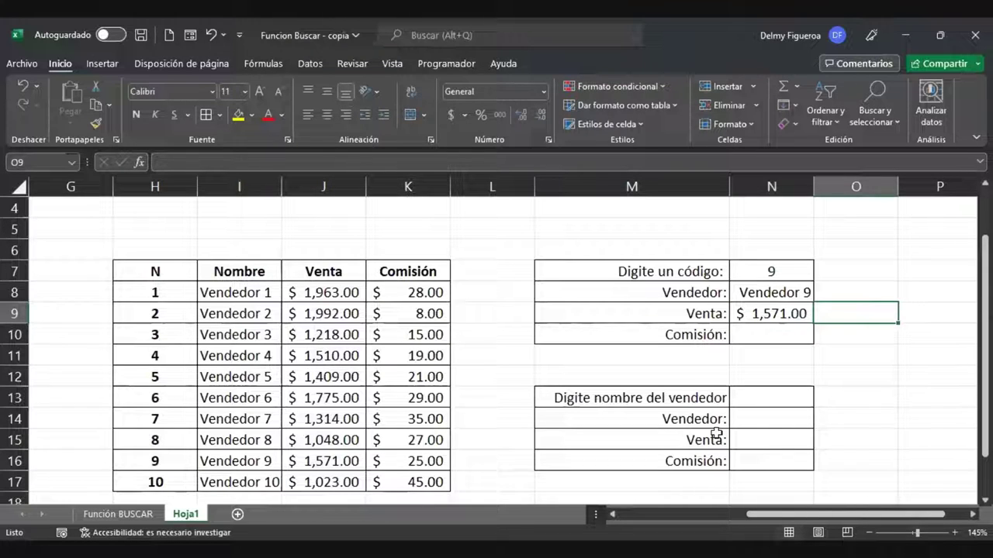
text(+)
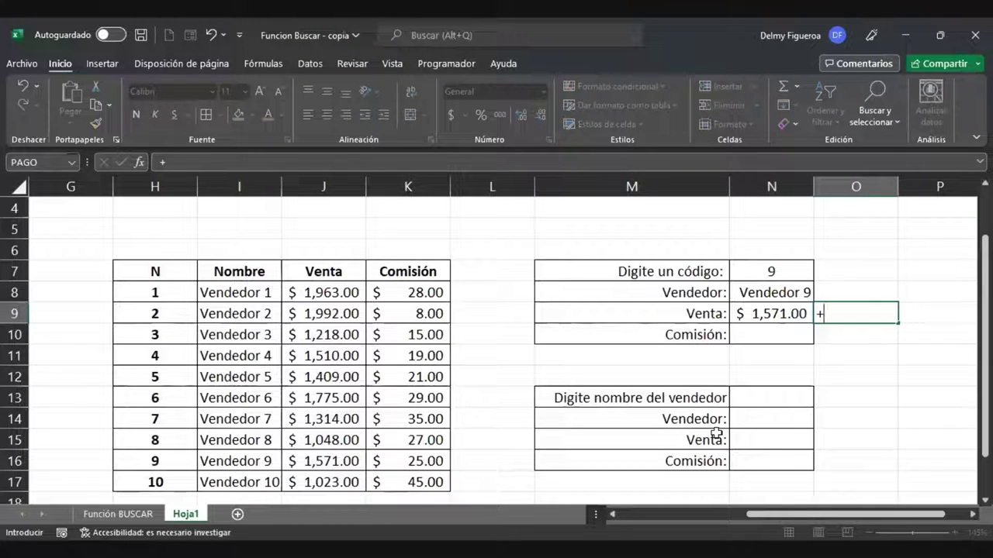
text(bus)
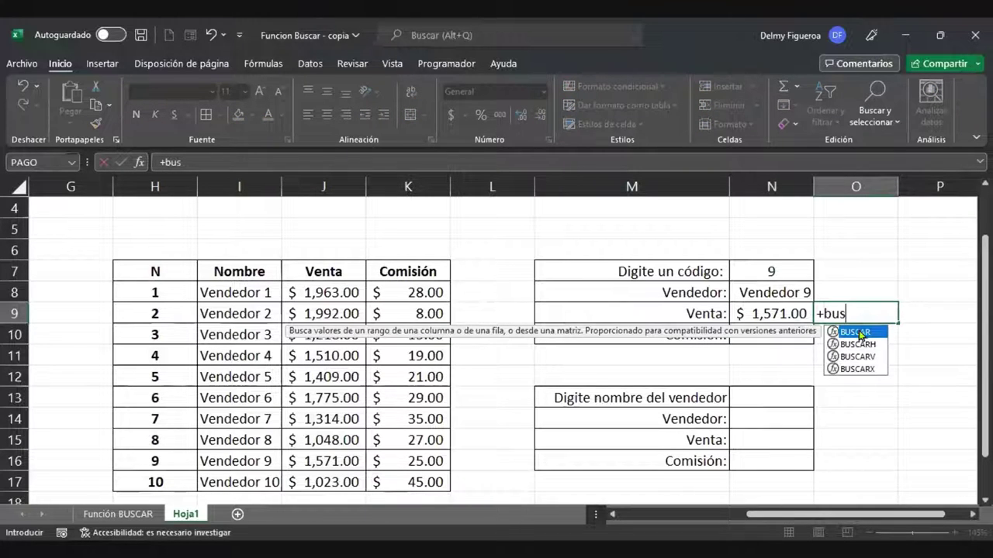
key(Tab)
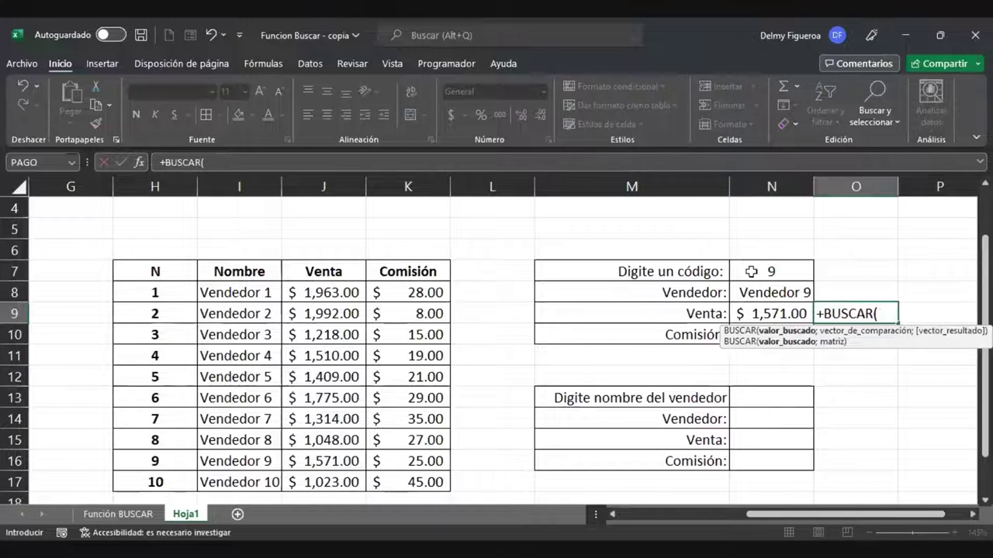
click(751, 271)
text(;)
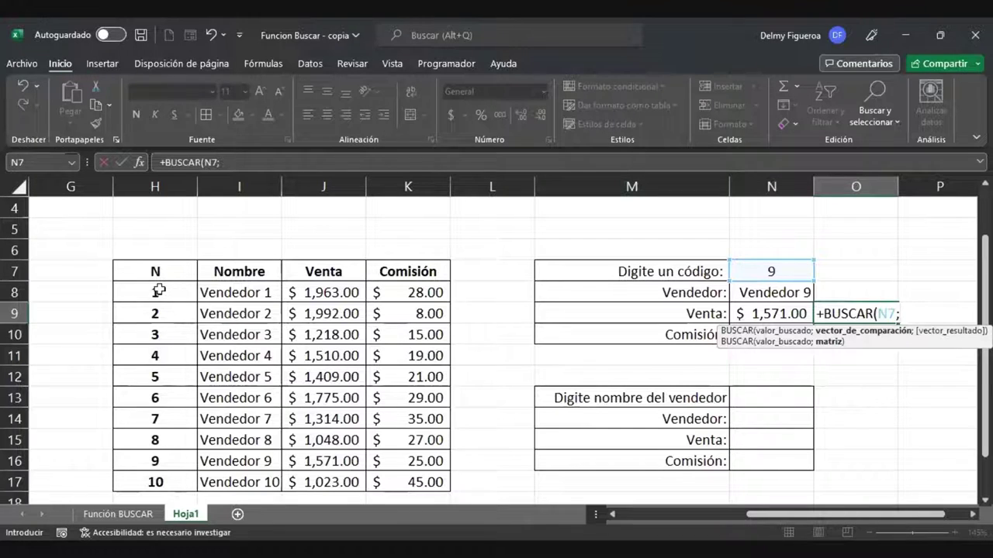
drag(156, 290, 284, 295)
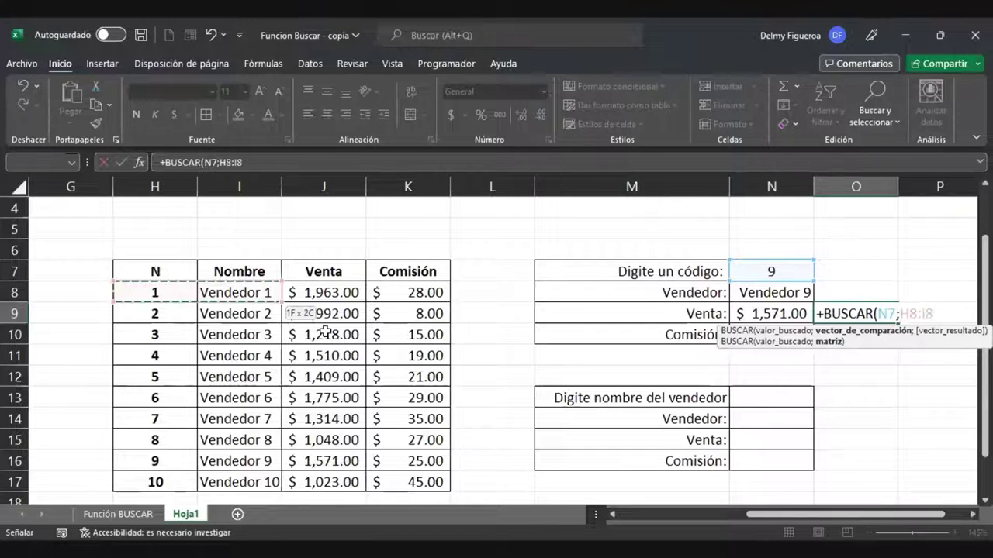
drag(335, 449, 338, 481)
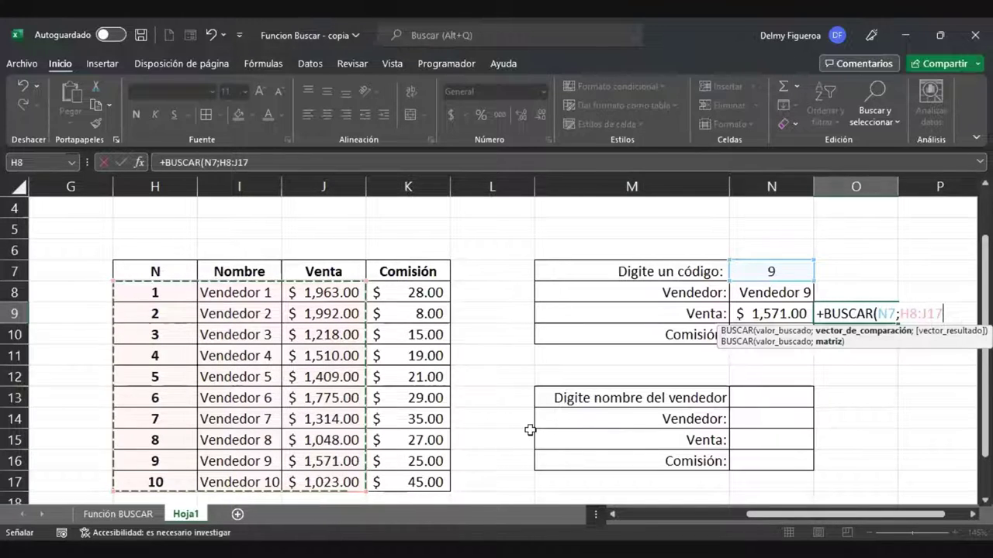
key(Return)
Step: Test the name and sale lookups by entering code 10 in N7, followed by code 7
key(Up)
key(Left)
key(Up)
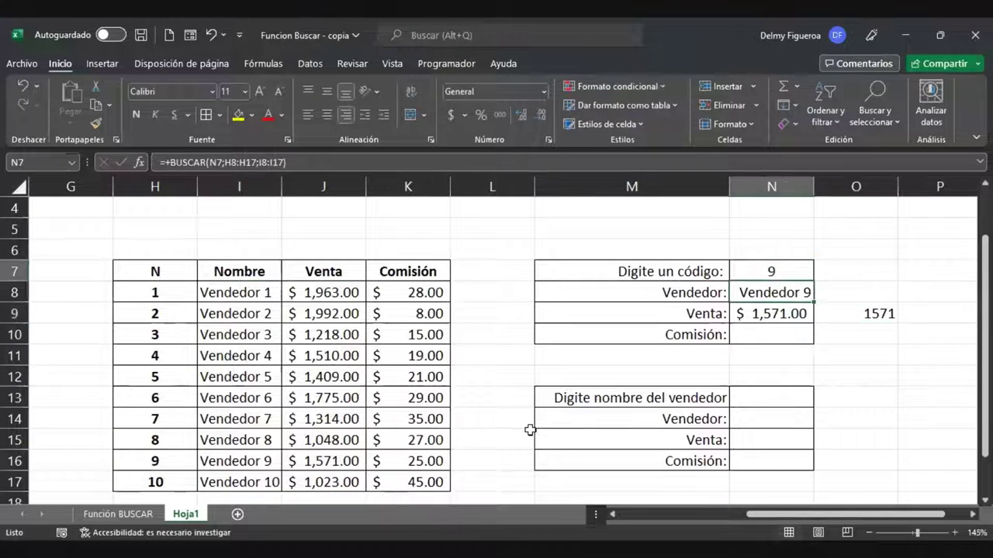
key(Up)
text(10)
key(Return)
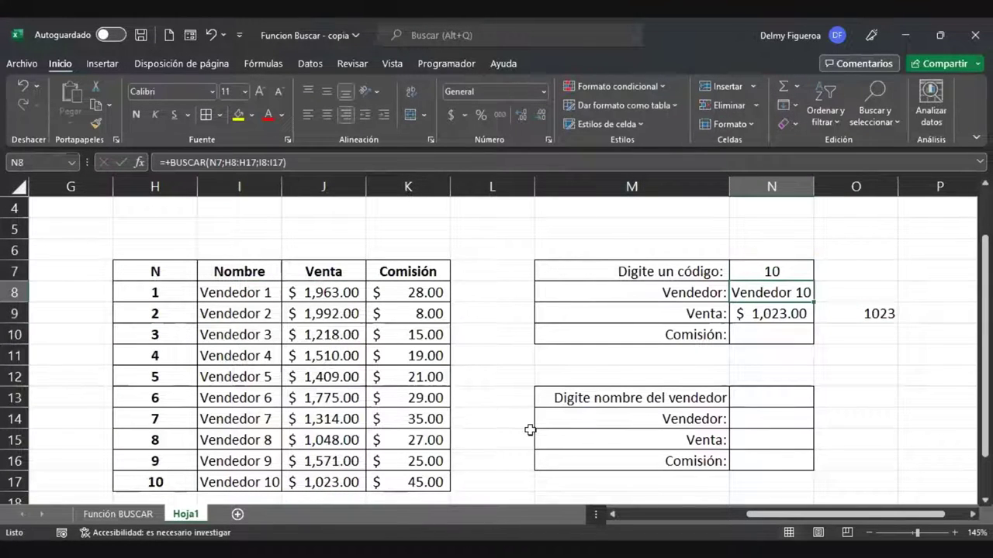
key(Down)
key(Up)
key(Up)
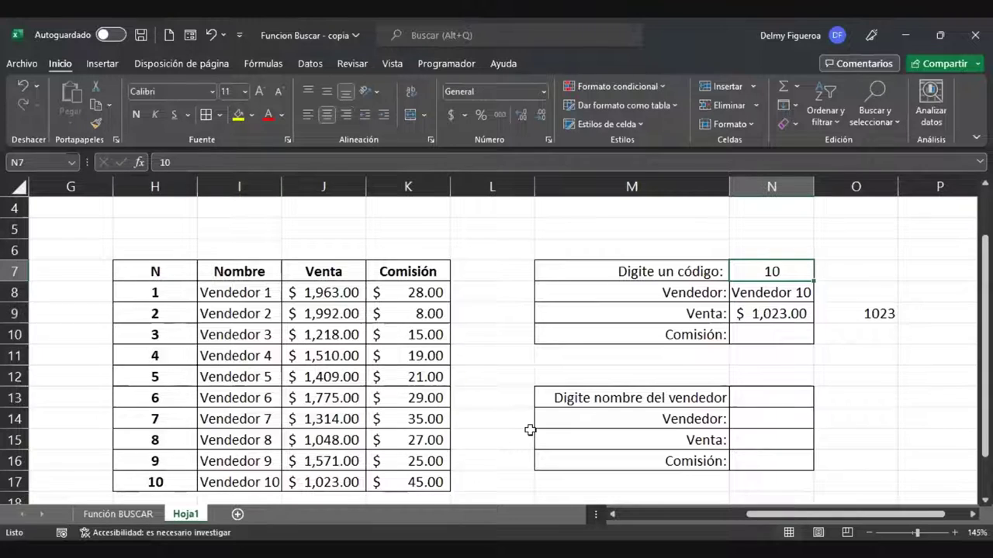
text(7)
key(Return)
key(Down)
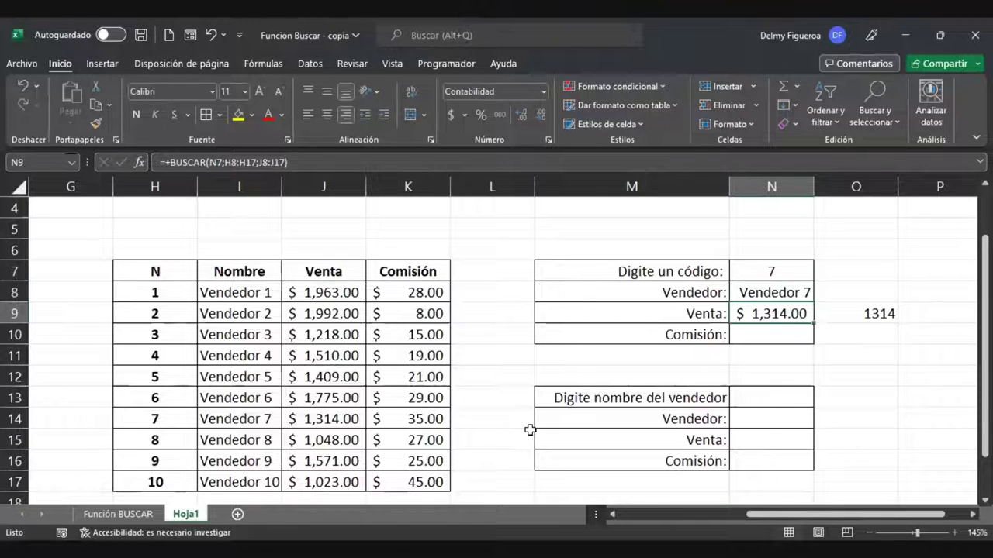
Step: Enter the formula +BUSCAR(N7;H8:H17;K8:K17) in N10 and check the result against salesperson 7's commission in the table
key(Down)
text(+)
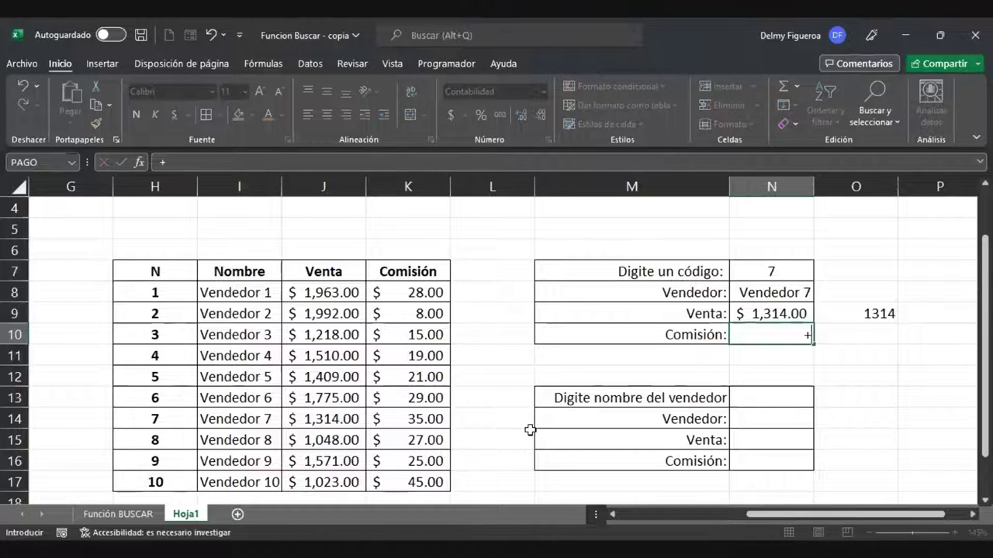
text(buscar)
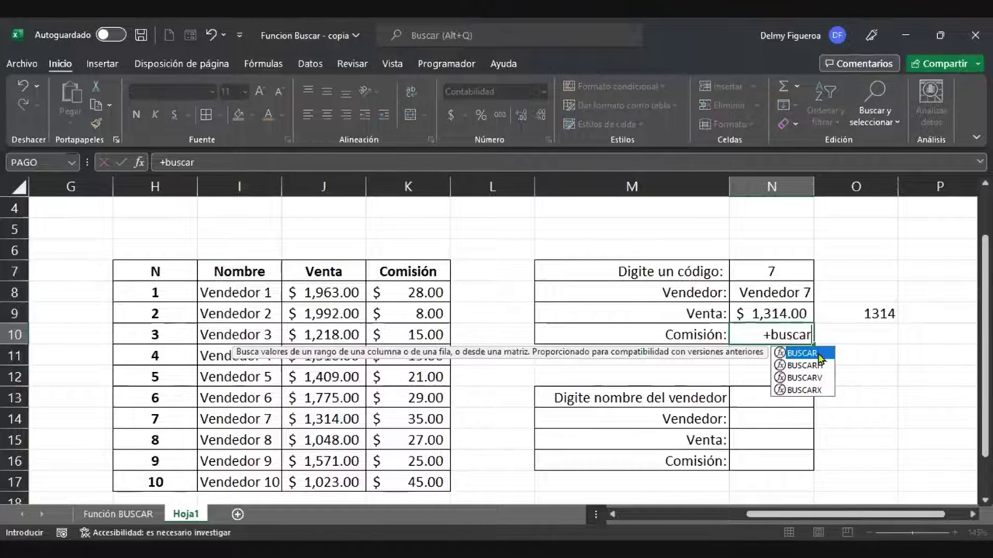
key(Tab)
click(778, 270)
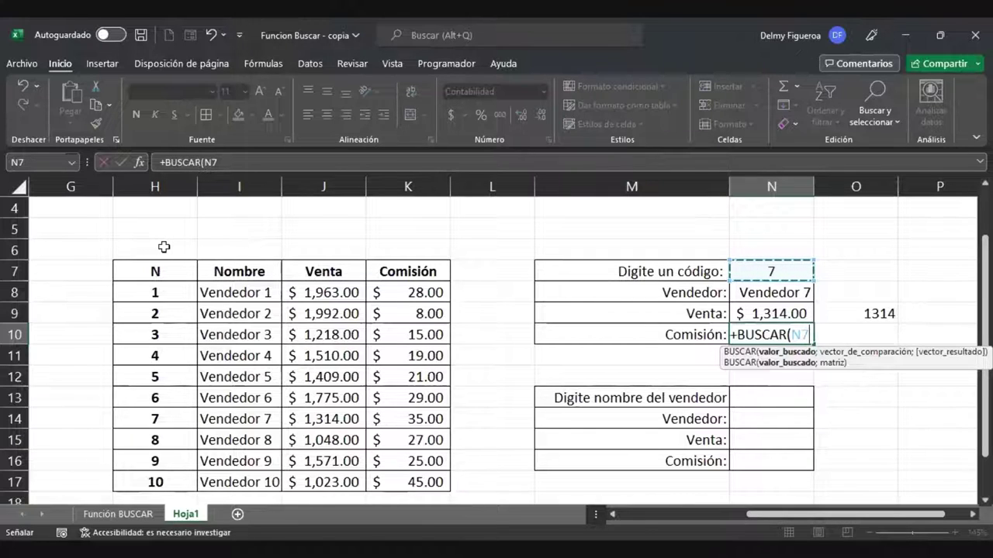
text(;)
click(156, 294)
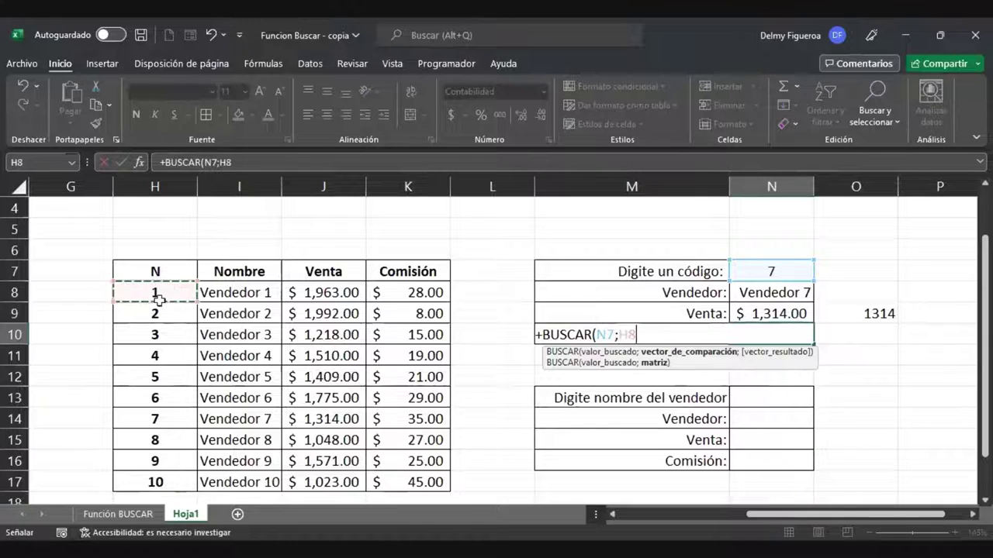
shift+click(175, 479)
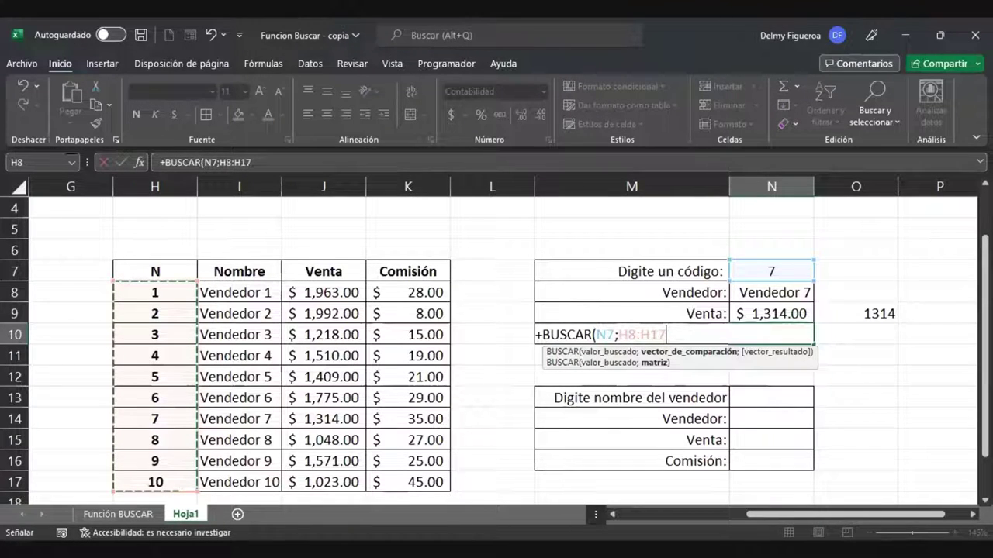
text(;)
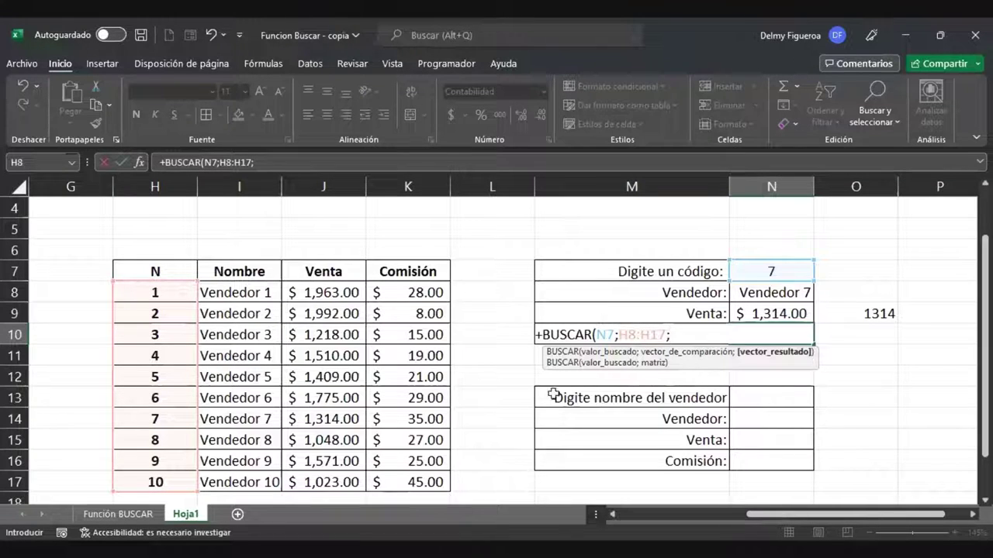
click(410, 292)
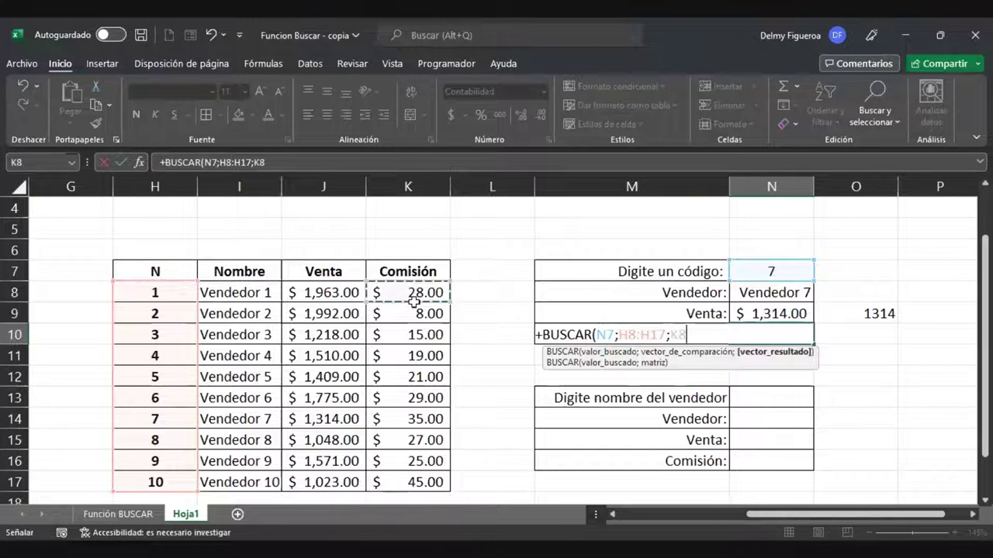
drag(415, 478, 415, 480)
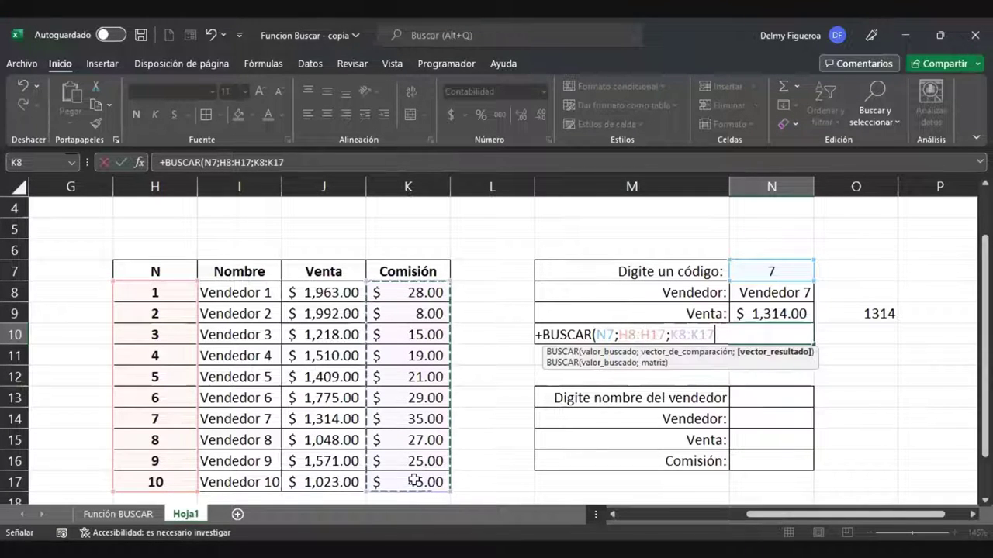
key(ctrl+Return)
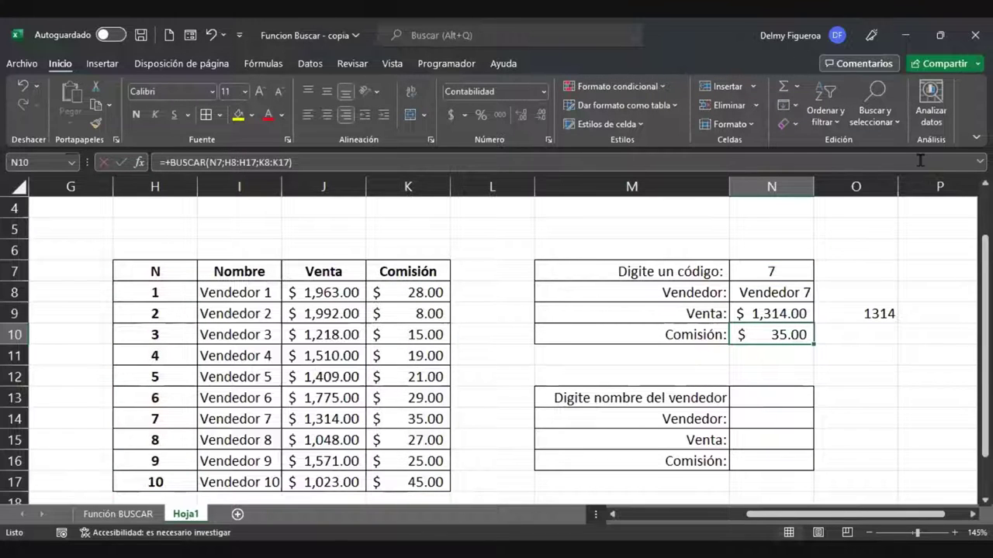
click(412, 419)
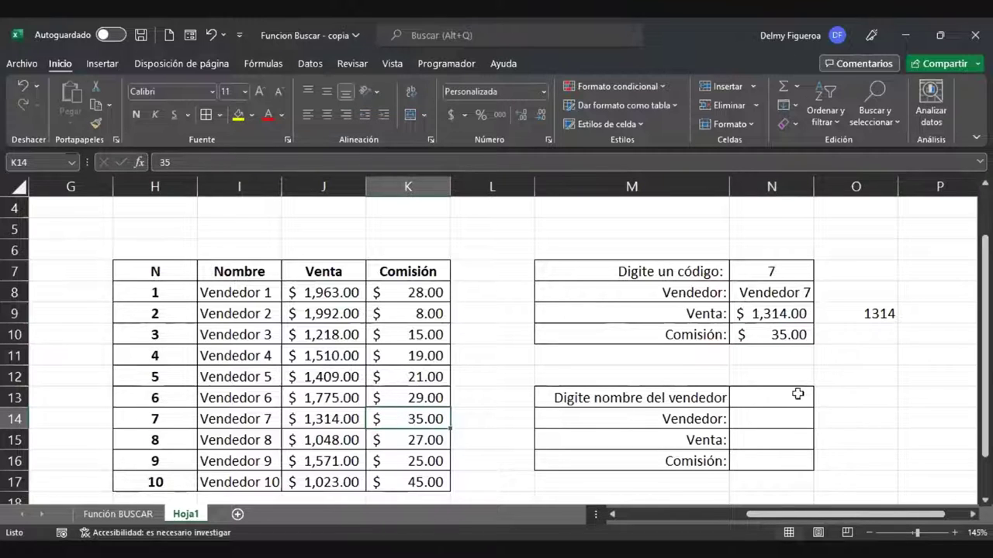
Step: Enter the matrix-form formula +BUSCAR(N7;H8:K17) in O10, beside the commission result, to look up the same commission
click(855, 335)
text(+)
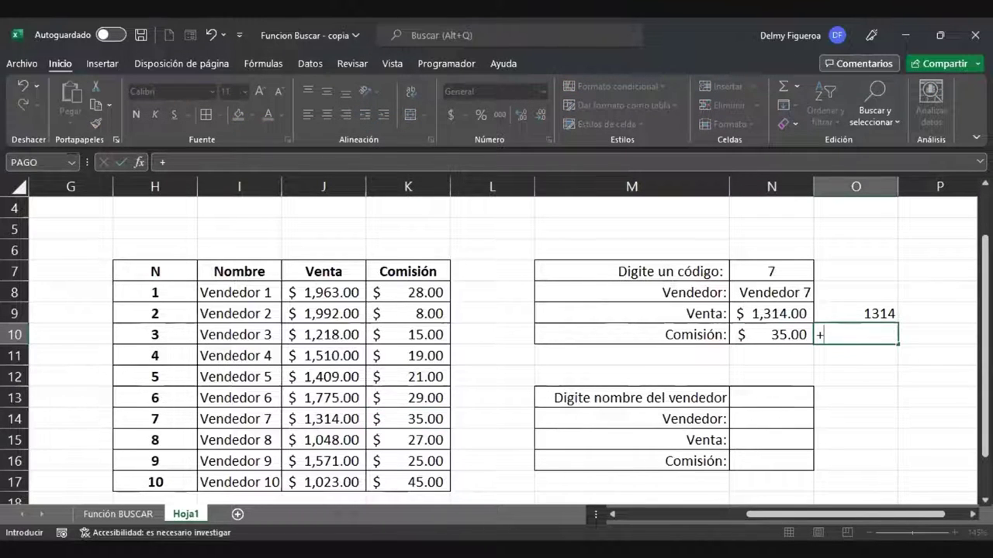
text(busc)
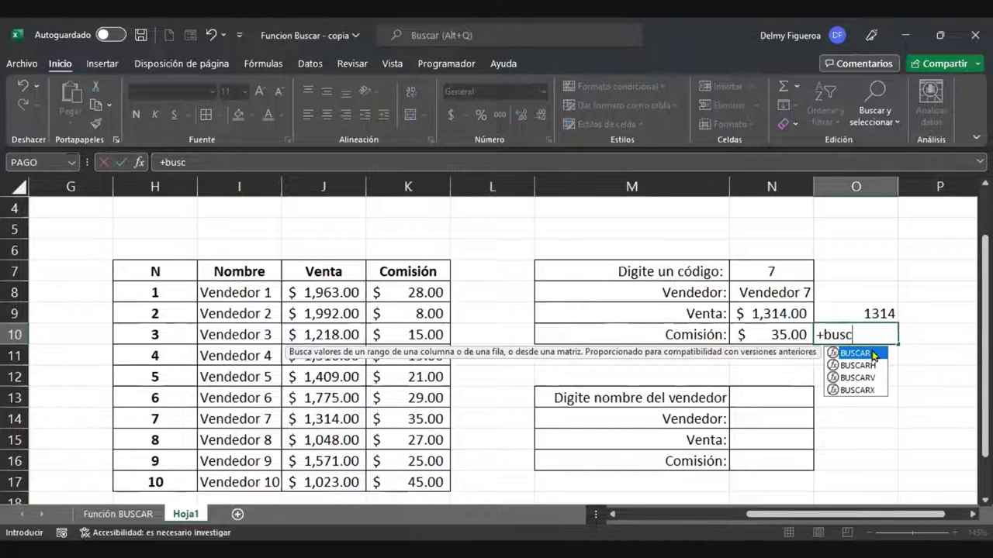
key(Tab)
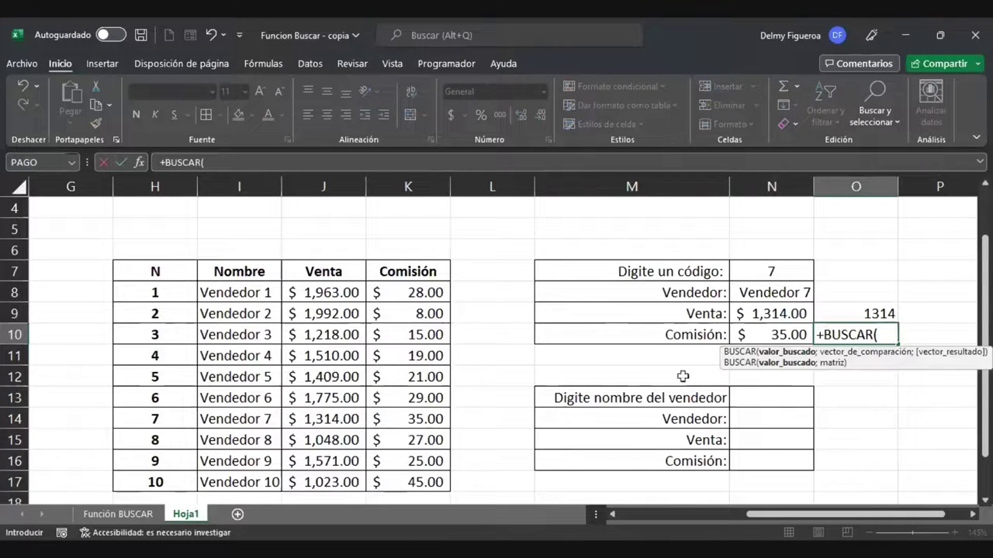
click(776, 267)
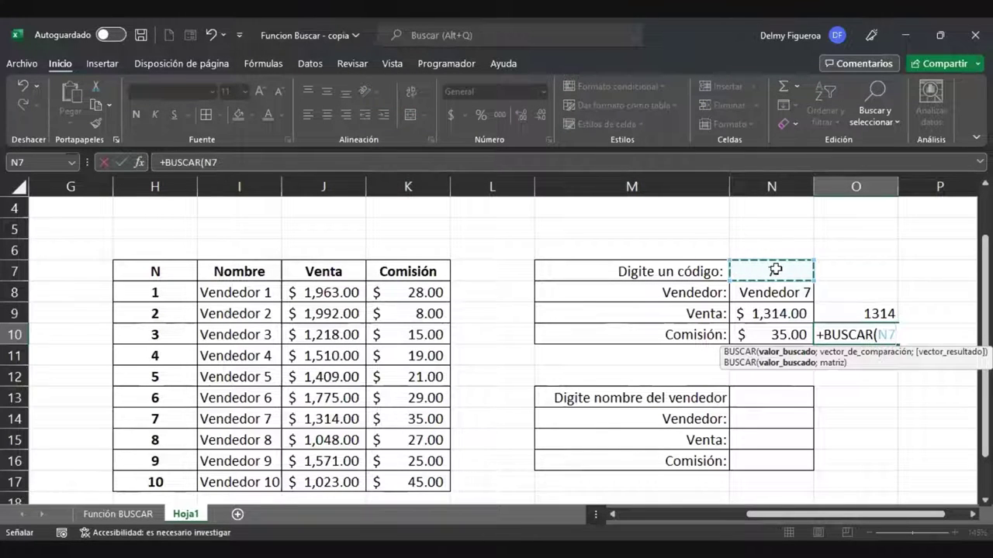
text(;)
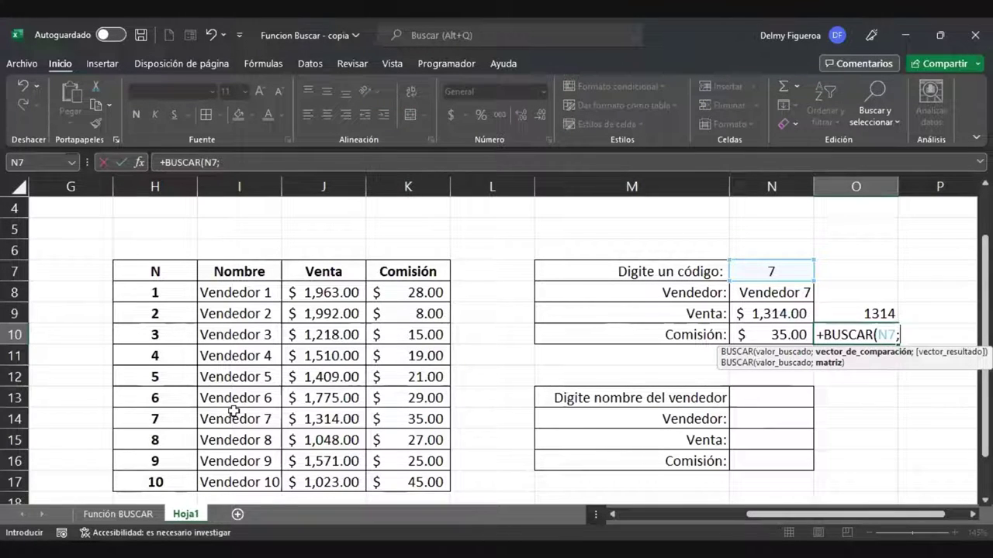
click(155, 293)
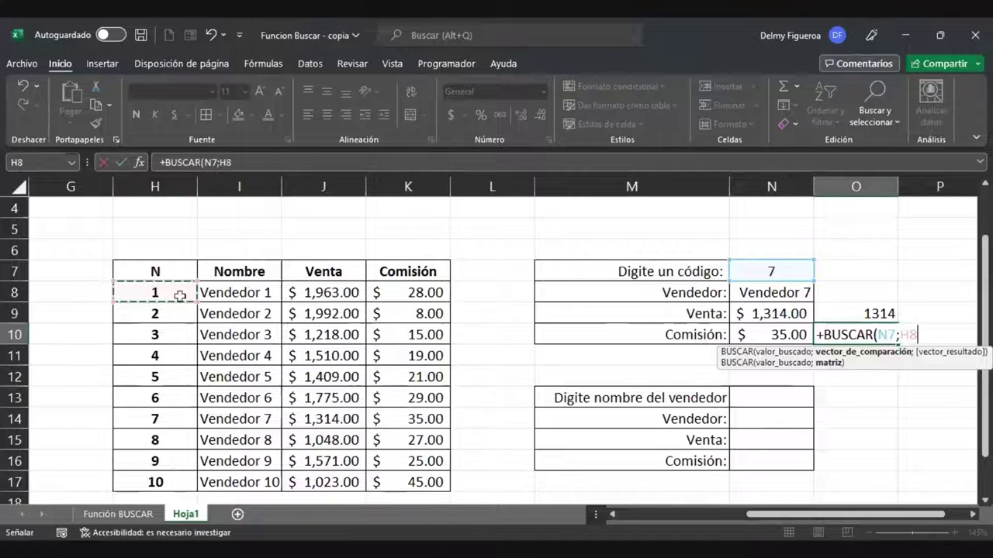
shift+click(411, 478)
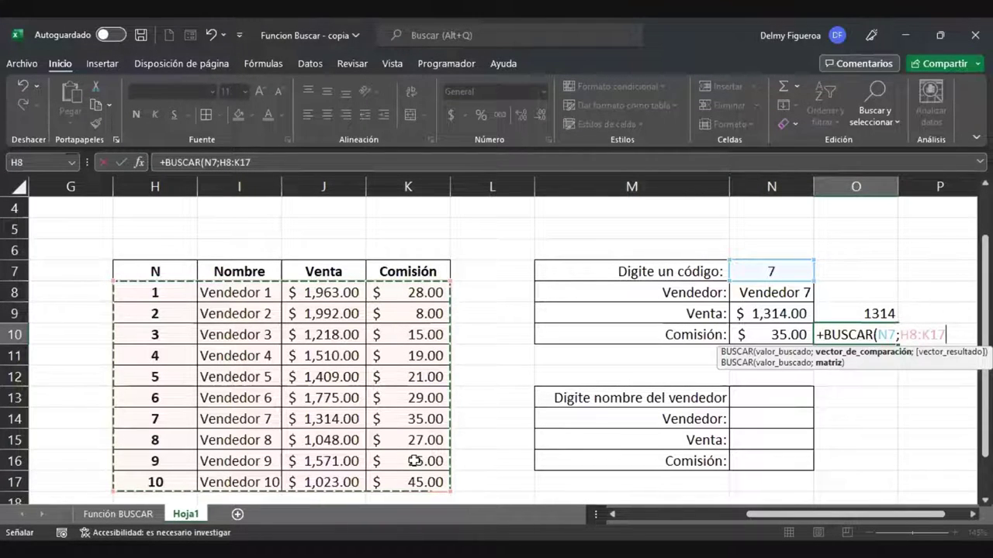
key(Return)
key(Up)
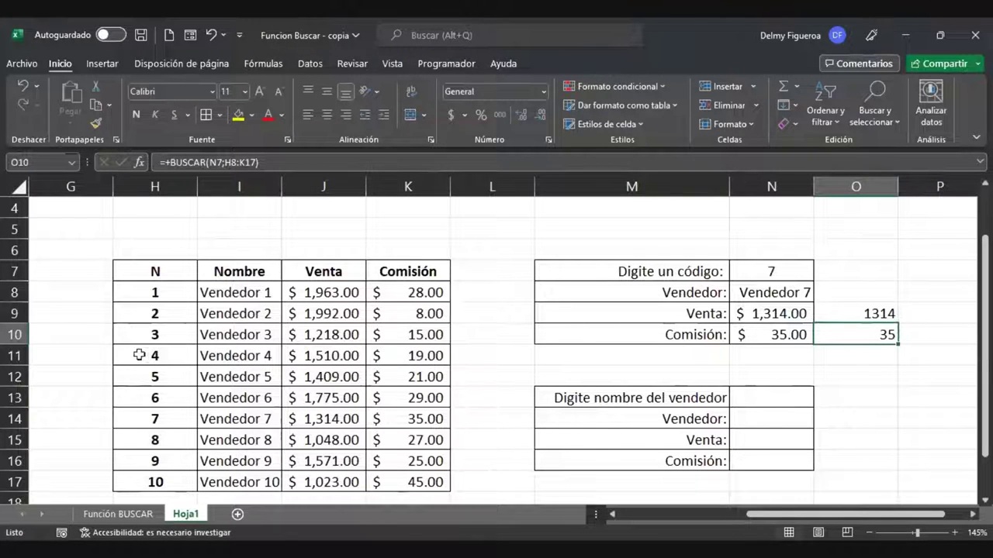
click(780, 396)
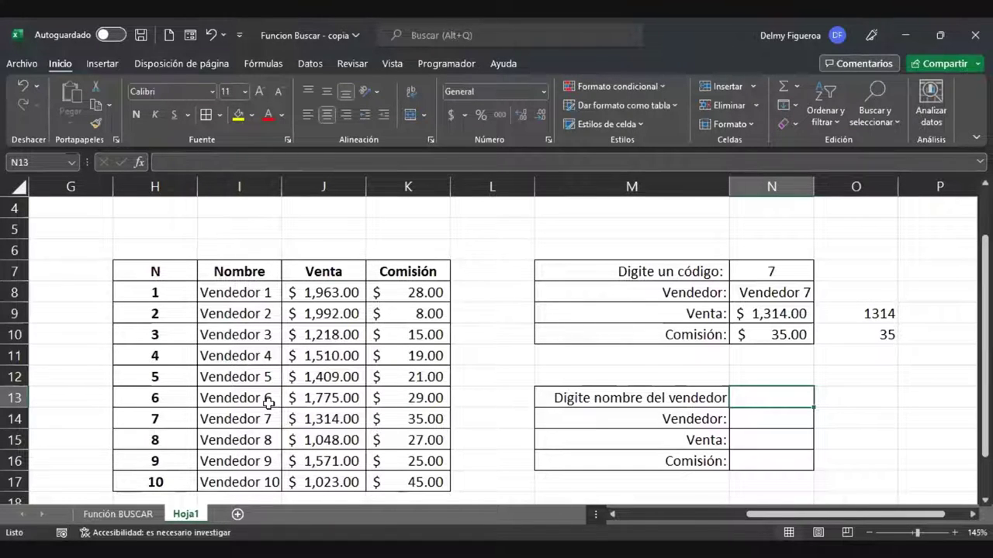
text(+)
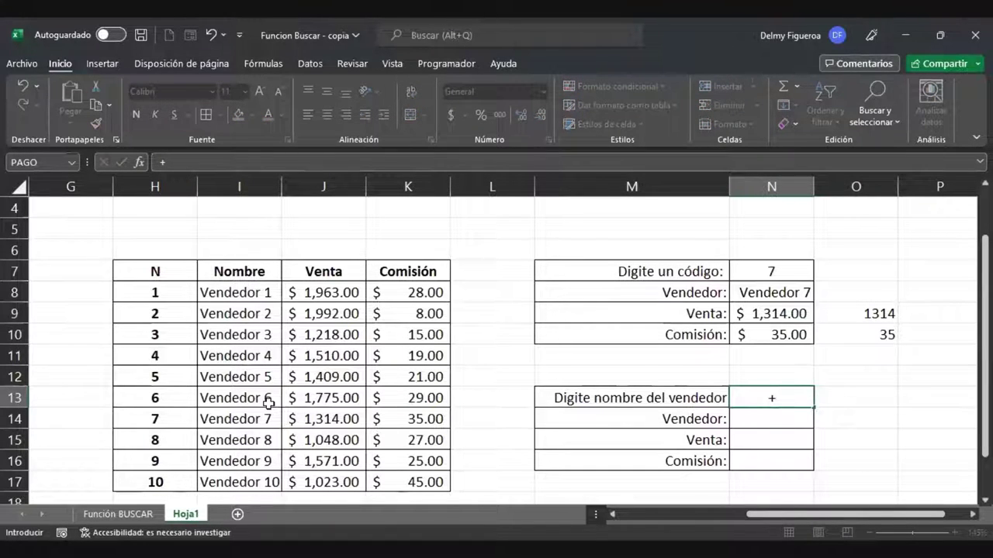
text(busc)
key(Escape)
key(Down)
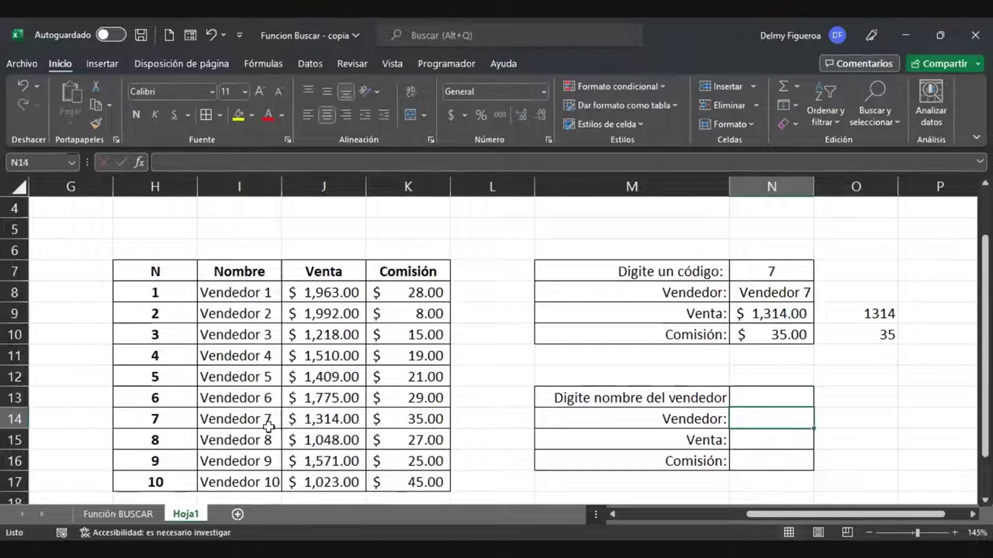
Step: Try the formula +BUSCAR(I8:I17;H8:H17) in N14, using the name column as lookup value and the code column as matrix
text(+)
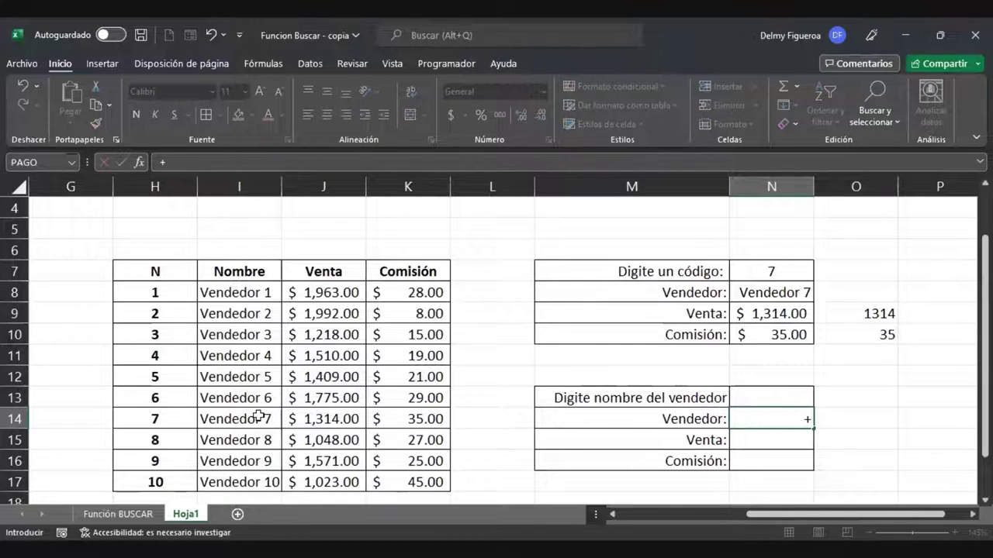
text(buscar)
double_click(799, 439)
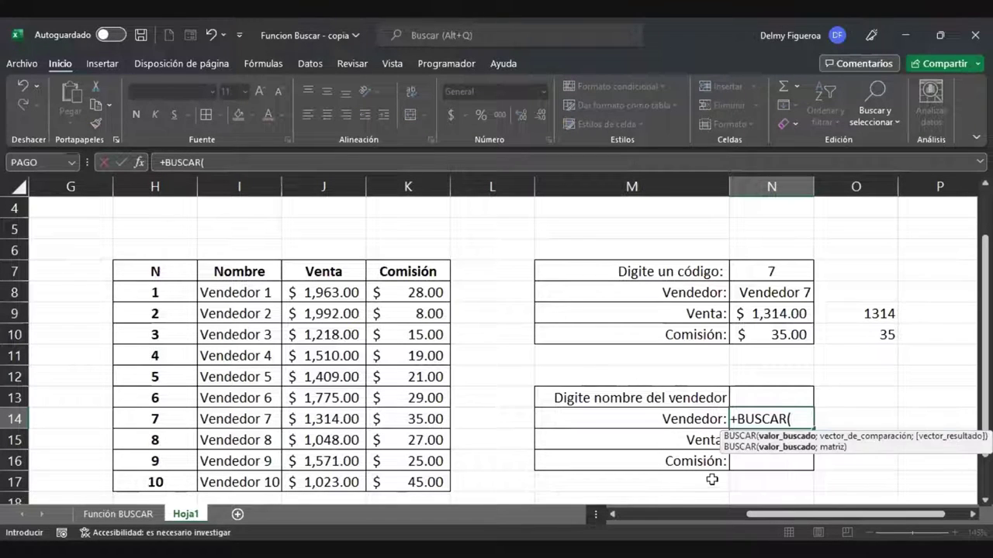
click(246, 292)
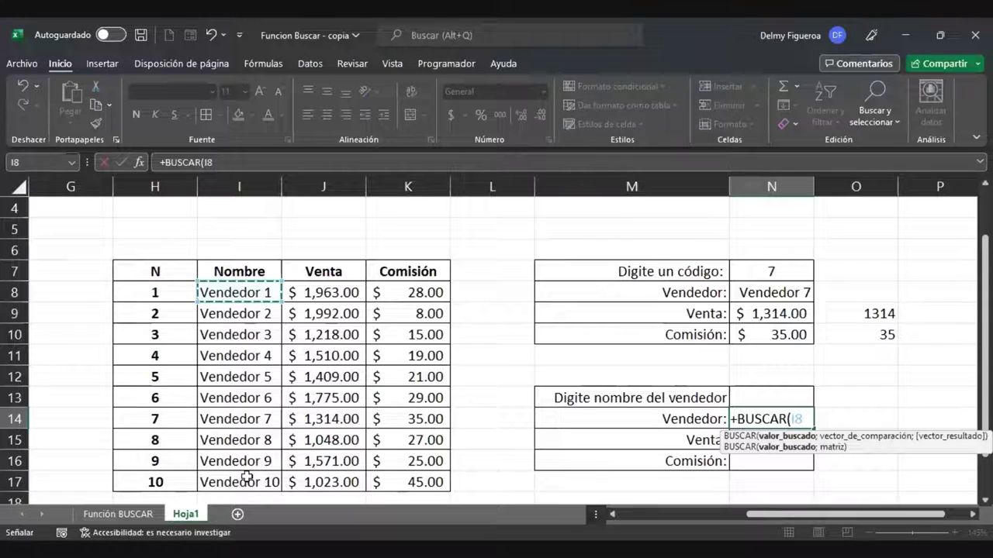
drag(249, 472, 249, 475)
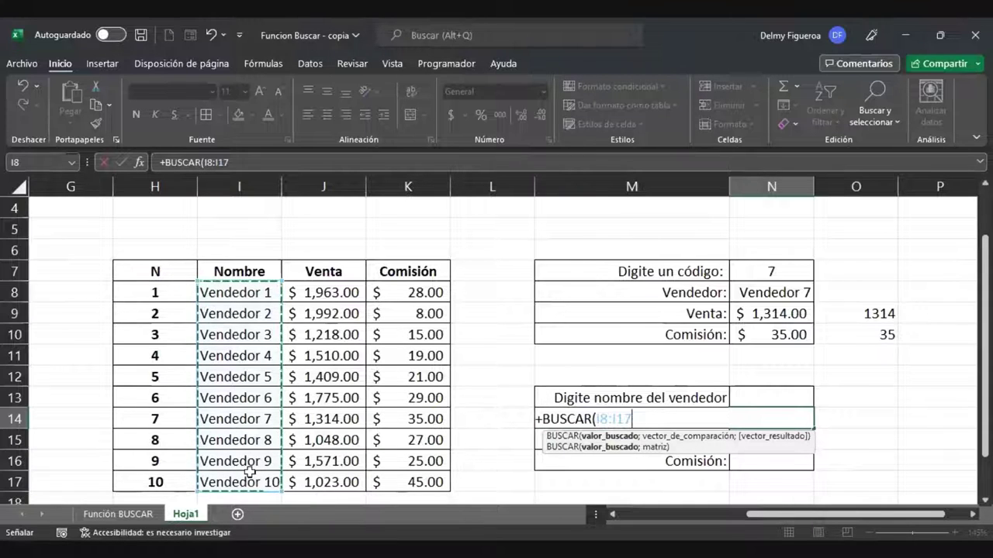
text(;)
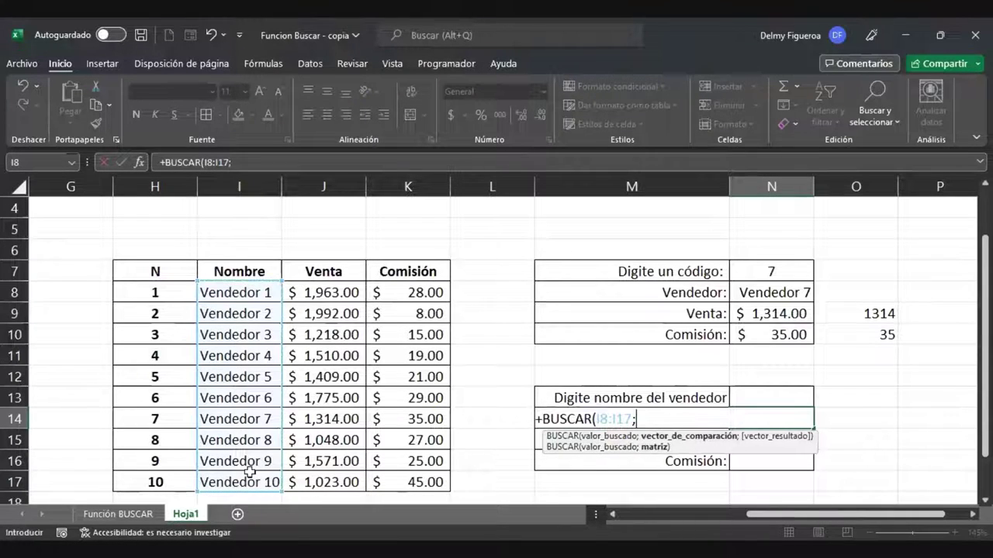
drag(158, 290, 157, 483)
key(Up)
key(Up)
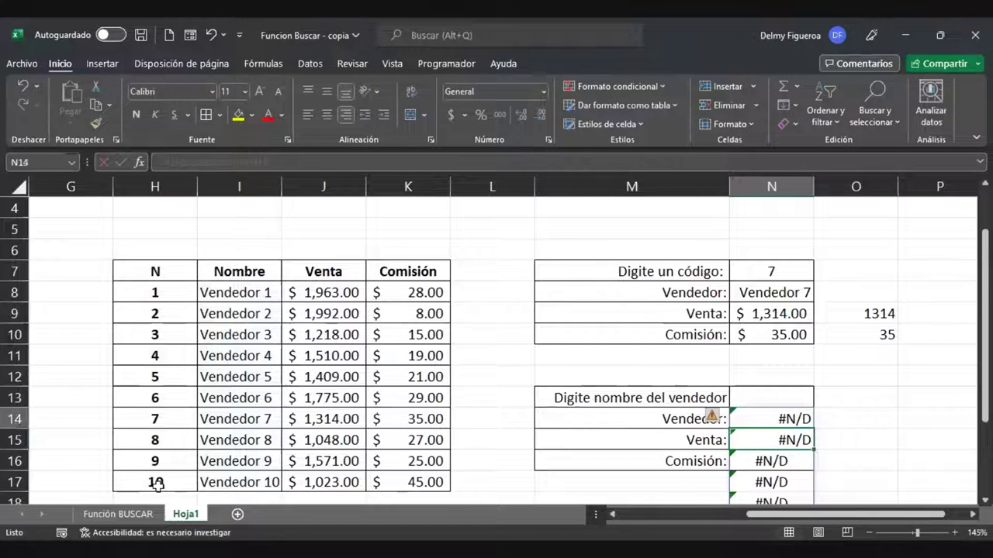
Step: Enter Vendedor 1 in N13 as the salesperson name to look up
text(Vend)
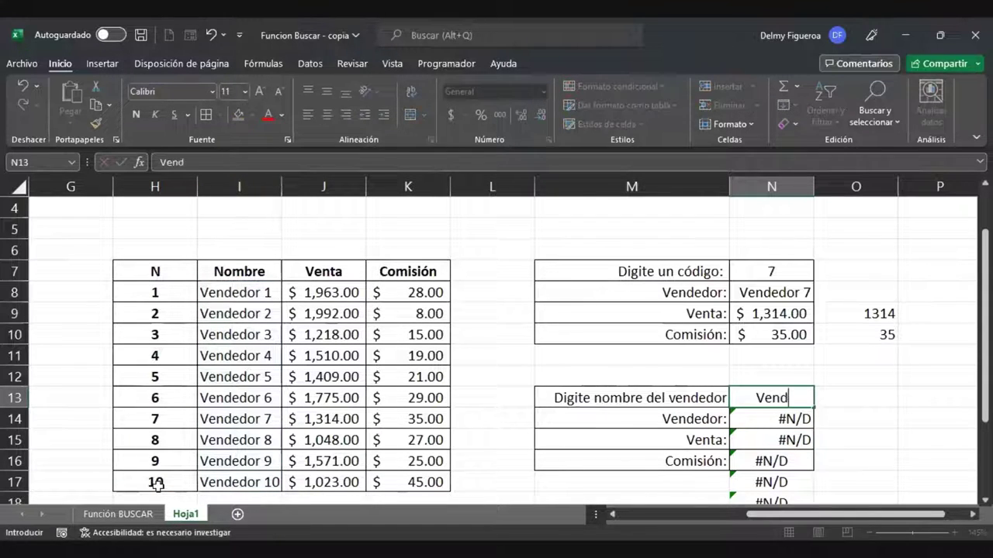
text(edor 1)
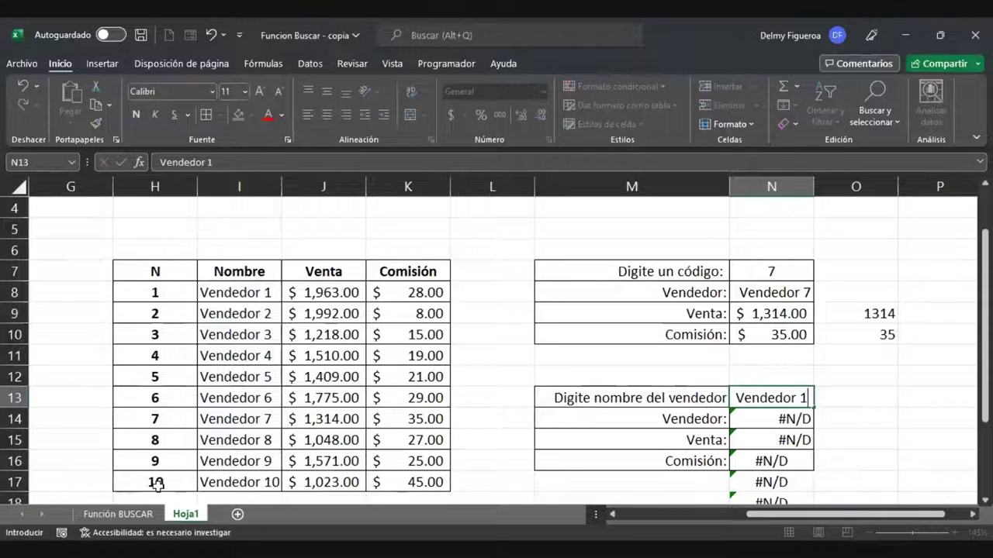
key(Return)
key(Up)
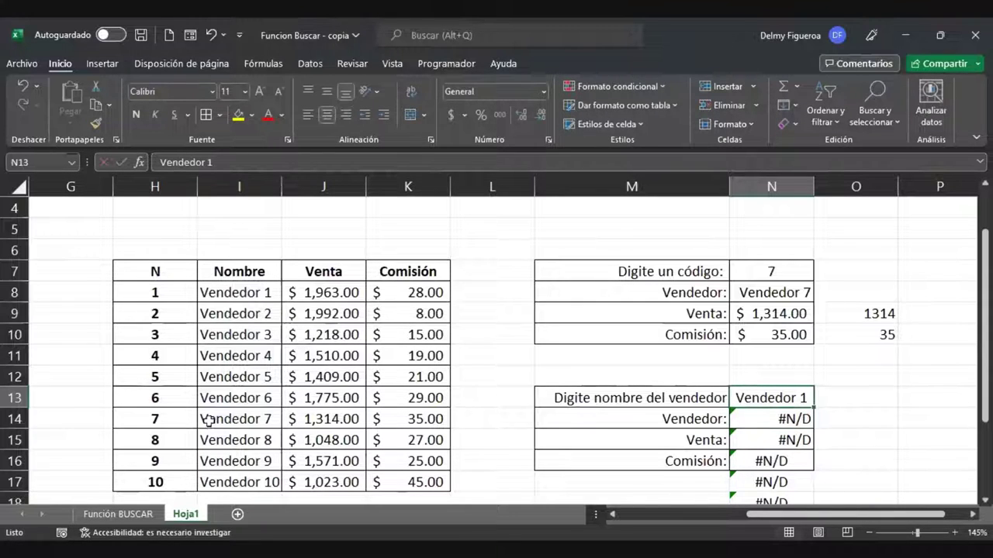
Step: Inspect the BUSCAR formula in N14 and its spilled results below, and delete it
click(751, 419)
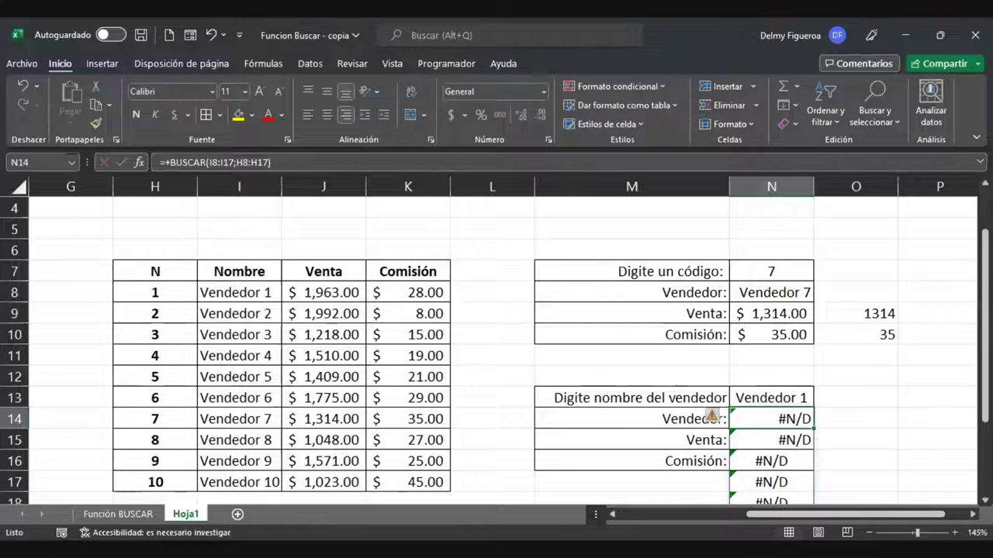
scroll(860, 437, down, 3)
scroll(860, 437, up, 2)
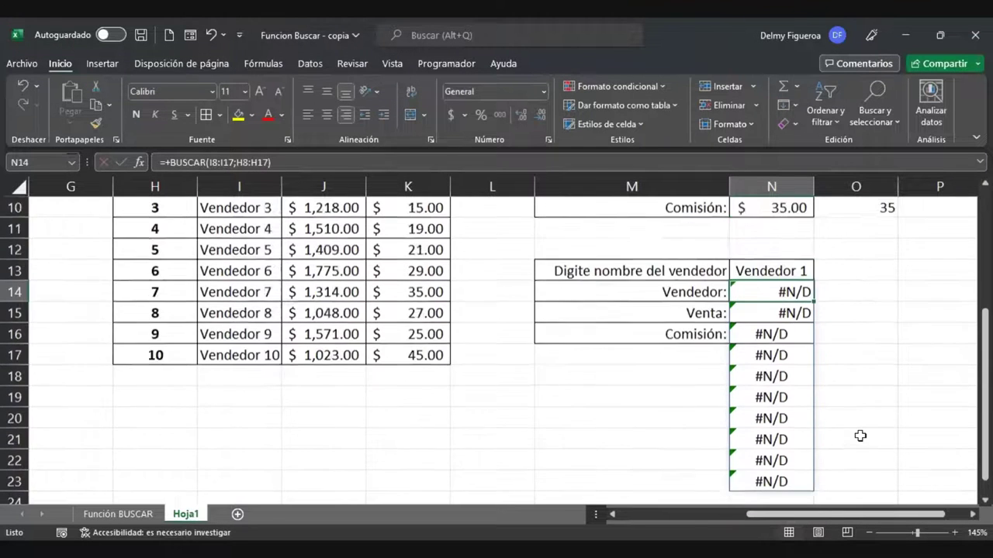
scroll(831, 412, up, 1)
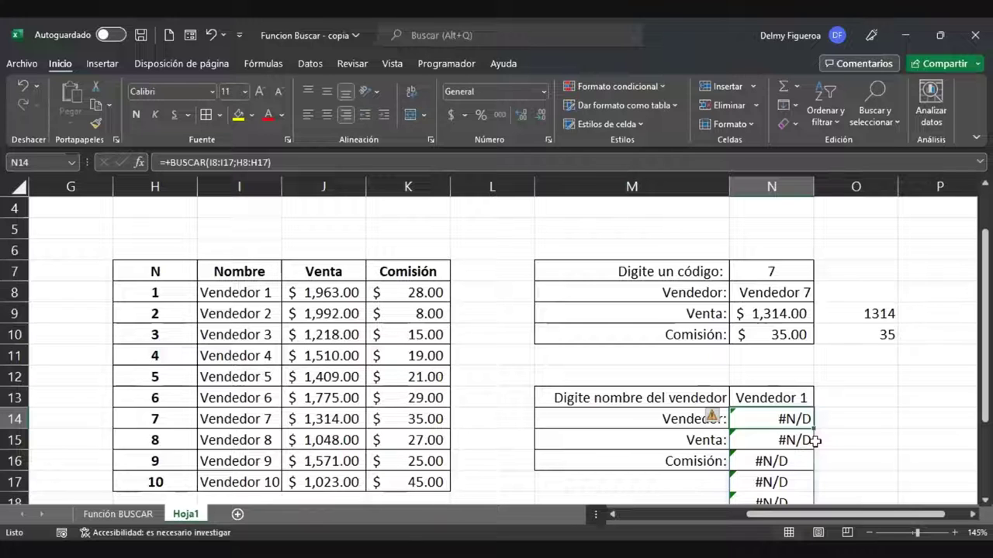
key(Delete)
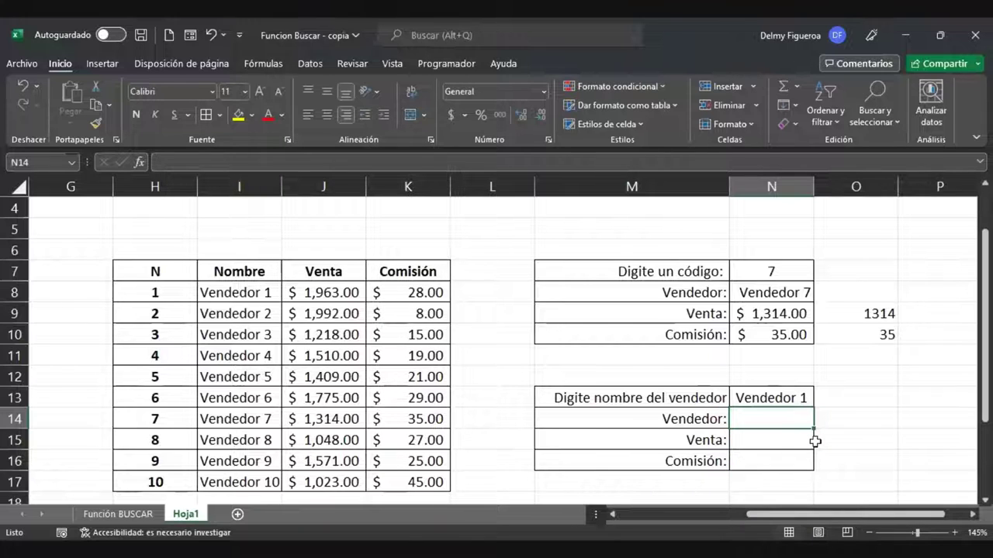
text(+)
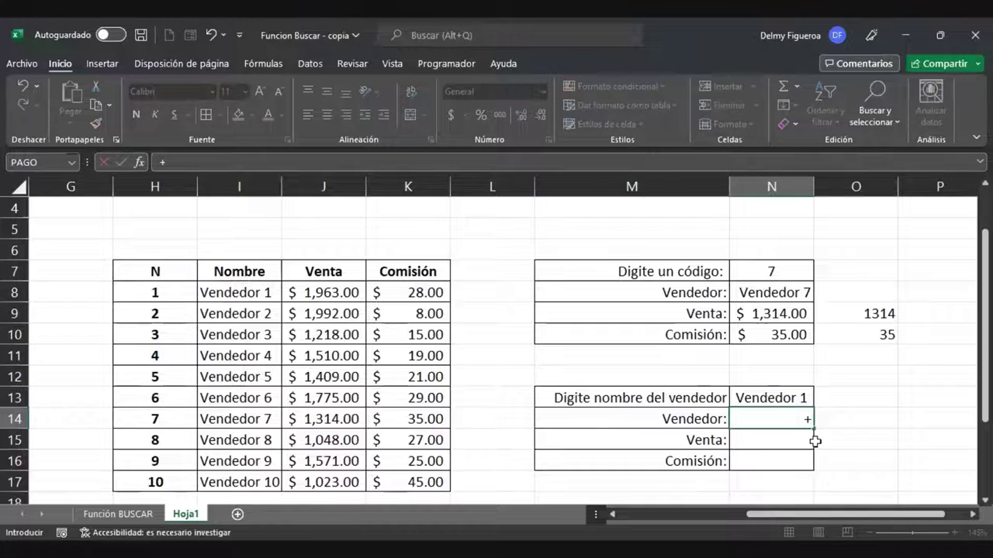
text(bu)
key(Escape)
key(Up)
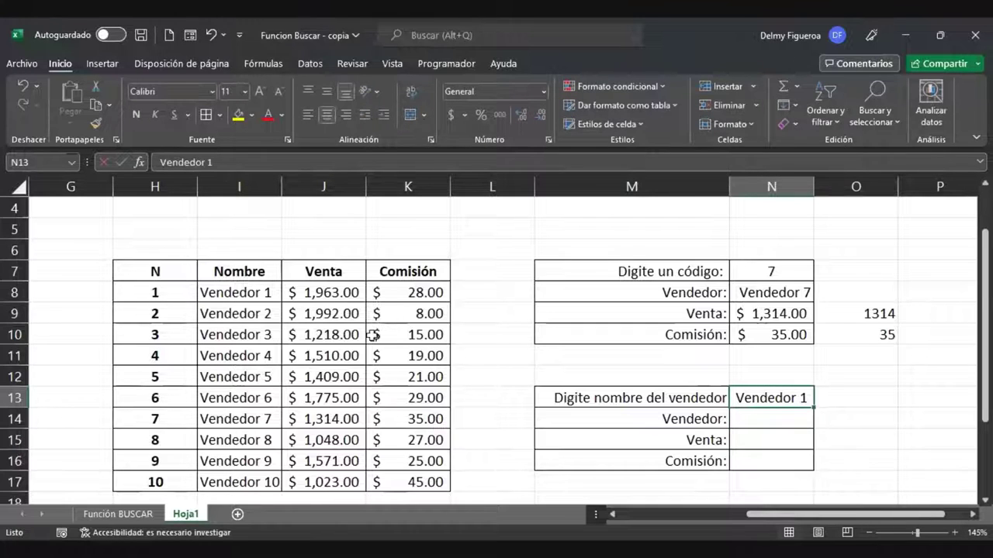
Step: Copy the text Vendedor 2 from I9 and paste it into N13 as the salesperson name to look up
click(254, 315)
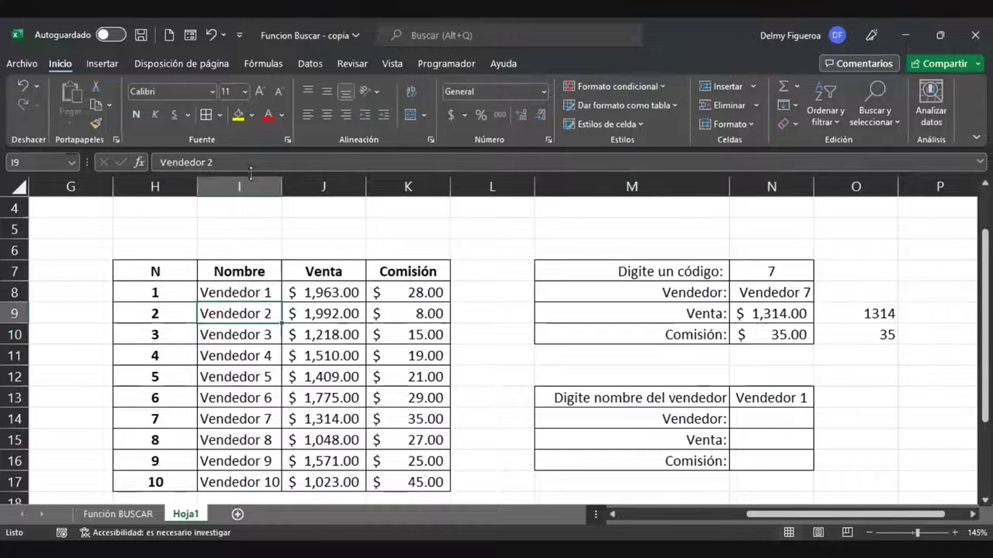
drag(222, 163, 159, 163)
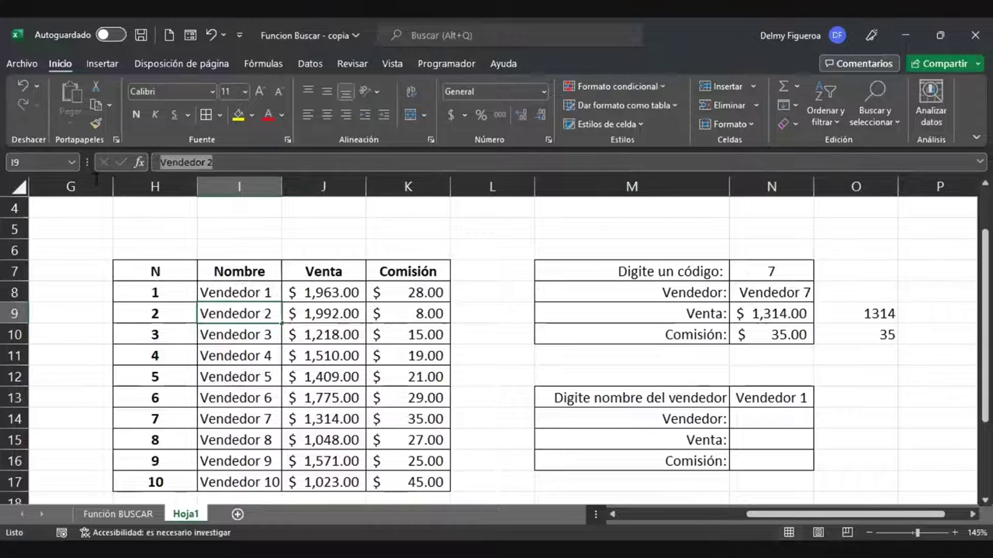
key(ctrl+c)
key(Return)
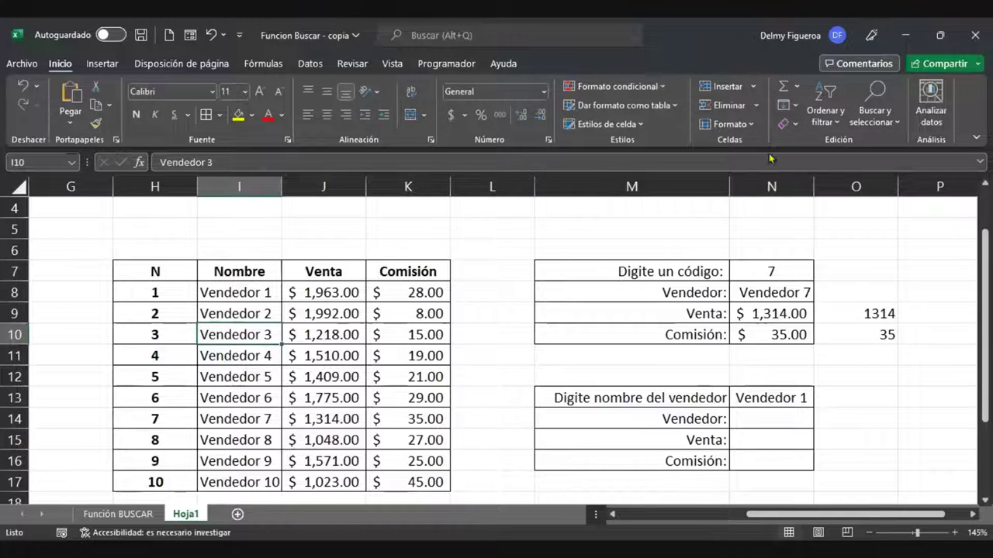
click(791, 402)
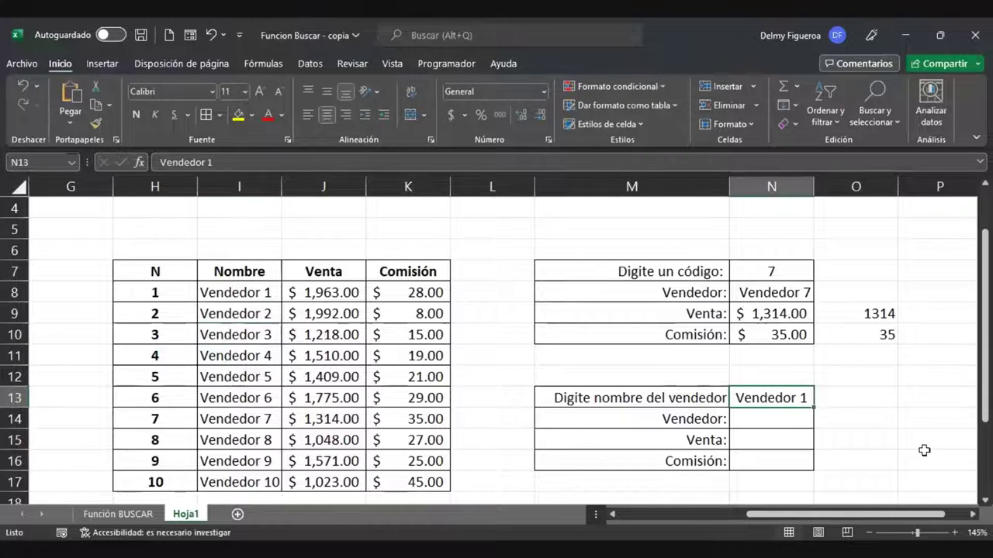
key(ctrl+v)
Step: Enter the vector formula +BUSCAR(N13;I8:I17;H8:H17) in N14 to return the salesperson's code from the name in N13
click(764, 417)
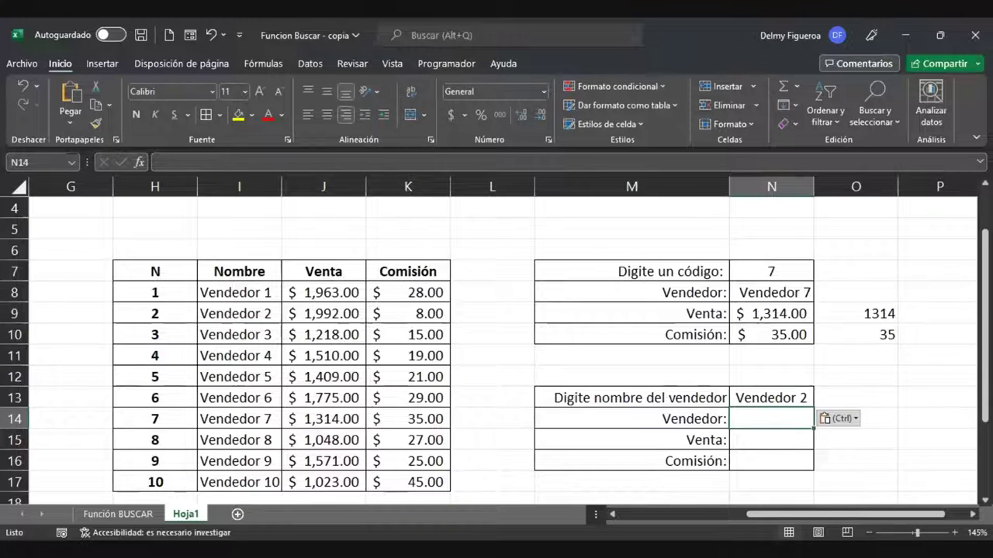
text(+busc)
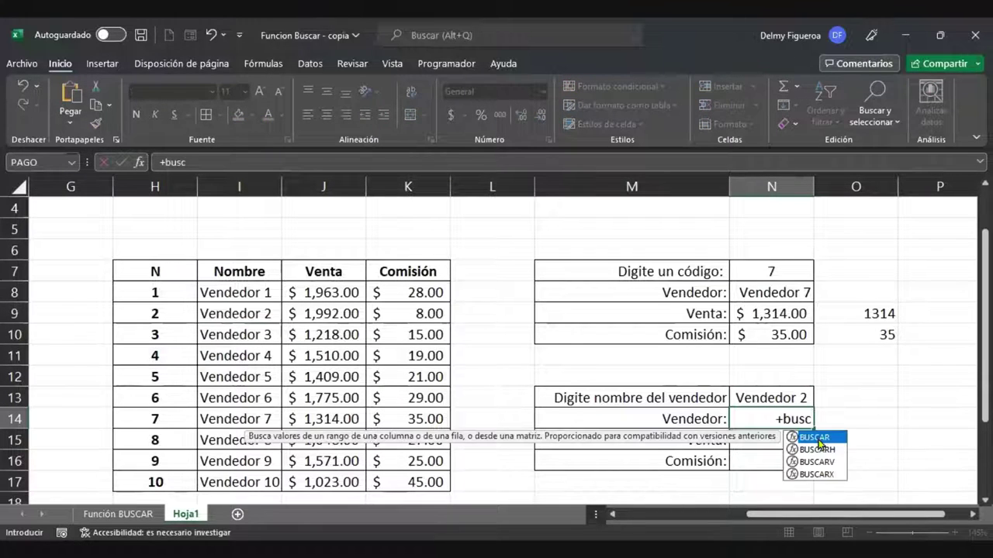
key(Tab)
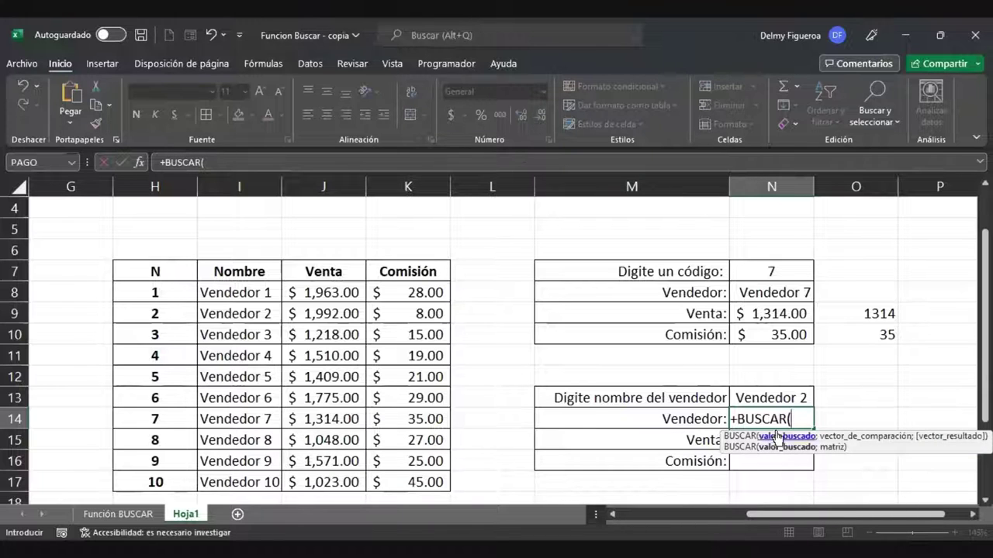
click(775, 398)
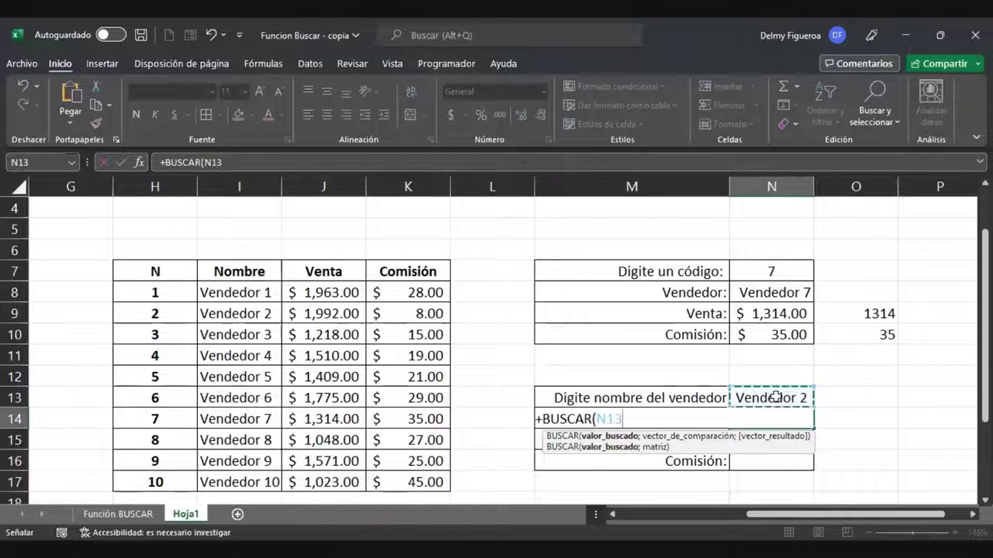
text(;)
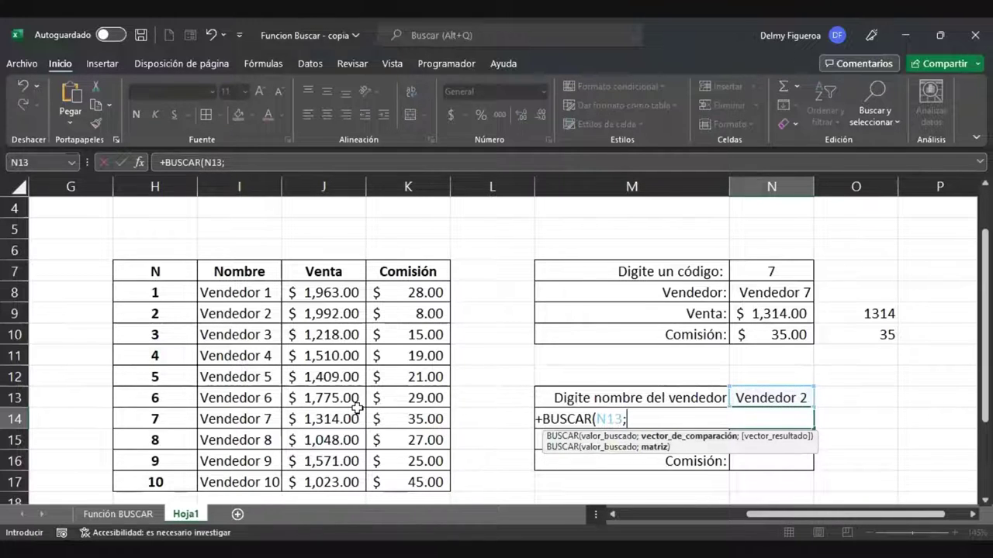
click(242, 295)
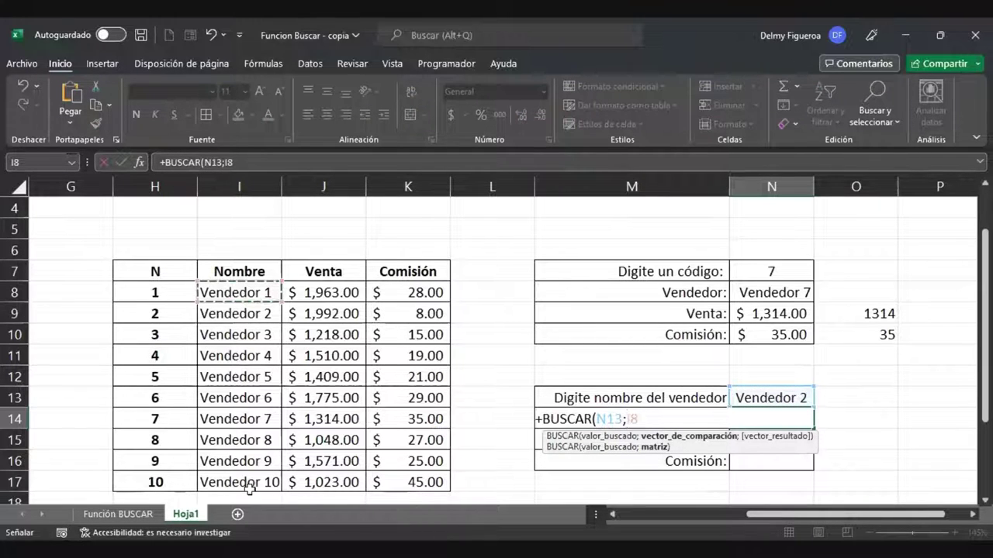
key(ctrl+shift+Down)
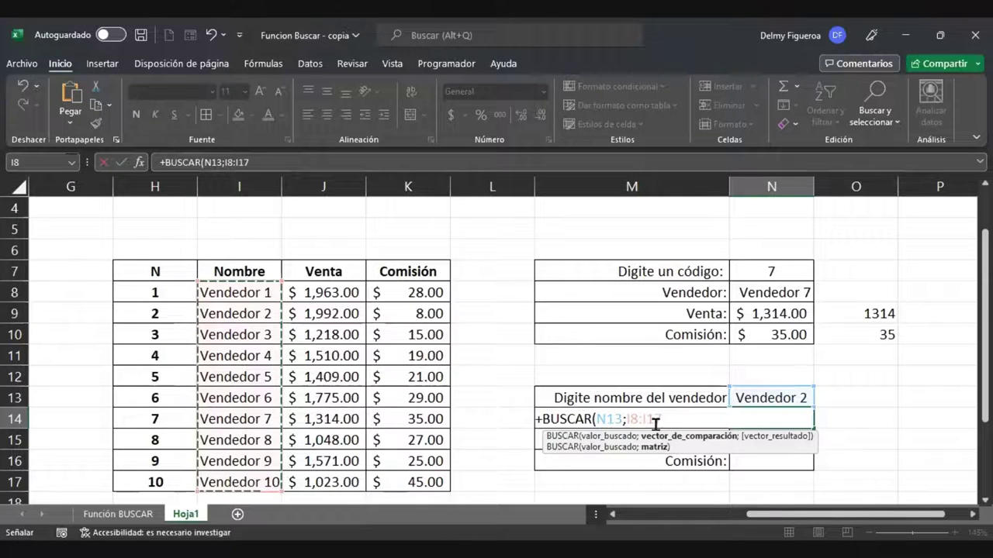
text(;)
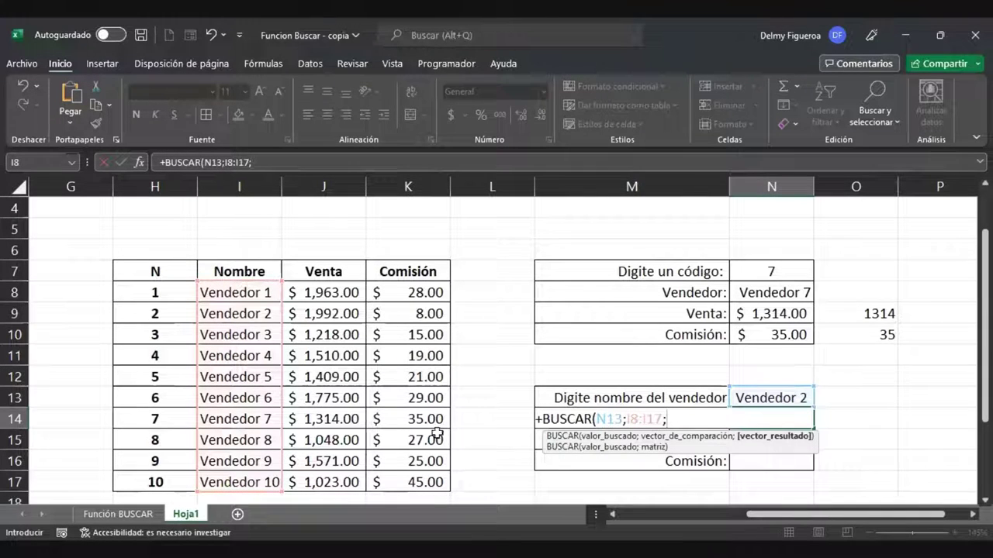
click(155, 295)
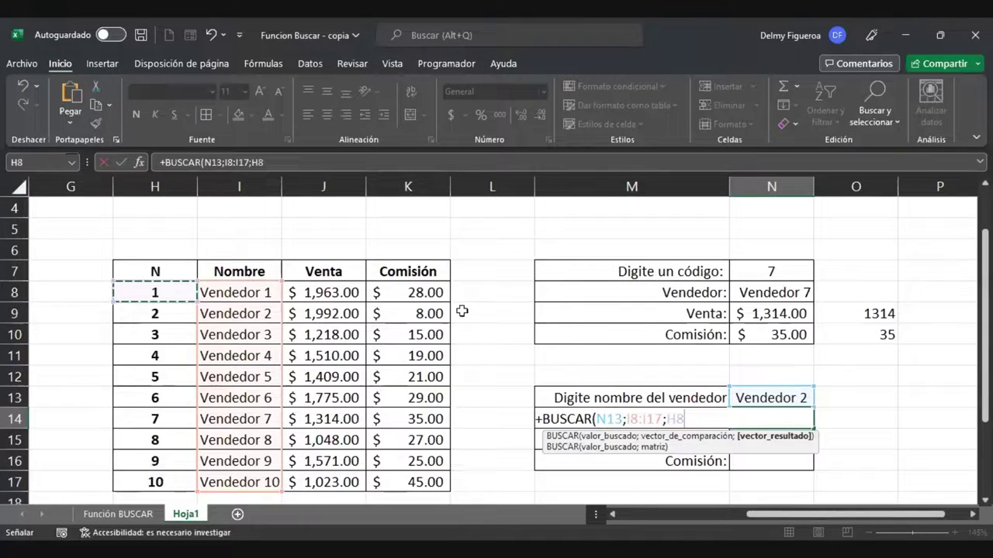
key(ctrl+shift+Down)
key(Return)
key(Up)
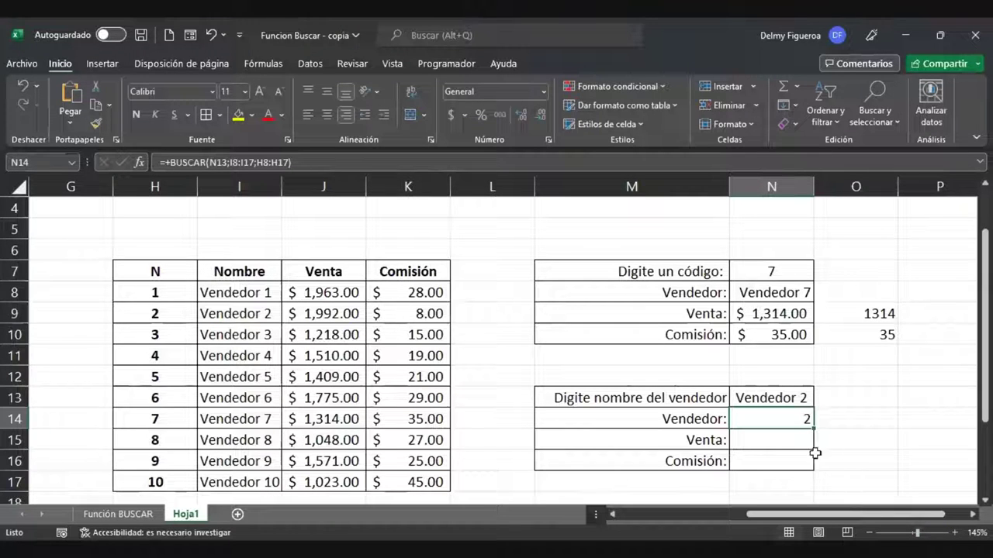
Step: Try the matrix form of the lookup in O14 with the formula +BUSCAR(N13;H8:I17)
click(846, 421)
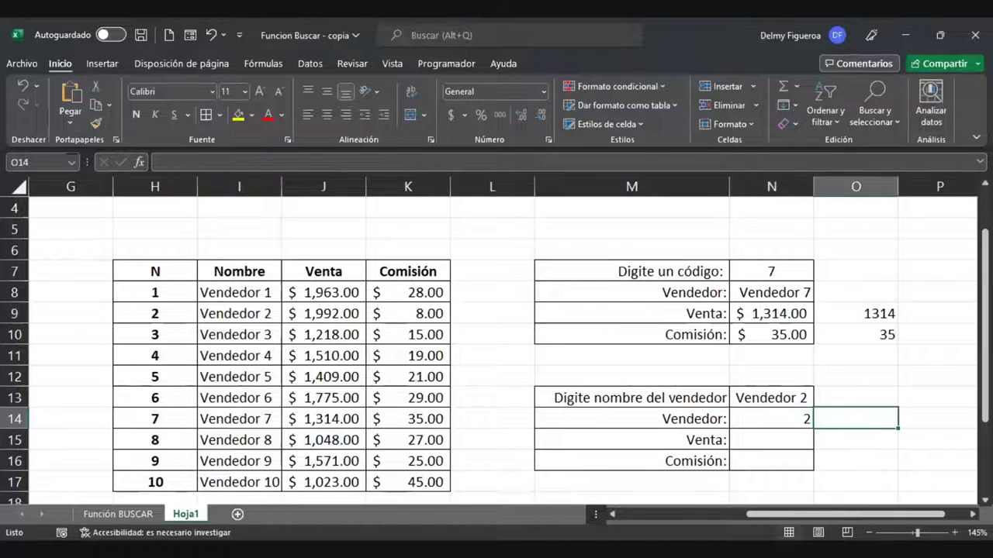
text(+)
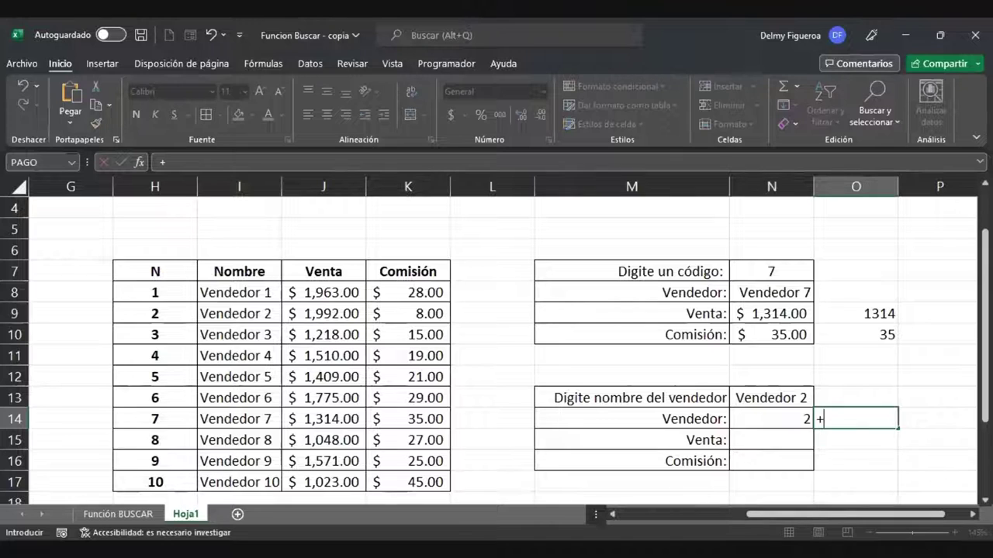
text(bus)
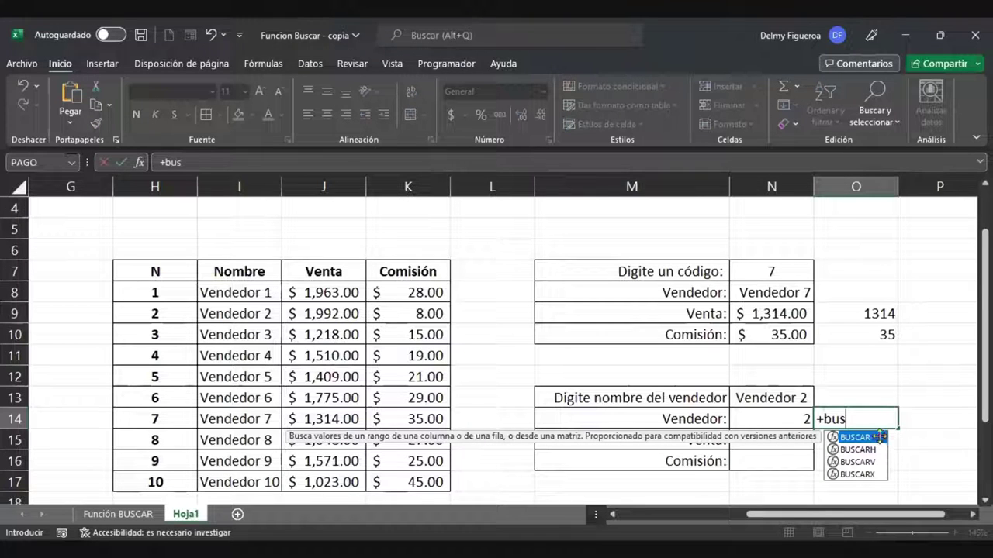
double_click(879, 438)
click(772, 393)
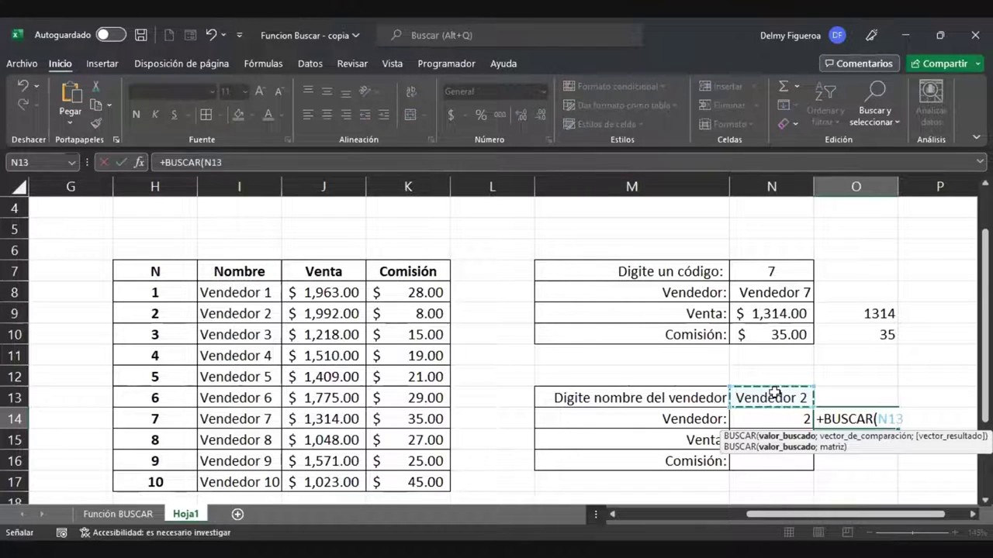
text(;)
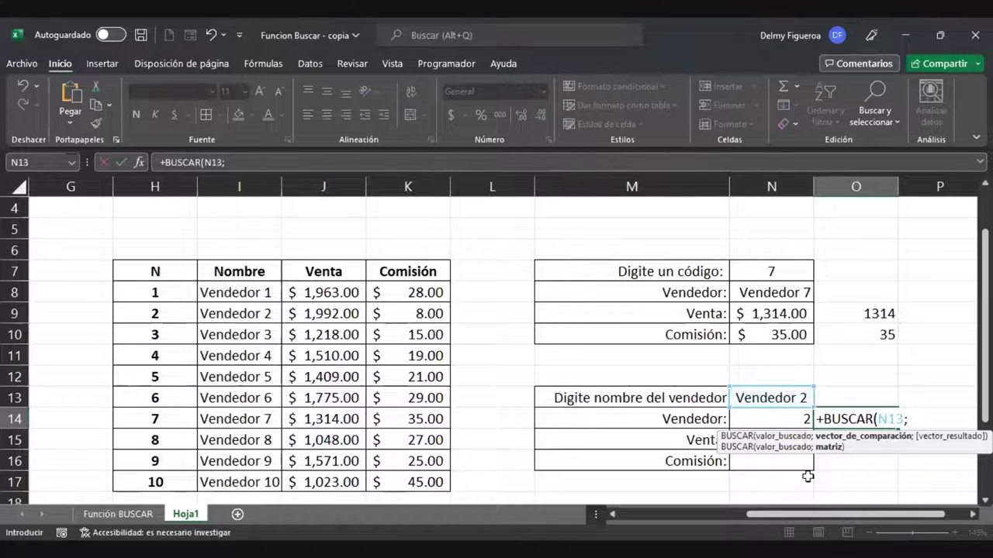
click(158, 291)
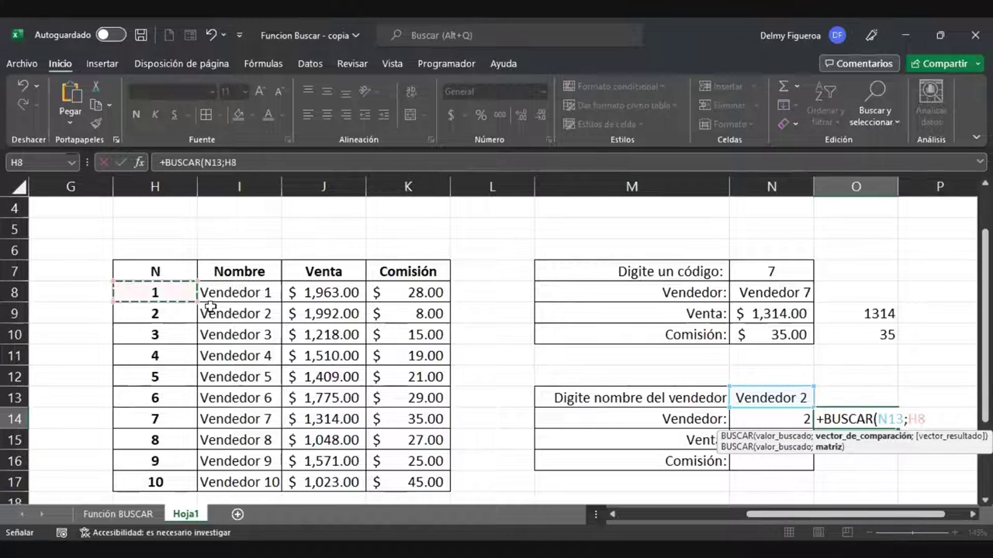
shift+click(246, 473)
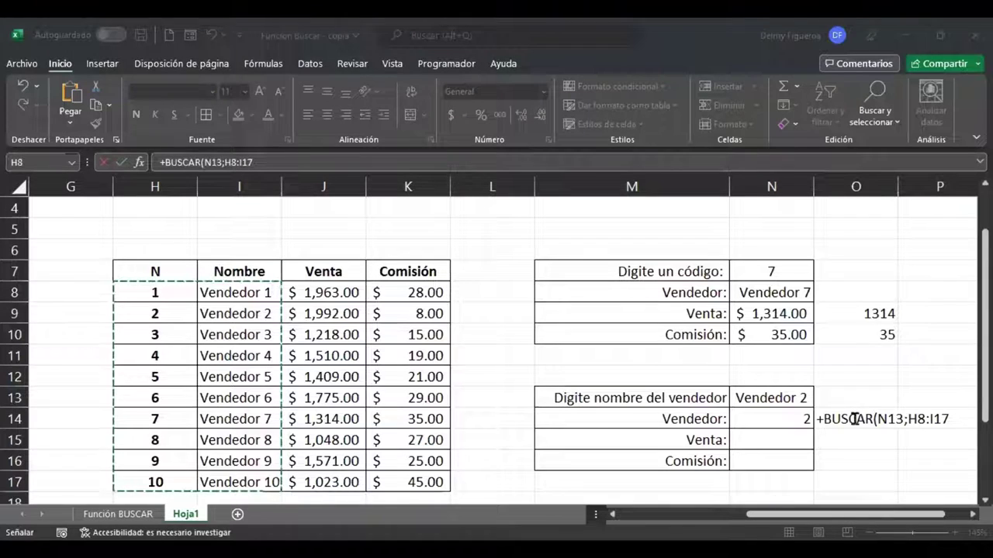
click(867, 376)
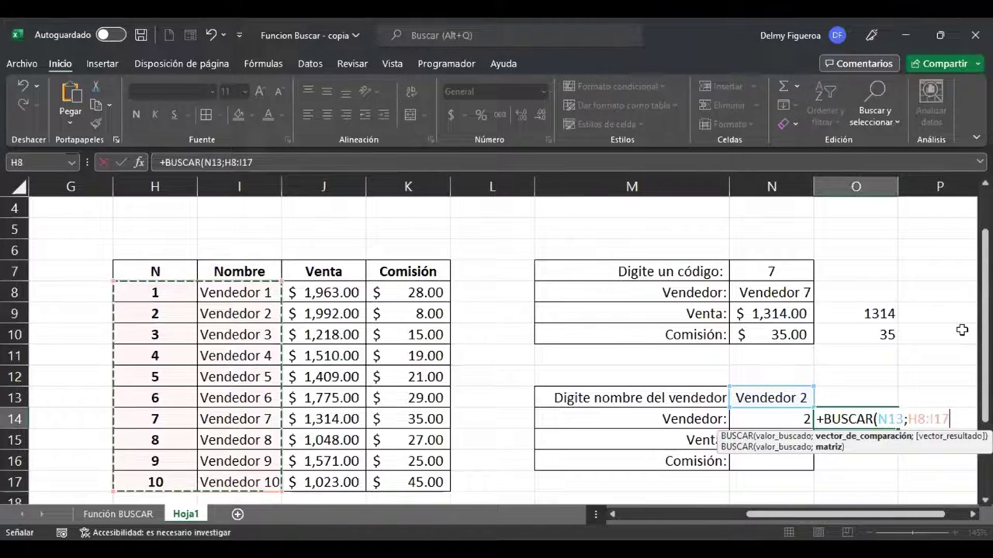
key(Return)
Step: Examine the lookup value and matrix arguments of the BUSCAR formula in O14 against the table's code and name columns
click(833, 419)
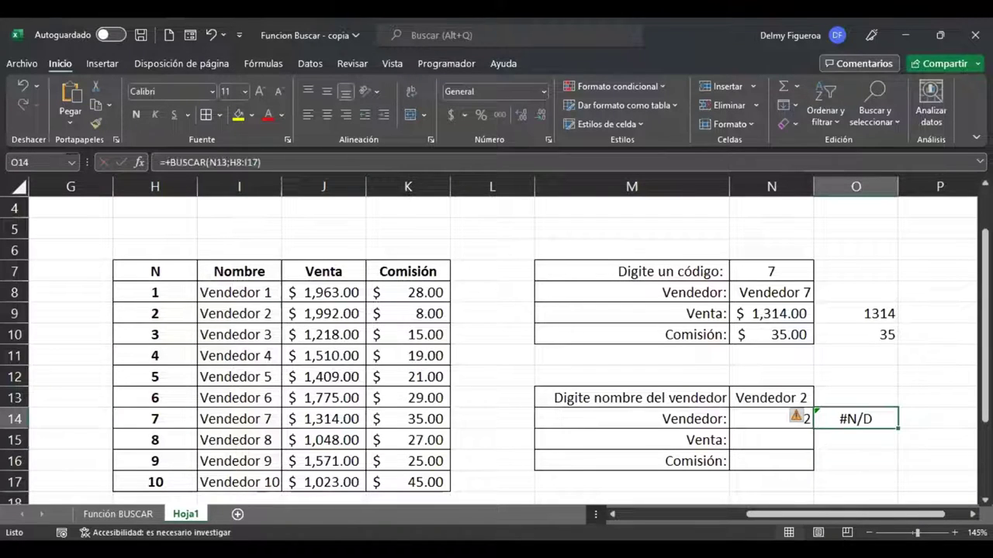
key(F2)
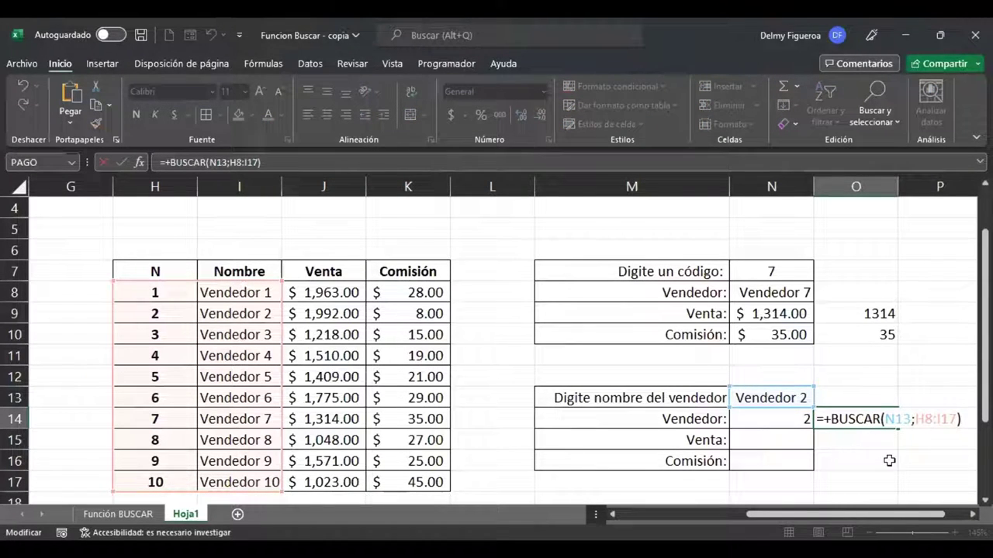
click(894, 419)
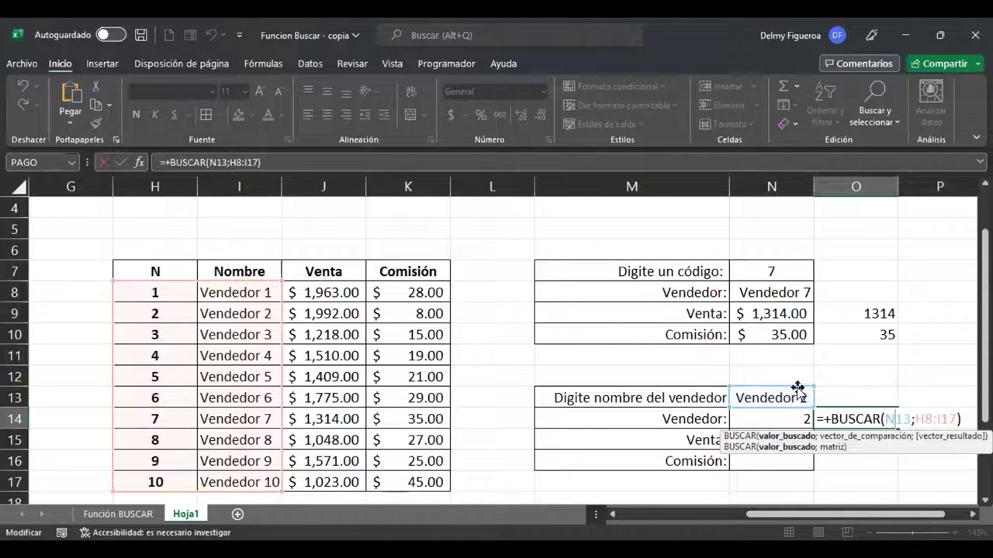
click(928, 423)
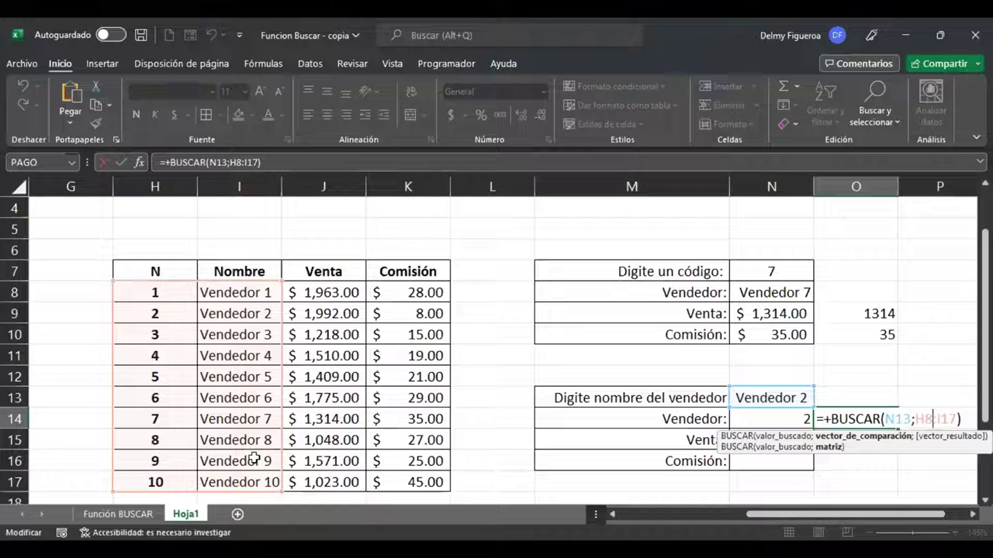
key(Return)
Step: Try the matrix formula +BUSCAR(N13;H8:J17) in N15 to return the sale for the name in N13
key(Left)
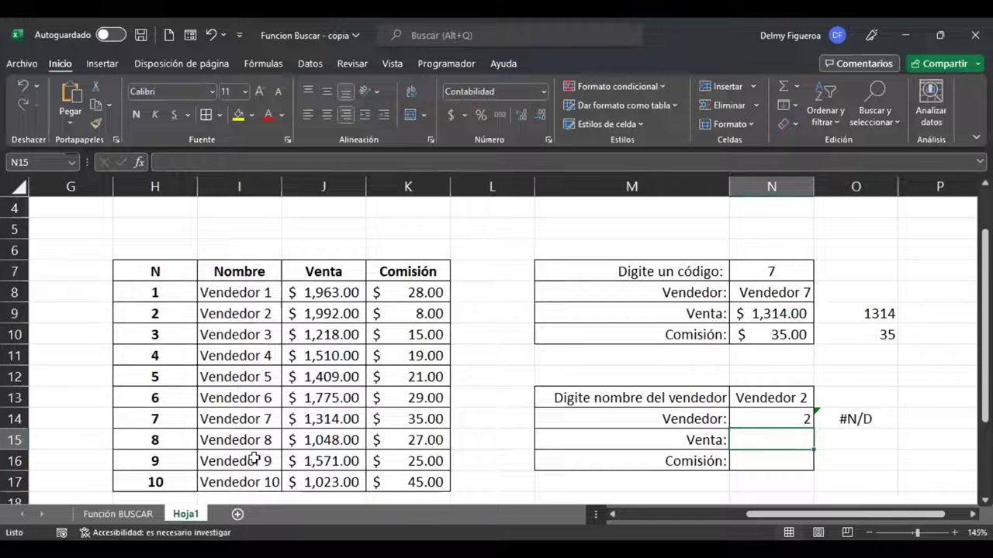
text(+)
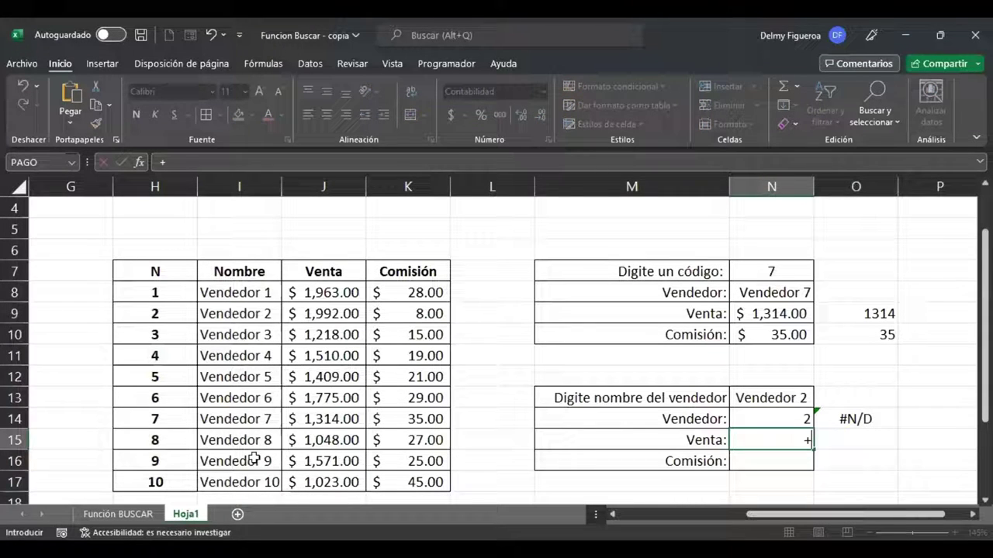
text(busv)
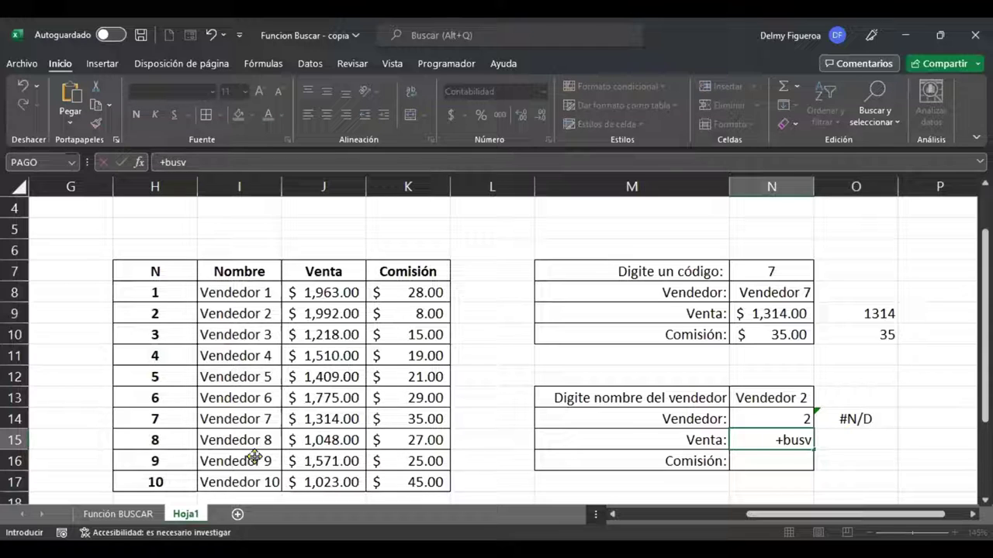
key(BackSpace)
text(car)
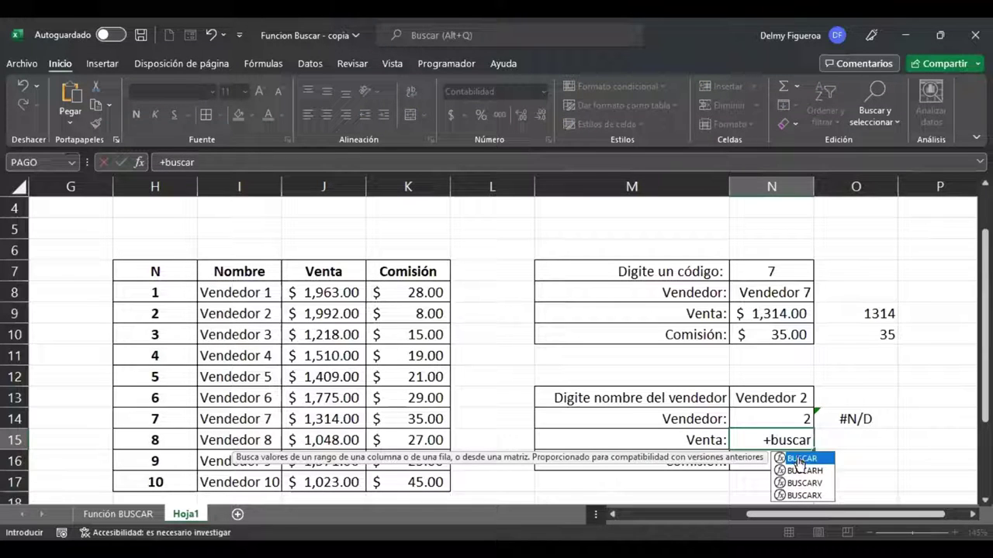
double_click(800, 459)
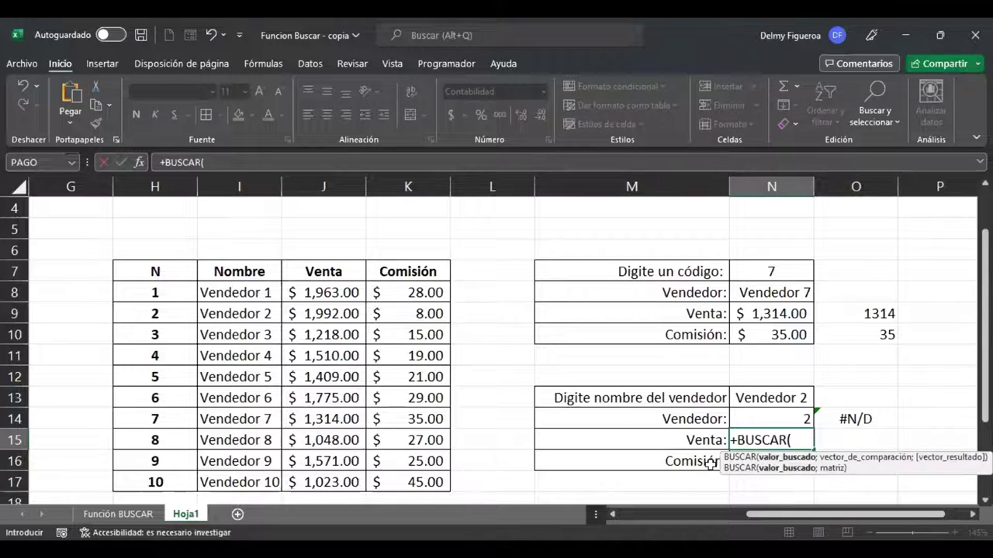
click(770, 398)
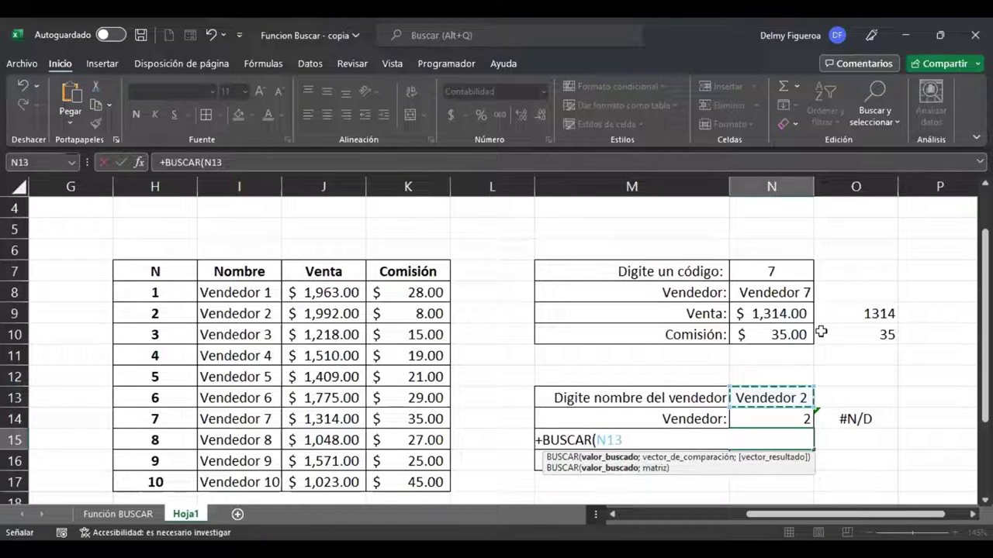
text(;)
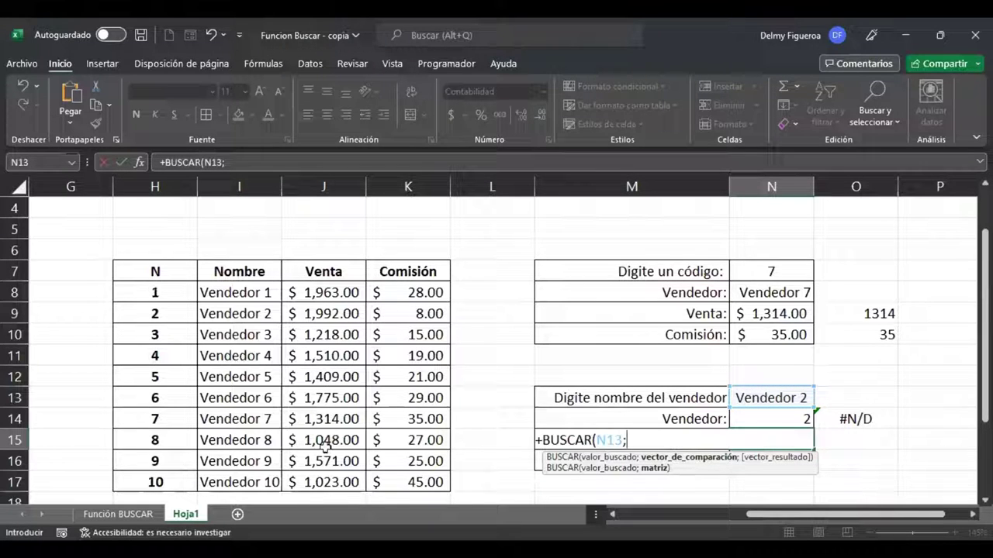
drag(155, 292, 329, 476)
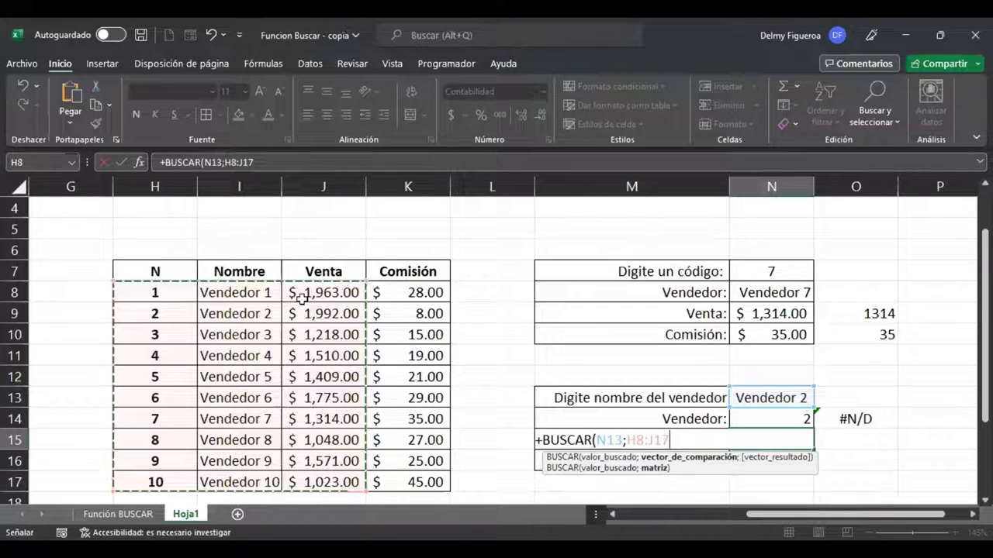
key(ctrl+Return)
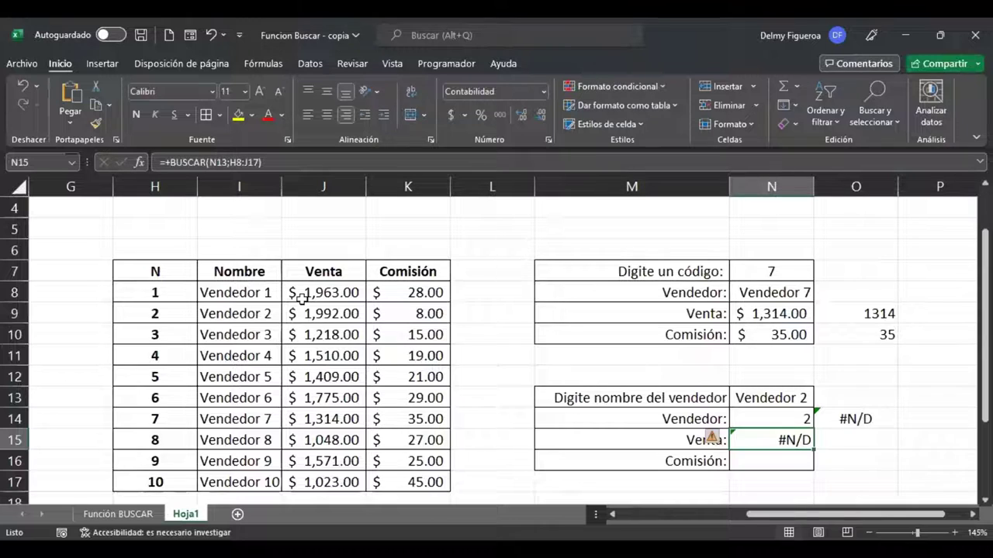
Step: Replace the formula in N15 with the matrix lookup +BUSCAR(N13;I8:J17) and check it against the table's Venta column
text(+)
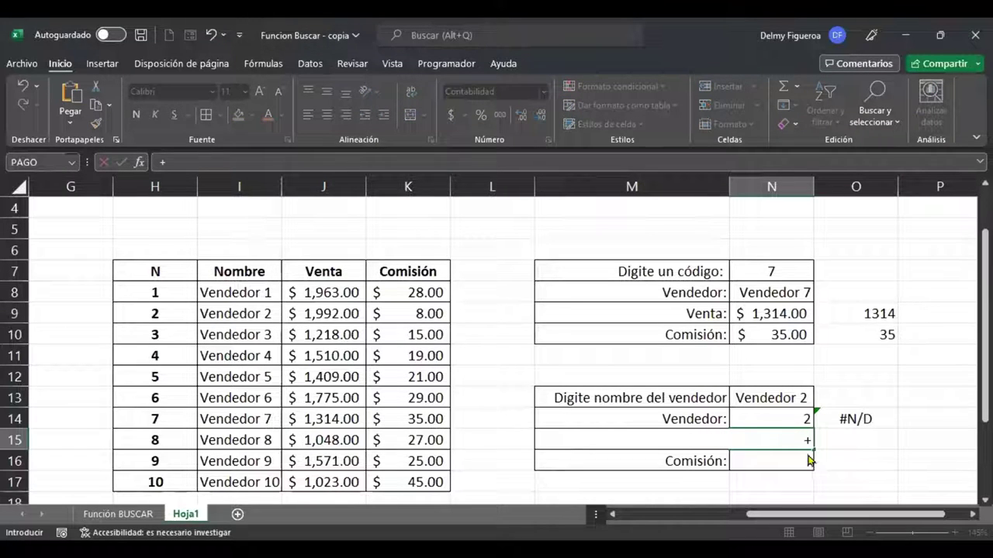
text(buscar)
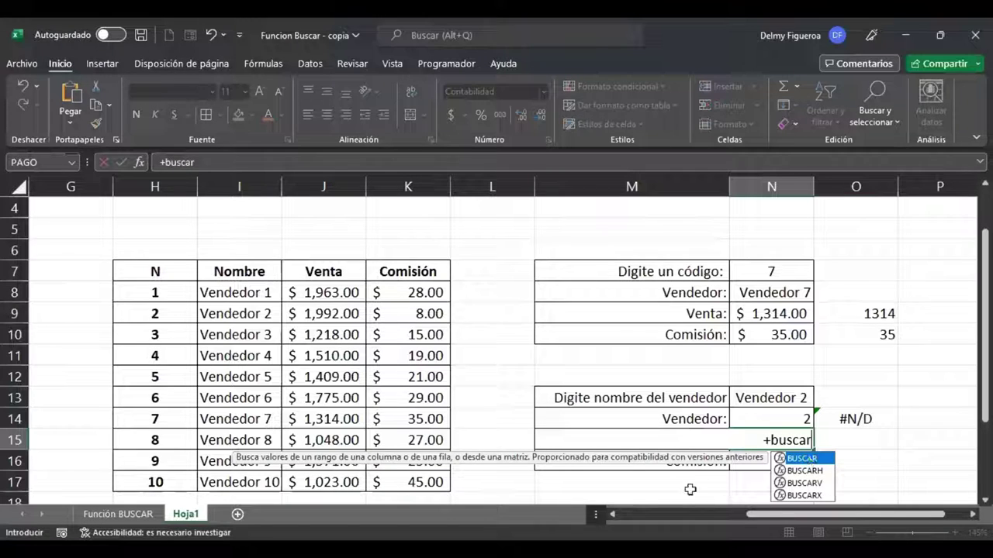
key(Tab)
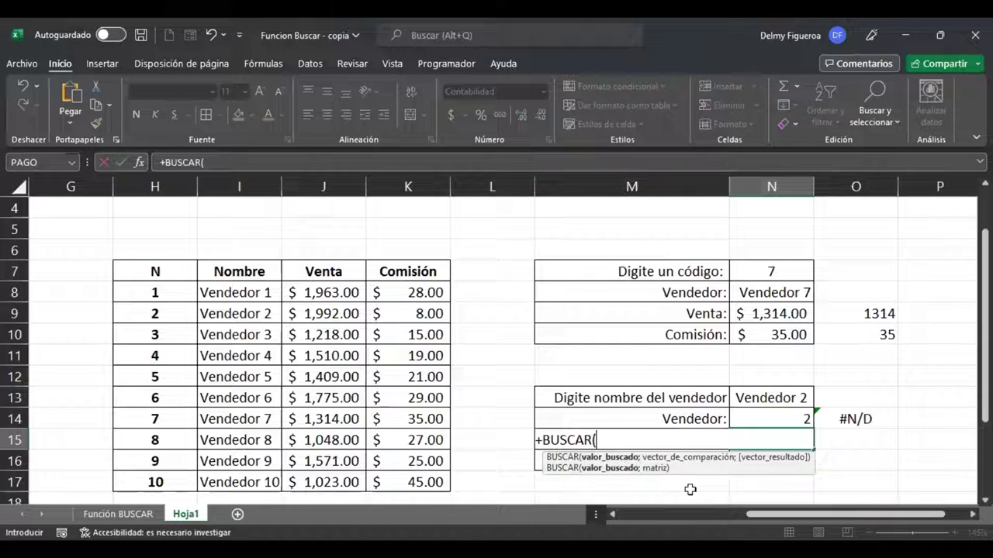
click(771, 398)
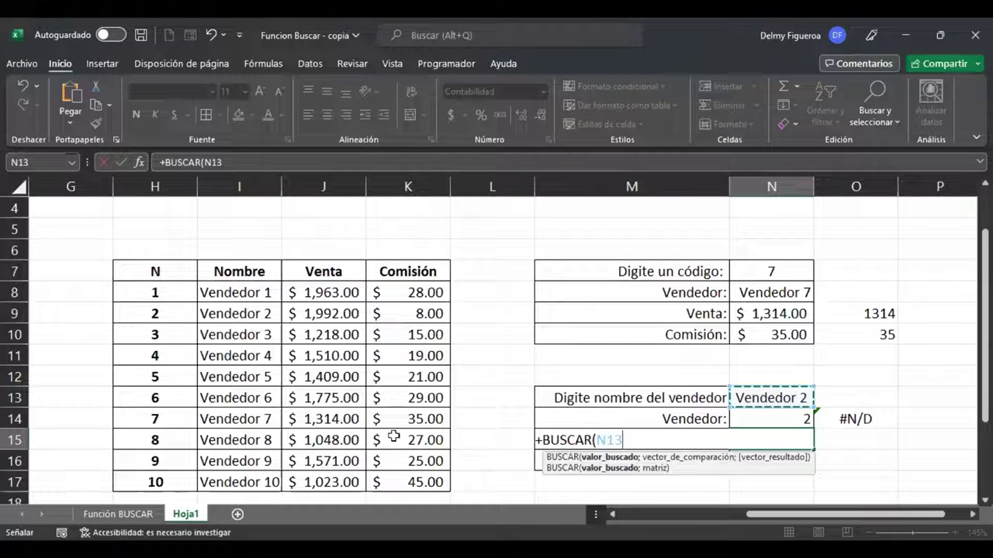
text(;)
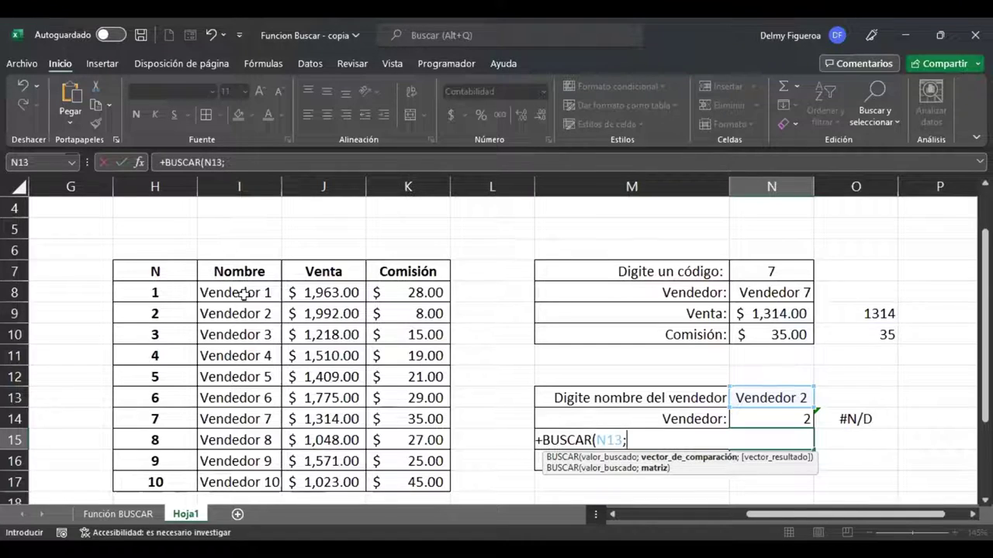
drag(244, 293, 325, 481)
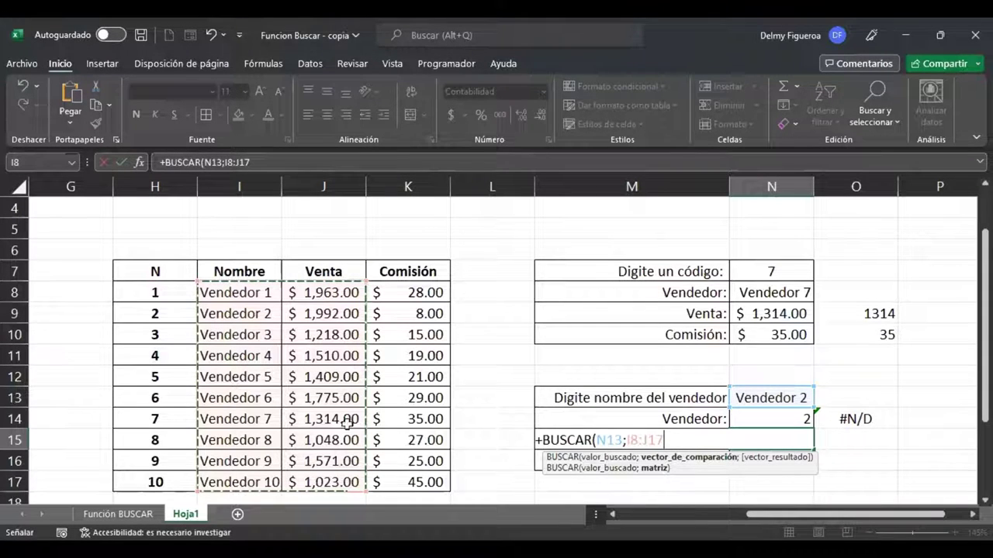
key(Return)
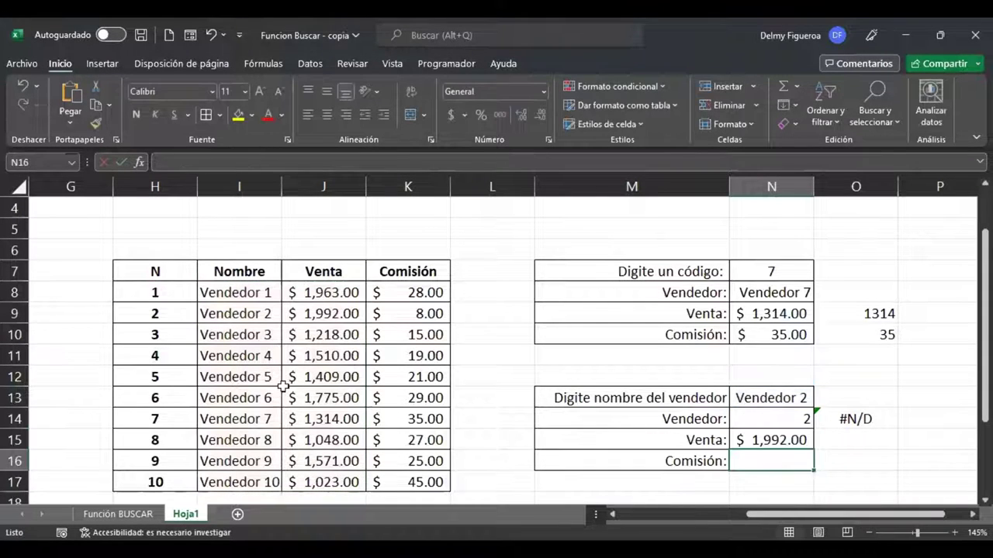
click(332, 313)
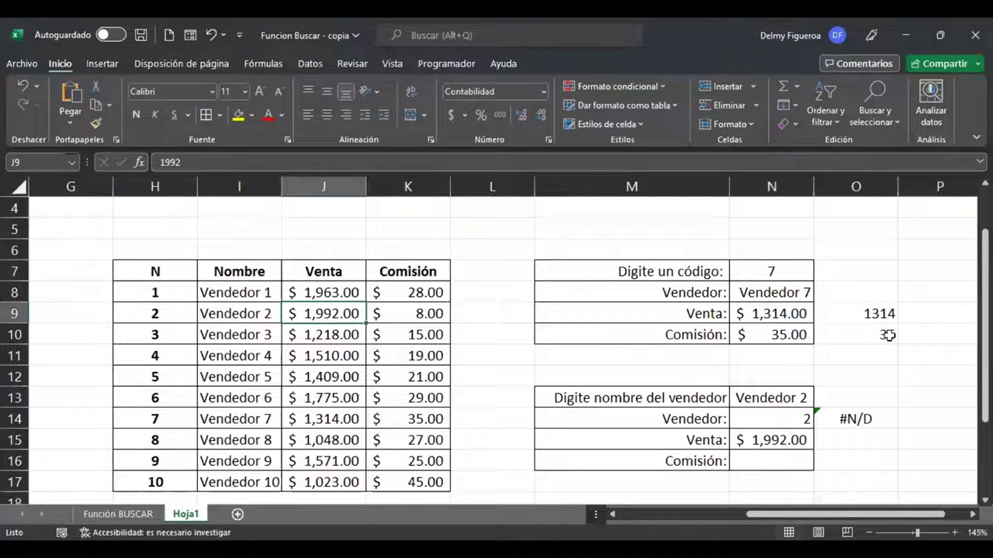
Step: Enter the matrix formula +BUSCAR(N13;I8:K17) in N16 to return the commission for the name in N13
click(772, 460)
text(+)
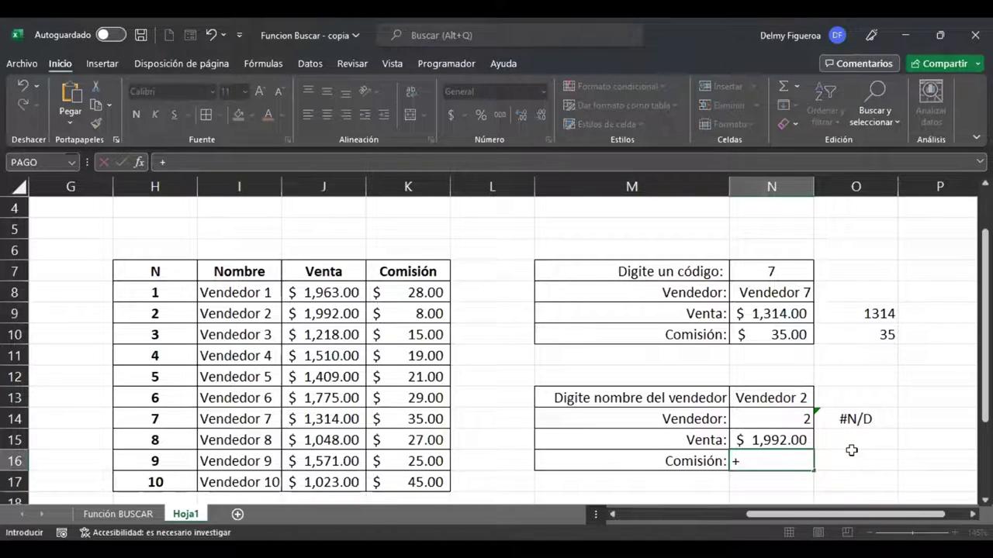
text(busc)
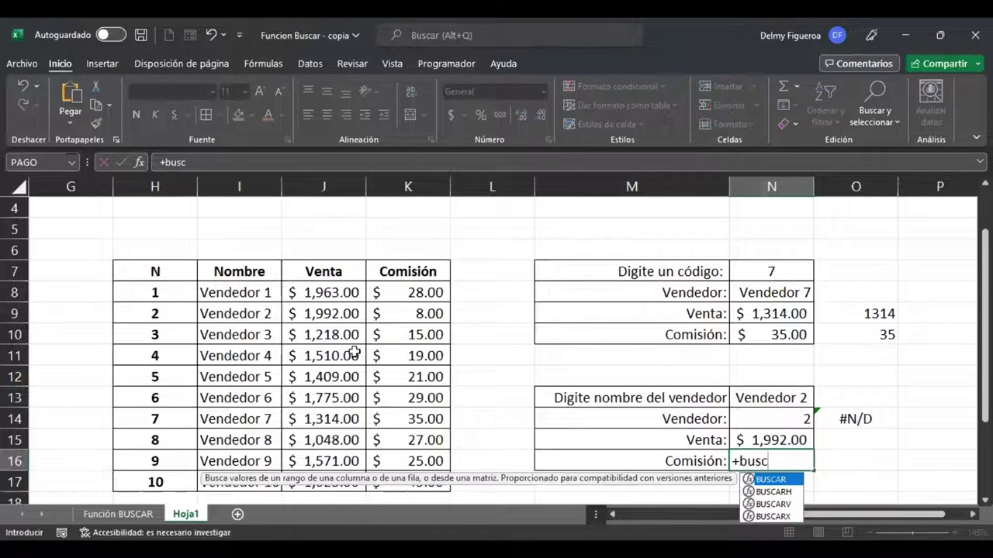
key(Tab)
click(778, 395)
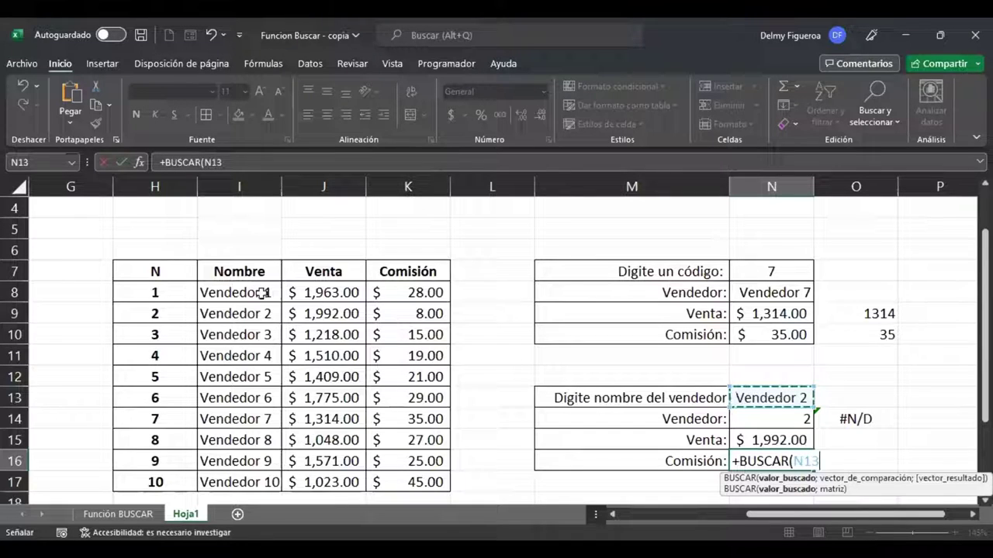
text(;)
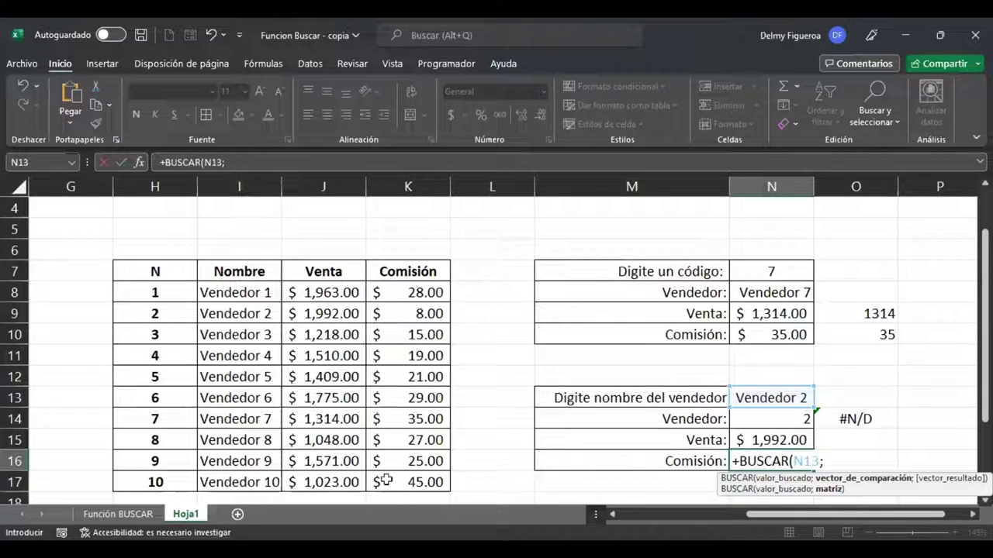
drag(237, 292, 423, 481)
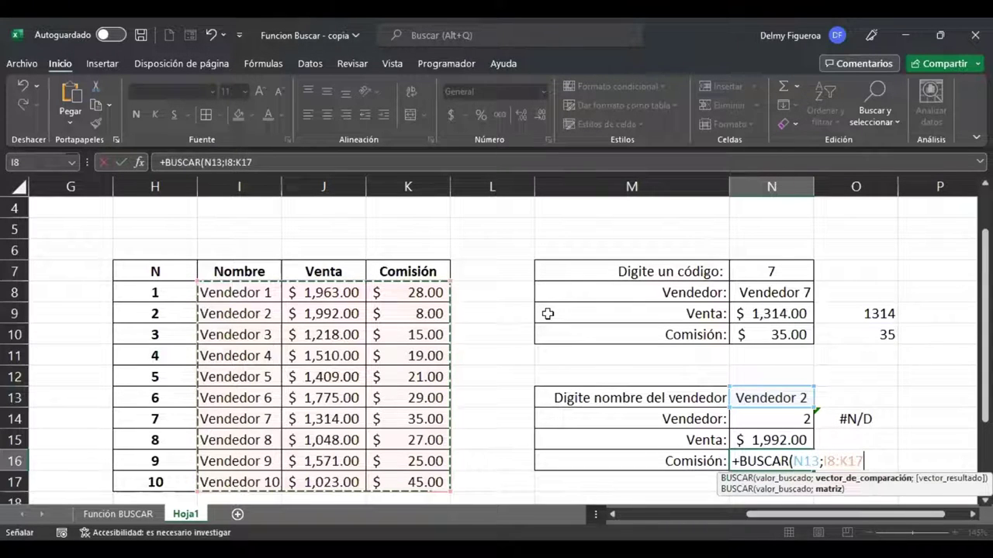
key(ctrl+Return)
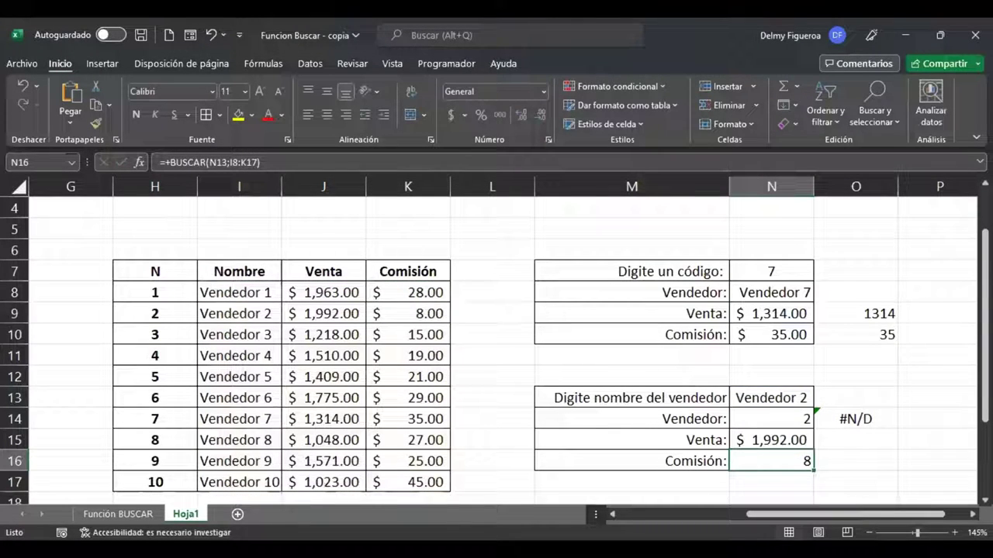
Step: Change the searched salesperson name in N13 to Vendedor 10
click(770, 398)
key(F2)
key(BackSpace)
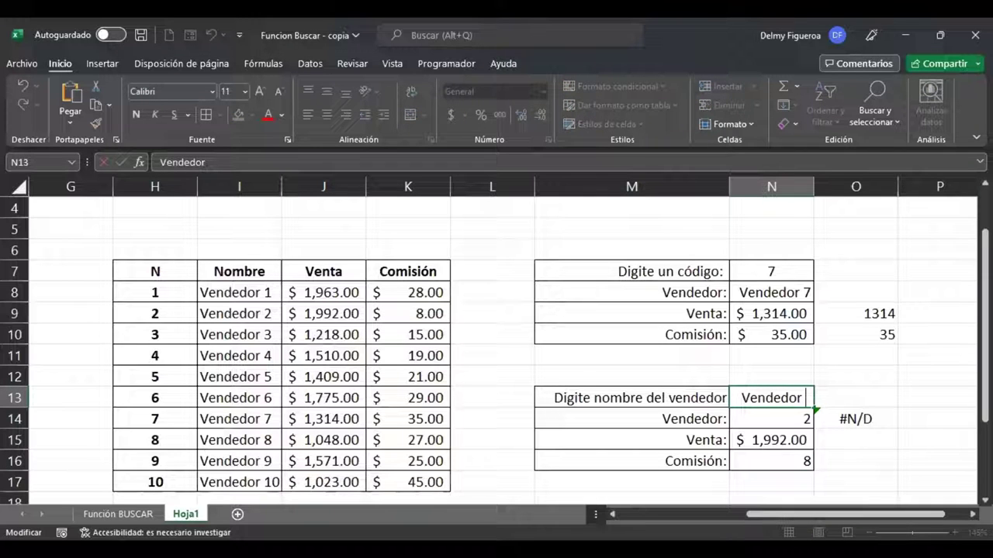
text(10)
key(Return)
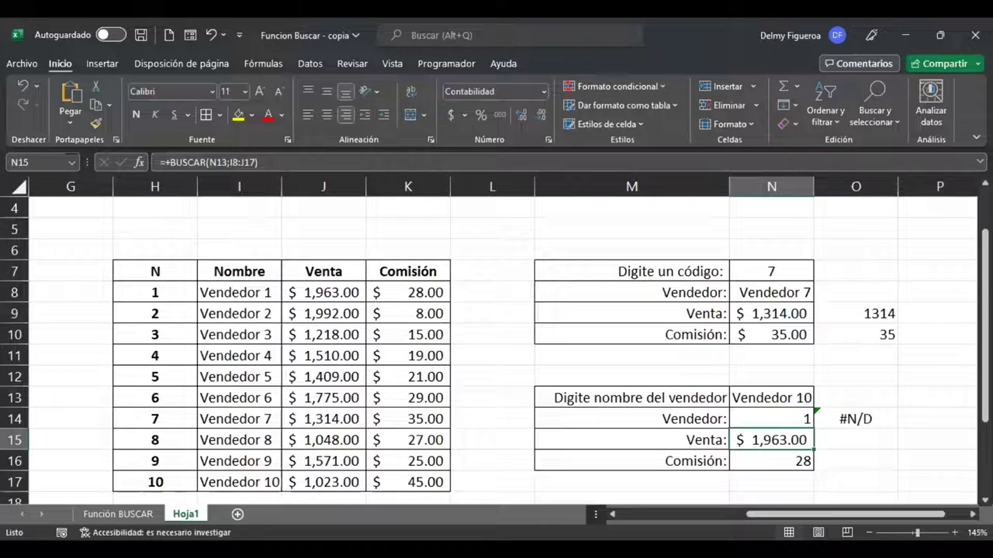
click(771, 398)
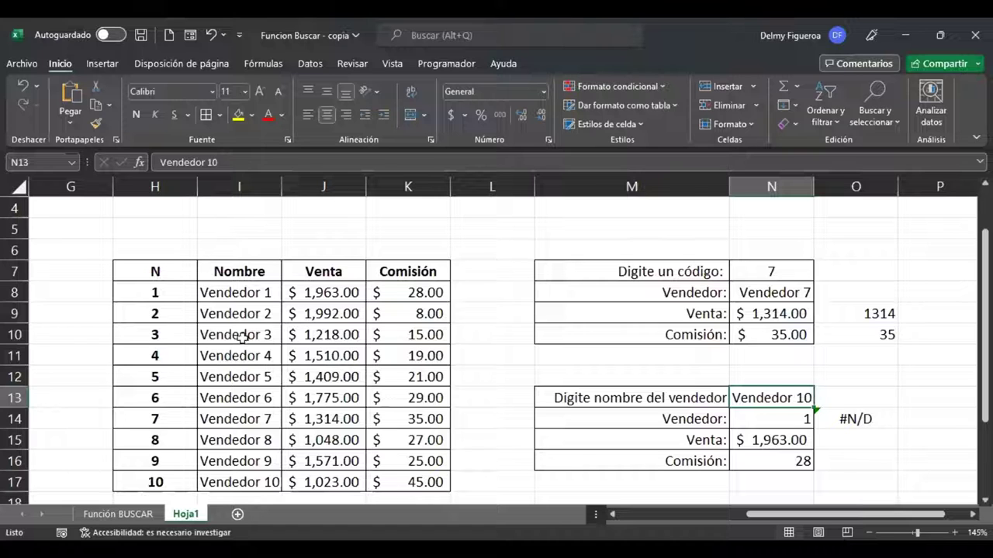
Step: Sort the salespeople table by the Nombre column from A to Z
drag(240, 293, 259, 481)
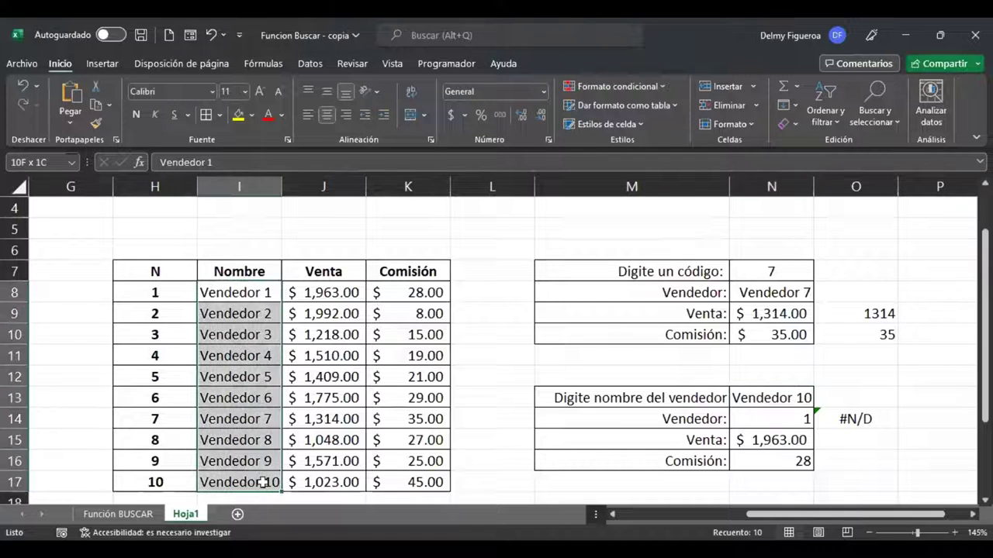
click(491, 295)
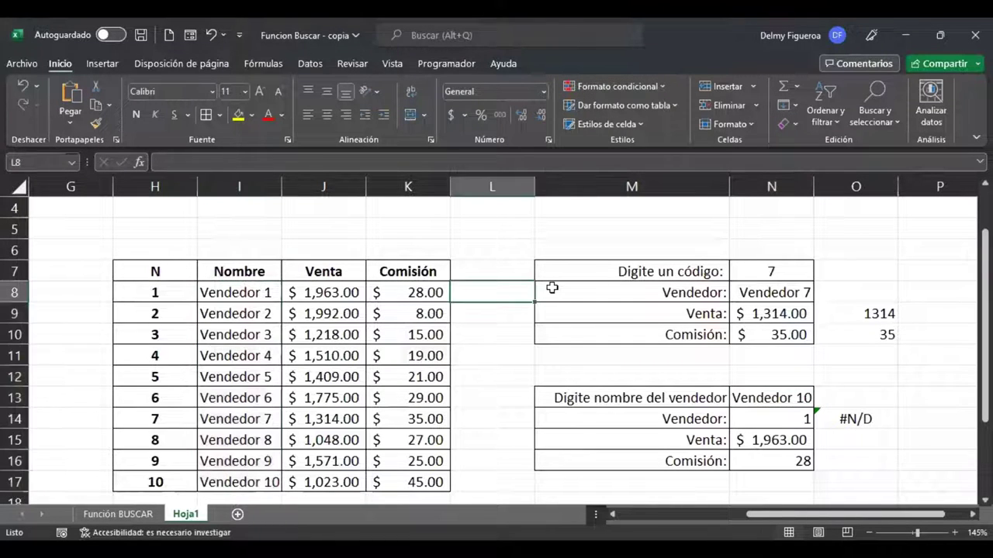
key(Up)
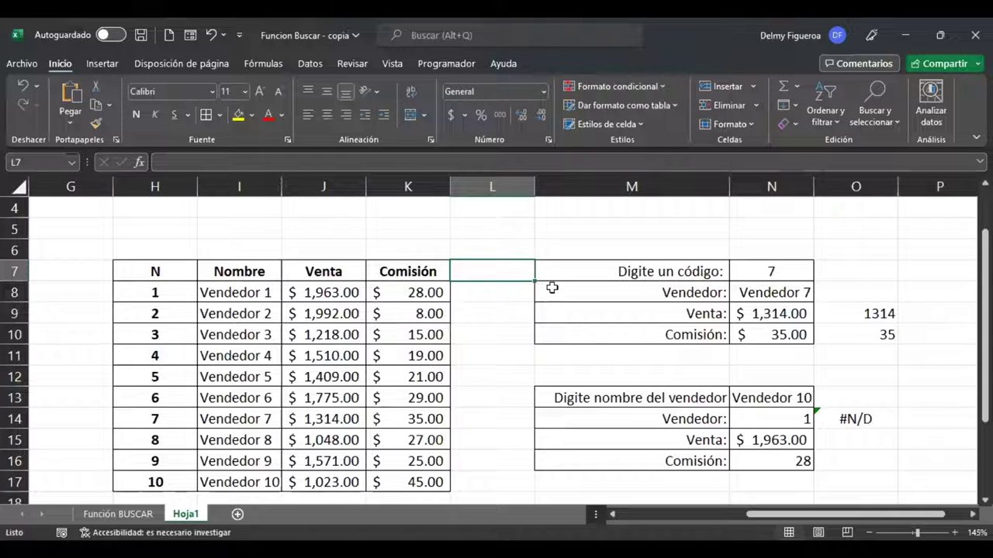
click(239, 291)
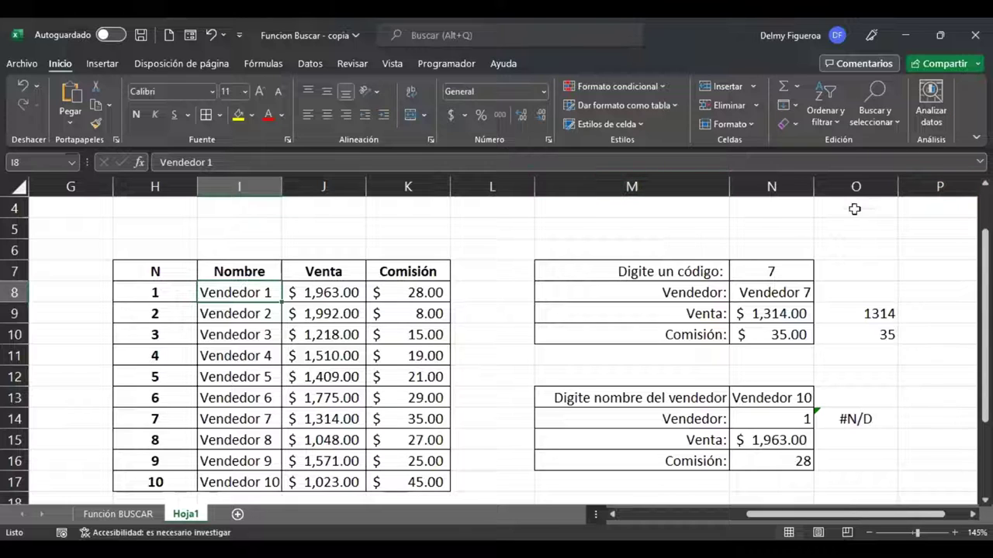
click(819, 103)
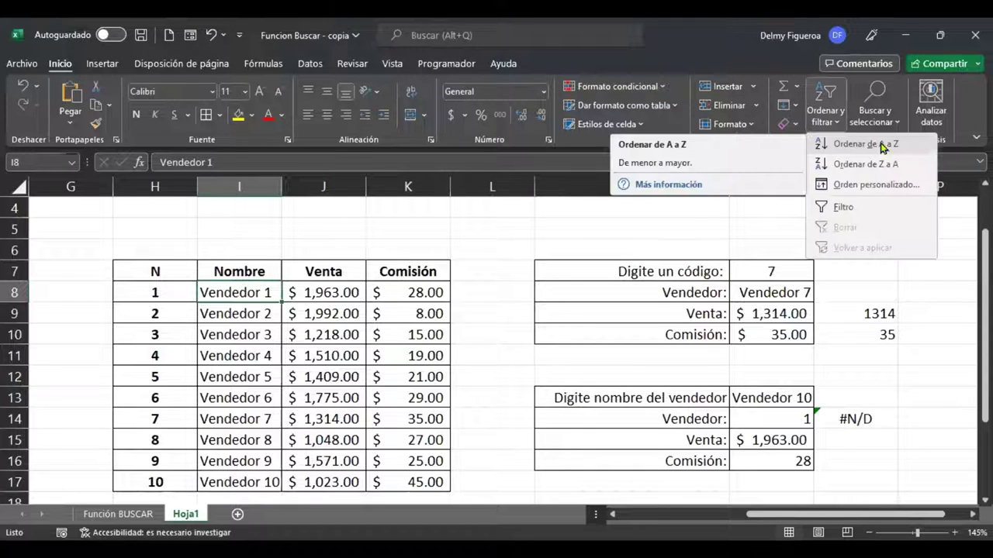
click(883, 146)
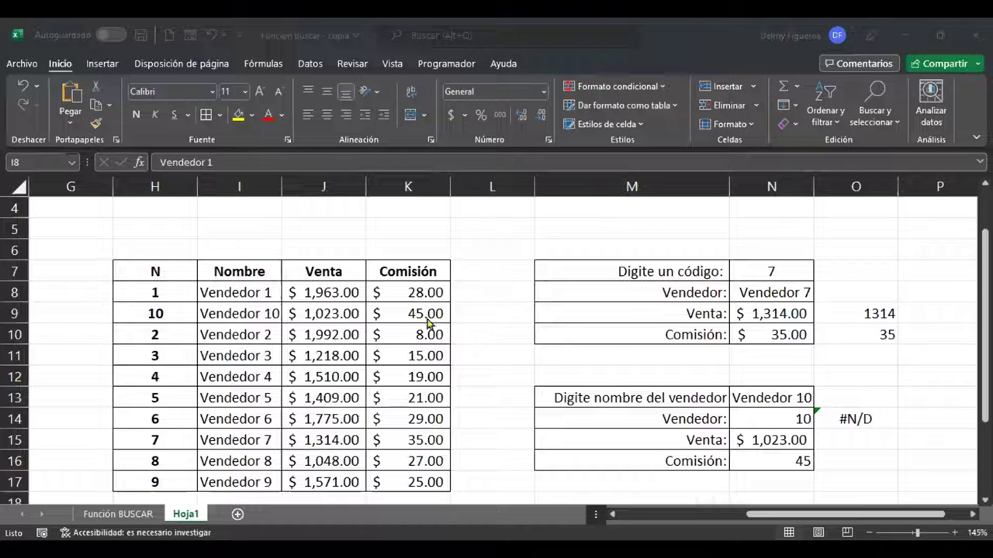
Step: Rename the salesperson in I16 as Vendedor 21
click(267, 461)
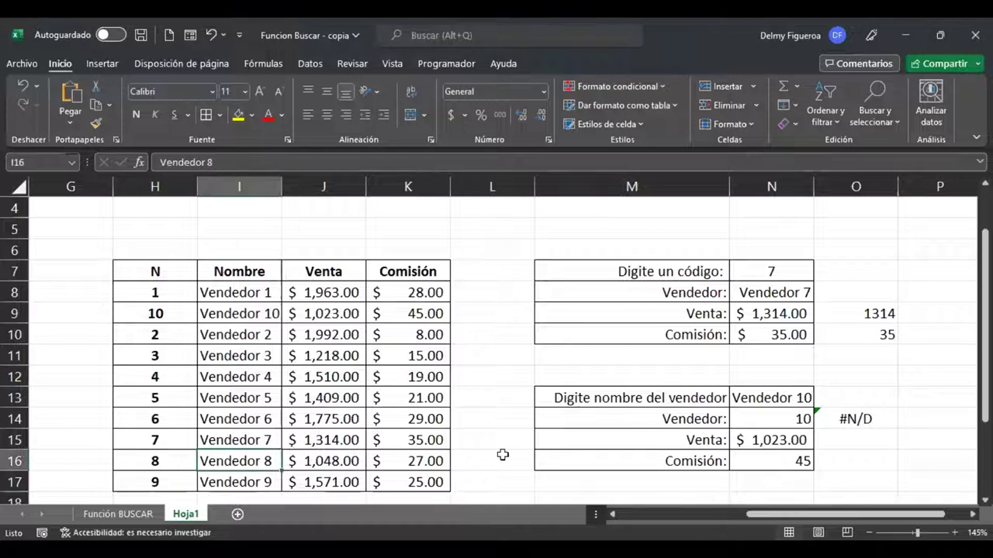
text(Vende)
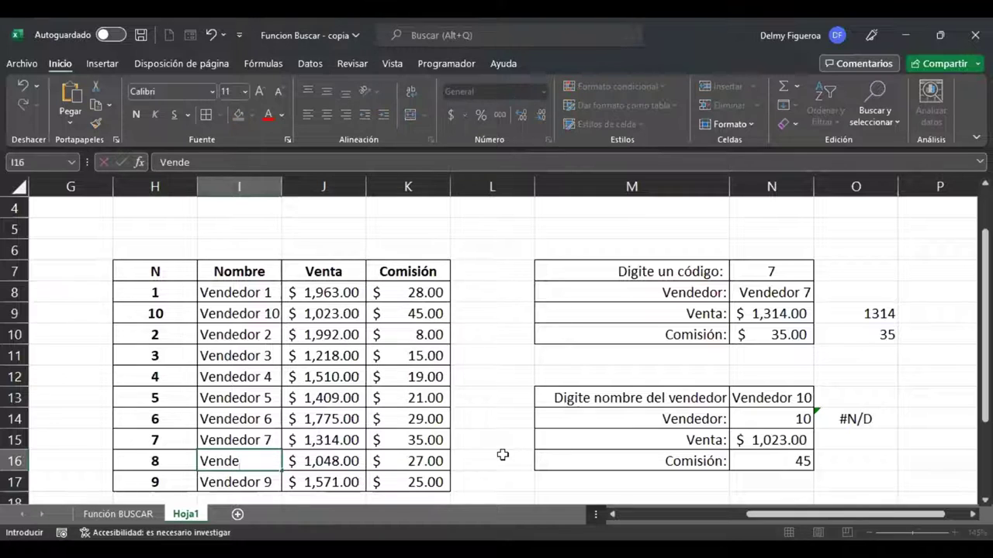
text(dor 21)
key(Return)
Step: Rename the salesperson in I11 as Vendedor 11
key(Up)
key(Up)
key(Up)
key(Up)
key(Up)
key(Up)
key(Up)
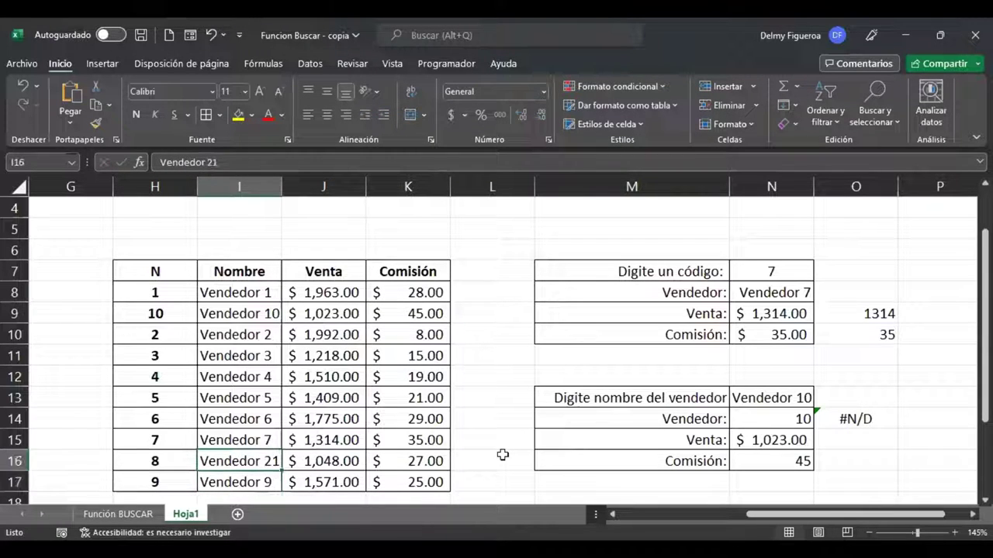
key(Down)
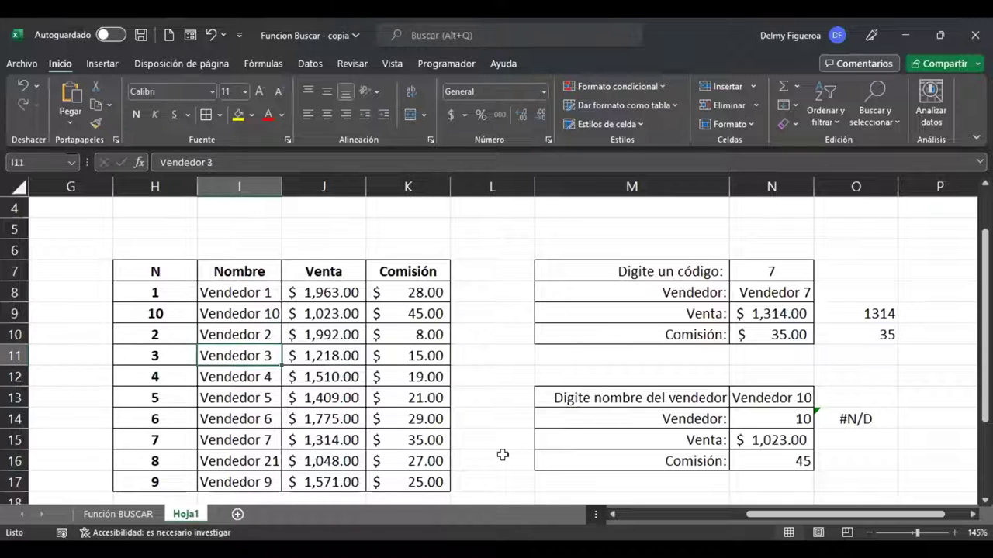
text(Vendedor 11)
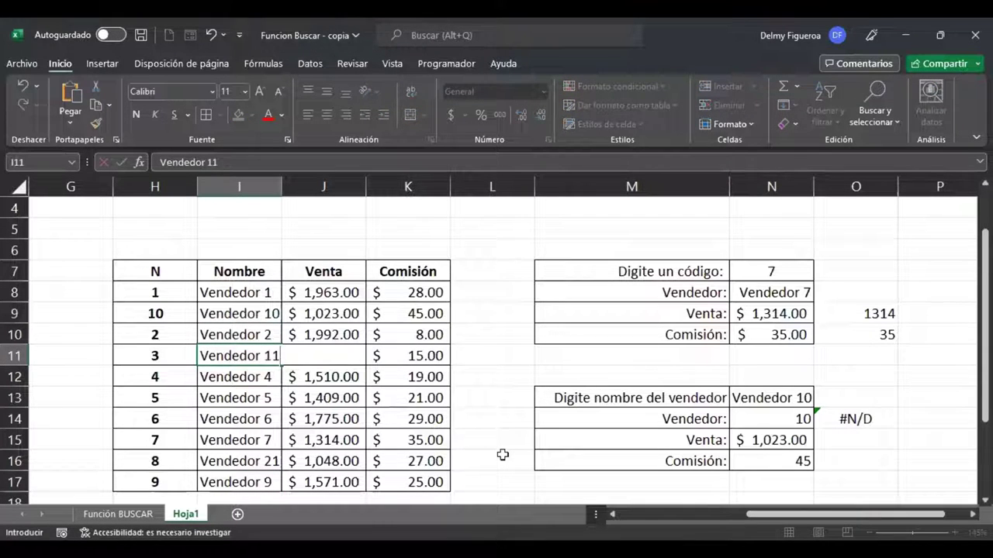
key(Return)
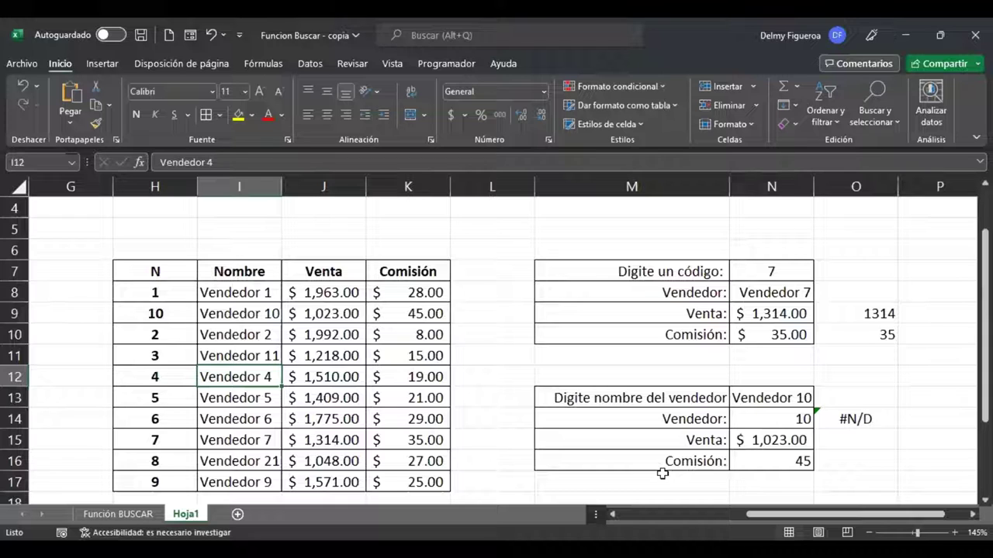
Step: Compare the name column and the Vendedor 10 row with the lookup formulas in N14 and N16
drag(248, 294, 242, 481)
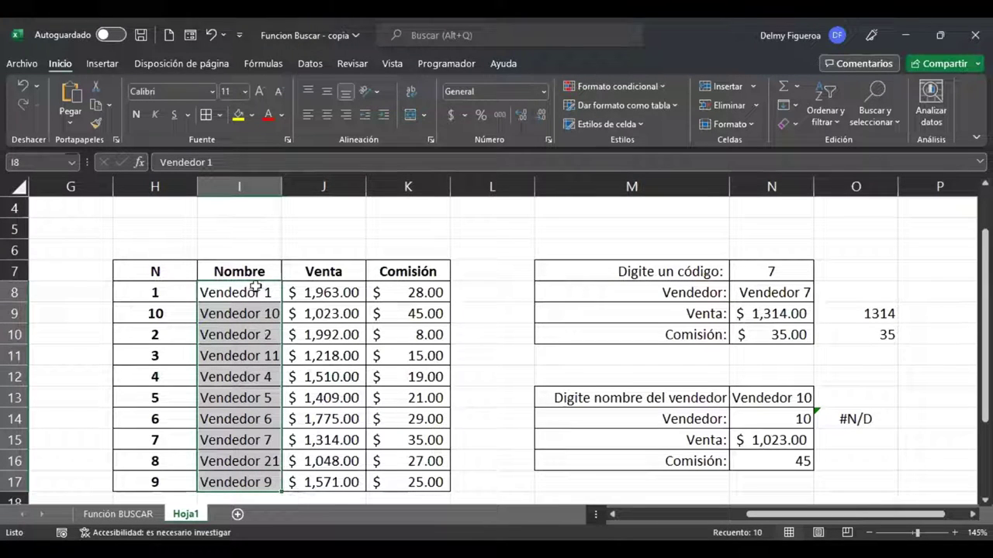
click(767, 396)
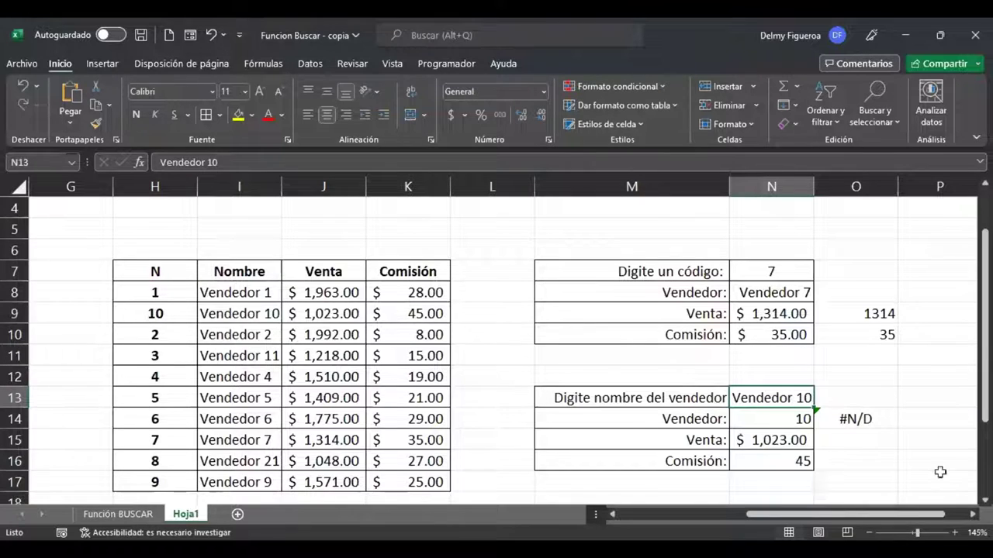
click(752, 420)
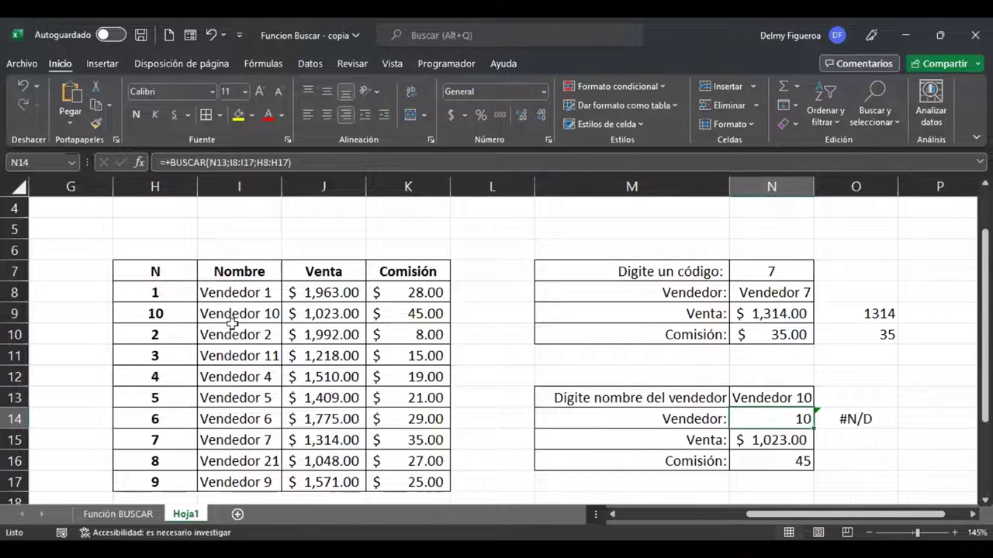
click(344, 312)
click(785, 462)
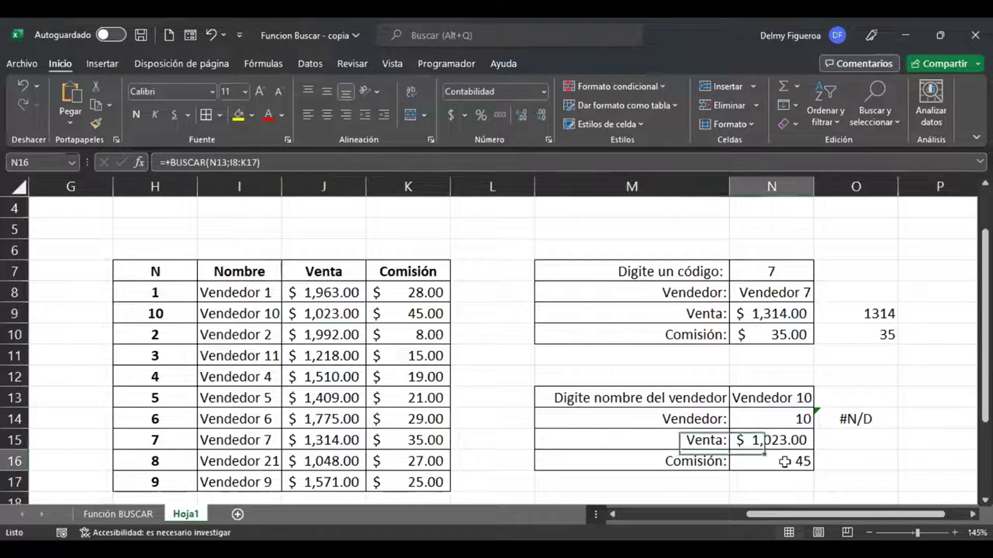
Step: Set the lookup name in N13 to Vendedor 11 and check it against the Nombre and N columns
click(781, 398)
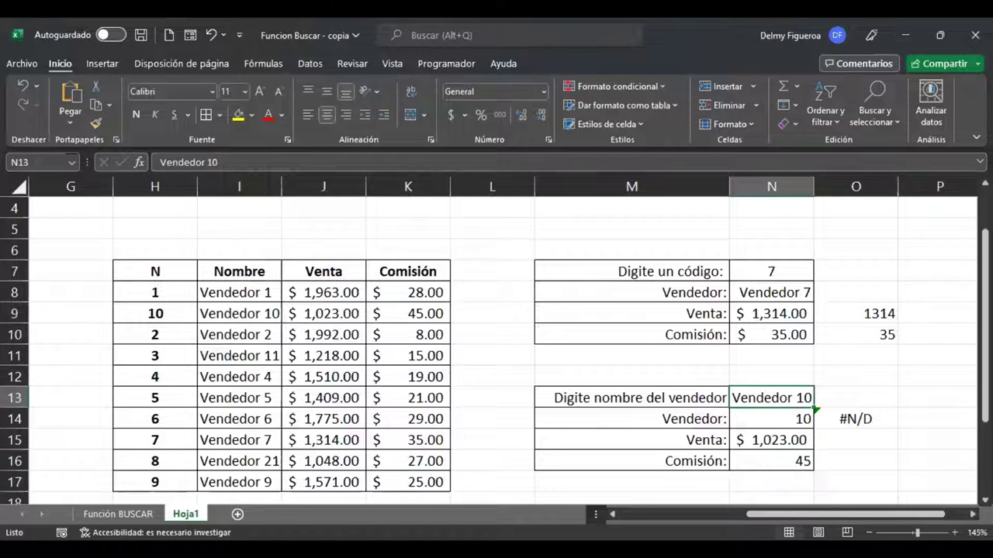
key(F2)
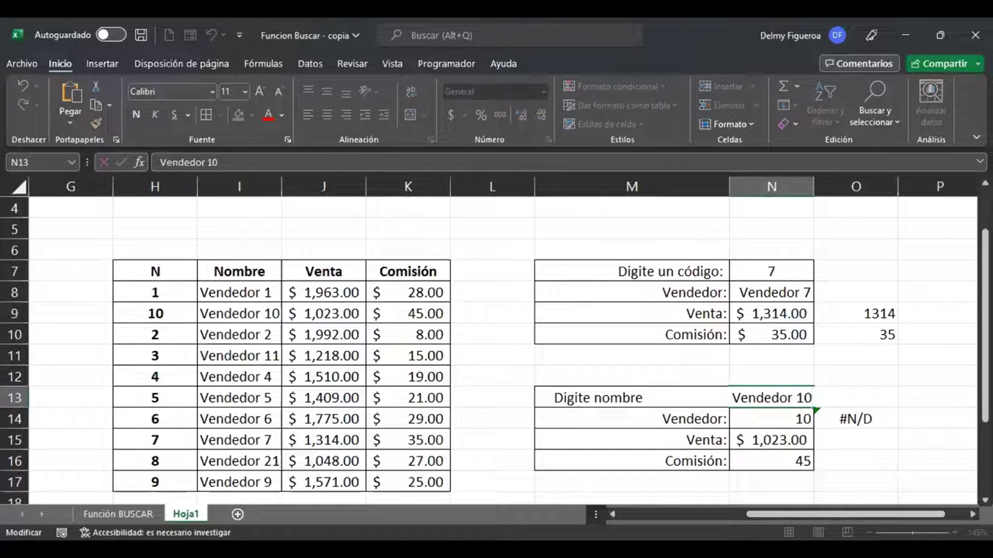
key(BackSpace)
text(1)
key(Return)
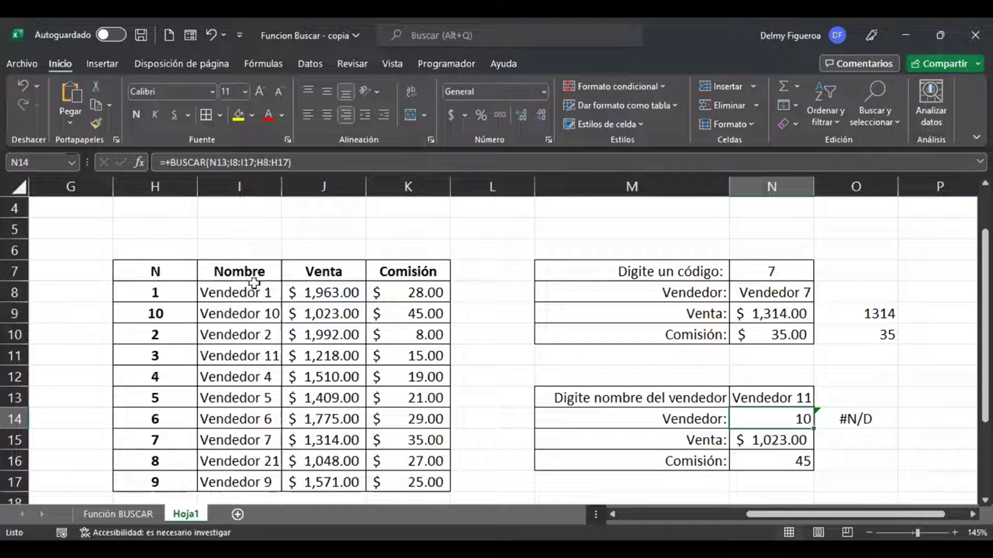
drag(255, 292, 260, 478)
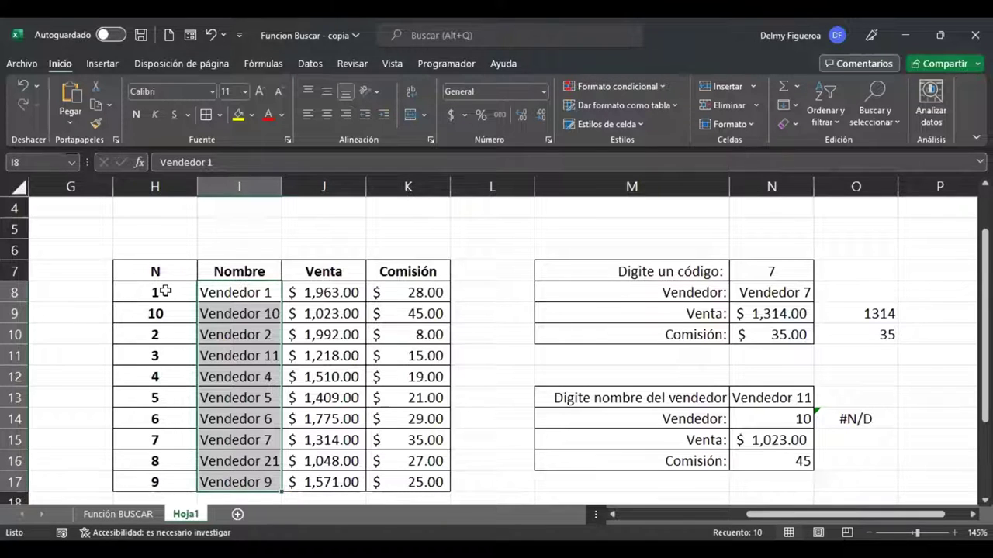
drag(166, 292, 166, 478)
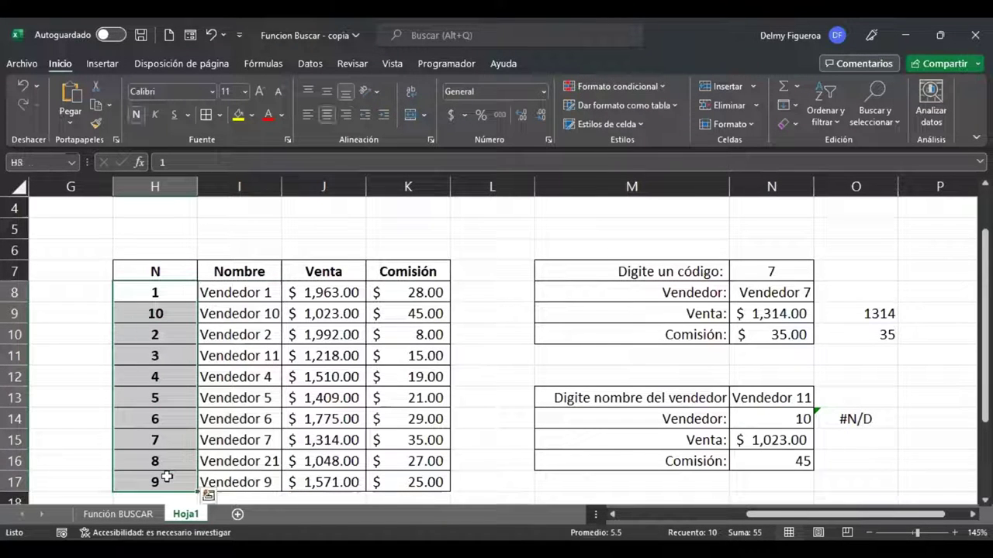
click(246, 314)
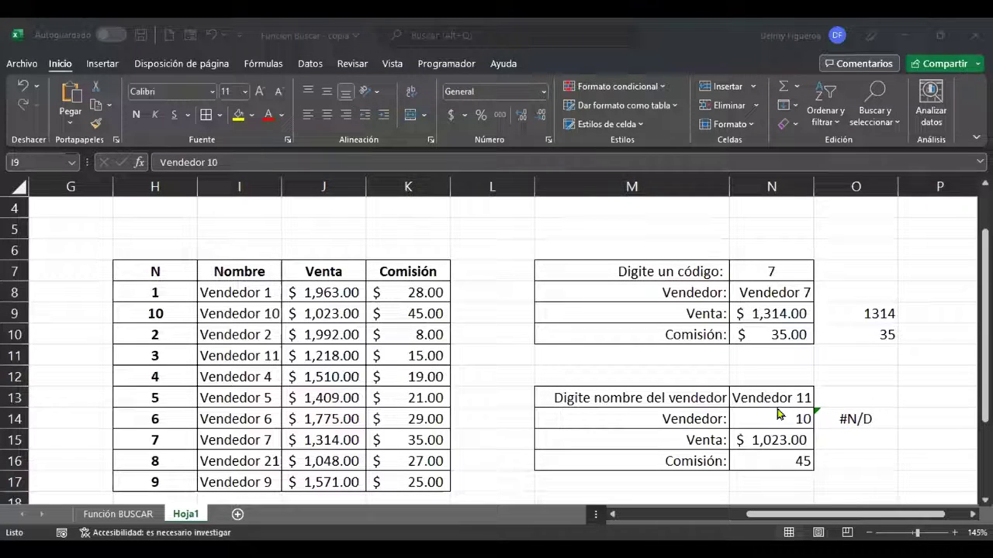
Step: Set the lookup code in N7 to 10 and check the code lookup block against the last table row
click(795, 272)
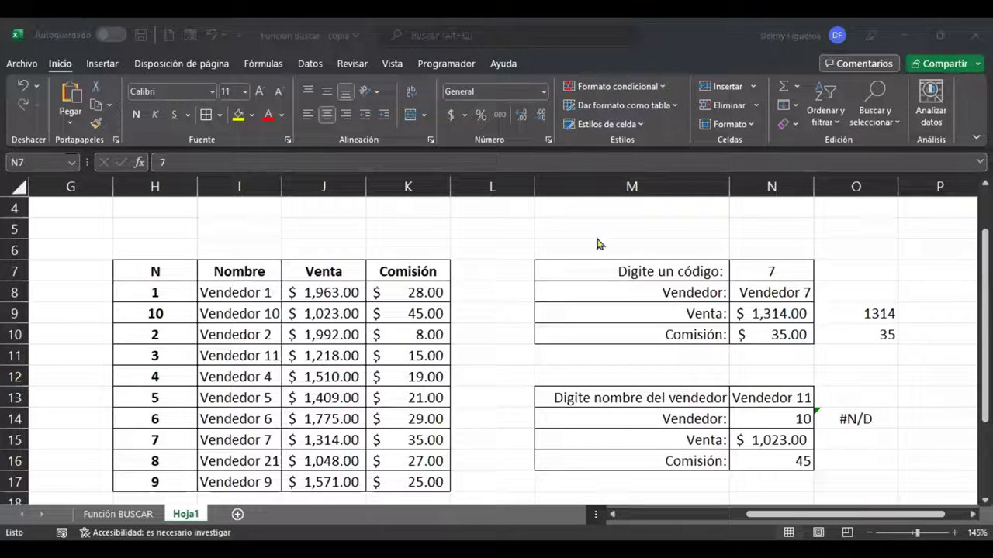
click(779, 271)
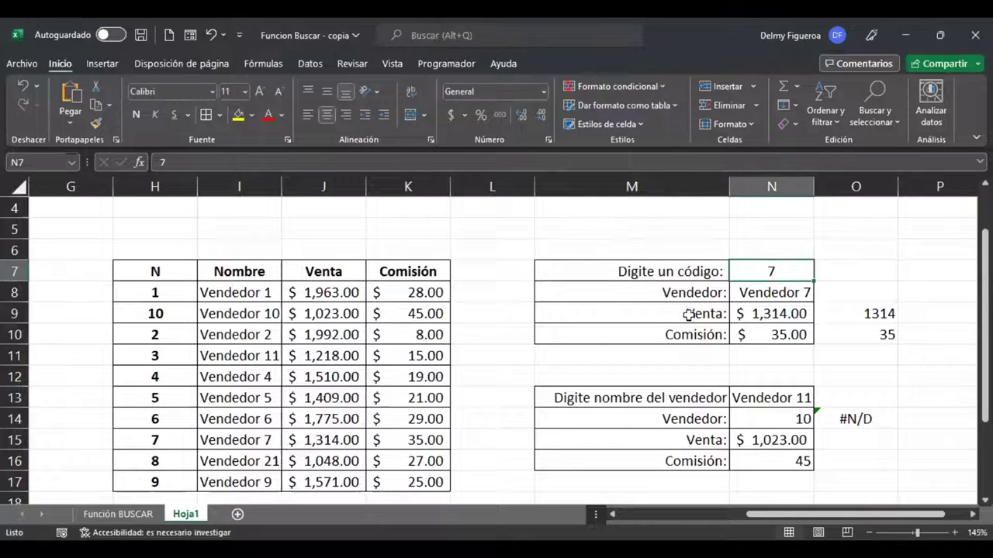
drag(630, 270, 802, 335)
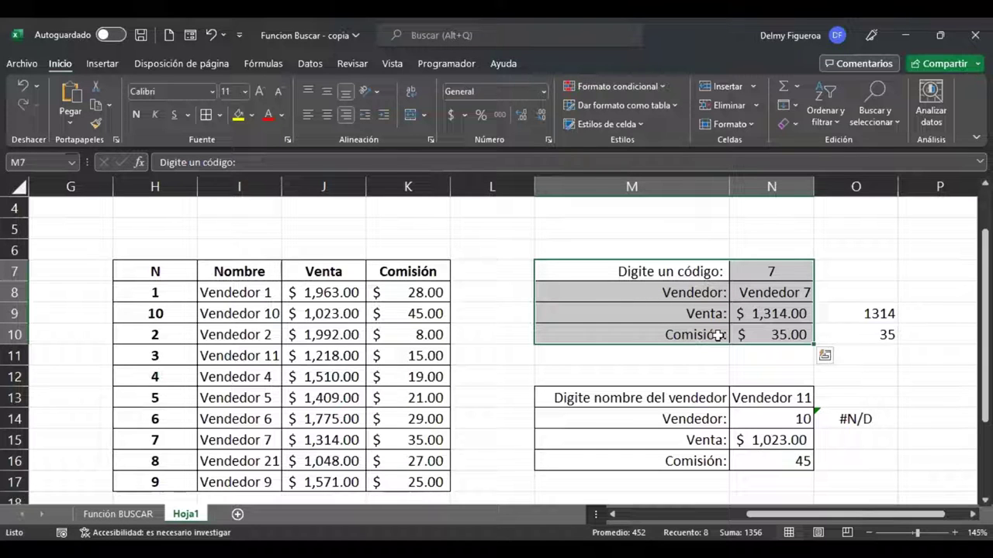
click(776, 269)
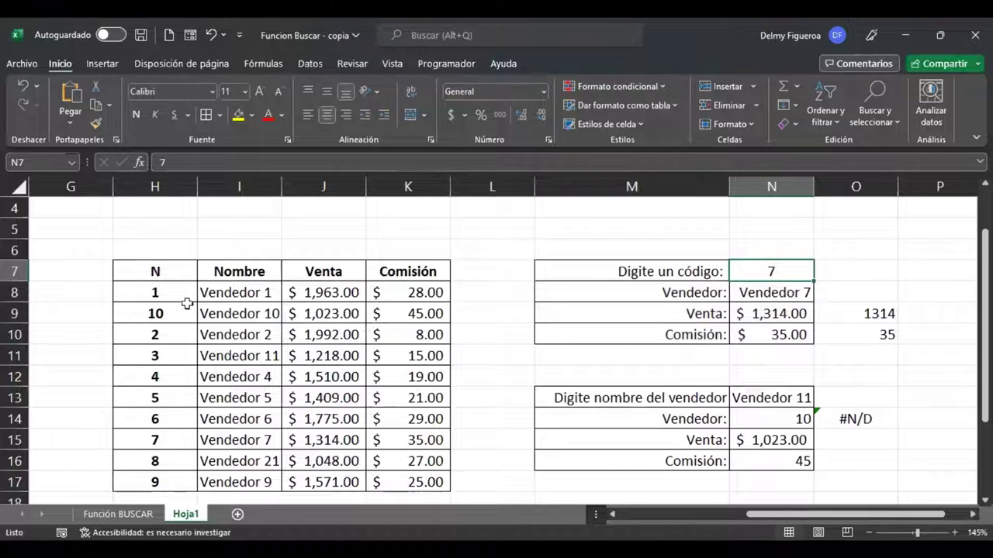
text(10)
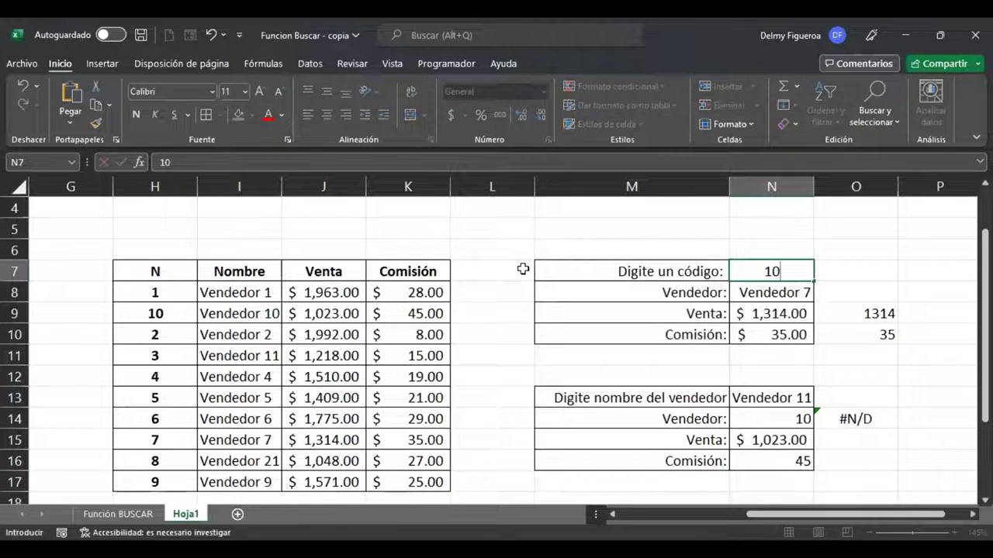
key(Return)
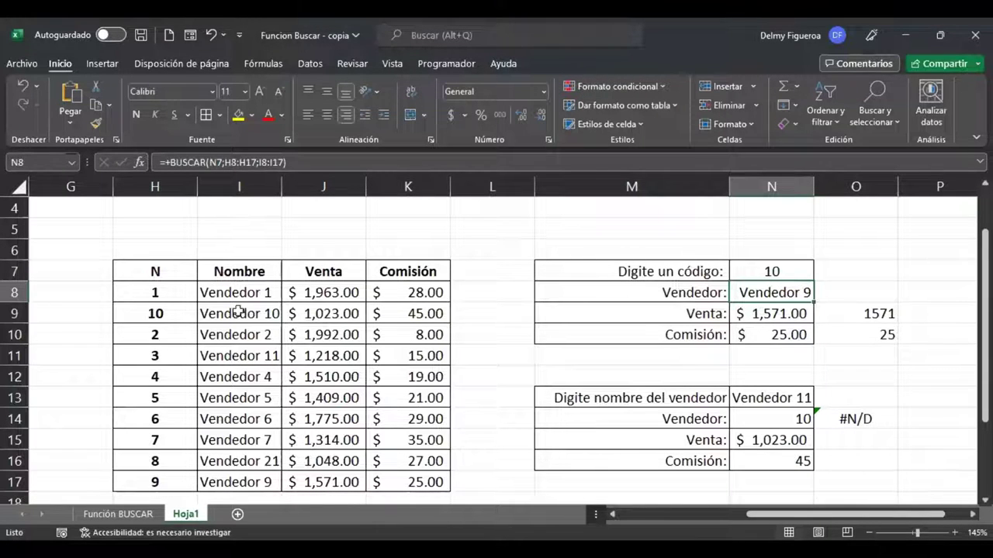
click(162, 483)
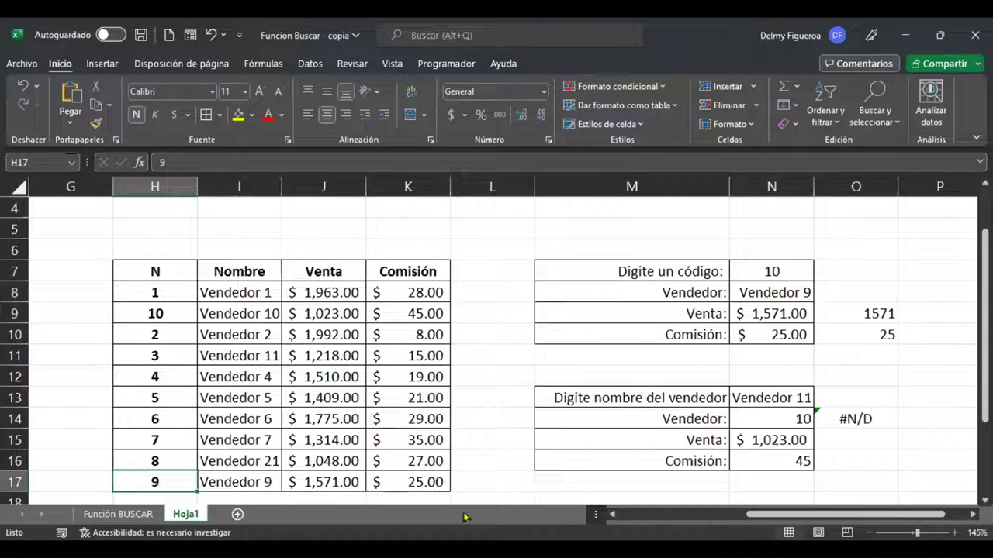
Step: Test the code lookup in N7 with code 1 and with code 5
click(789, 263)
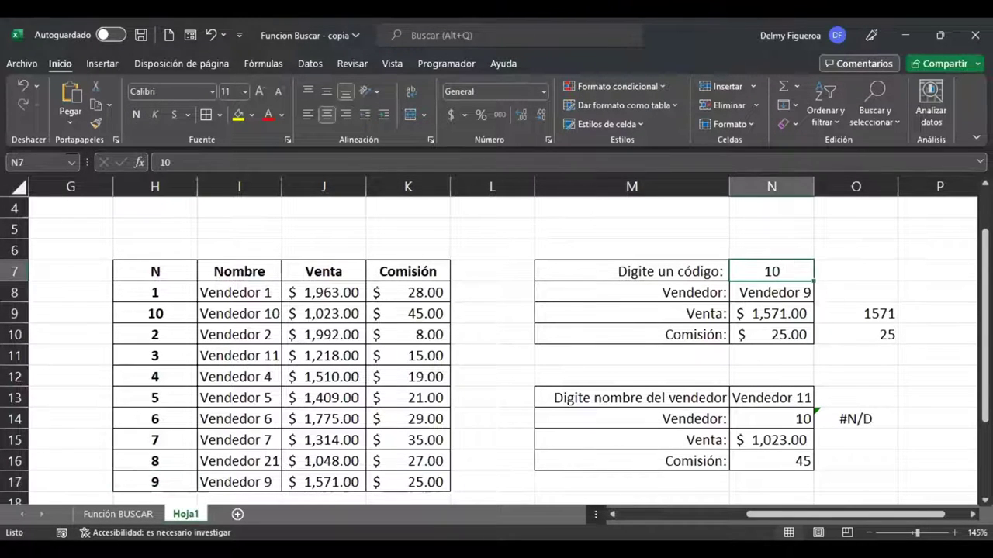
text(1)
key(Return)
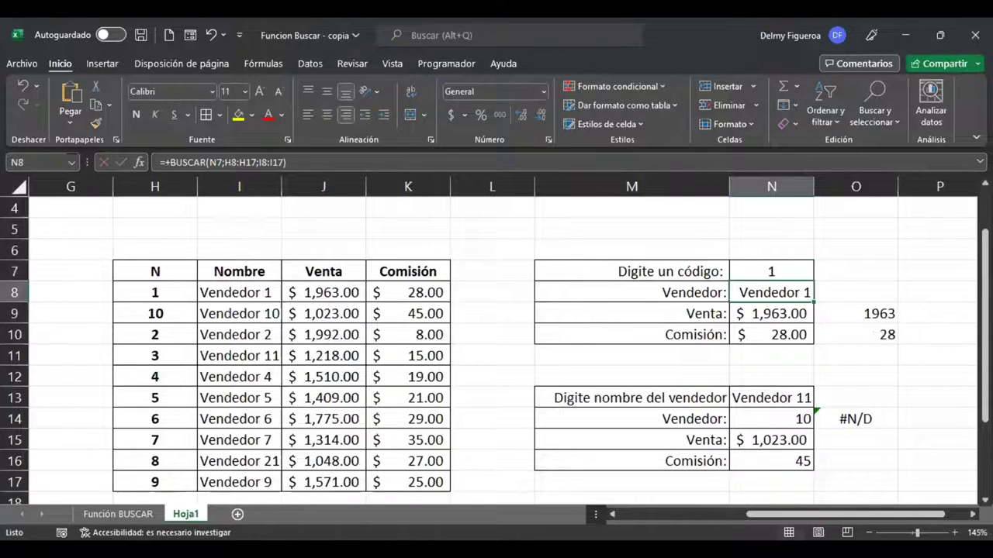
click(154, 399)
click(781, 273)
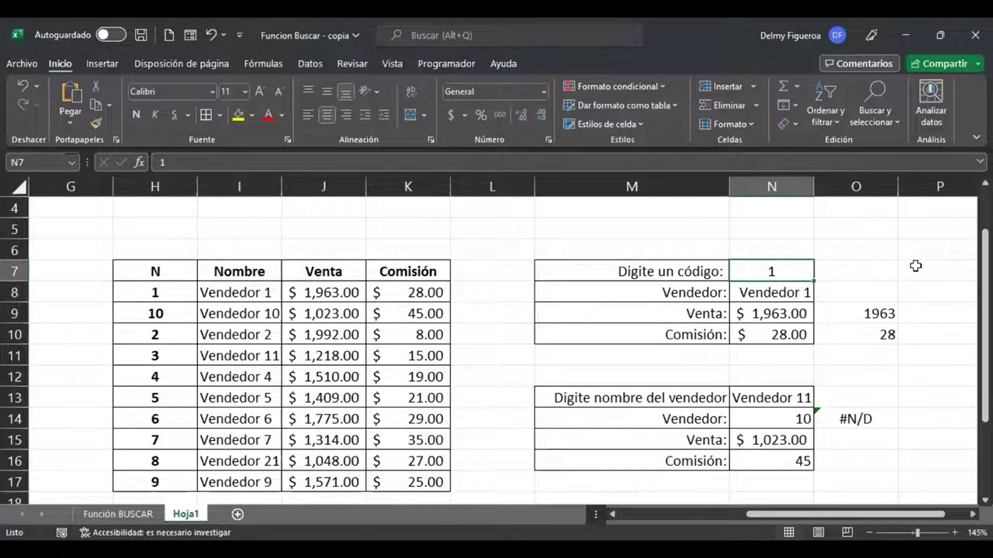
text(5)
key(Return)
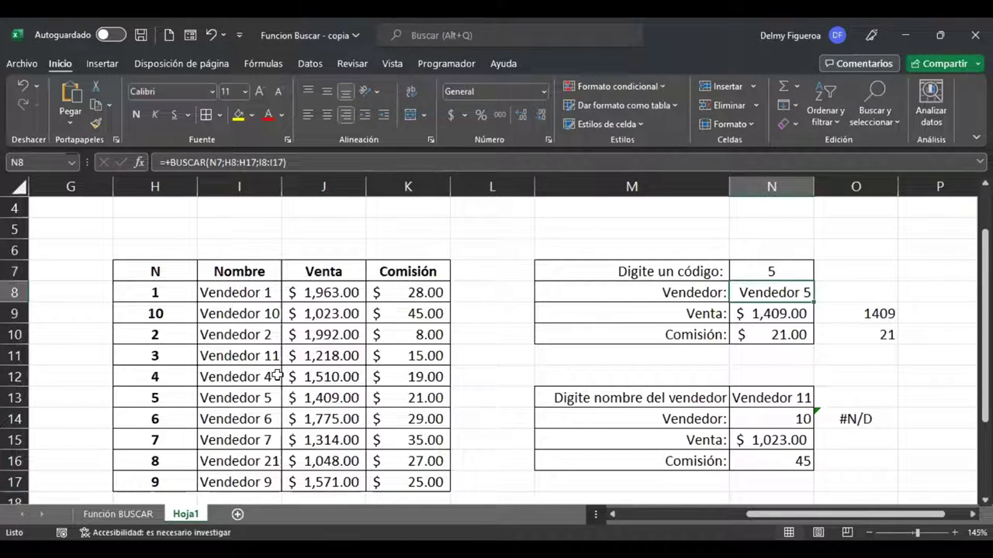
Step: Set the lookup code in N7 to 2 and compare the Vendedor 2 row with the lookup blocks
click(774, 268)
text(2)
key(Return)
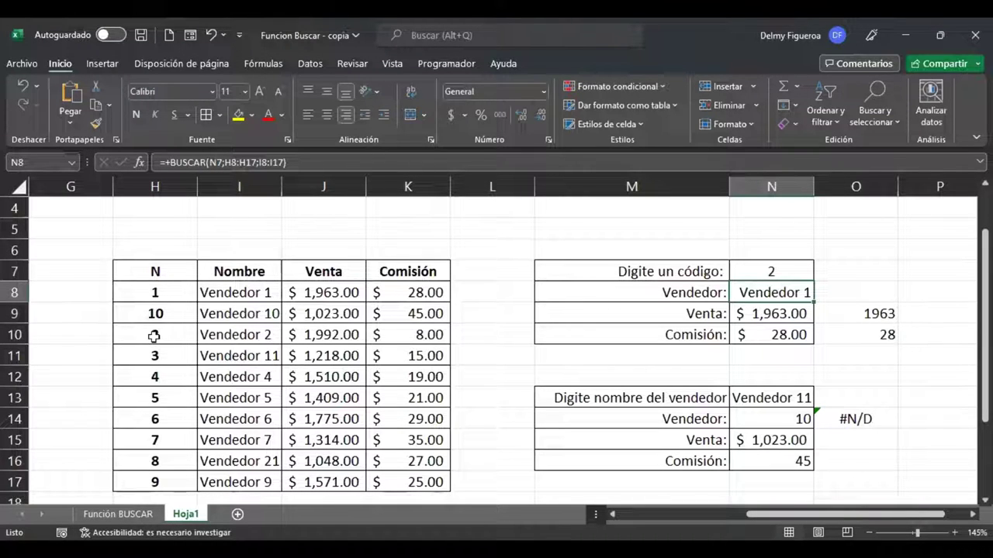
click(255, 341)
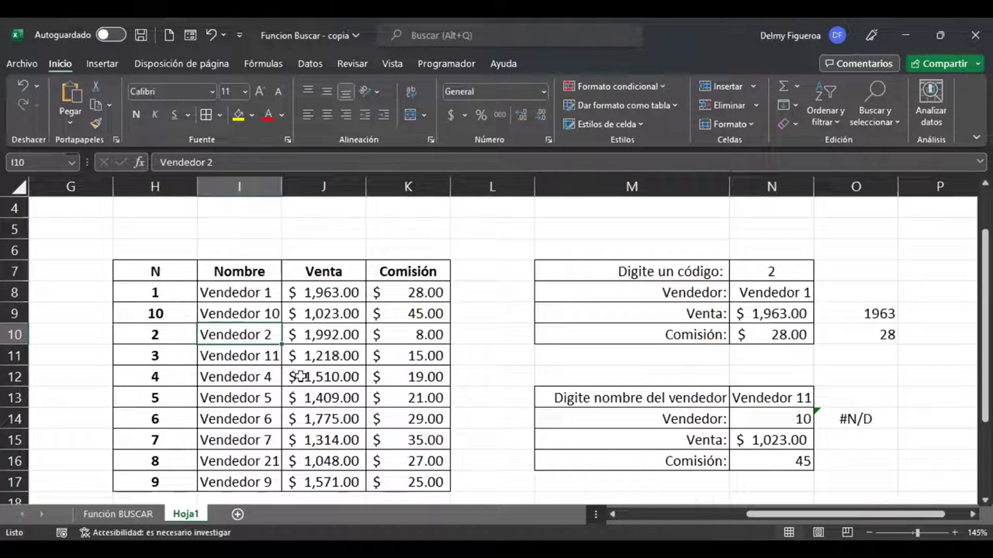
drag(684, 271, 767, 358)
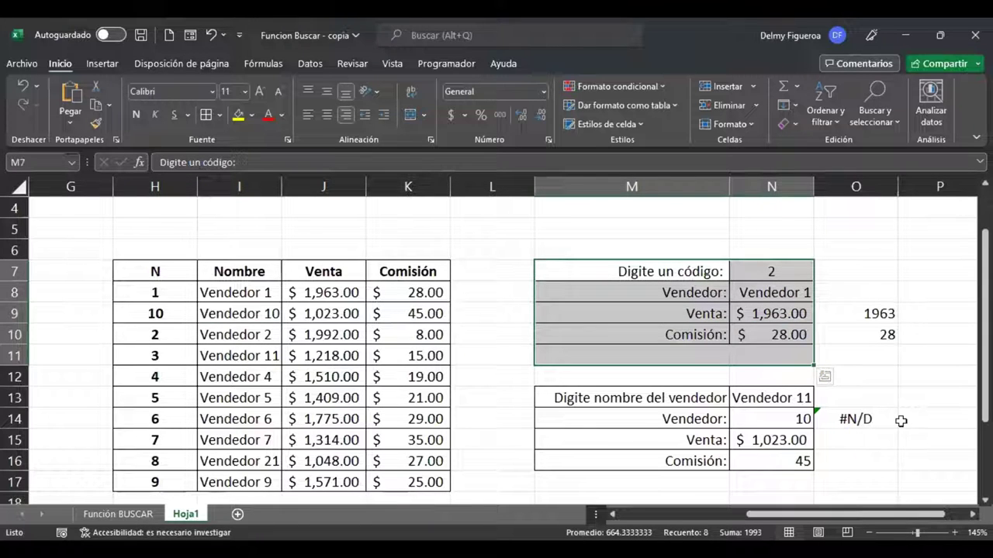
drag(684, 271, 773, 456)
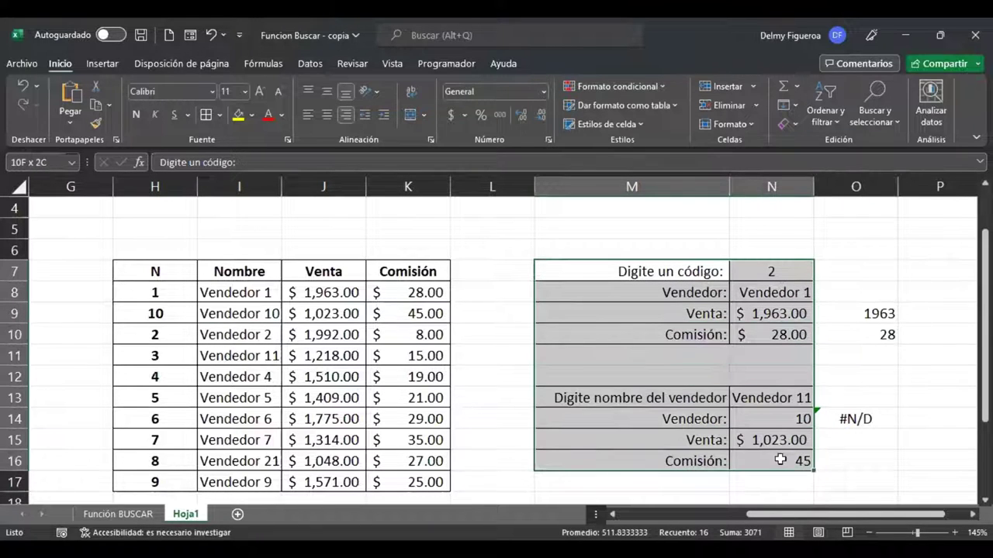
click(767, 274)
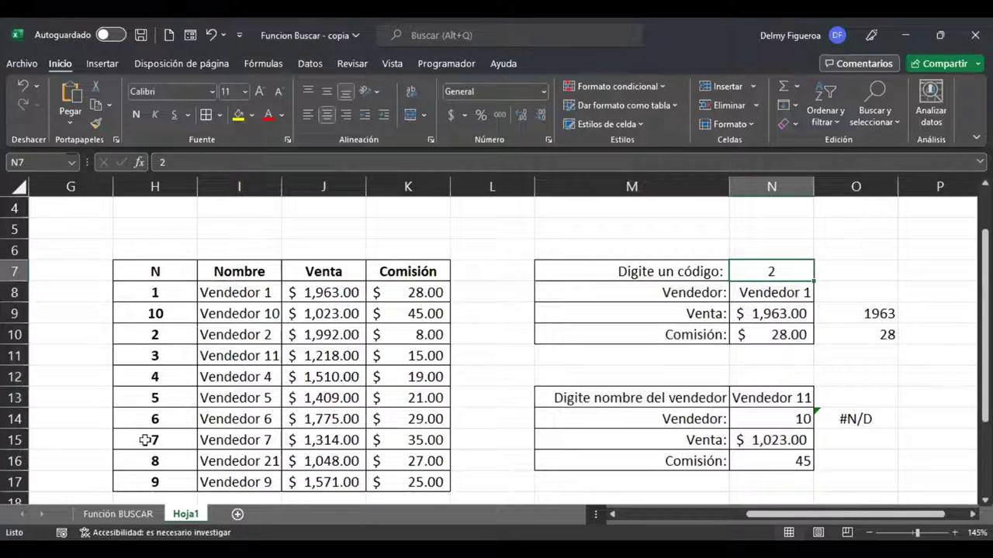
Step: Sort the salespeople table by Nombre from A to Z and check the new order of the names
click(783, 395)
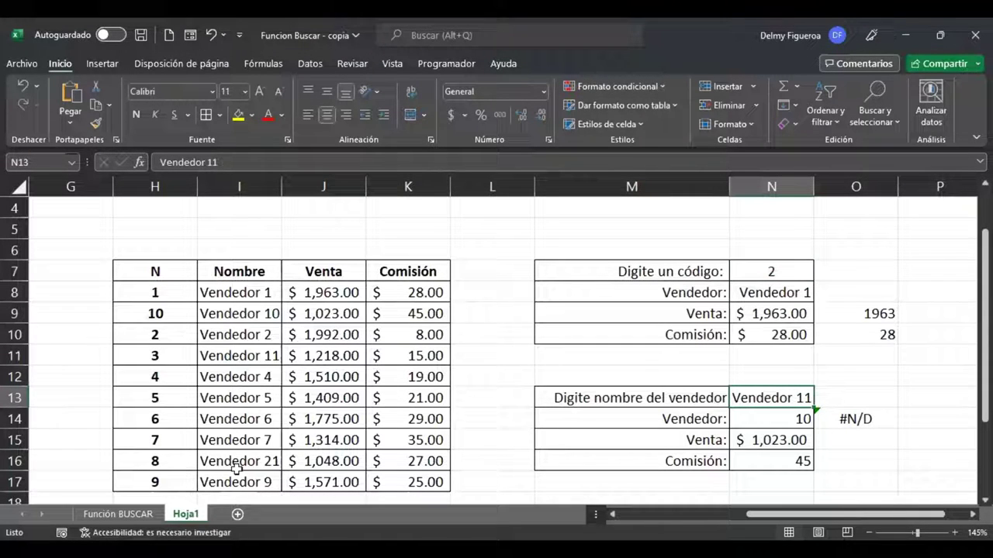
click(254, 292)
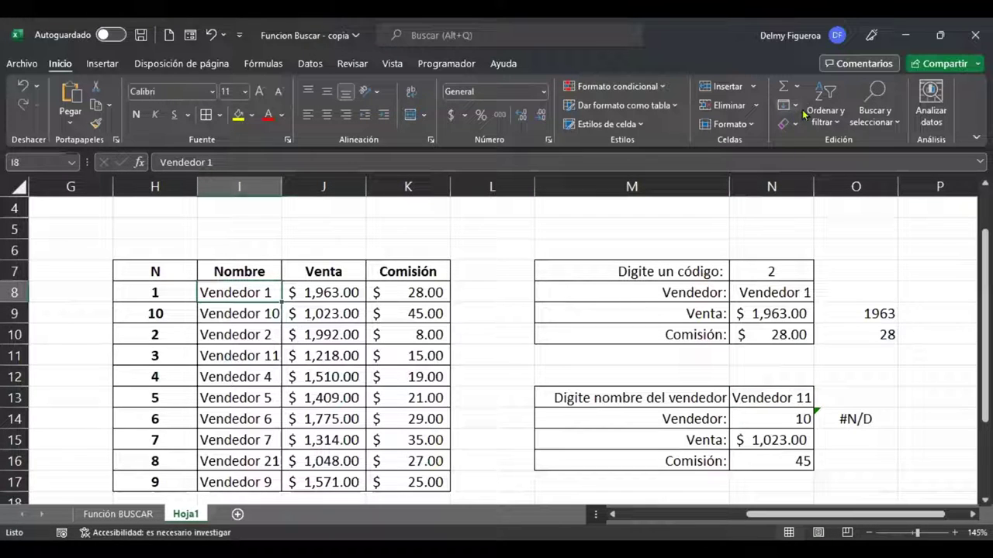
click(827, 105)
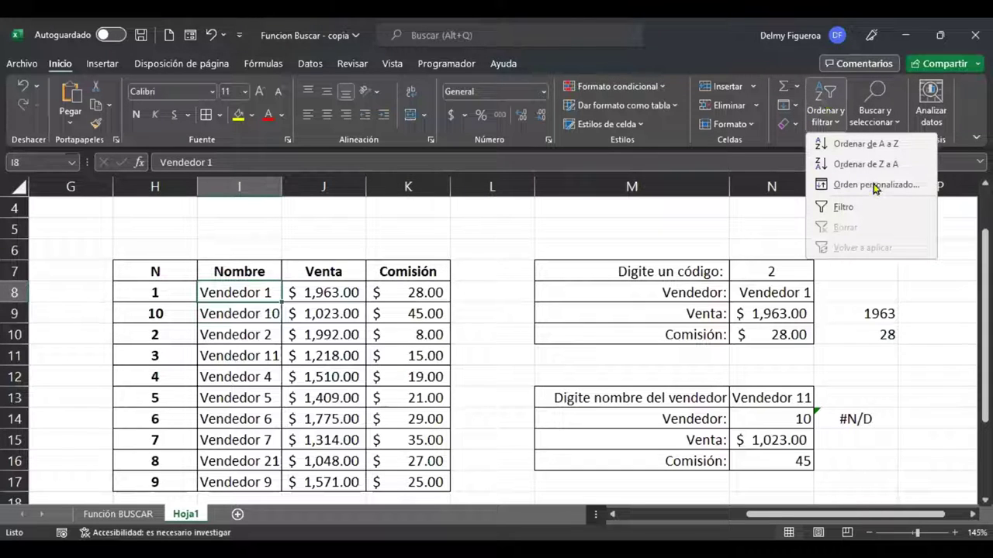
click(896, 148)
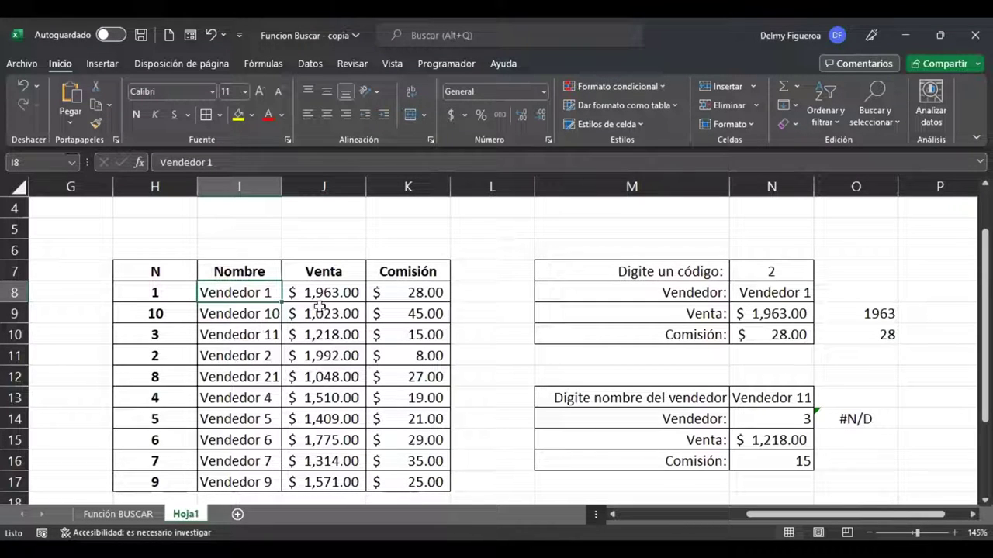
click(259, 356)
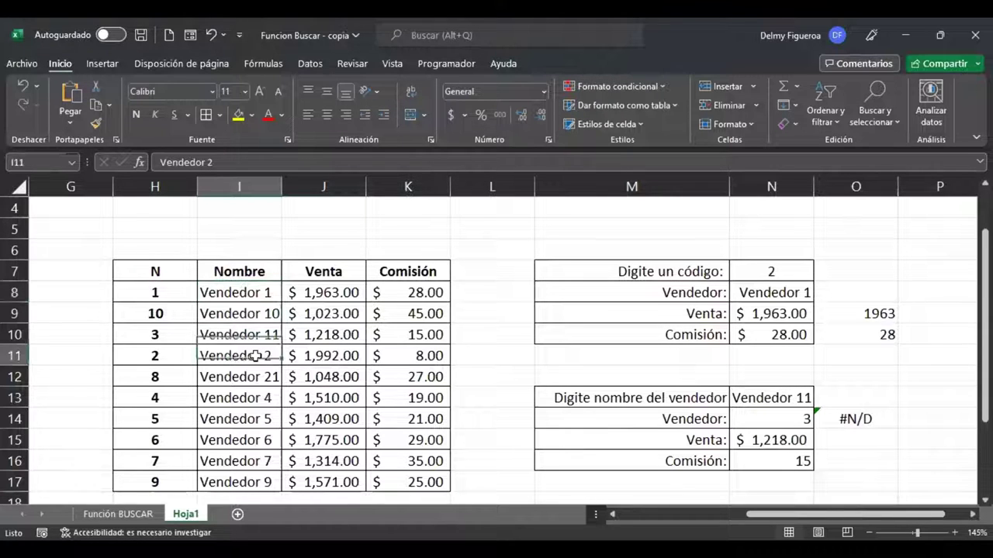
click(243, 377)
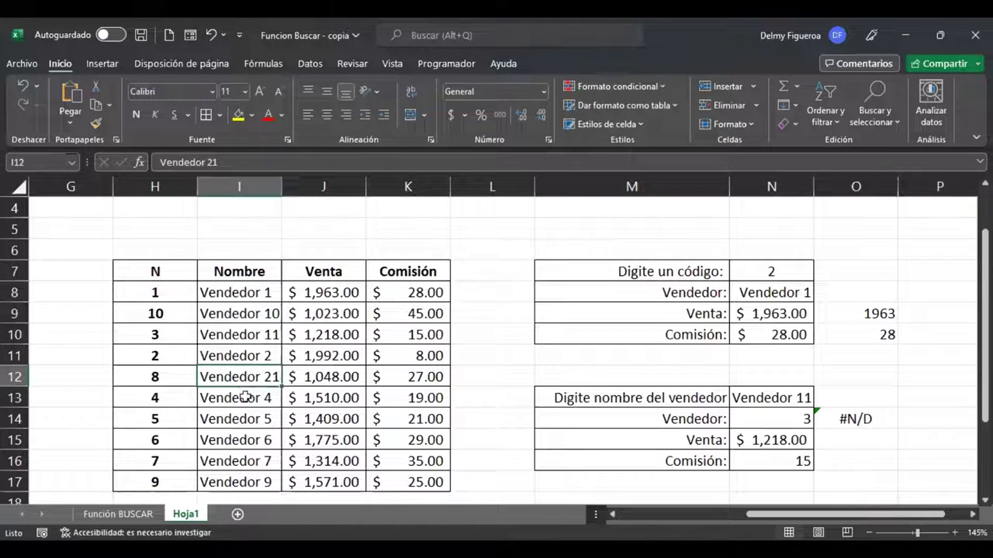
click(243, 400)
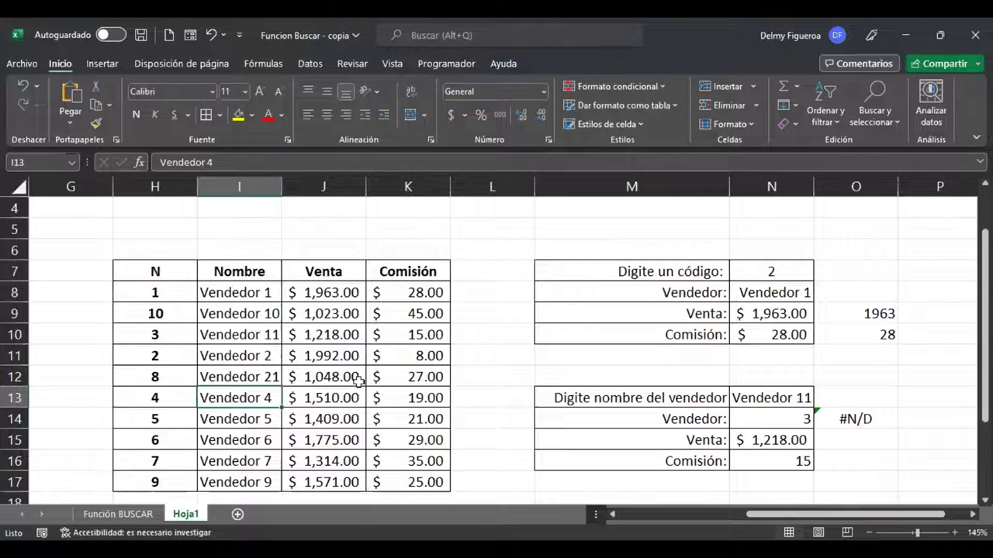
Step: Set the lookup name in N13 to Vendedor 21 and review the lookup formulas below it
click(791, 399)
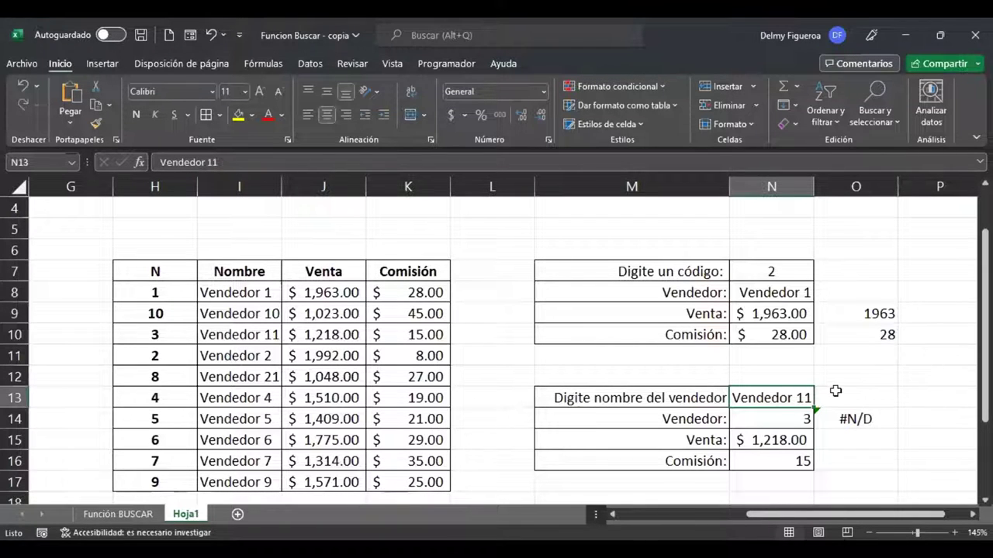
key(F2)
key(BackSpace)
key(BackSpace)
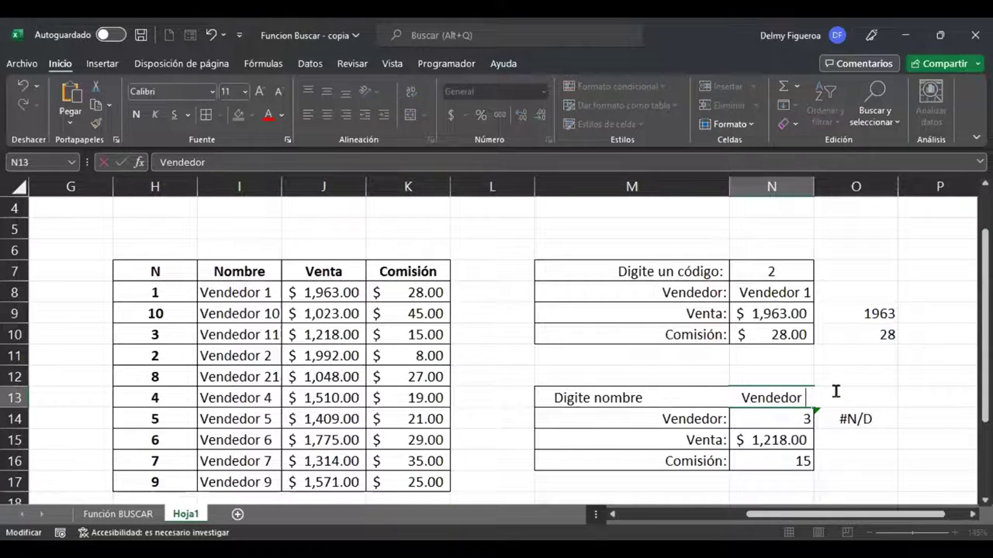
text(21)
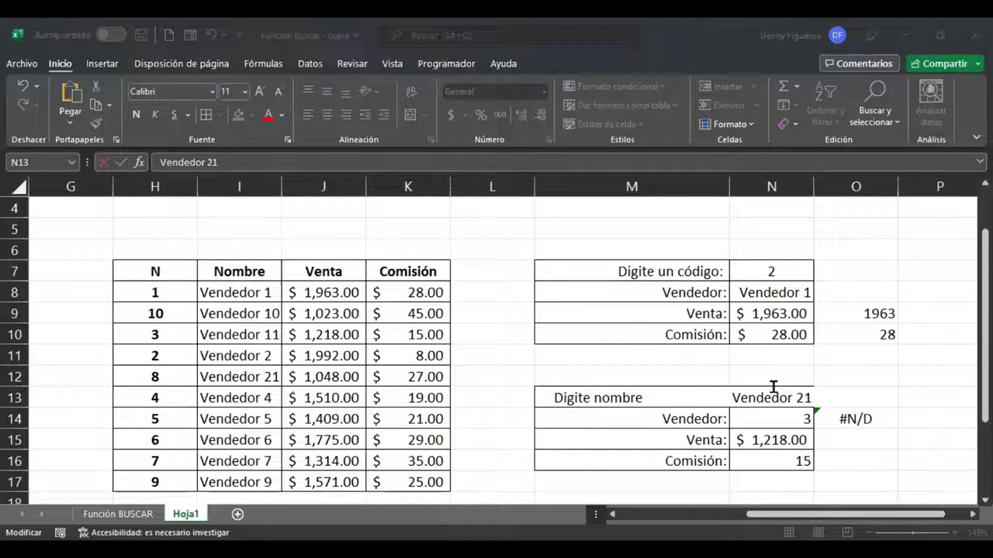
key(Return)
key(Down)
key(Down)
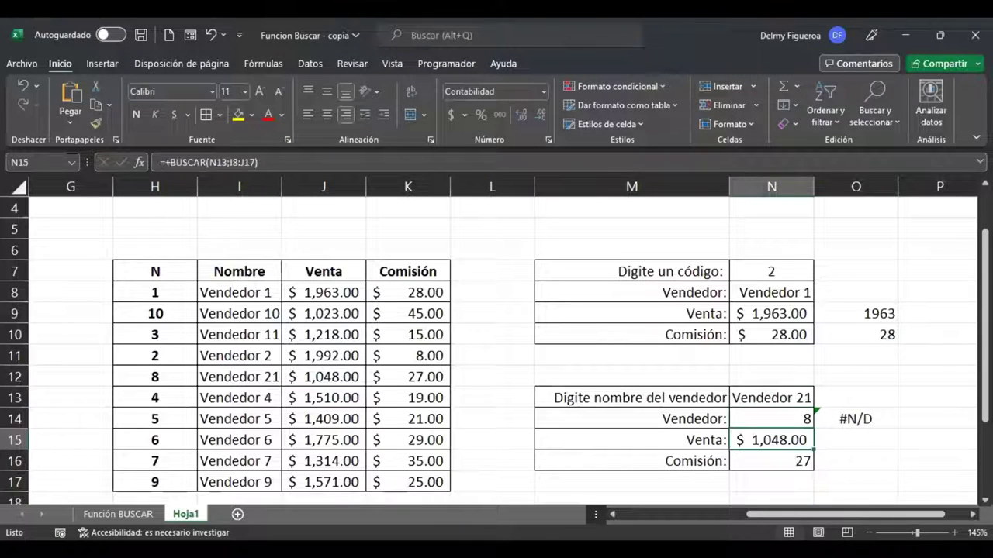
click(765, 411)
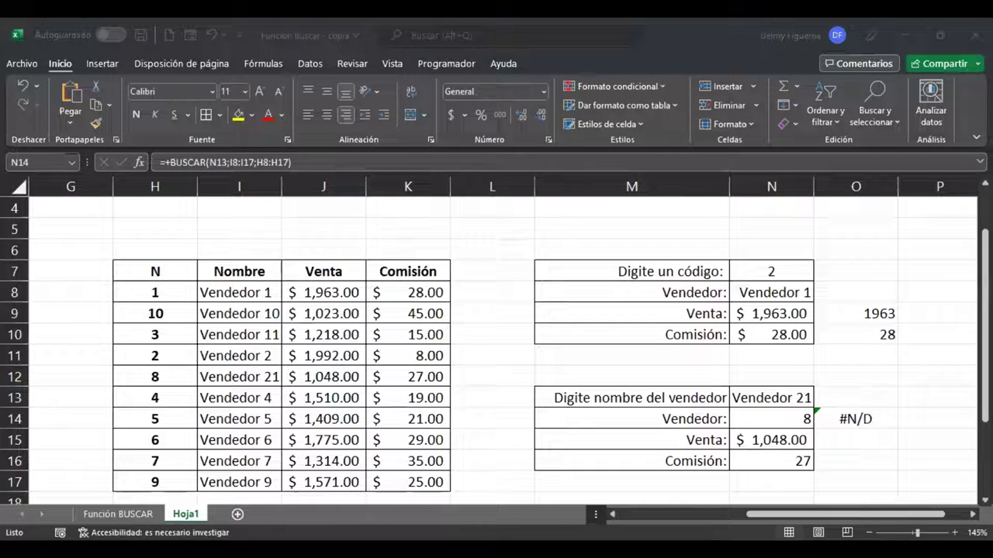
click(767, 271)
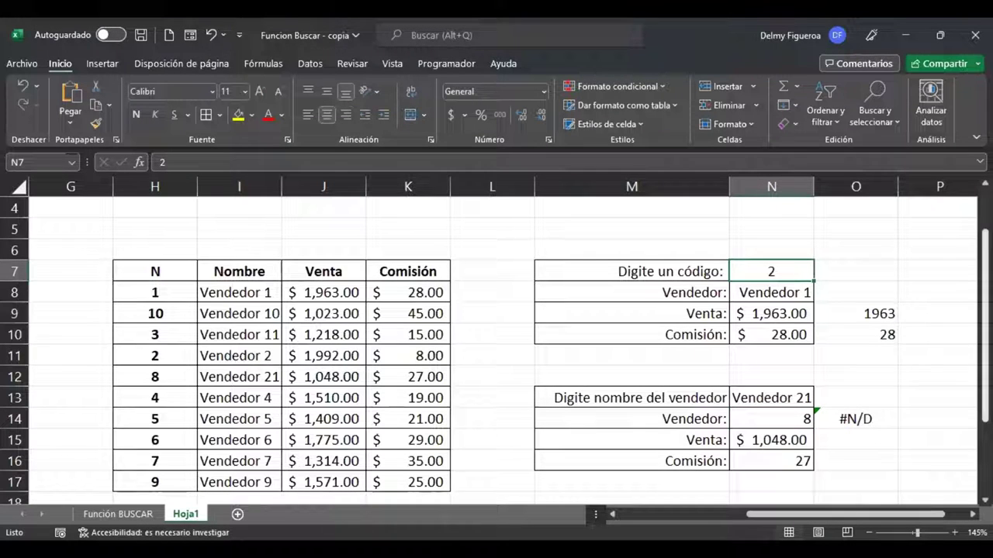
Step: Test the name lookup in N13 with Vendedor 3, a name missing from the salespeople table
click(795, 397)
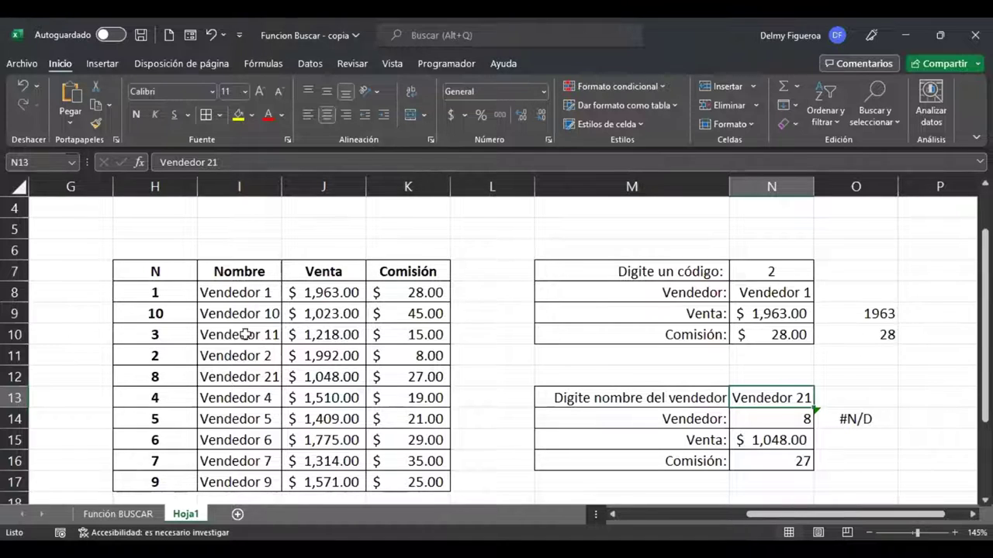
click(268, 176)
key(BackSpace)
key(BackSpace)
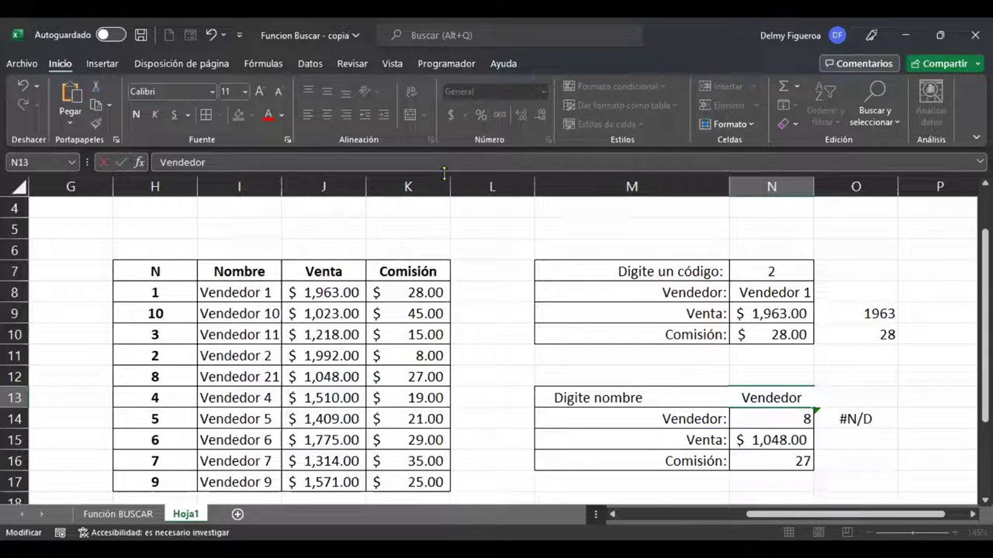
text(3)
key(Return)
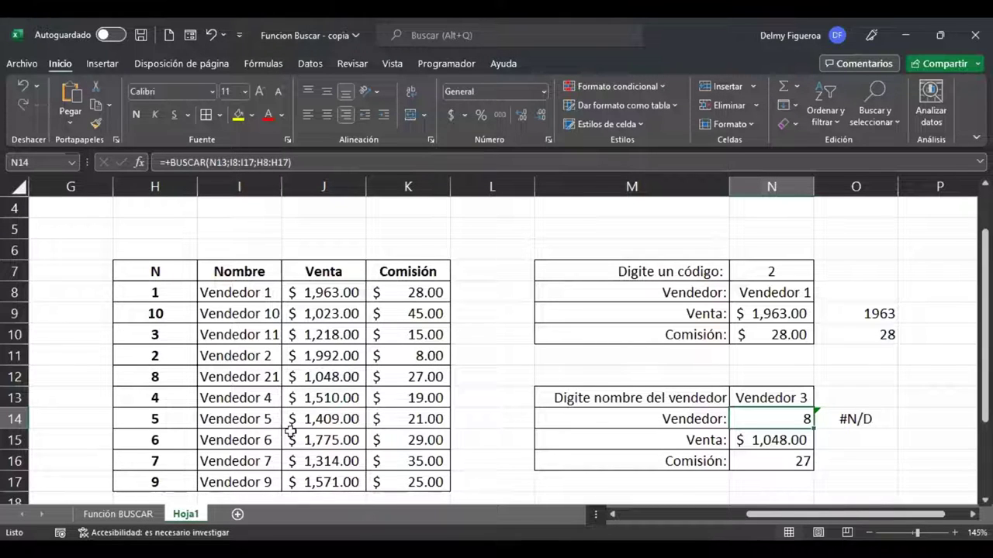
Step: Set the lookup name in N13 to Vendedor 8
click(775, 398)
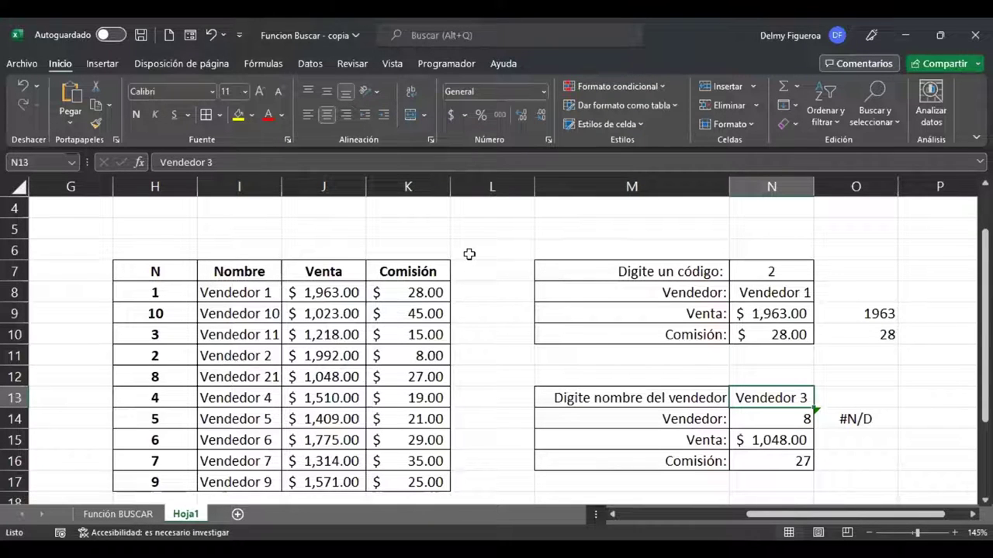
key(F2)
key(BackSpace)
text(8)
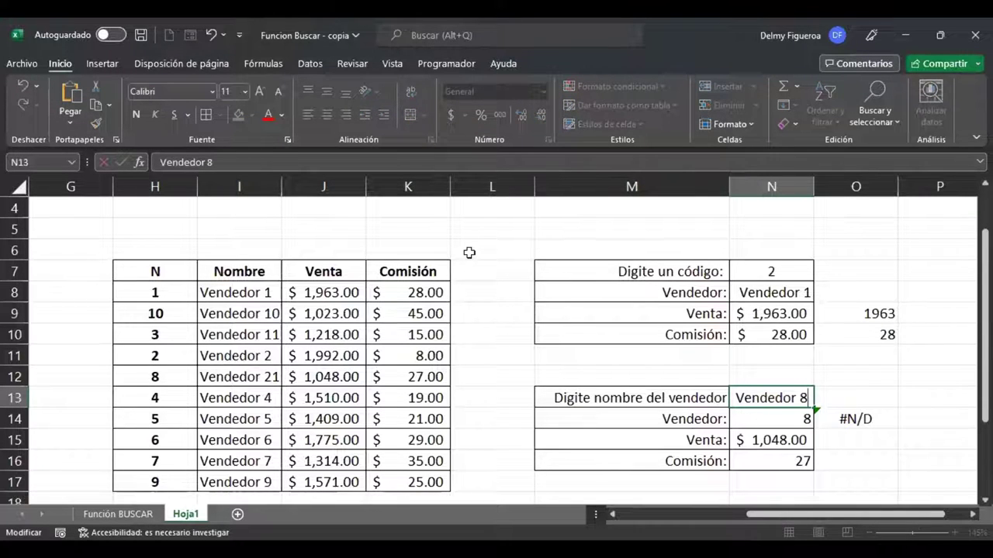
key(Return)
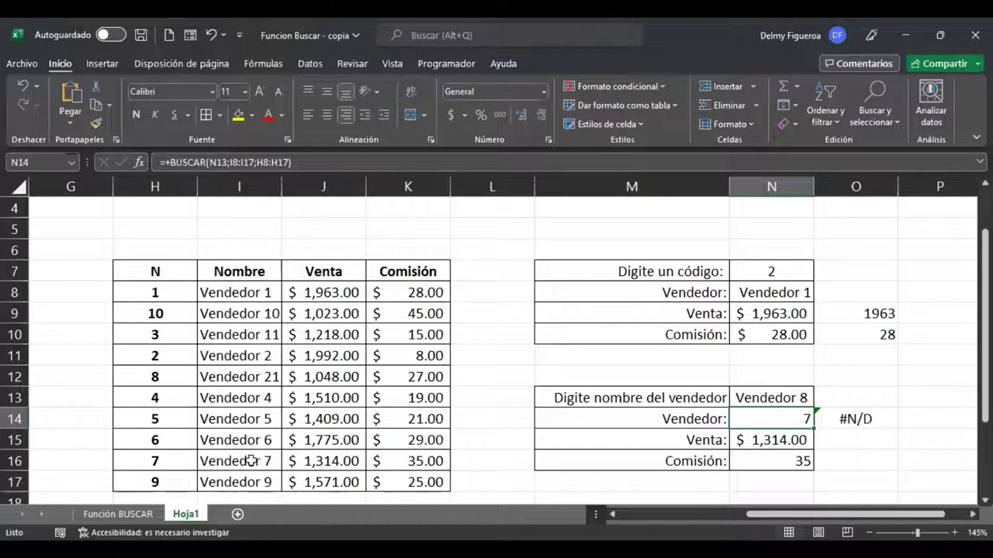
Step: Compare the Vendedor 7 row's code, name, sale and commission with the name lookup block for N13
click(163, 461)
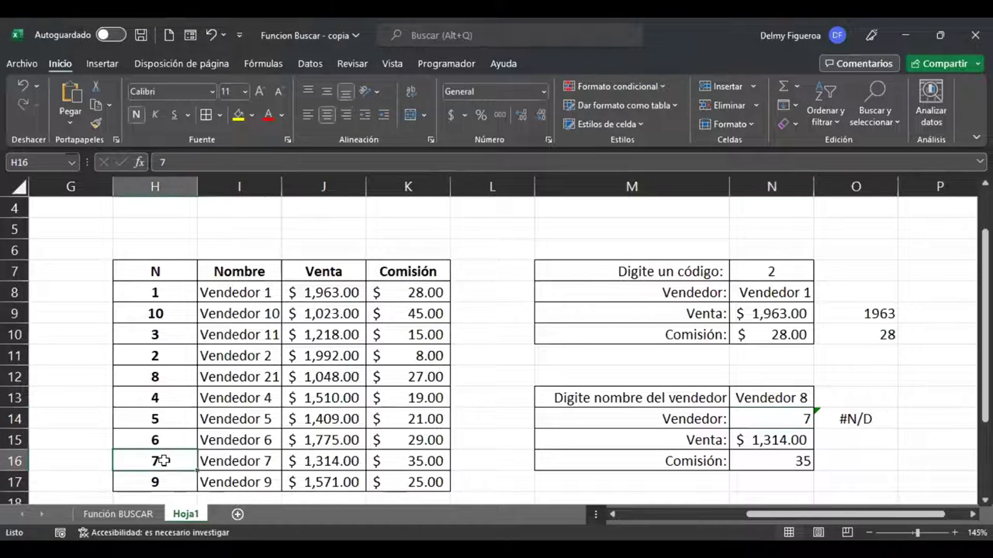
click(336, 463)
click(387, 464)
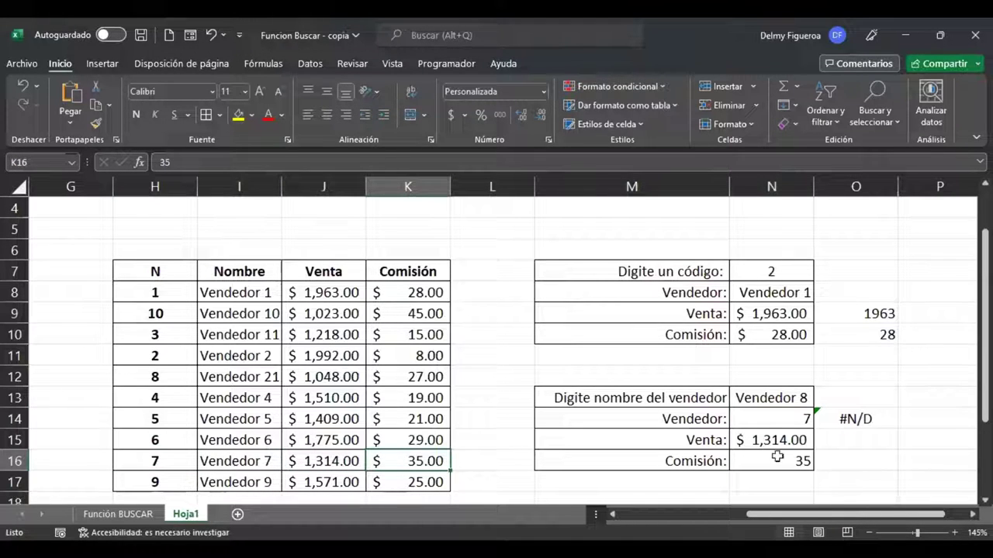
click(781, 399)
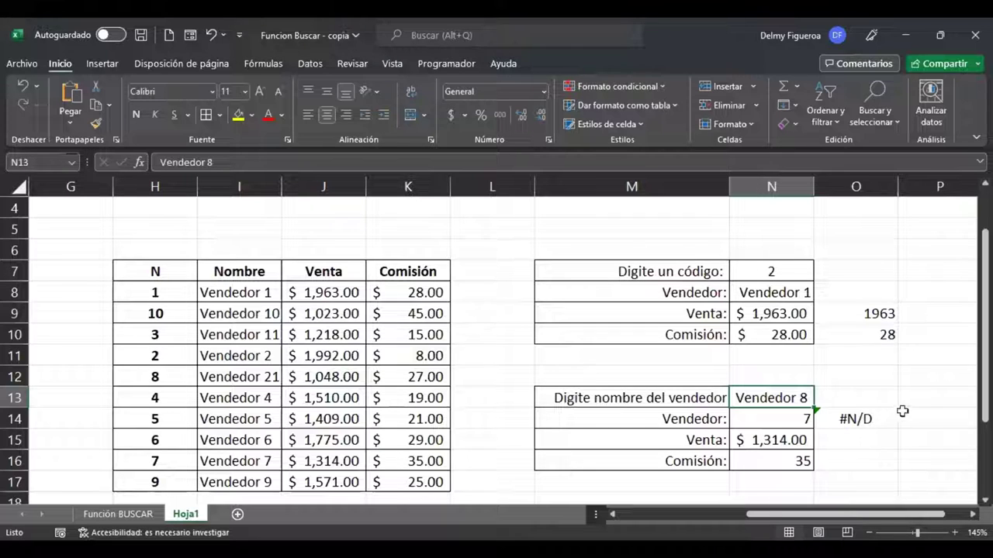
click(869, 397)
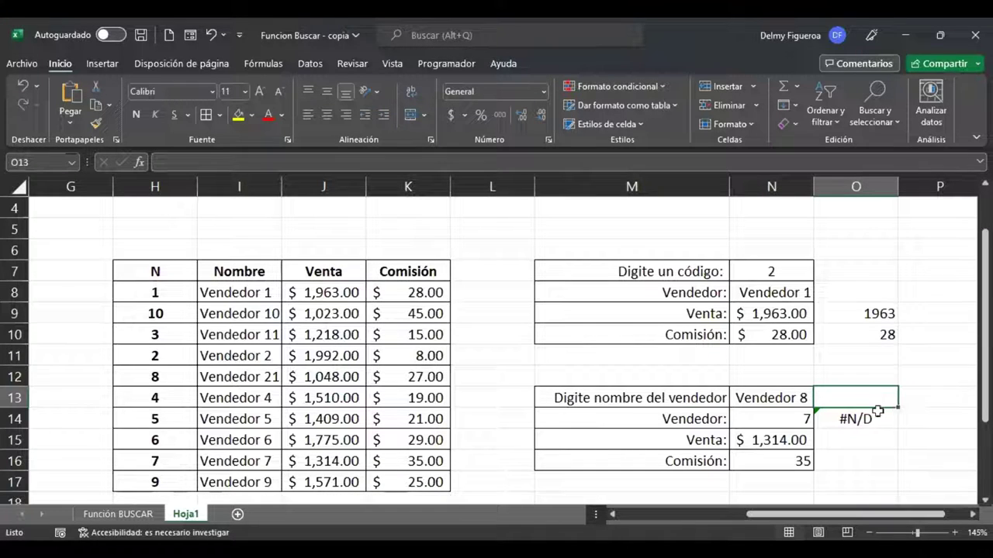
click(776, 397)
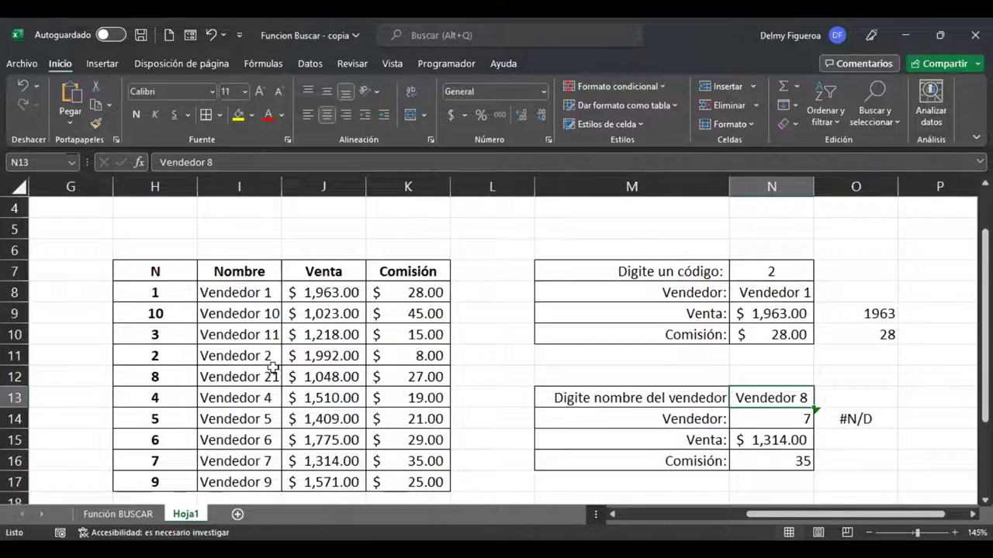
click(778, 419)
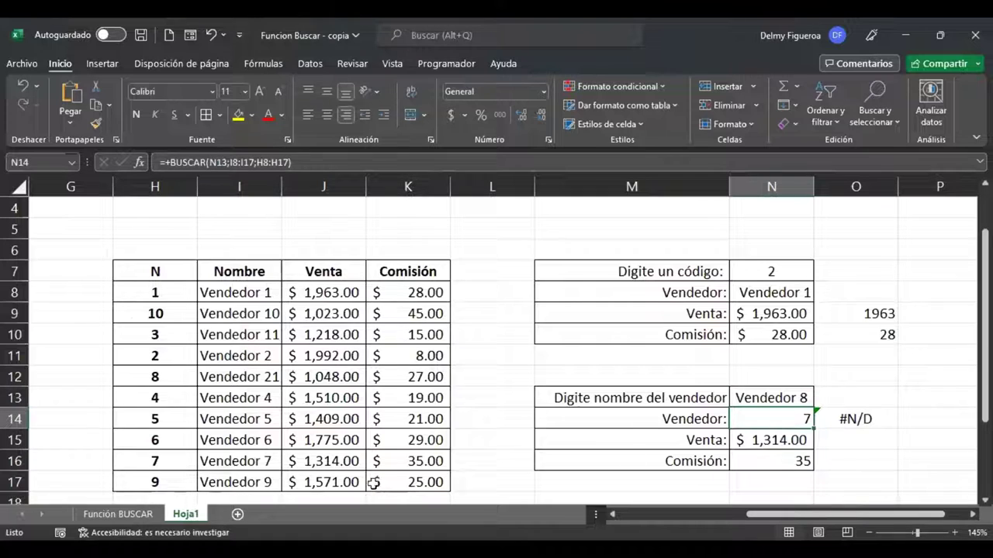
click(264, 463)
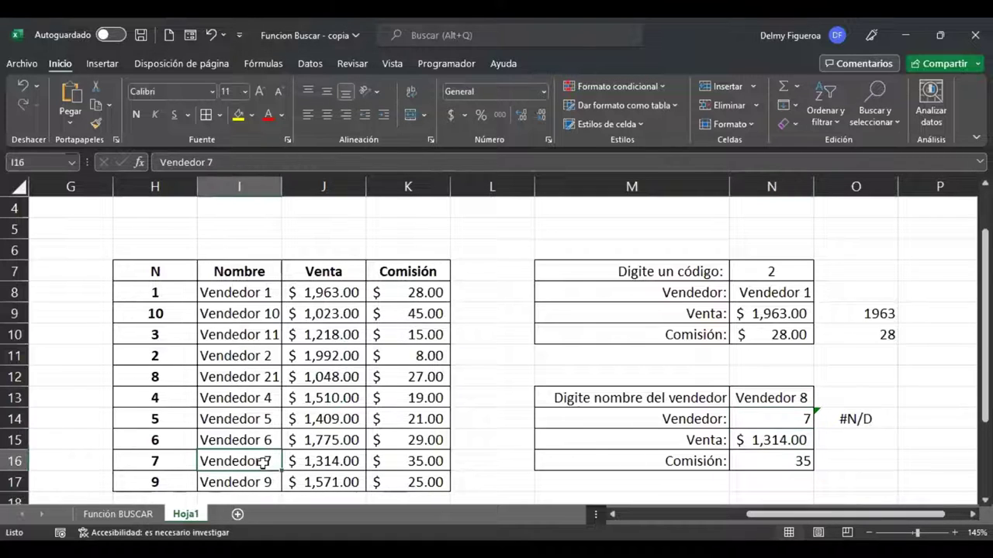
click(877, 438)
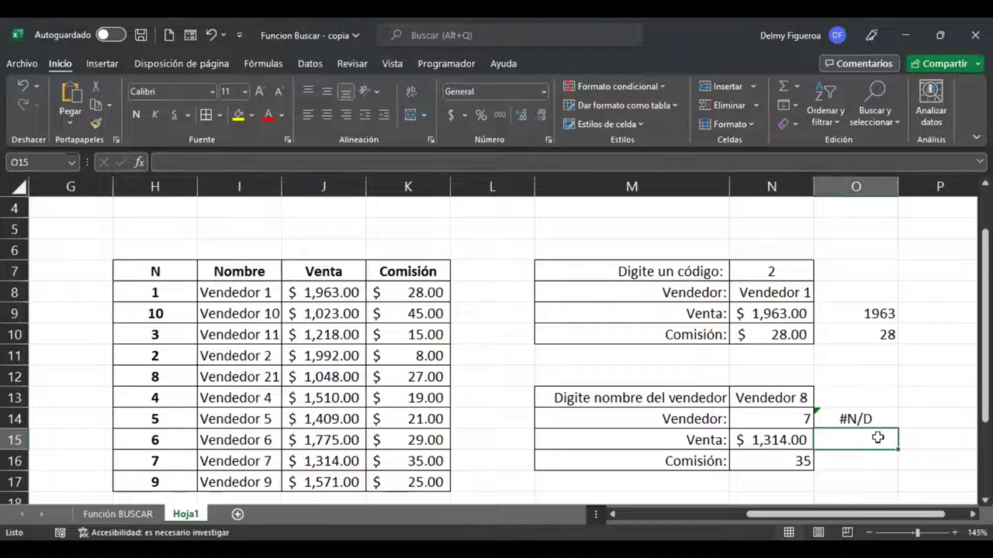